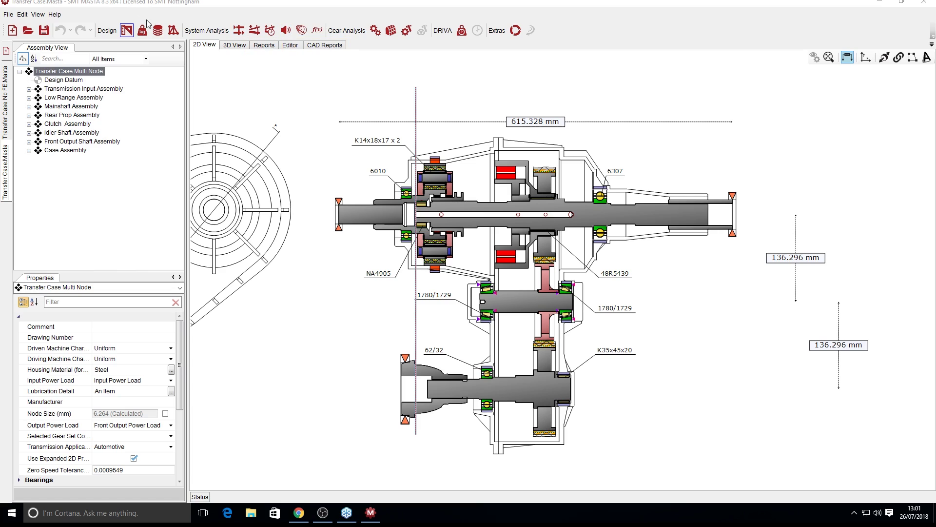
Open the Imported FE setup showing the Full Mesh Planet Carrier from Planet Carrier.smfe
{"action": "left_click", "coordinate": [173, 31]}
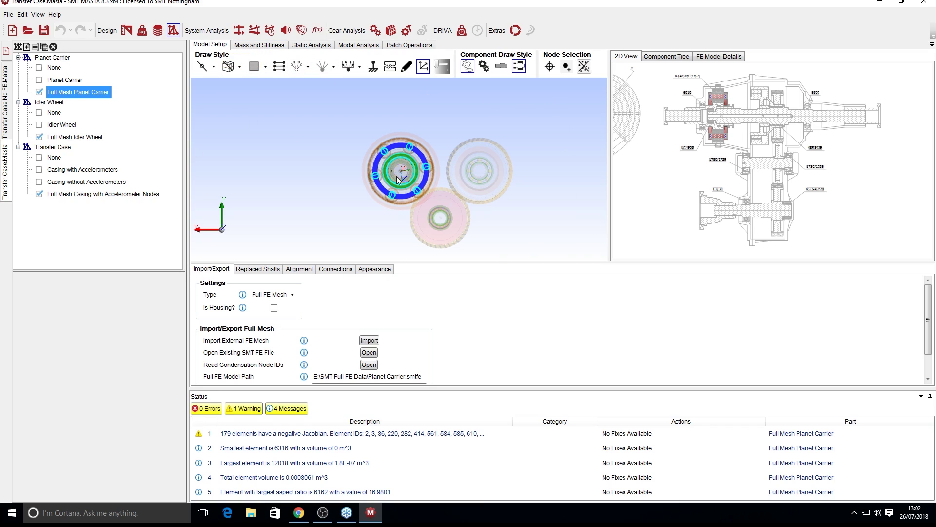
Frame the planet carrier mesh in an oblique close-up and bring up the node display options
{"action": "middle_click_drag", "start_coordinate": [363, 198], "coordinate": [335, 161]}
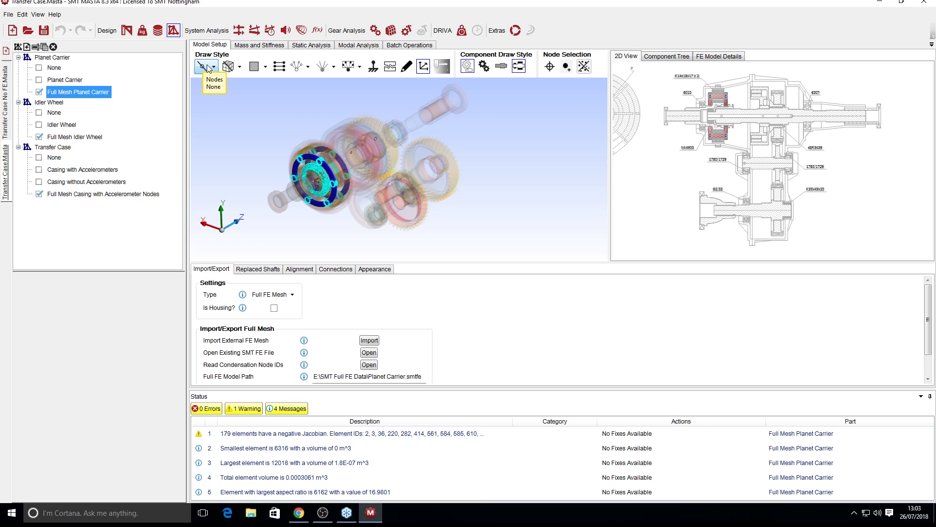
{"action": "scroll", "coordinate": [335, 196], "scroll_direction": "up", "scroll_amount": 3}
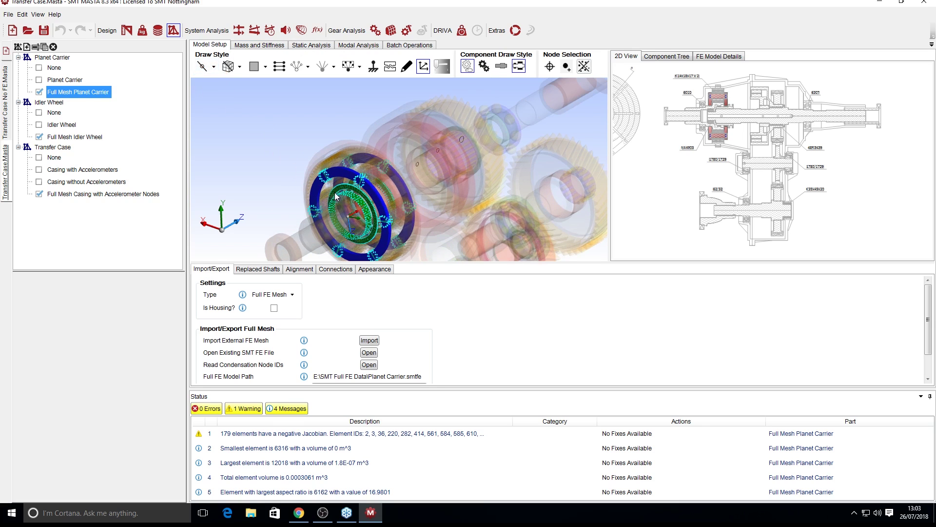
{"action": "scroll", "coordinate": [341, 185], "scroll_direction": "up", "scroll_amount": 1}
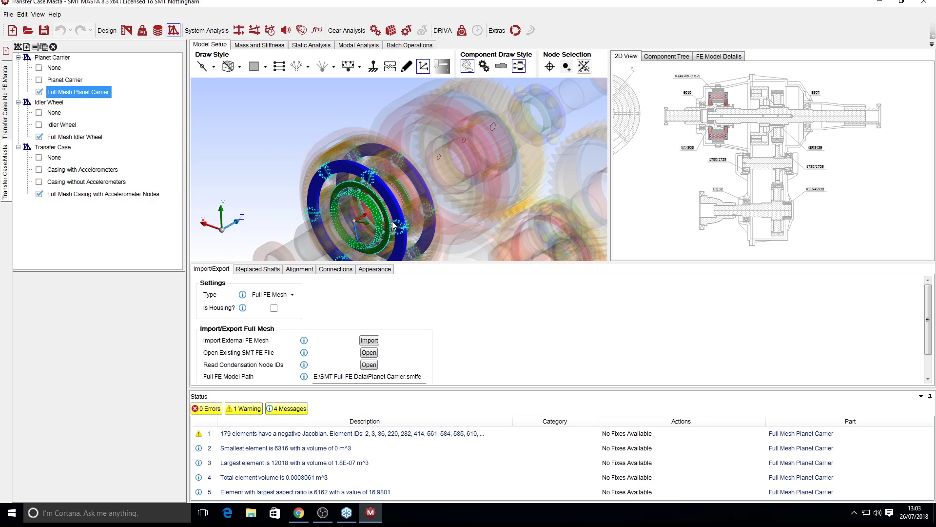
{"action": "middle_click_drag", "start_coordinate": [390, 190], "coordinate": [369, 117]}
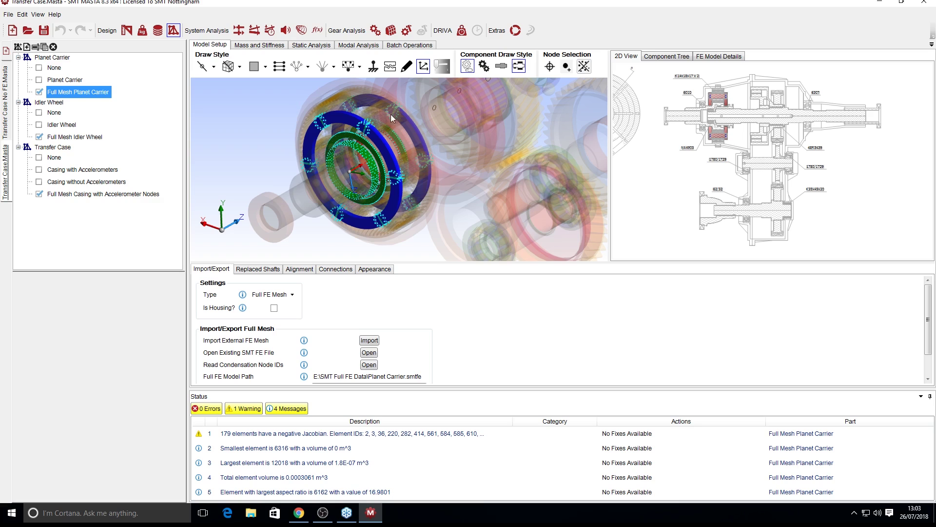
{"action": "left_click", "coordinate": [213, 67]}
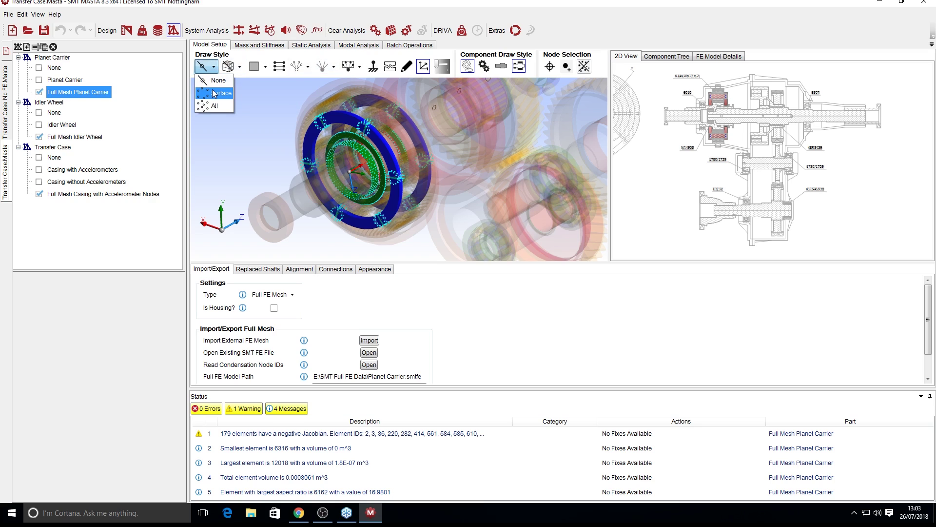
Preview all nodes on the planet carrier mesh, then set nodes back to None
{"action": "left_click", "coordinate": [215, 105]}
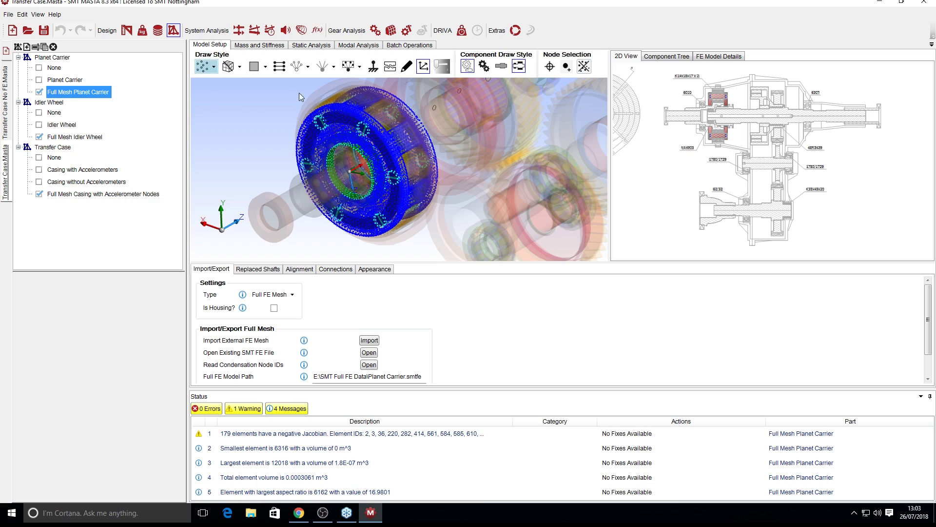
{"action": "left_click", "coordinate": [213, 67]}
{"action": "left_click", "coordinate": [207, 76]}
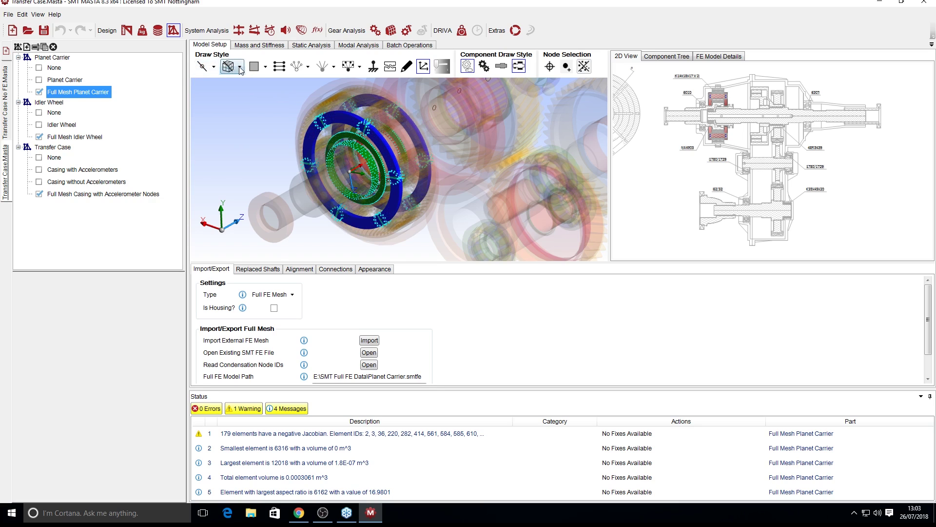
Show all element edges to inspect the mesh, then set edges back to None
{"action": "left_click", "coordinate": [239, 67]}
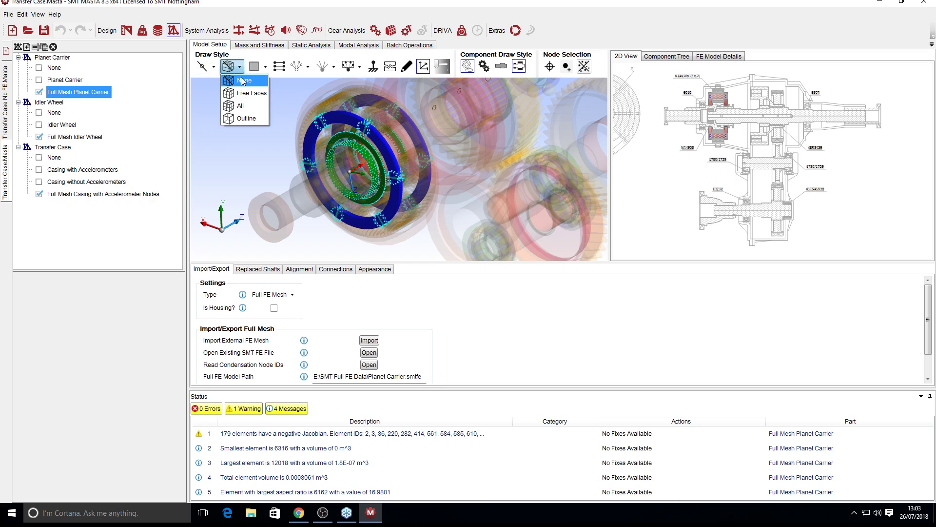
{"action": "left_click", "coordinate": [251, 108]}
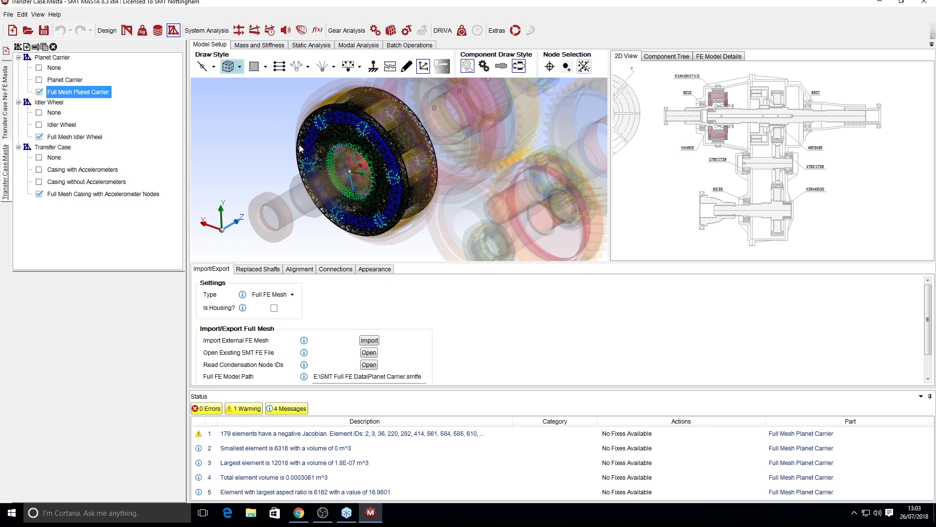
{"action": "scroll", "coordinate": [399, 133], "scroll_direction": "up", "scroll_amount": 5}
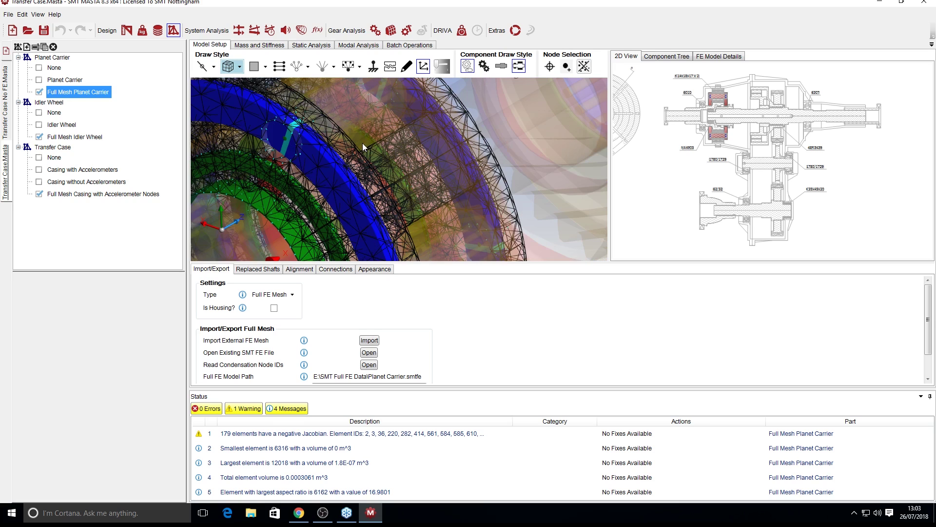
{"action": "scroll", "coordinate": [364, 147], "scroll_direction": "down", "scroll_amount": 8}
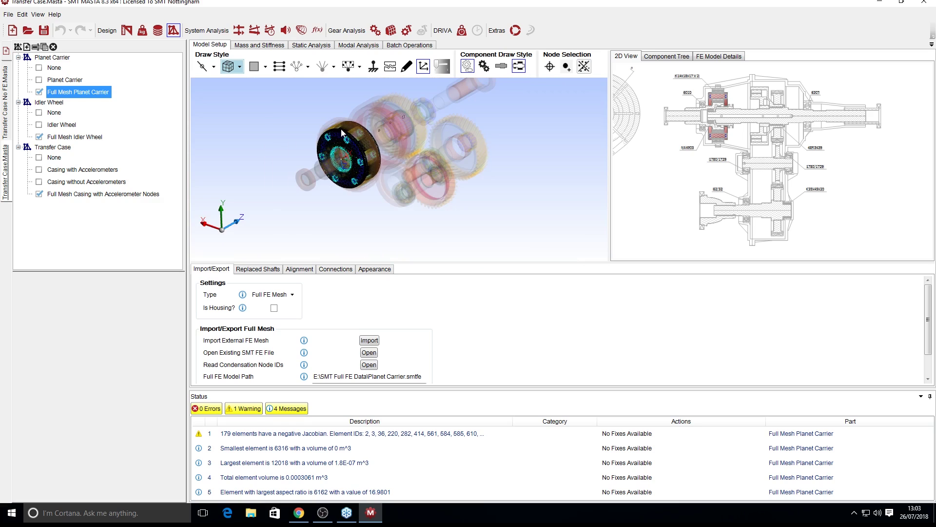
{"action": "scroll", "coordinate": [350, 143], "scroll_direction": "up", "scroll_amount": 3}
{"action": "left_click", "coordinate": [240, 66]}
{"action": "left_click", "coordinate": [248, 90]}
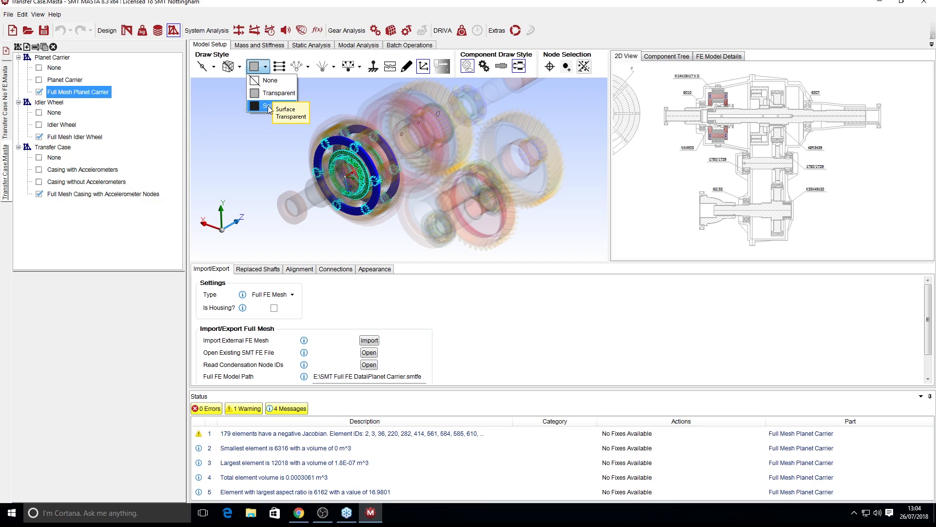
Draw the carrier surfaces Transparent instead of Solid, with surrounding gearbox components opaque
{"action": "left_click", "coordinate": [260, 106]}
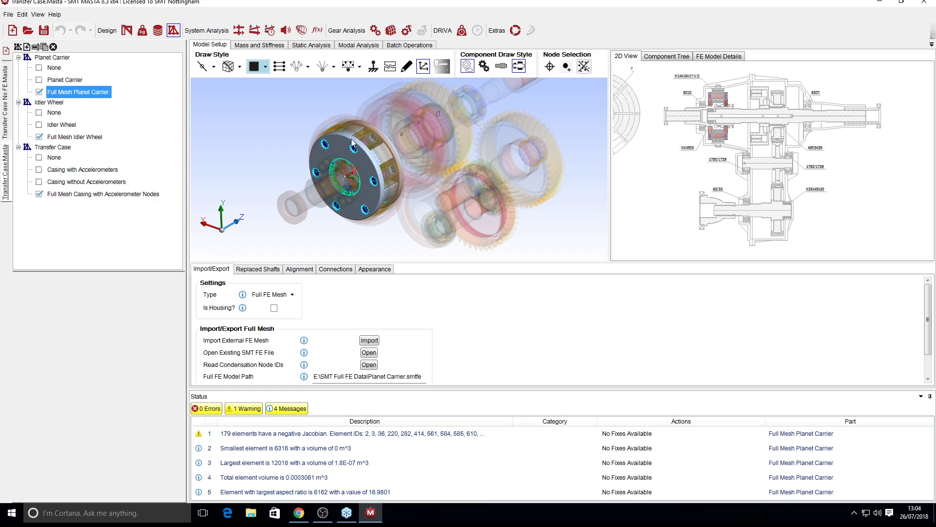
{"action": "left_click", "coordinate": [265, 67]}
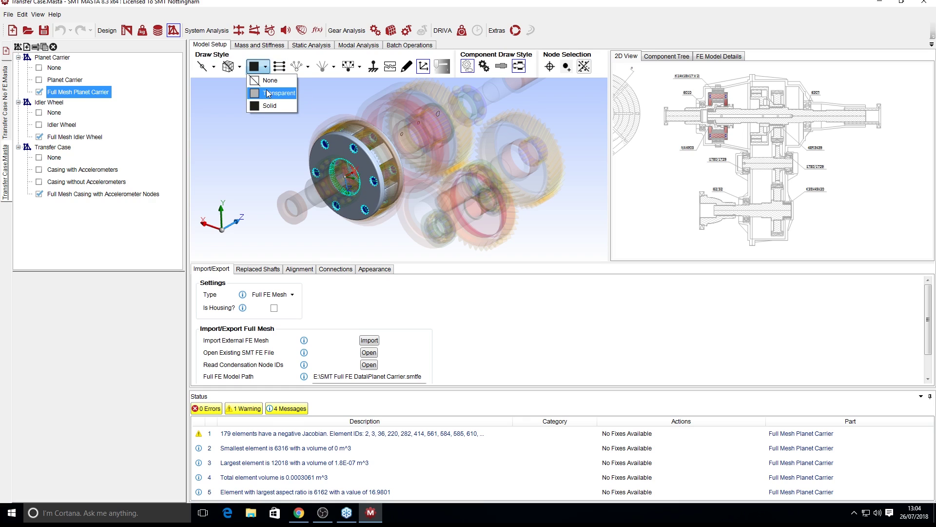
{"action": "left_click", "coordinate": [267, 93]}
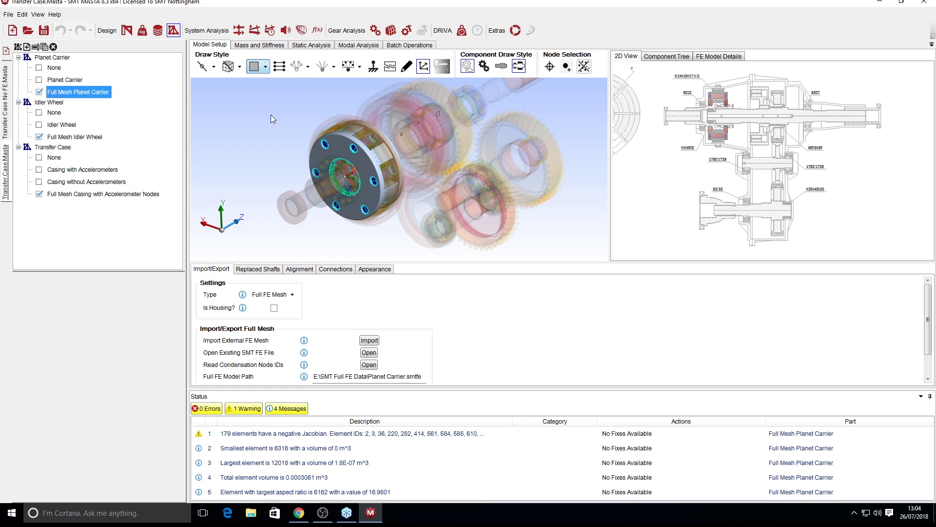
{"action": "left_click", "coordinate": [443, 68]}
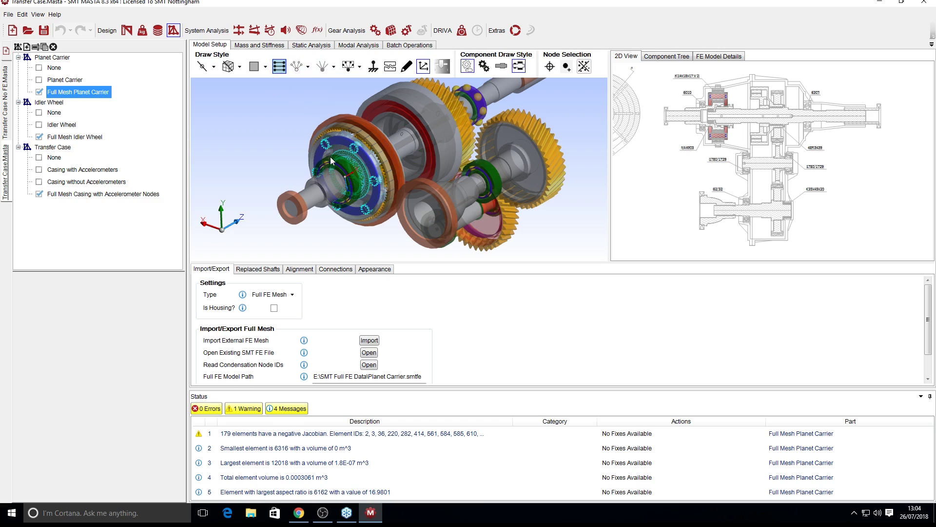
Inspect the Full Mesh Casing with Accelerometer Nodes around its bearing bores, then hide the highlighted ring and gear
{"action": "left_click", "coordinate": [79, 197]}
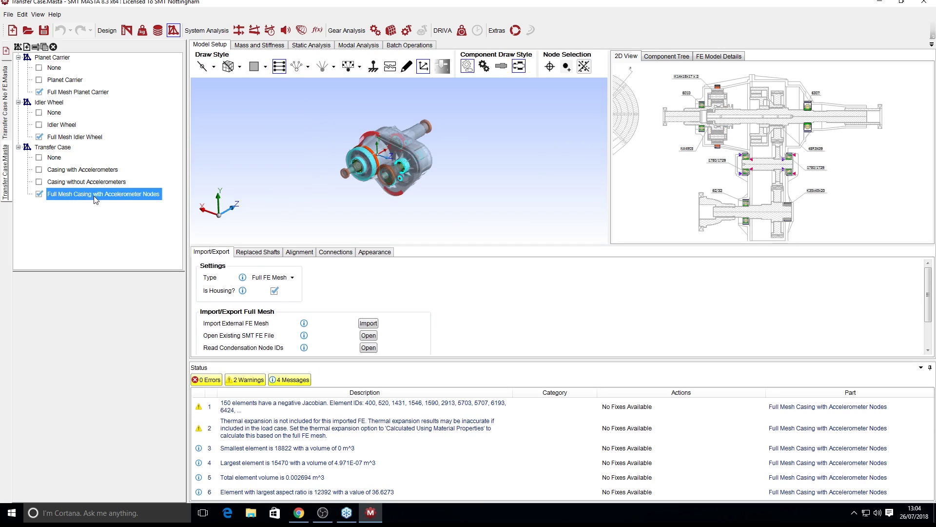
{"action": "scroll", "coordinate": [392, 141], "scroll_direction": "up", "scroll_amount": 2}
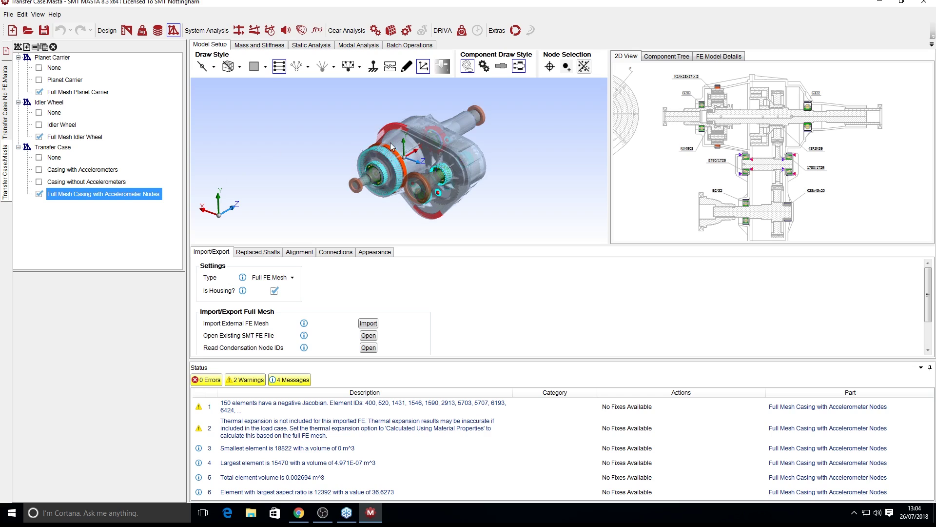
{"action": "scroll", "coordinate": [398, 167], "scroll_direction": "up", "scroll_amount": 2}
{"action": "scroll", "coordinate": [422, 151], "scroll_direction": "up", "scroll_amount": 3}
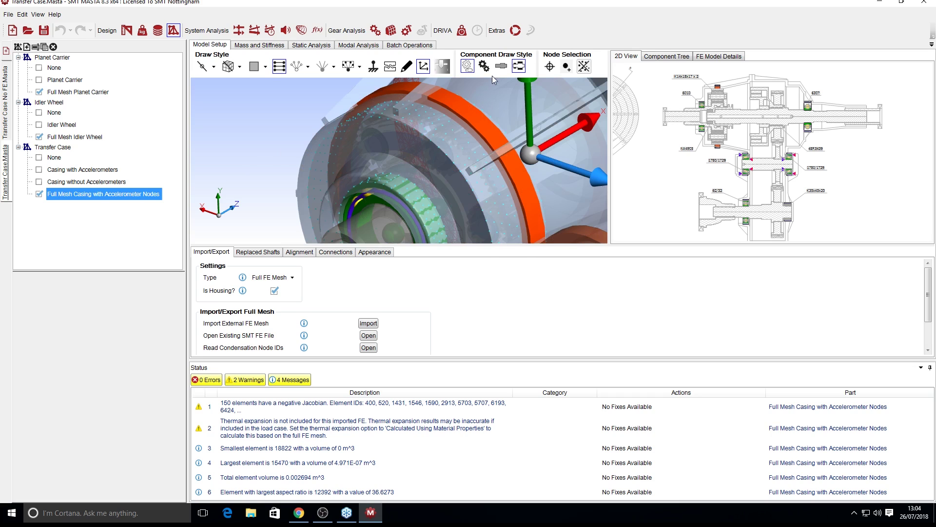
{"action": "scroll", "coordinate": [455, 124], "scroll_direction": "down", "scroll_amount": 3}
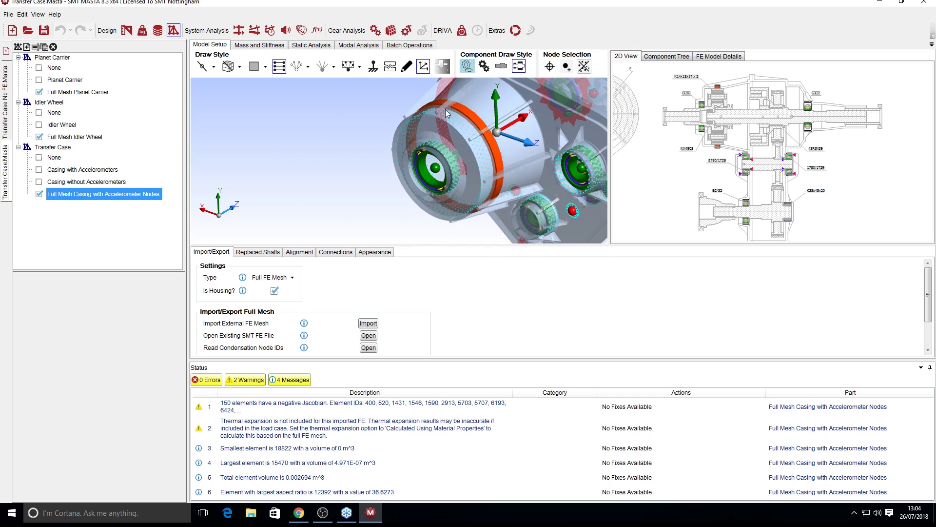
{"action": "mouse_move", "coordinate": [448, 115]}
{"action": "middle_mouse_down"}
{"action": "mouse_move", "coordinate": [438, 157]}
{"action": "mouse_move", "coordinate": [457, 123]}
{"action": "middle_mouse_up"}
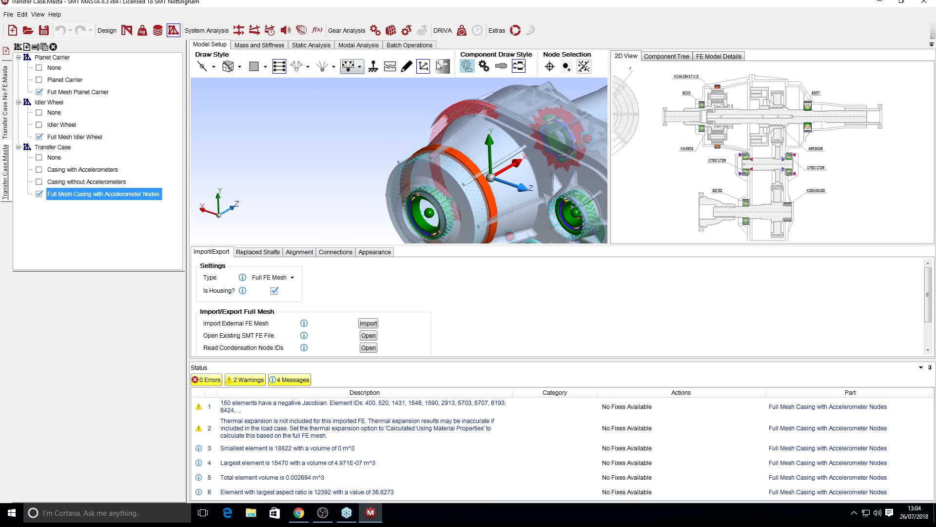
{"action": "left_click", "coordinate": [280, 67]}
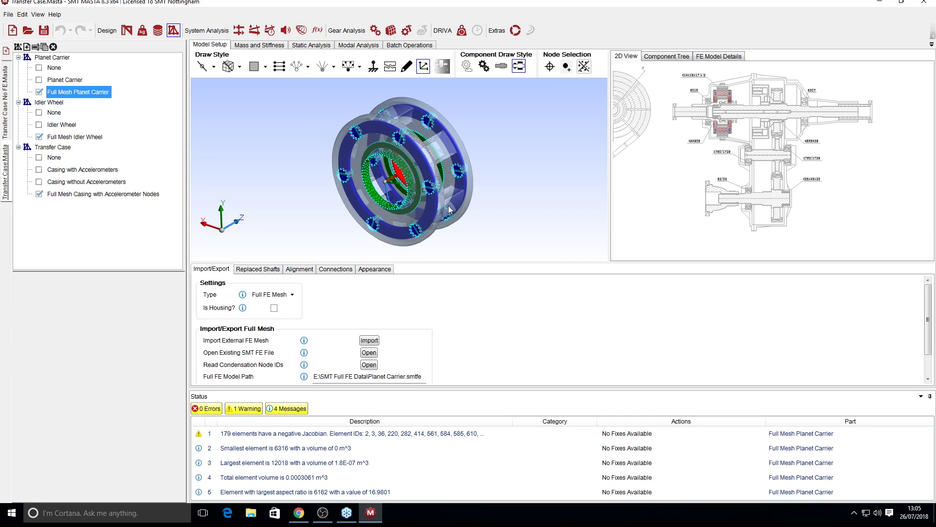
Try condensation-linked nodes as All and None, settle on Selected, and select the inner carrier
{"action": "left_click", "coordinate": [308, 68]}
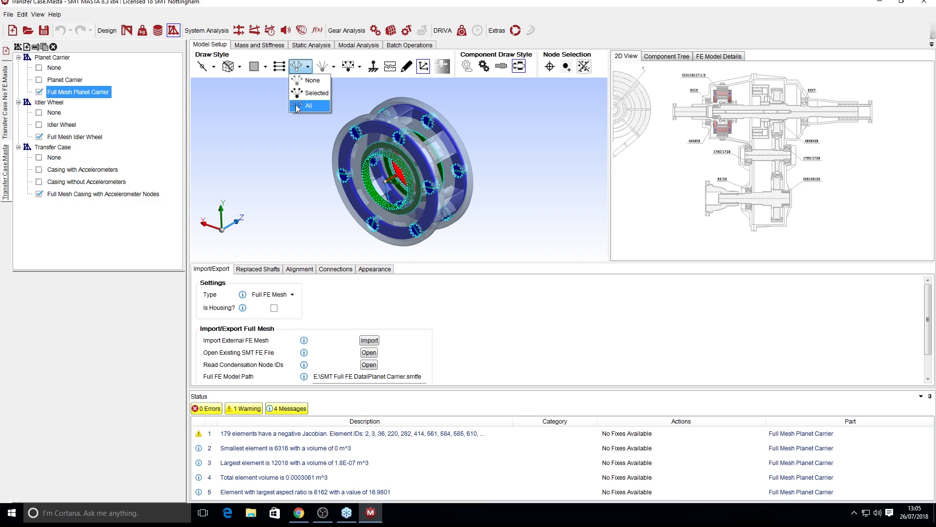
{"action": "left_click", "coordinate": [308, 107]}
{"action": "scroll", "coordinate": [402, 136], "scroll_direction": "up", "scroll_amount": 2}
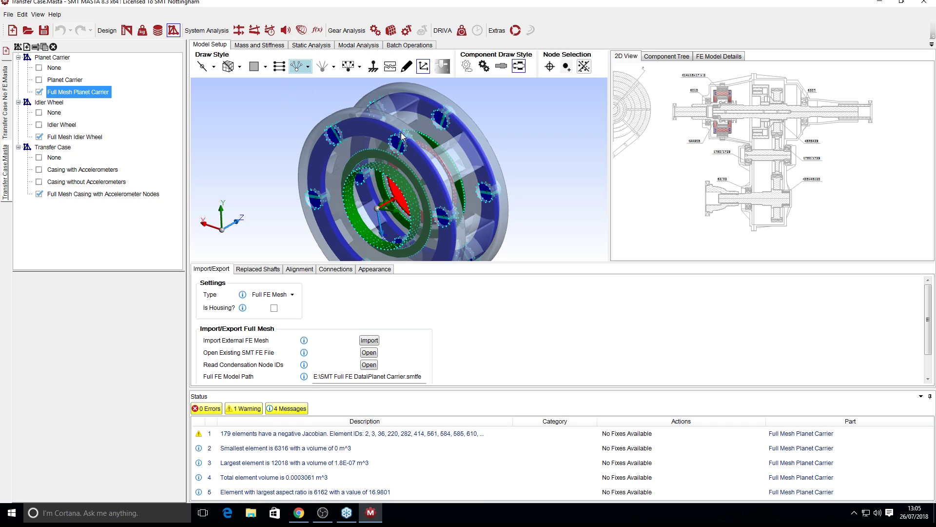
{"action": "scroll", "coordinate": [403, 141], "scroll_direction": "down", "scroll_amount": 2}
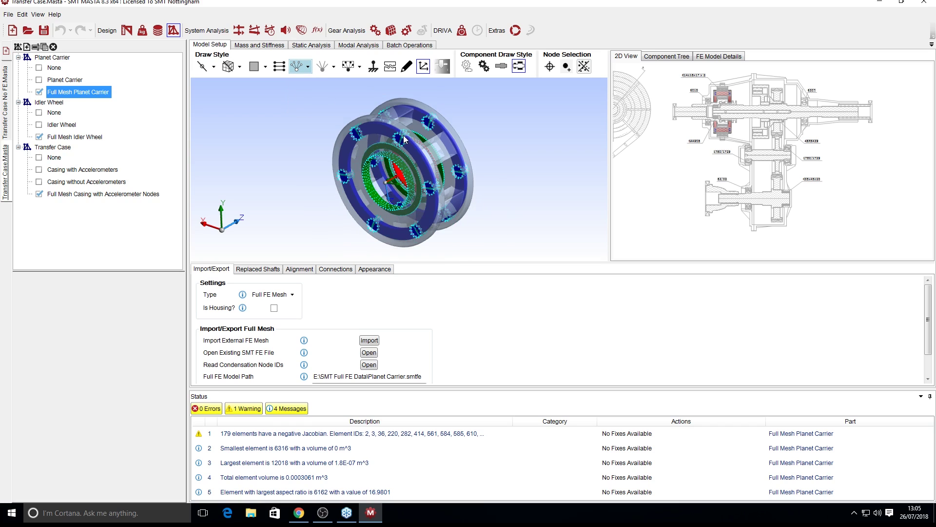
{"action": "left_click", "coordinate": [301, 67]}
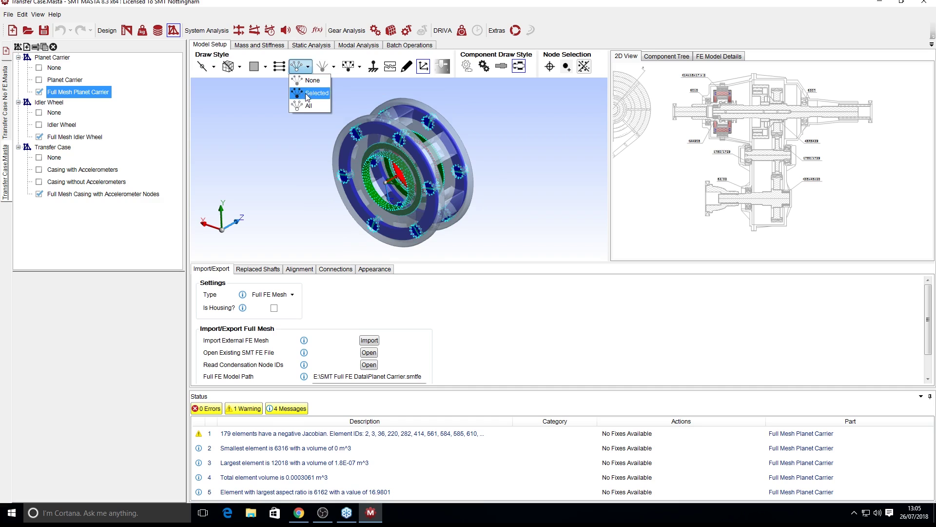
{"action": "left_click", "coordinate": [308, 81]}
{"action": "left_click", "coordinate": [299, 66]}
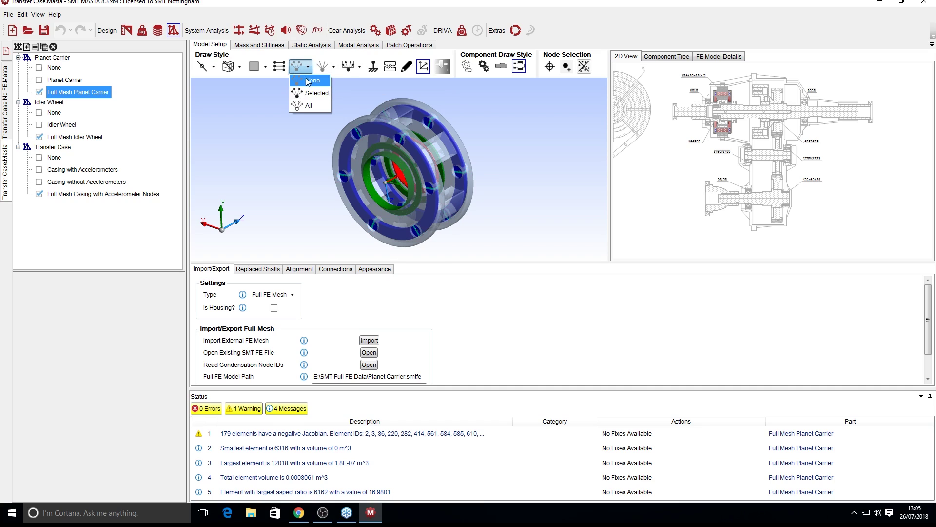
{"action": "left_click", "coordinate": [311, 93]}
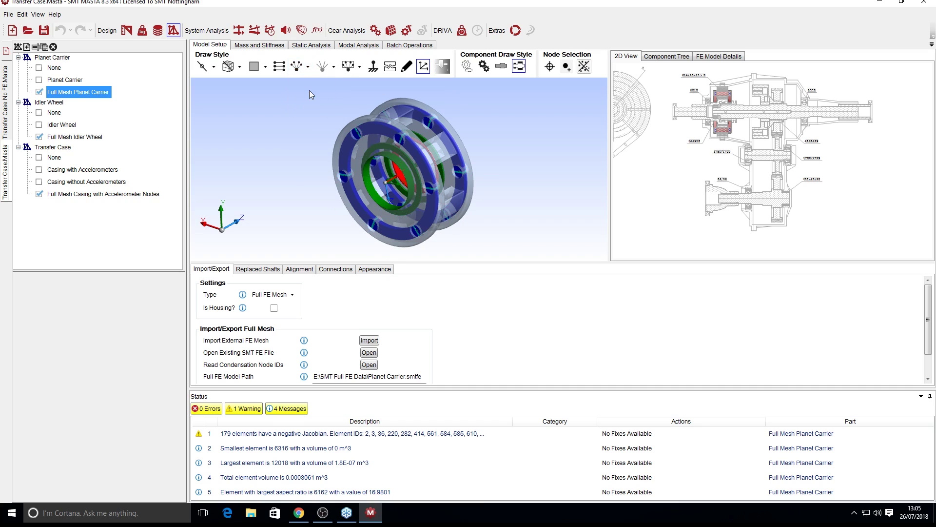
{"action": "left_click", "coordinate": [399, 167]}
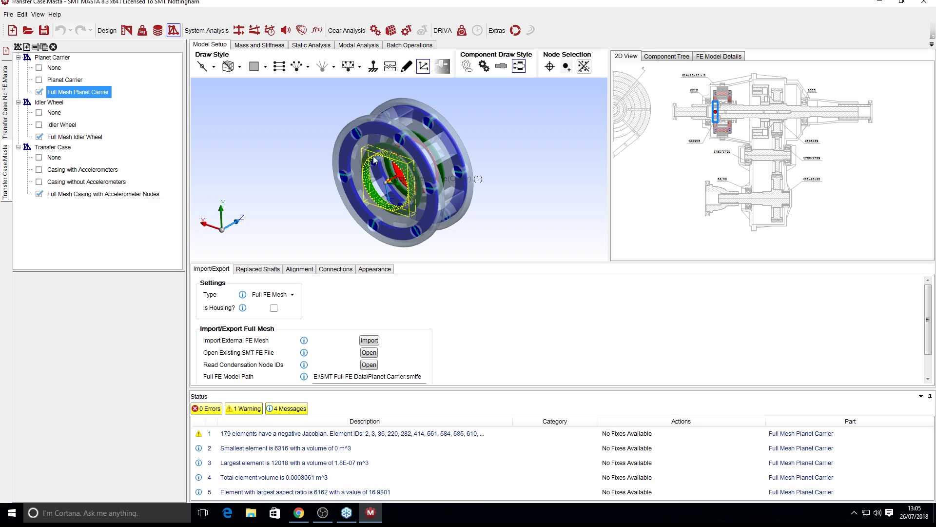
Set Draw Nodes to All on the planet carrier mesh
{"action": "left_click", "coordinate": [307, 68]}
{"action": "left_click", "coordinate": [307, 104]}
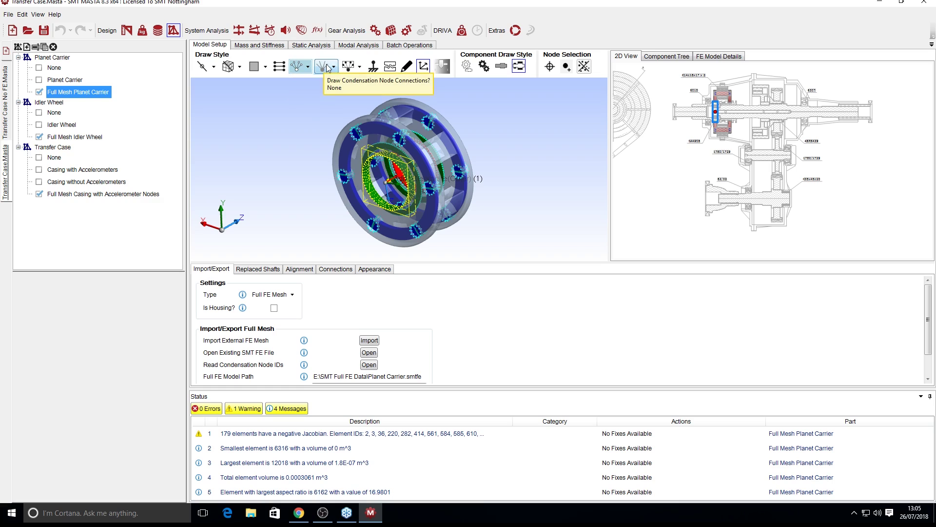
{"action": "left_click", "coordinate": [326, 67]}
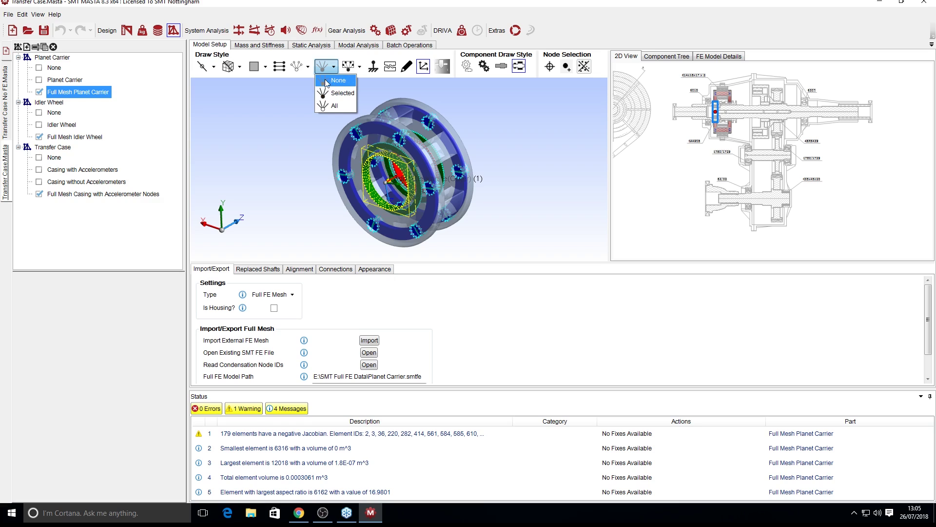
Show all condensation node connections to inspect them, then set them back to None
{"action": "left_click", "coordinate": [333, 105]}
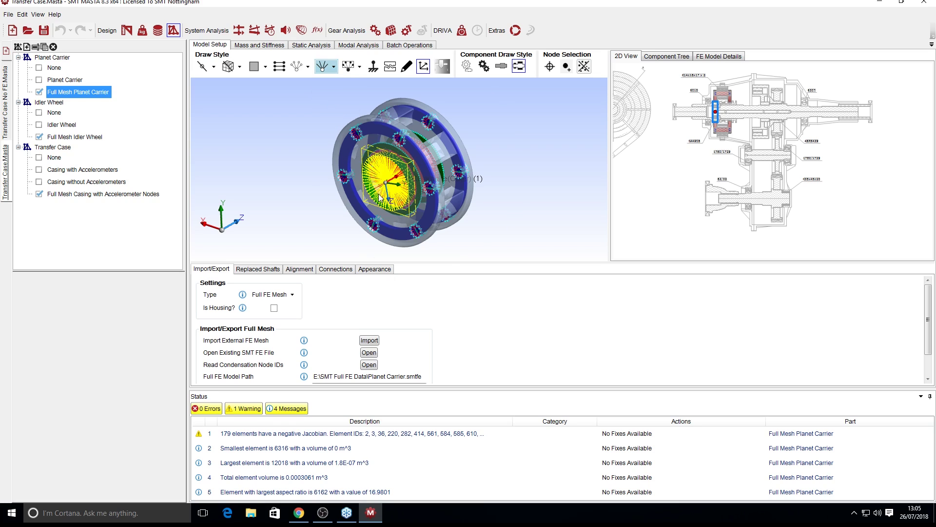
{"action": "scroll", "coordinate": [380, 197], "scroll_direction": "up", "scroll_amount": 2}
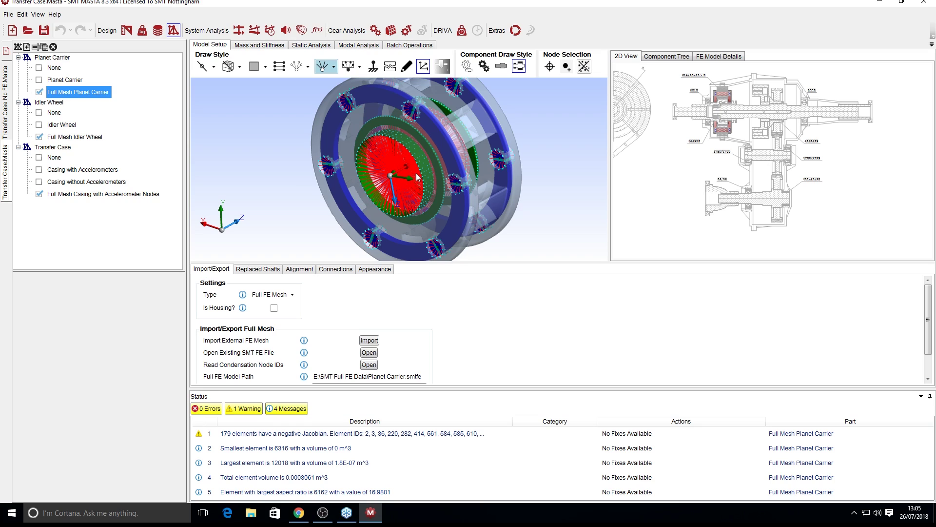
{"action": "scroll", "coordinate": [411, 209], "scroll_direction": "down", "scroll_amount": 1}
{"action": "left_click", "coordinate": [335, 68]}
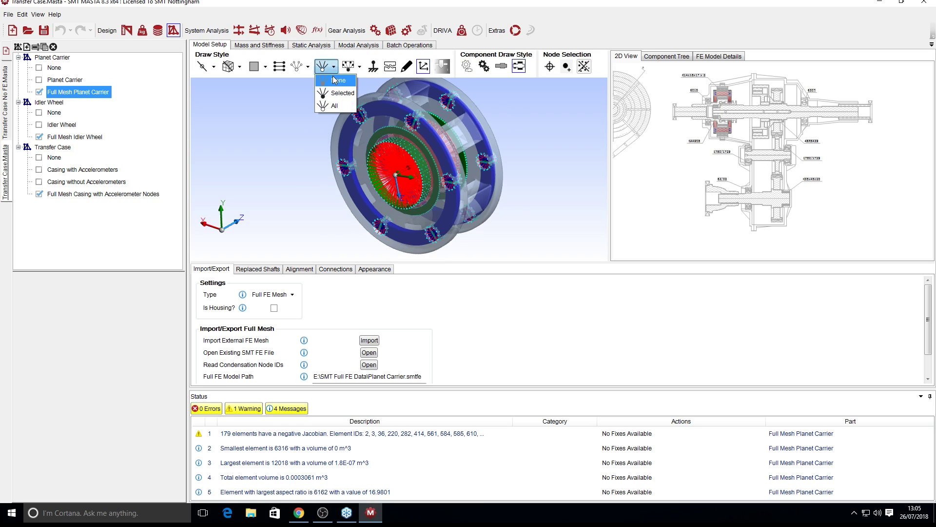
{"action": "left_click", "coordinate": [361, 92]}
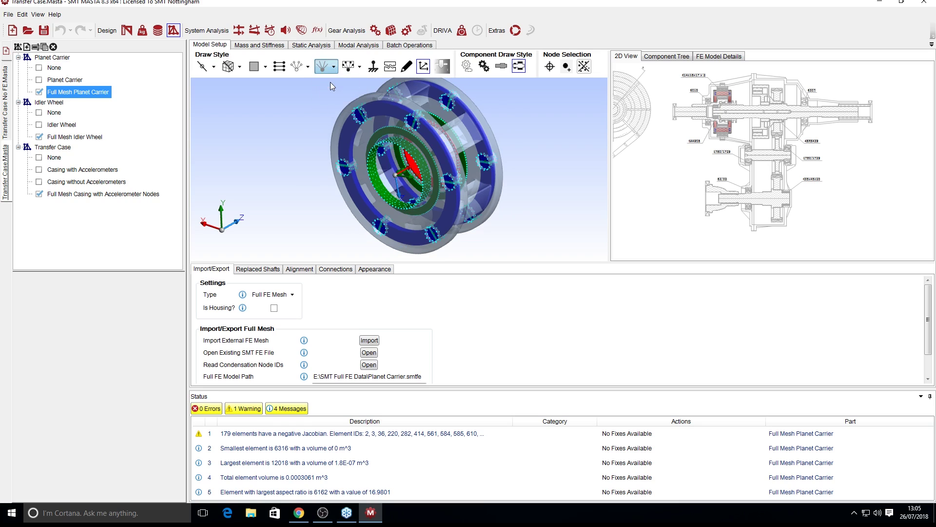
Set Draw Search Regions to Selected and zoom out to the whole carrier
{"action": "left_click", "coordinate": [357, 64]}
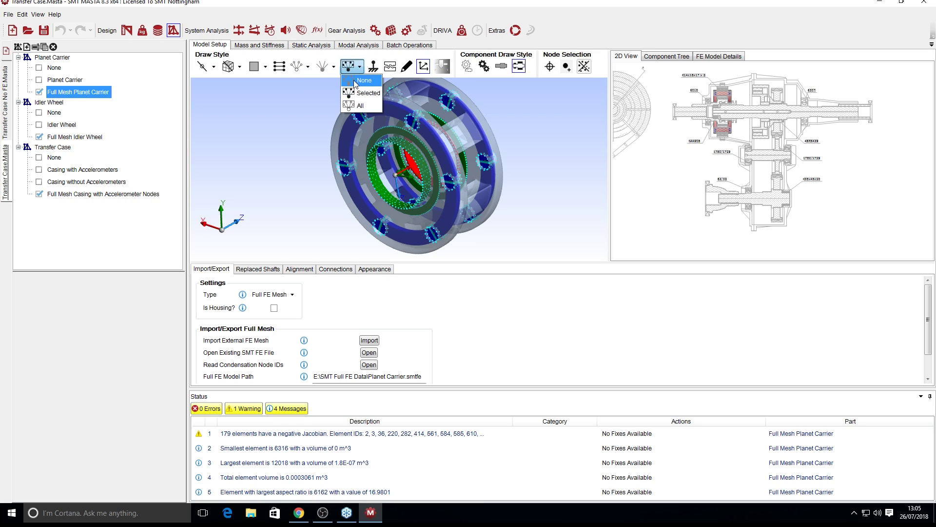
{"action": "left_click", "coordinate": [354, 94]}
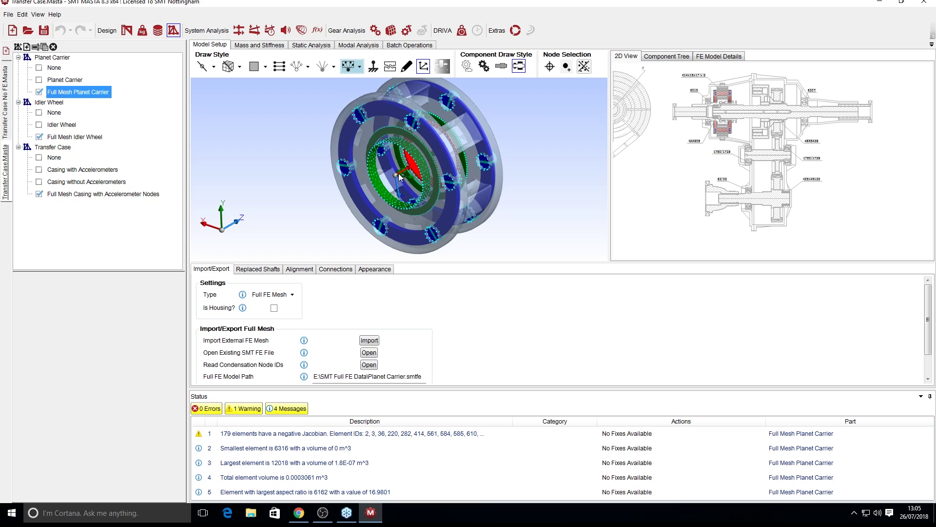
{"action": "scroll", "coordinate": [399, 149], "scroll_direction": "up", "scroll_amount": 5}
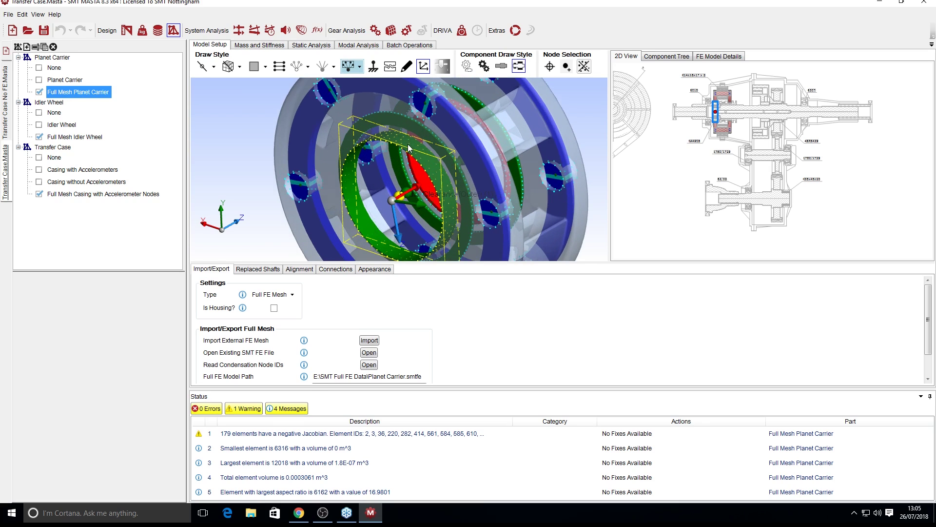
{"action": "scroll", "coordinate": [302, 165], "scroll_direction": "down", "scroll_amount": 5}
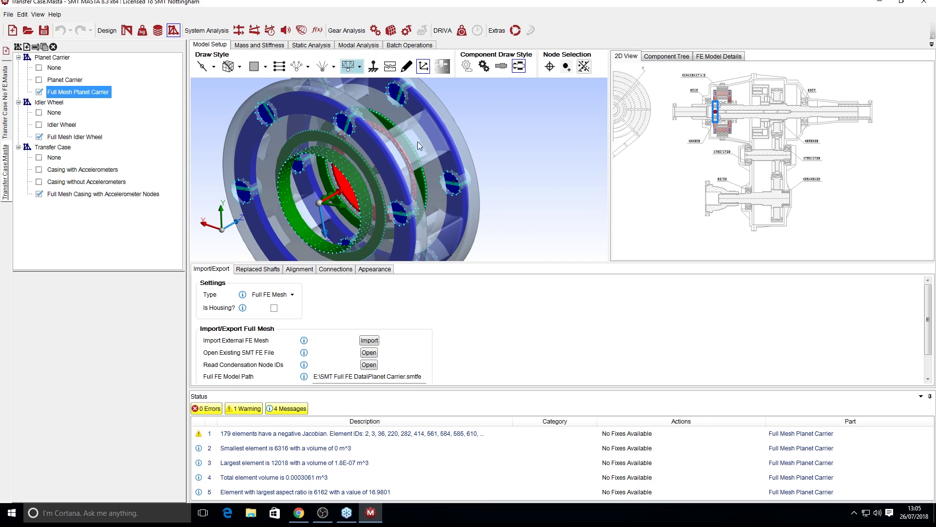
{"action": "scroll", "coordinate": [342, 183], "scroll_direction": "down", "scroll_amount": 3}
{"action": "scroll", "coordinate": [342, 184], "scroll_direction": "down", "scroll_amount": 3}
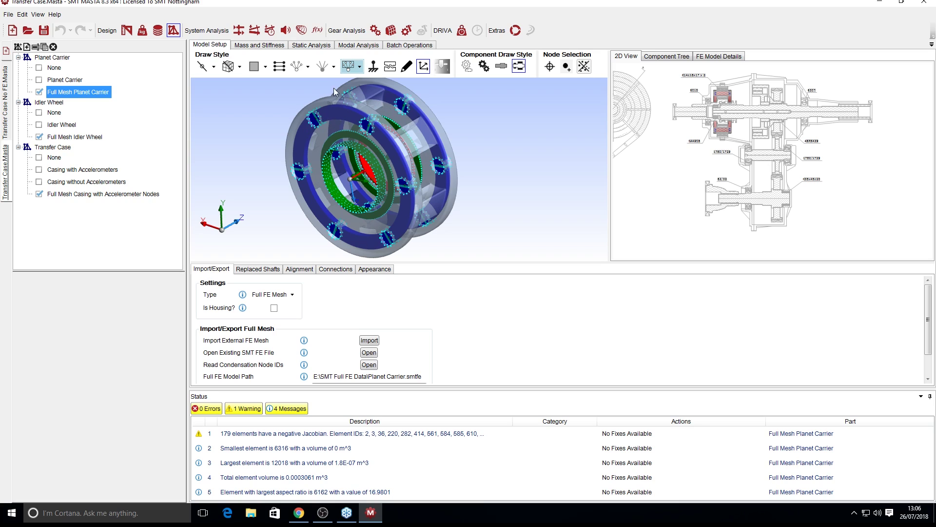
Turn on Grounded Nodes highlighting and check the Full Mesh Casing with Accelerometer Nodes mesh
{"action": "left_click", "coordinate": [358, 67]}
{"action": "left_click", "coordinate": [356, 80]}
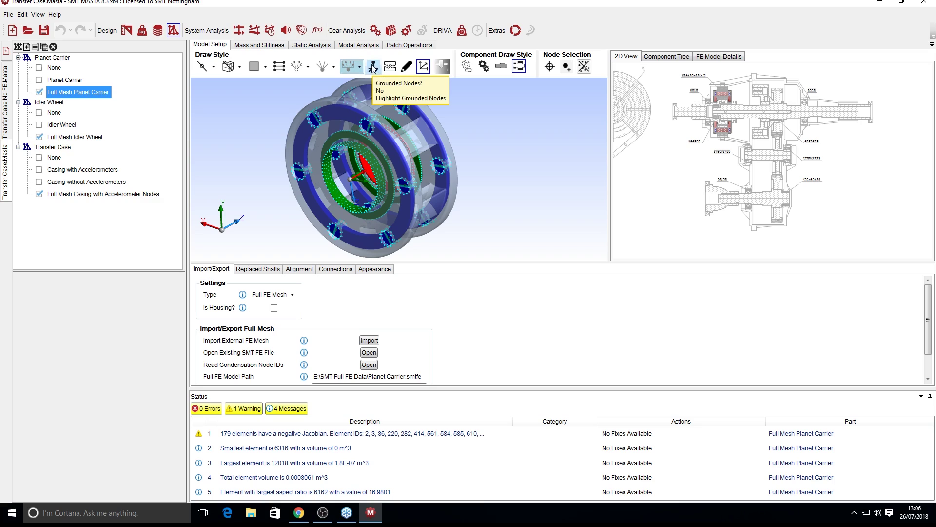
{"action": "left_click", "coordinate": [373, 66]}
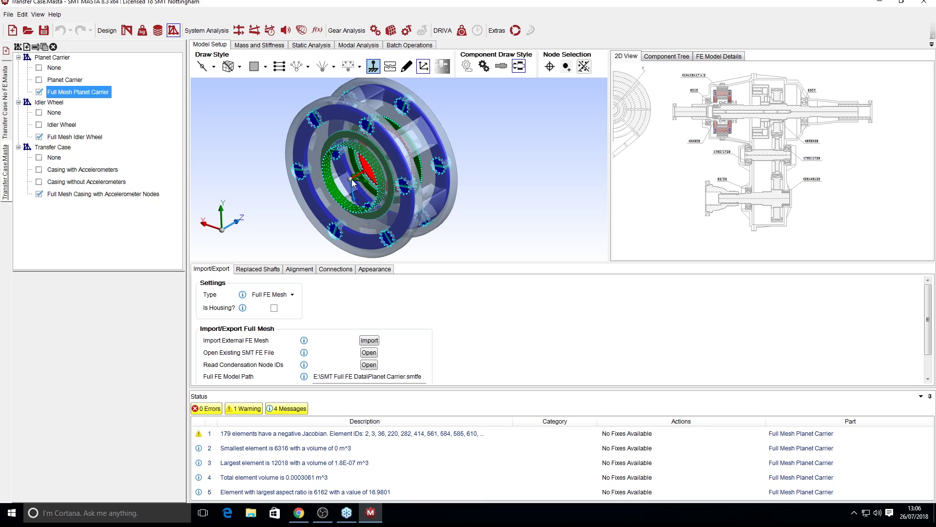
{"action": "left_click", "coordinate": [105, 193]}
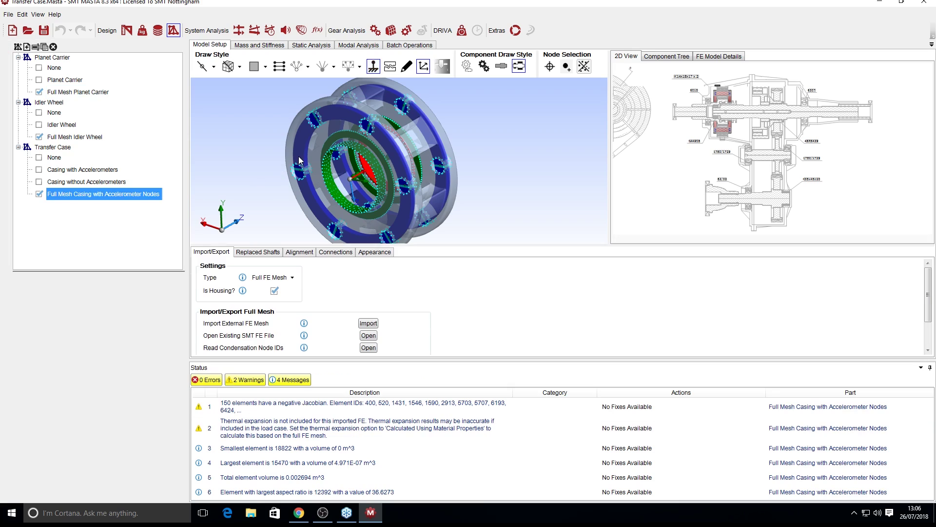
{"action": "scroll", "coordinate": [350, 163], "scroll_direction": "up", "scroll_amount": 3}
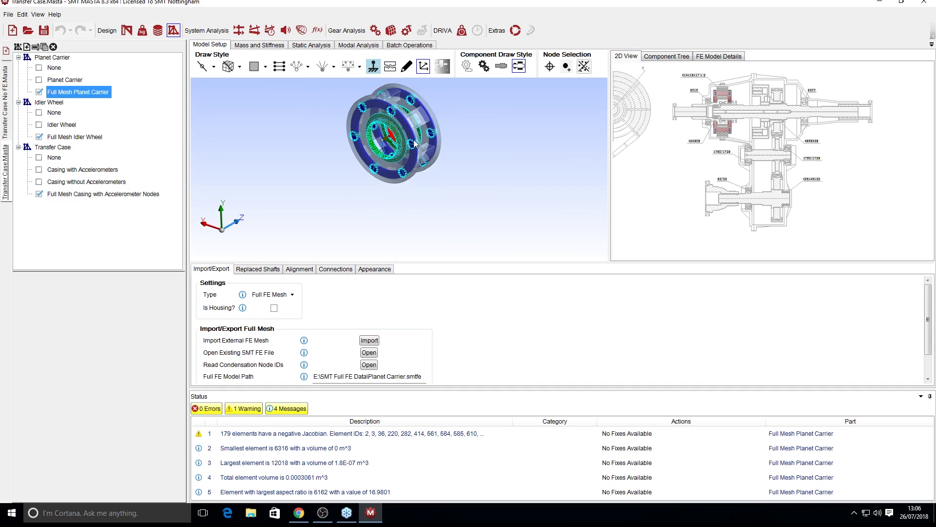
Turn on Highlight Bad Elements and Draw FE Model From Reduction, and switch off Show FE 3D Axes
{"action": "left_click", "coordinate": [390, 66]}
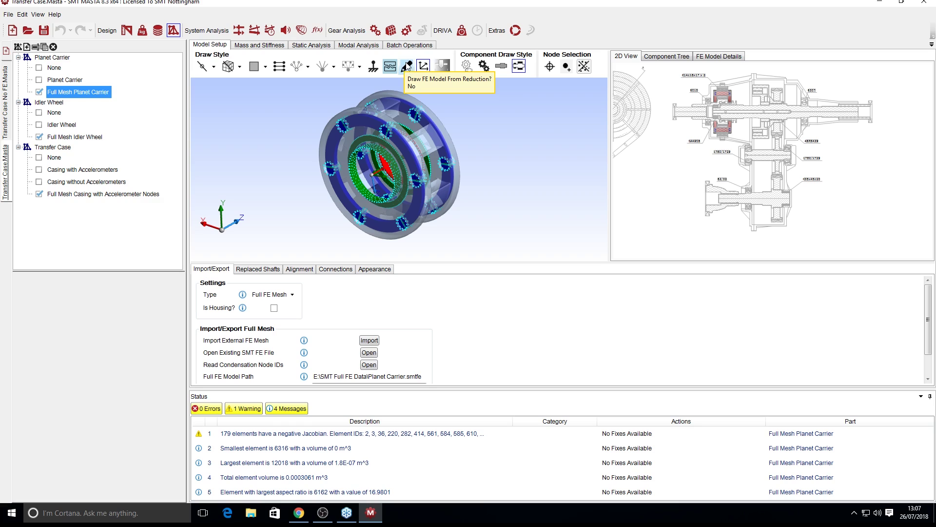
{"action": "left_click", "coordinate": [408, 66]}
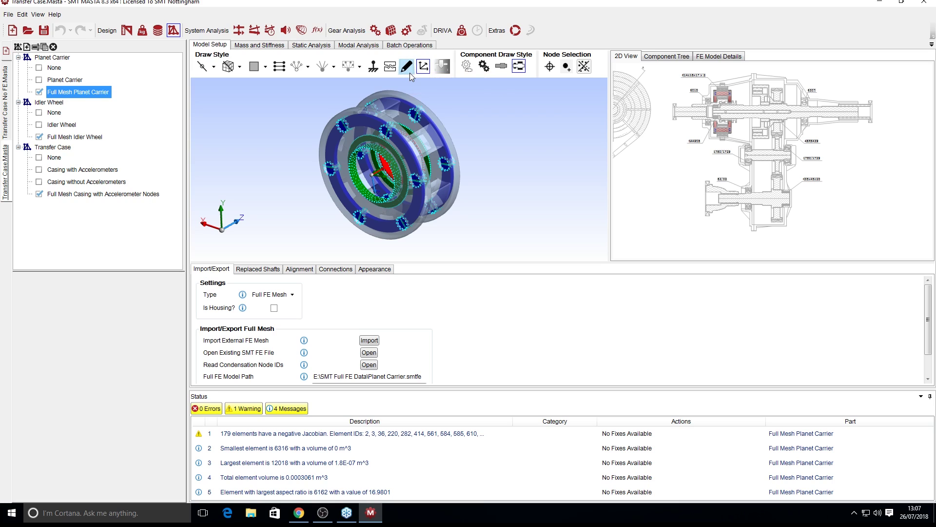
{"action": "left_click", "coordinate": [407, 67]}
{"action": "left_click", "coordinate": [425, 69]}
Compare surrounding components drawn Transparent, Solid and as Shafts, then turn them all off
{"action": "left_click", "coordinate": [466, 67]}
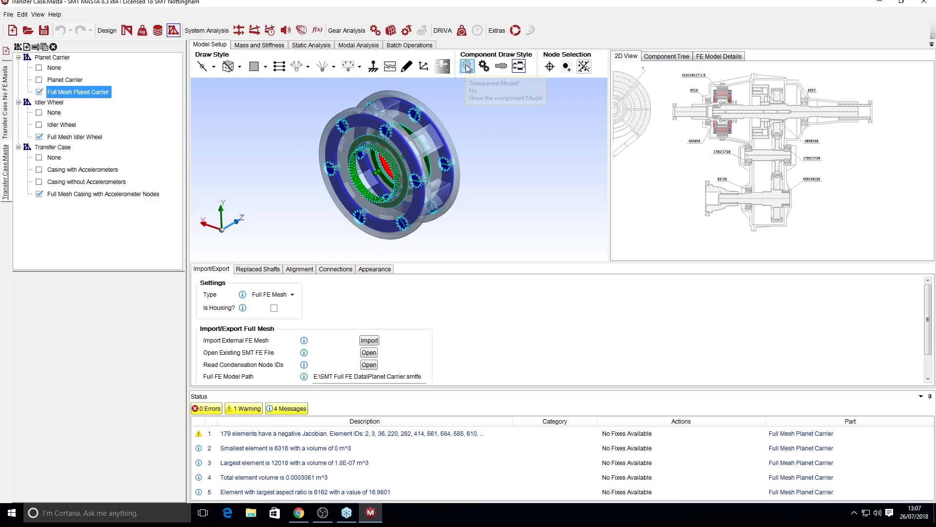
{"action": "scroll", "coordinate": [457, 115], "scroll_direction": "down", "scroll_amount": 3}
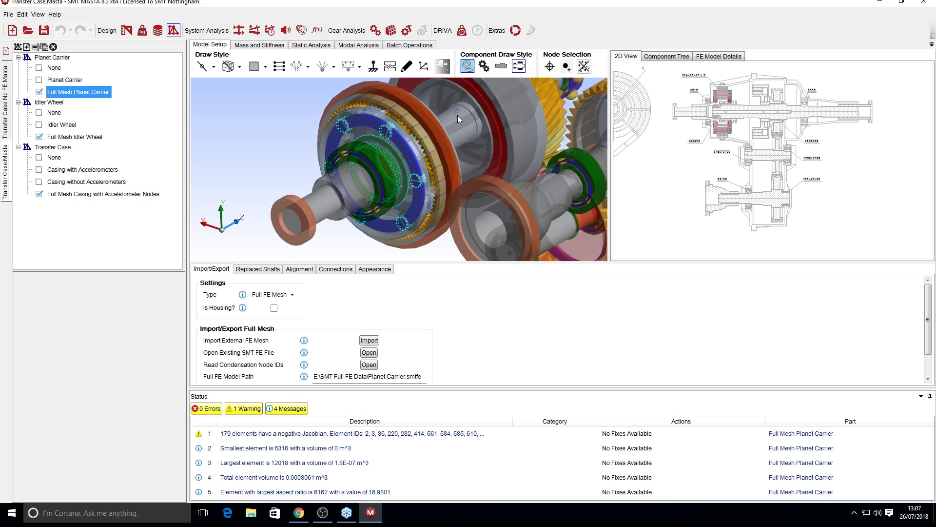
{"action": "left_click", "coordinate": [442, 66]}
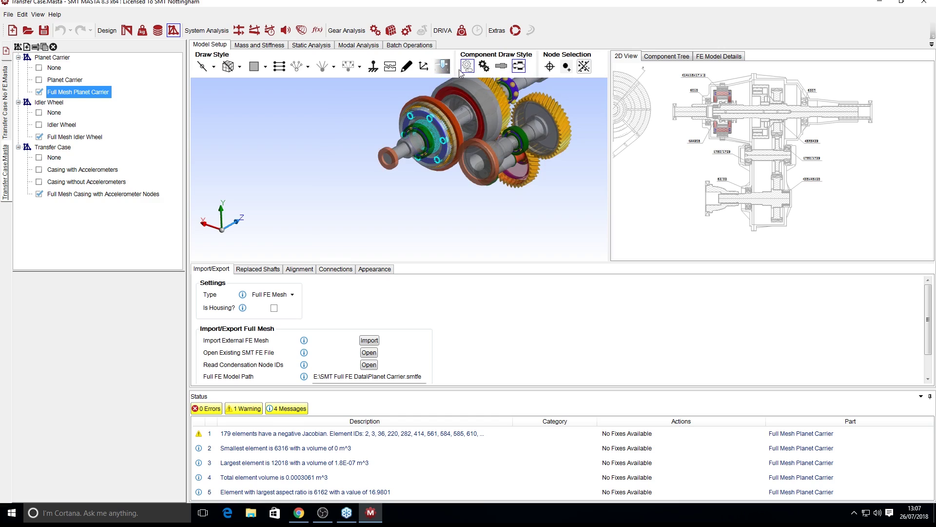
{"action": "left_click", "coordinate": [467, 66]}
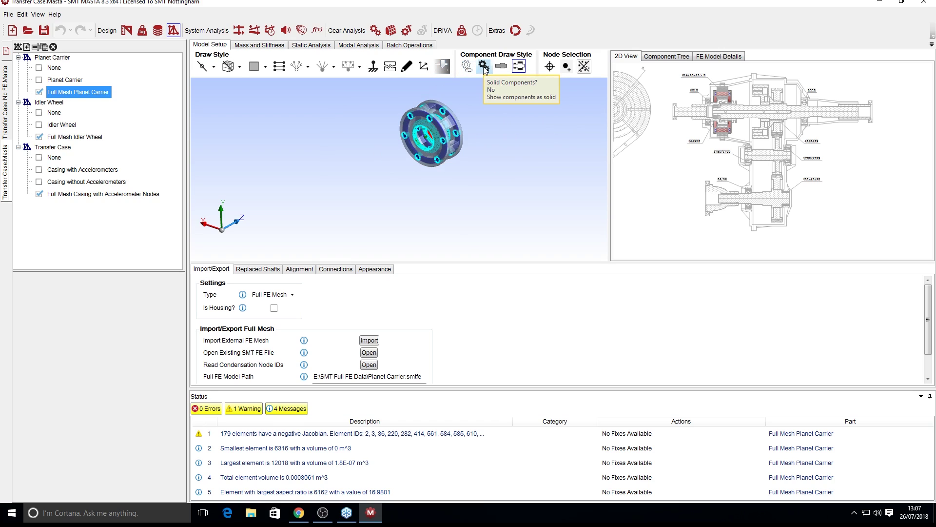
{"action": "left_click", "coordinate": [484, 67]}
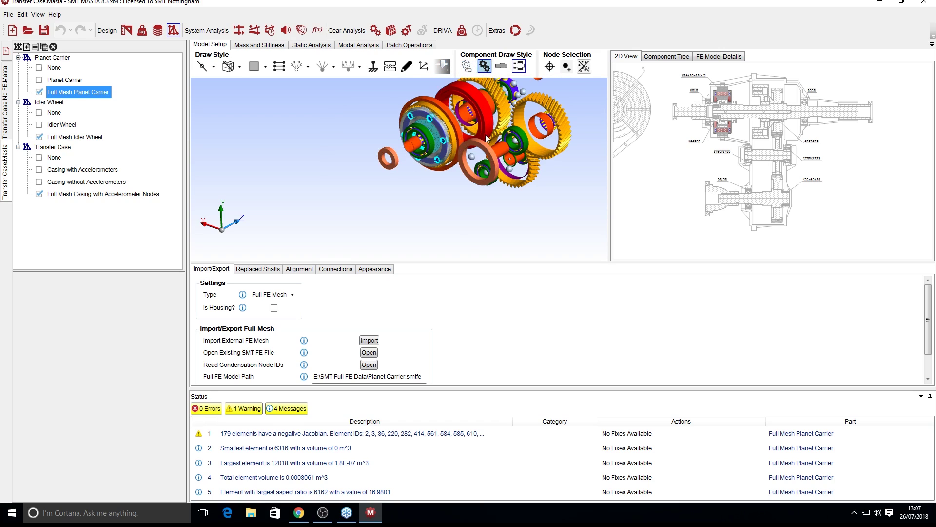
{"action": "left_click", "coordinate": [501, 67]}
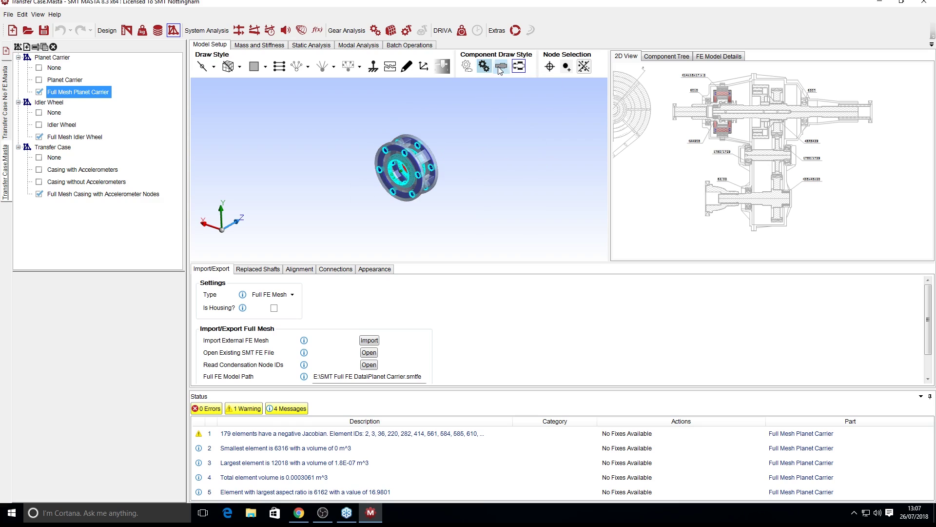
{"action": "left_click", "coordinate": [501, 68]}
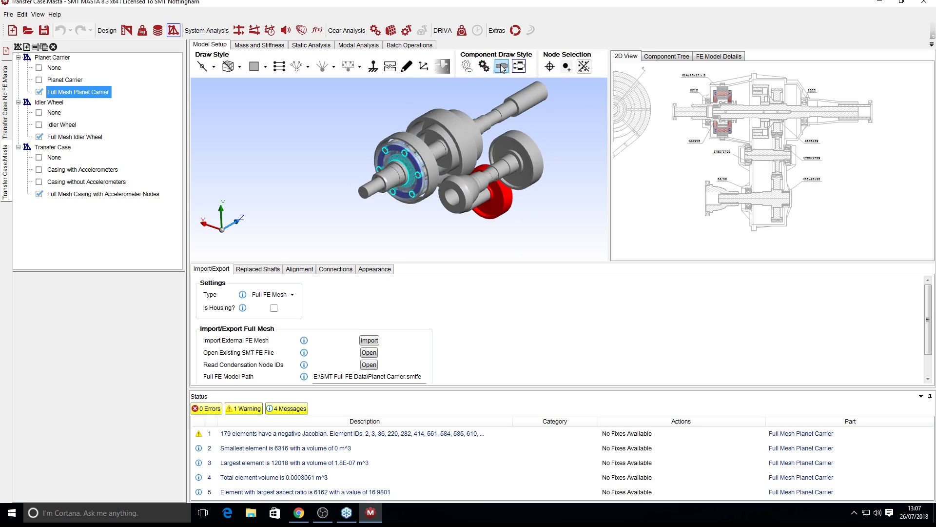
{"action": "left_click", "coordinate": [502, 69]}
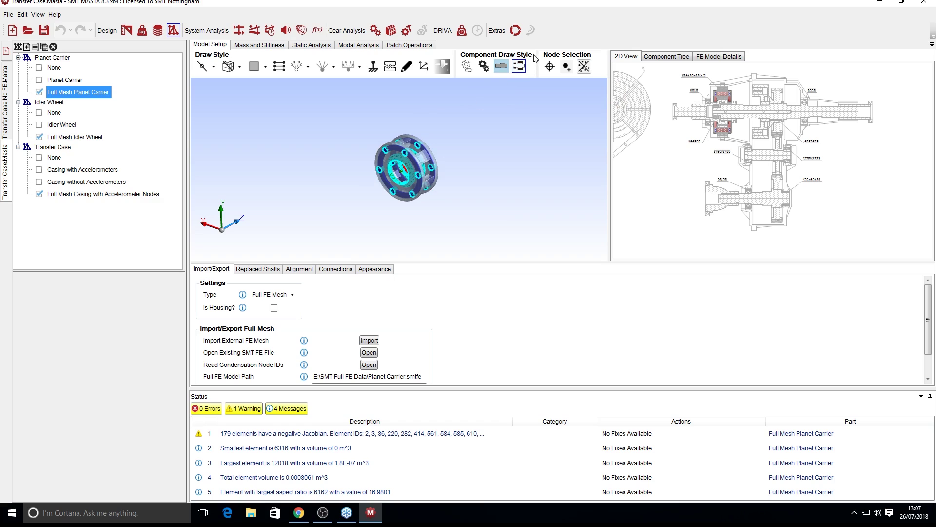
Highlight connectable components on the carrier and shift the 2D cross-section view downward
{"action": "left_click", "coordinate": [519, 67]}
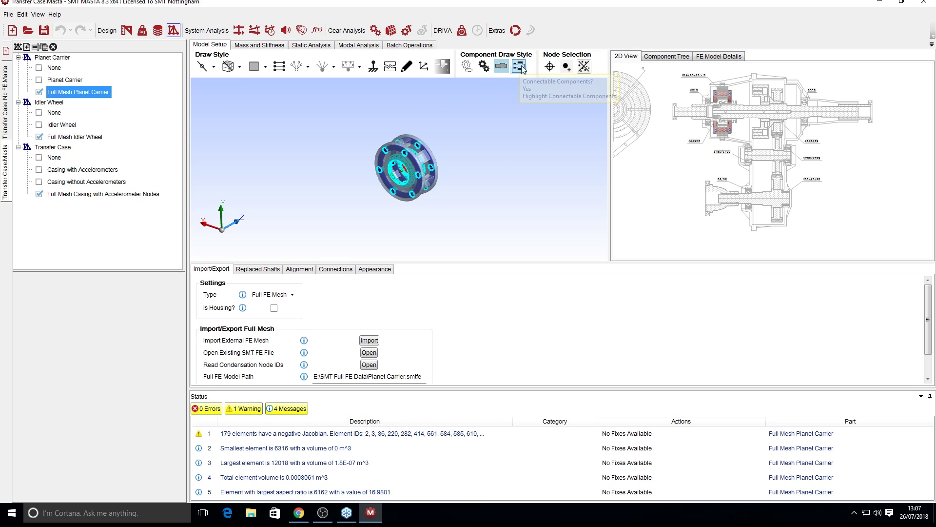
{"action": "scroll", "coordinate": [393, 173], "scroll_direction": "up", "scroll_amount": 2}
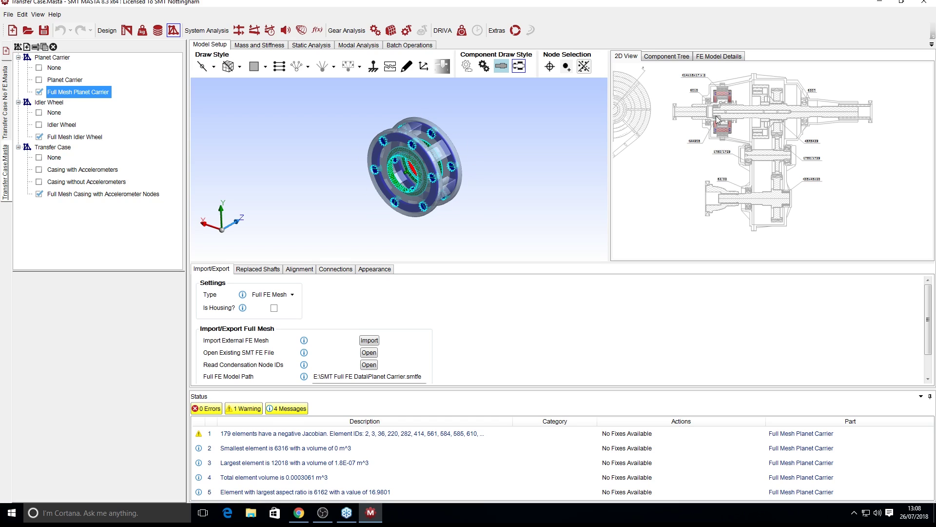
{"action": "scroll", "coordinate": [732, 108], "scroll_direction": "up", "scroll_amount": 1}
{"action": "middle_click_drag", "start_coordinate": [736, 93], "coordinate": [738, 114]}
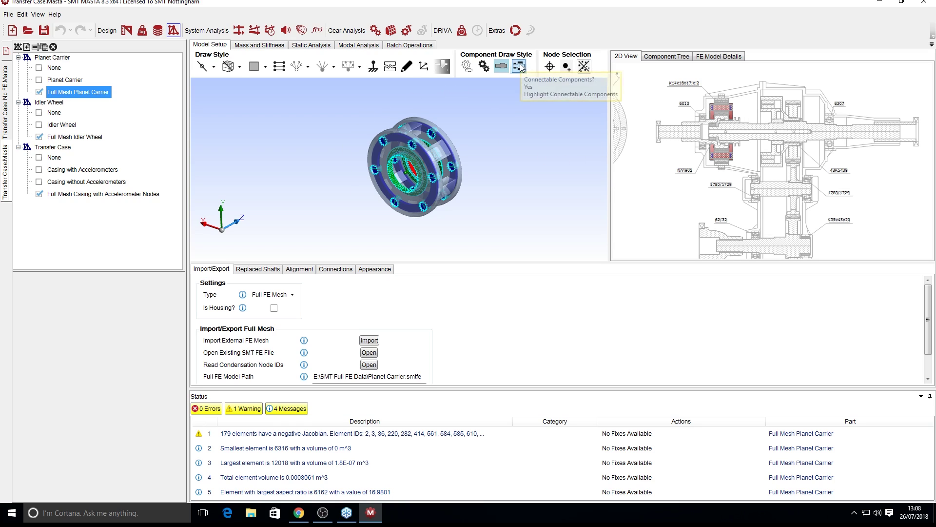
{"action": "scroll", "coordinate": [432, 151], "scroll_direction": "up", "scroll_amount": 2}
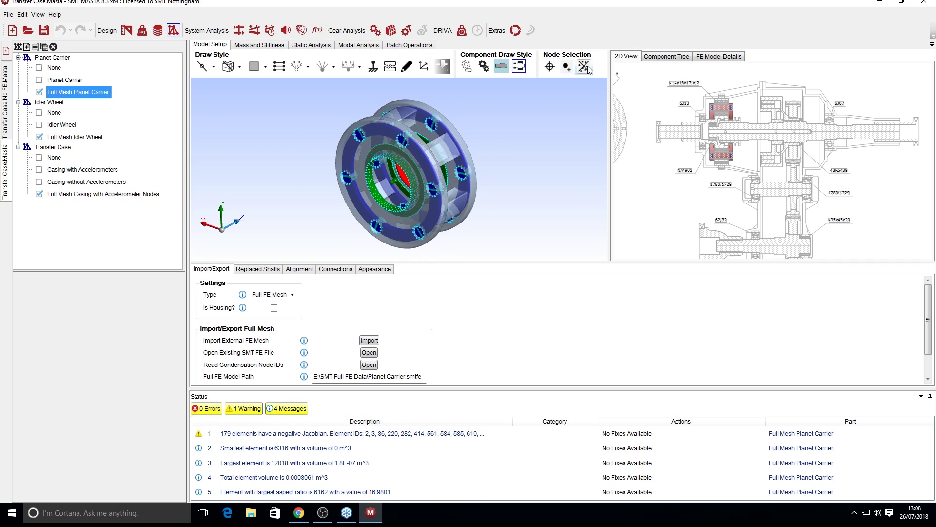
Enable Node Selection picking on the planet carrier mesh in Add to Selection mode
{"action": "left_click", "coordinate": [551, 71]}
{"action": "left_click", "coordinate": [550, 67]}
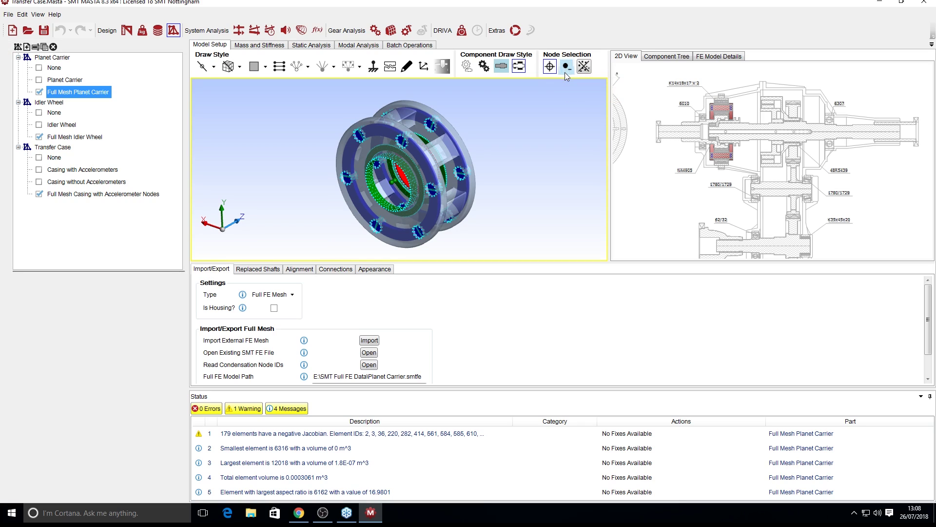
{"action": "left_click", "coordinate": [567, 69]}
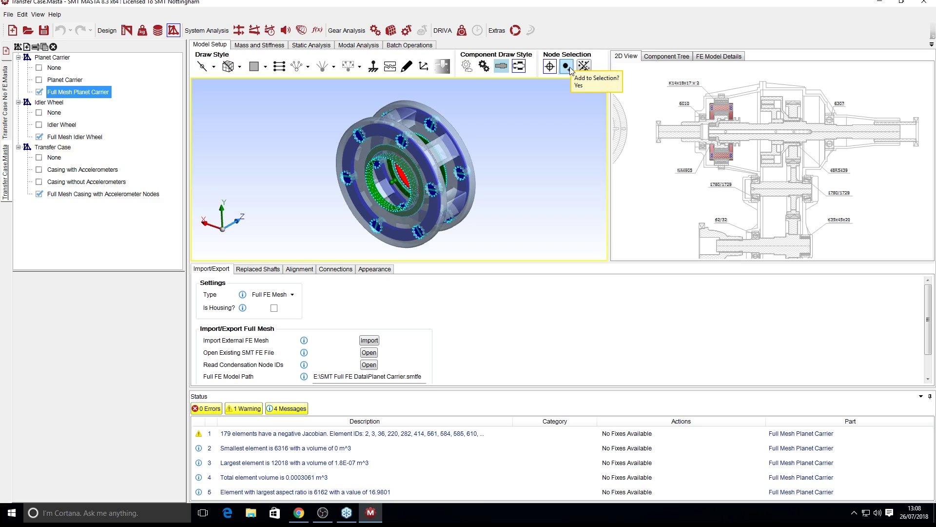
{"action": "left_click", "coordinate": [568, 69]}
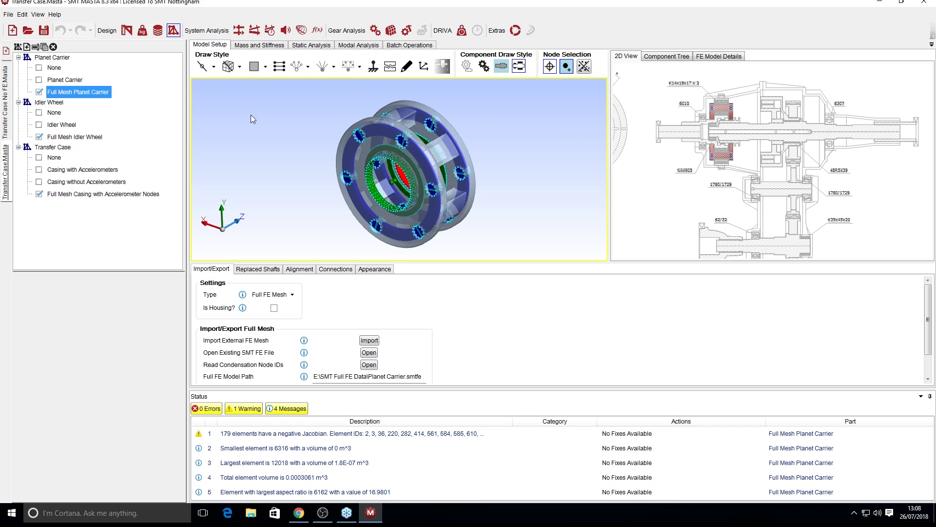
{"action": "scroll", "coordinate": [387, 137], "scroll_direction": "up", "scroll_amount": 5}
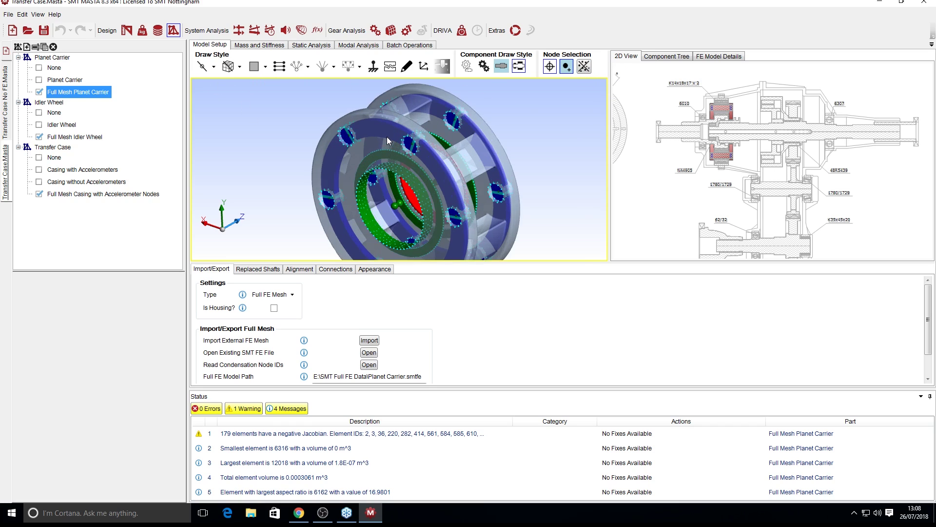
Set the first Draw Style to show the mesh's individual nodes and zoom around it
{"action": "left_click", "coordinate": [208, 70]}
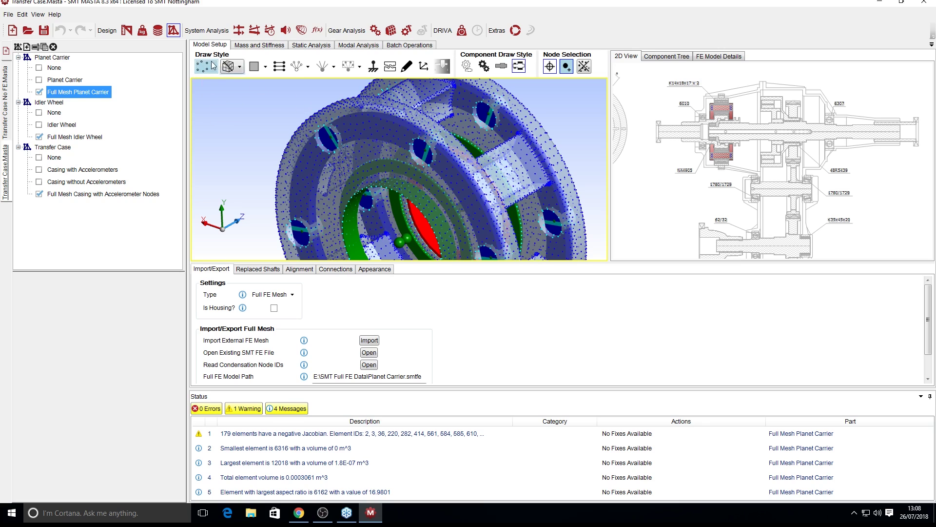
{"action": "scroll", "coordinate": [340, 100], "scroll_direction": "up", "scroll_amount": 5}
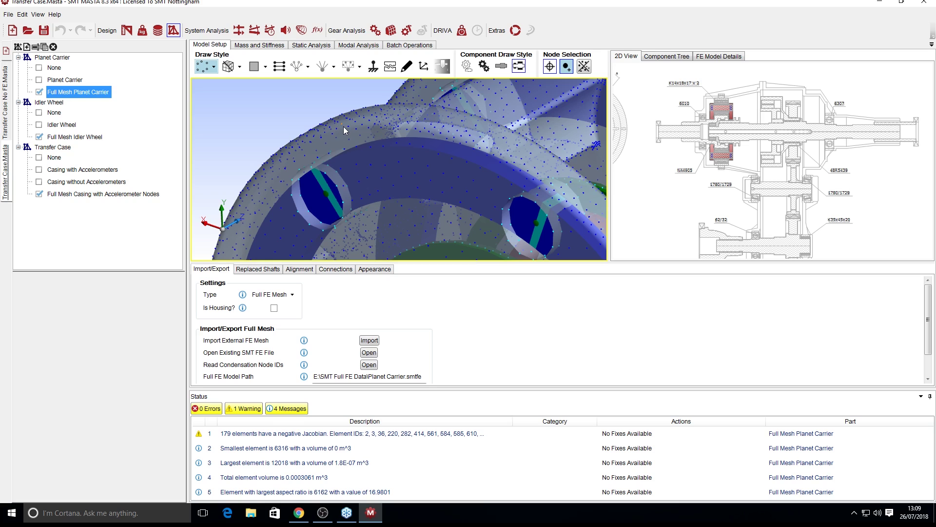
{"action": "scroll", "coordinate": [347, 127], "scroll_direction": "up", "scroll_amount": 2}
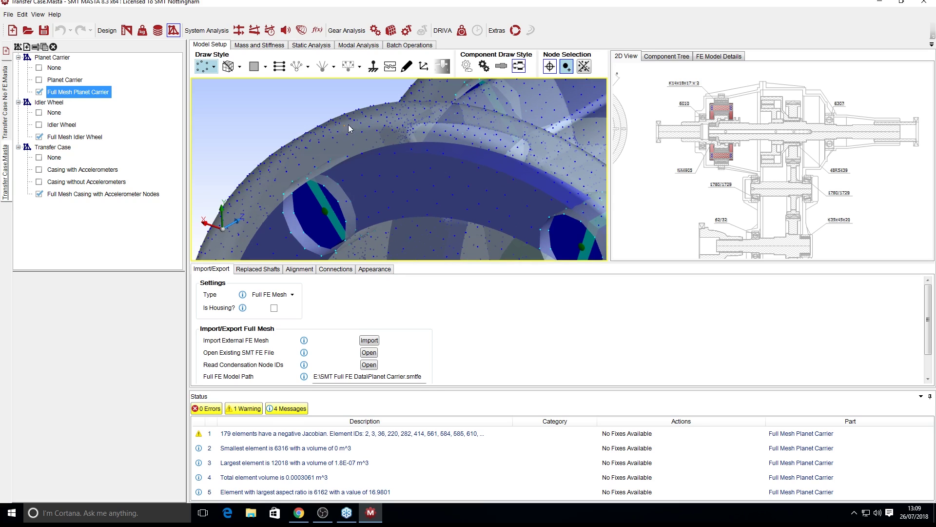
{"action": "scroll", "coordinate": [348, 129], "scroll_direction": "down", "scroll_amount": 8}
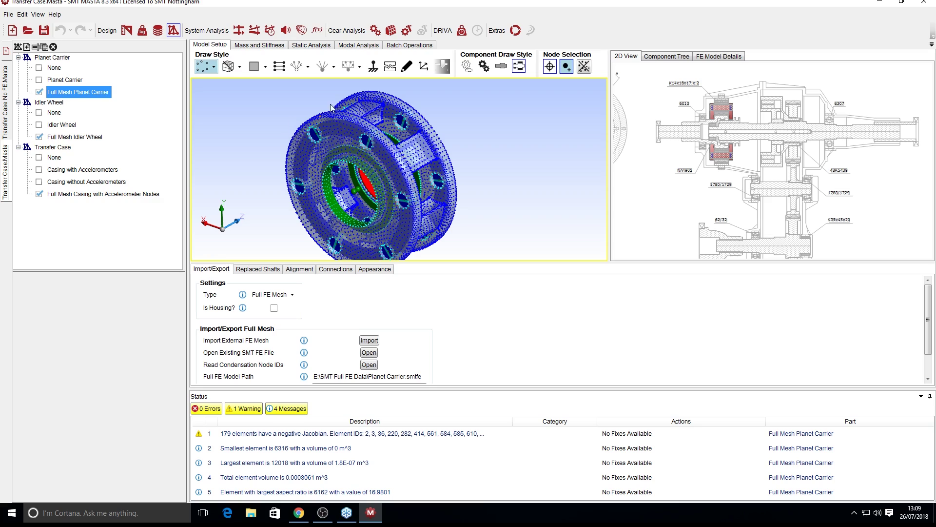
{"action": "scroll", "coordinate": [302, 118], "scroll_direction": "down", "scroll_amount": 2}
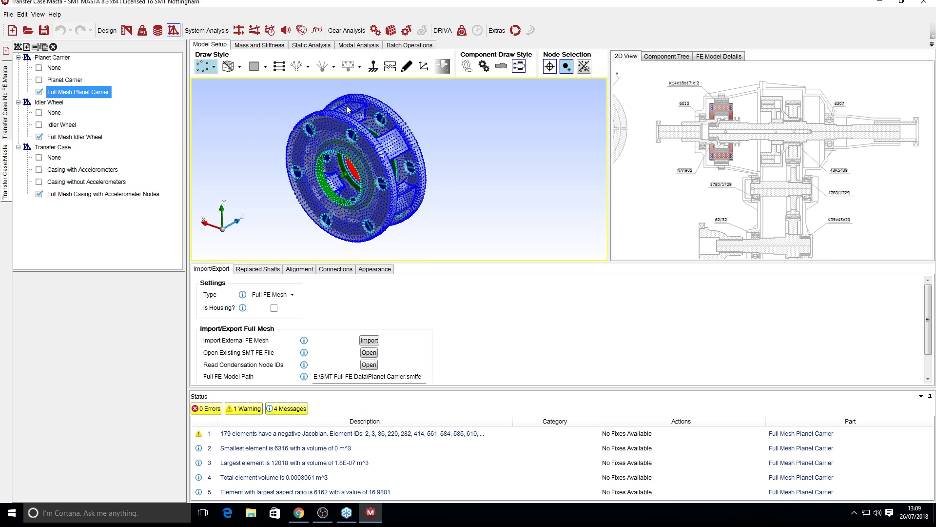
Switch the Node Selection picking buttons off
{"action": "left_click", "coordinate": [584, 66]}
{"action": "left_click", "coordinate": [549, 68]}
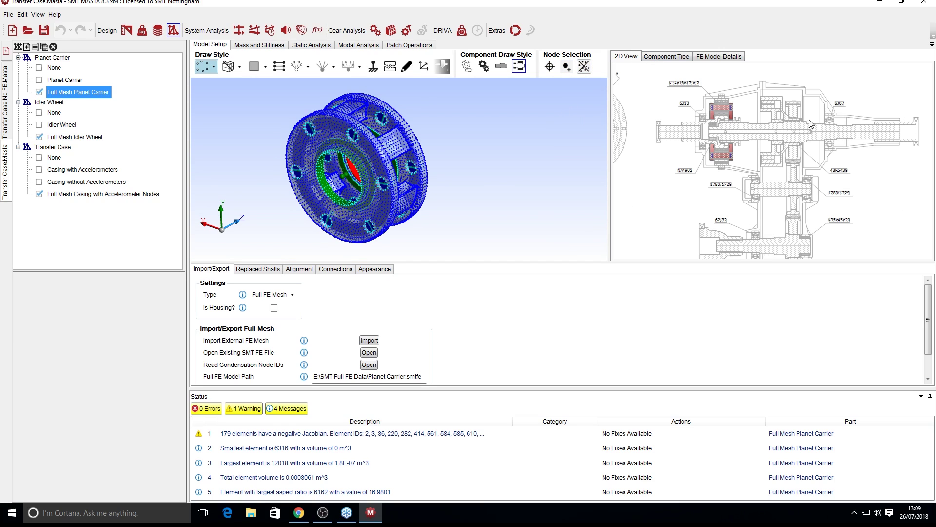
{"action": "scroll", "coordinate": [792, 140], "scroll_direction": "down", "scroll_amount": 3}
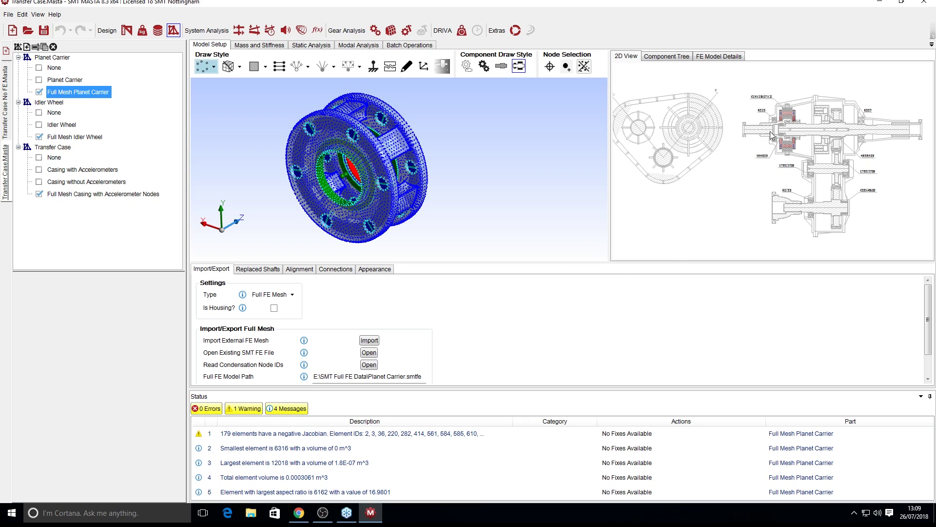
Show the Component Tree, then the planet carrier's FE Model Details with its Condensation Nodes
{"action": "scroll", "coordinate": [771, 135], "scroll_direction": "up", "scroll_amount": 3}
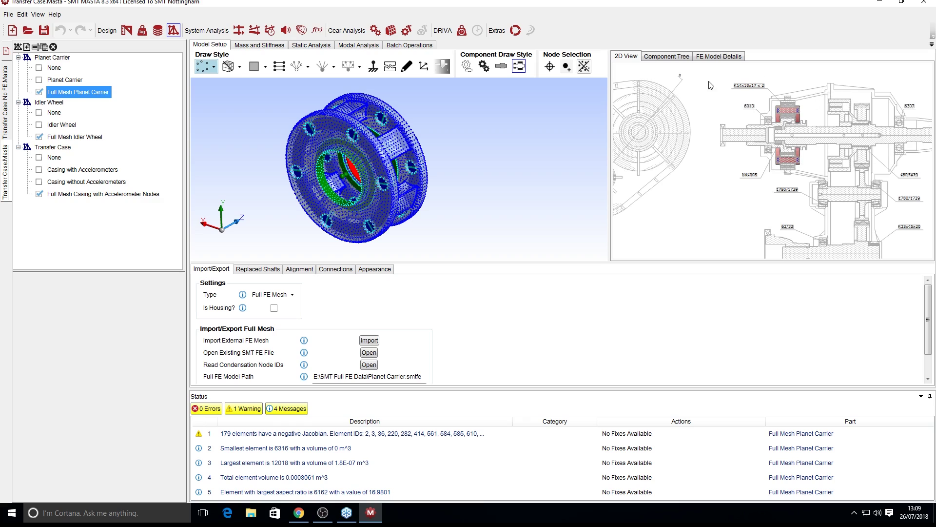
{"action": "left_click", "coordinate": [675, 60]}
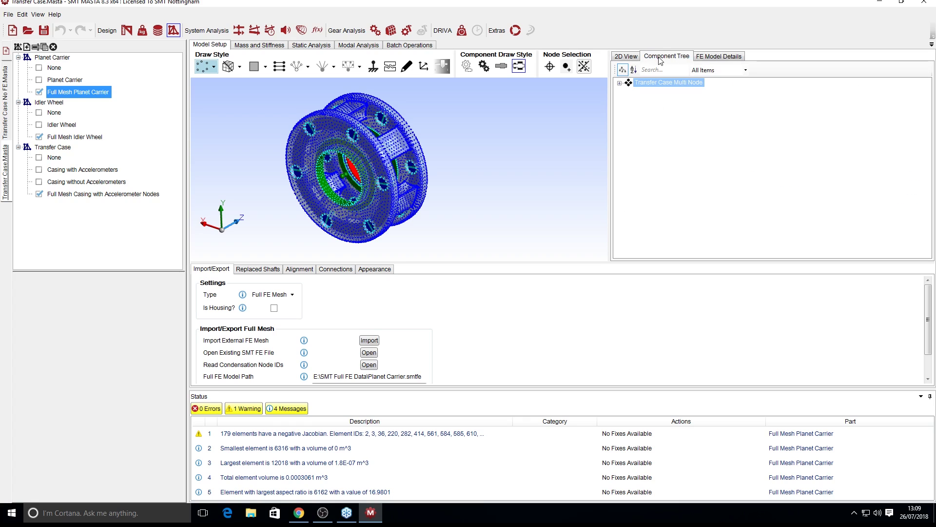
{"action": "left_click", "coordinate": [719, 58]}
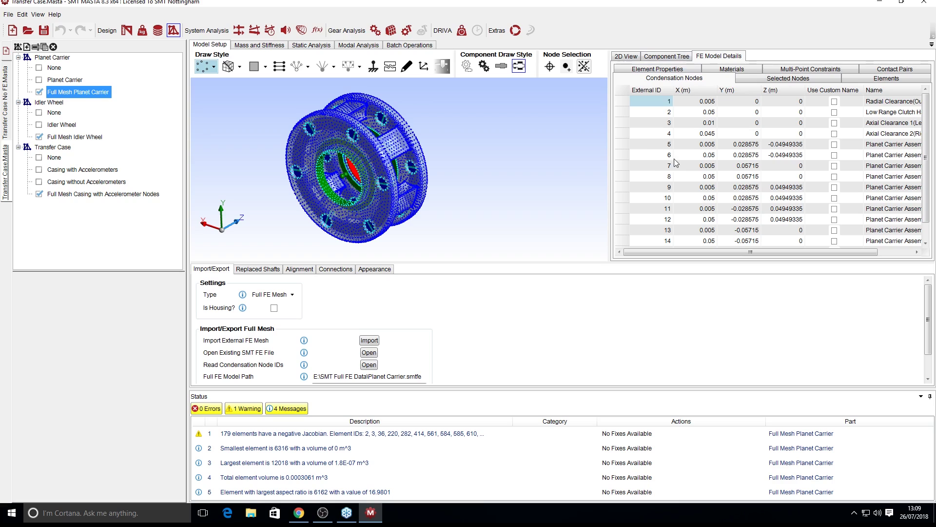
Check the Selected Nodes page, leaving the node constraint type as Free
{"action": "left_click", "coordinate": [786, 78]}
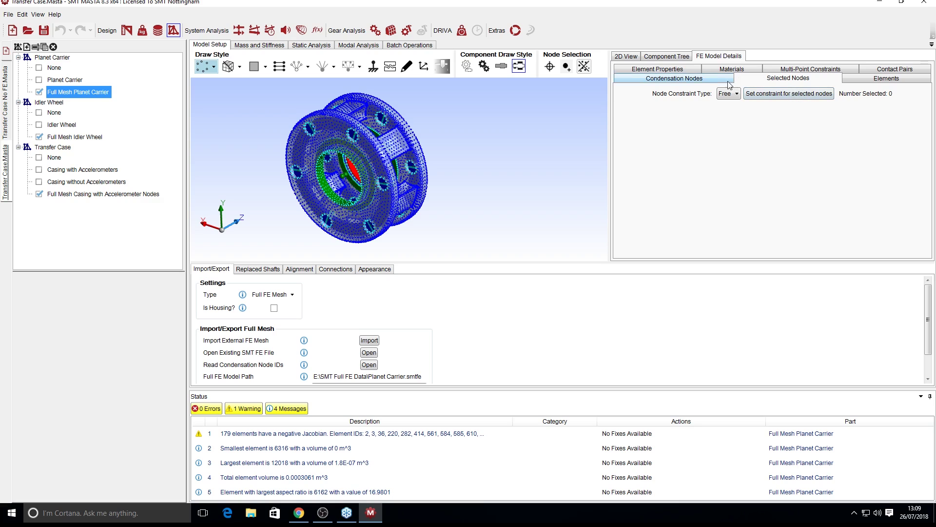
{"action": "left_click", "coordinate": [736, 95]}
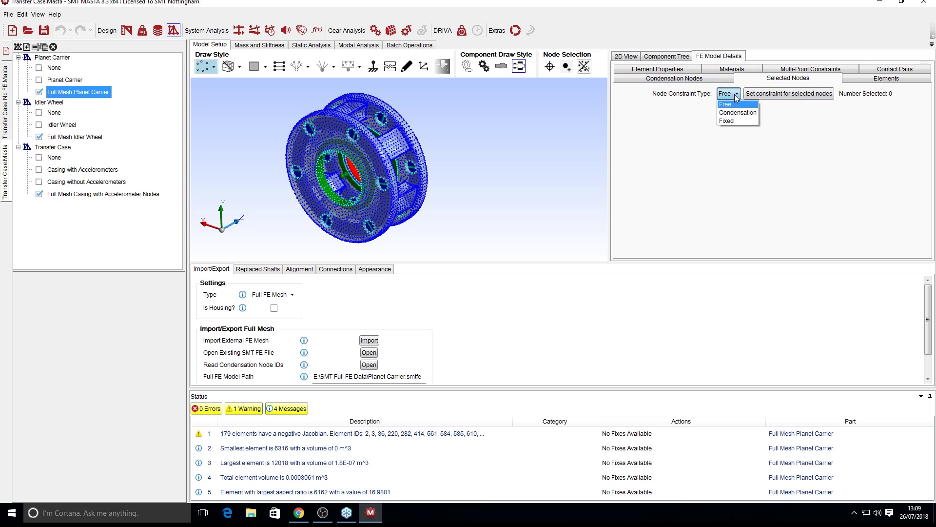
{"action": "left_click", "coordinate": [736, 104]}
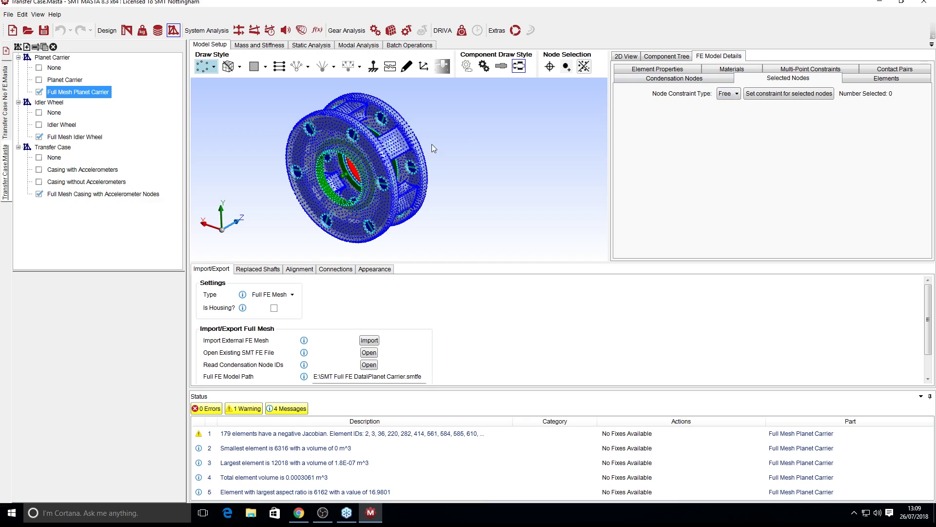
Browse the Elements, Contact Pairs, Multi-Point Constraints, Materials and Element Properties tables
{"action": "left_click", "coordinate": [877, 82]}
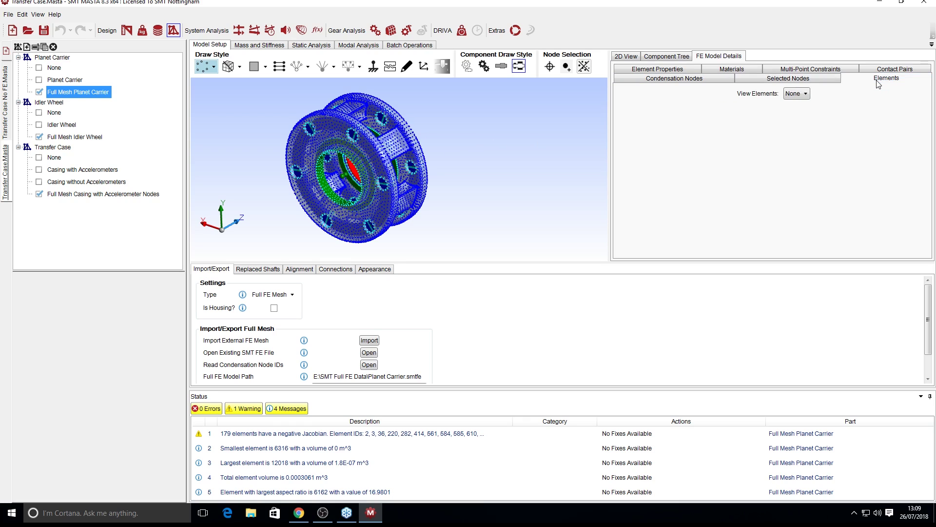
{"action": "left_click", "coordinate": [889, 71]}
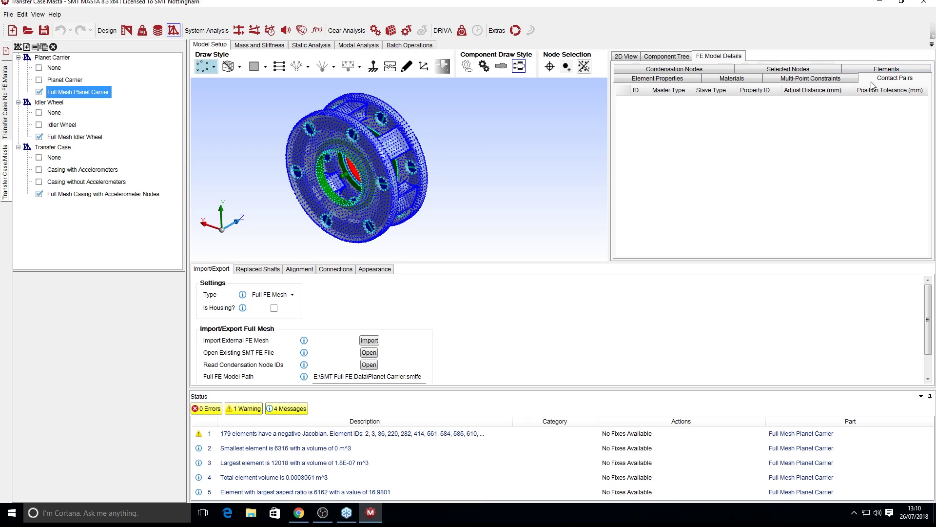
{"action": "left_click", "coordinate": [818, 83]}
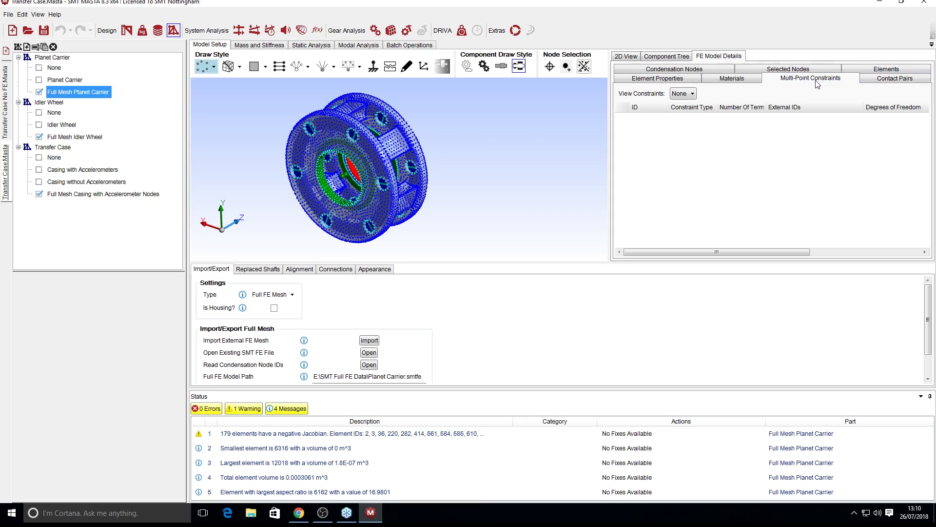
{"action": "left_click", "coordinate": [746, 81]}
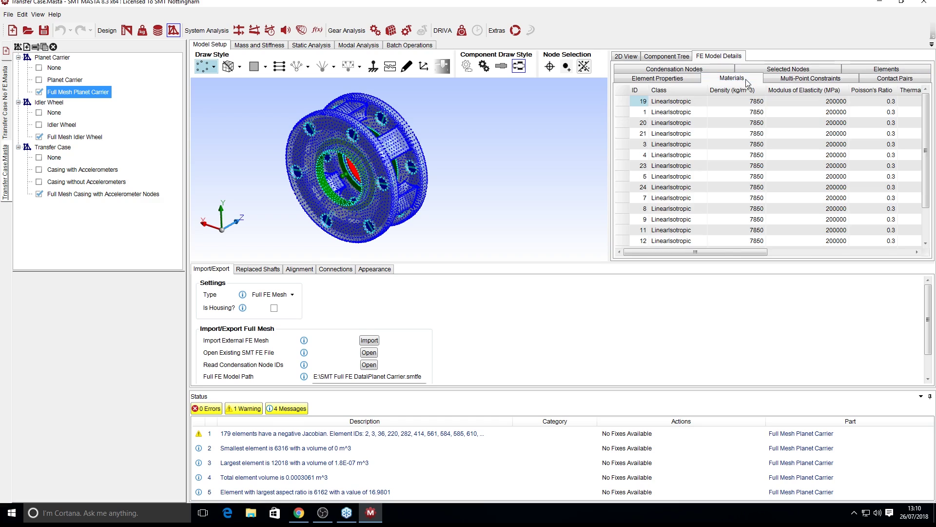
{"action": "left_click", "coordinate": [669, 84]}
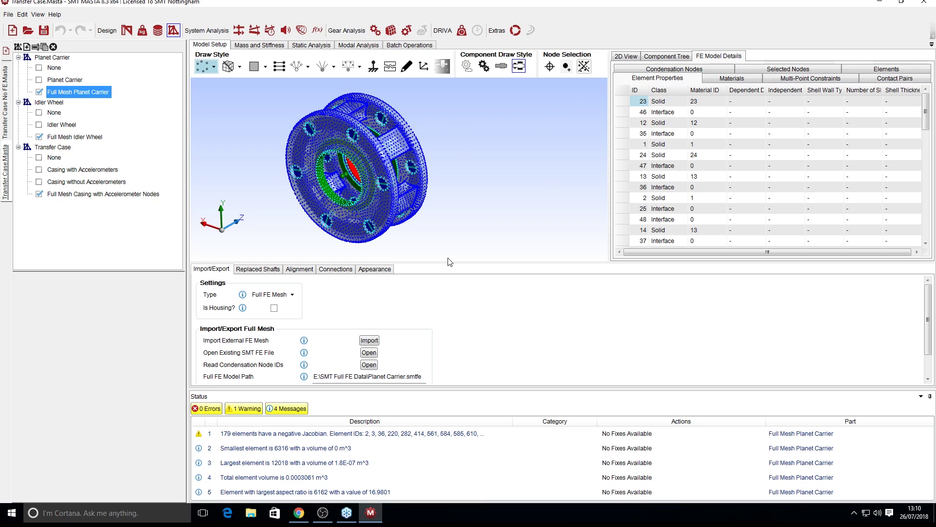
{"action": "scroll", "coordinate": [384, 354], "scroll_direction": "down", "scroll_amount": 1}
{"action": "scroll", "coordinate": [384, 351], "scroll_direction": "up", "scroll_amount": 1}
{"action": "scroll", "coordinate": [335, 231], "scroll_direction": "down", "scroll_amount": 1}
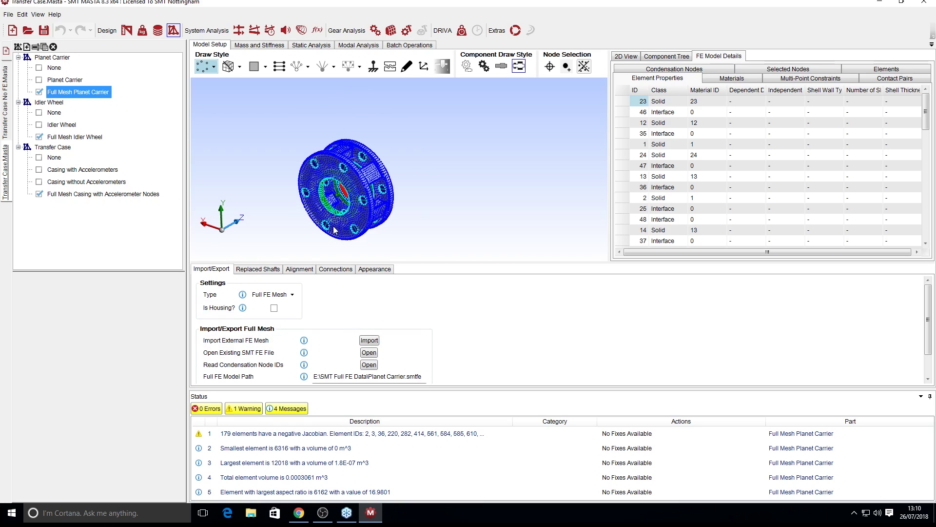
{"action": "scroll", "coordinate": [314, 229], "scroll_direction": "down", "scroll_amount": 2}
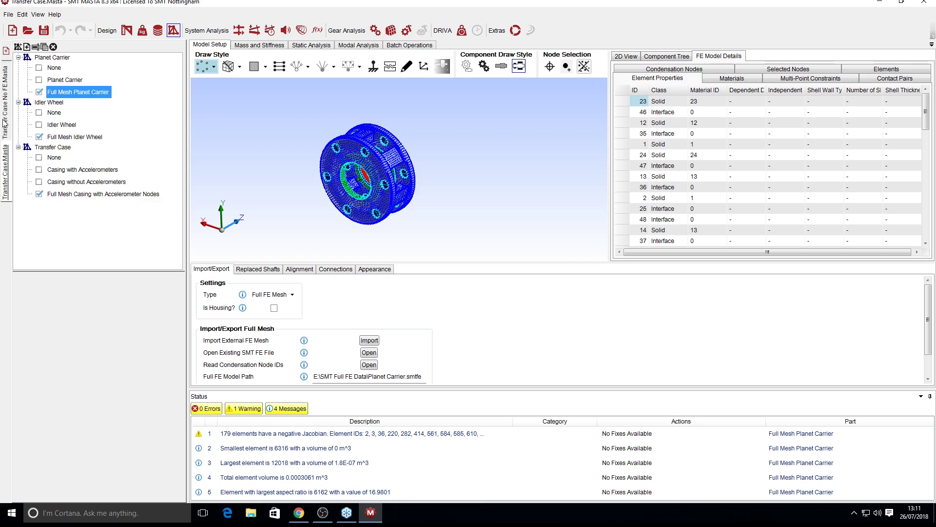
Add an imported FE component named 'Planet Carrier' to Transfer Case No FE and select it
{"action": "left_click", "coordinate": [7, 88]}
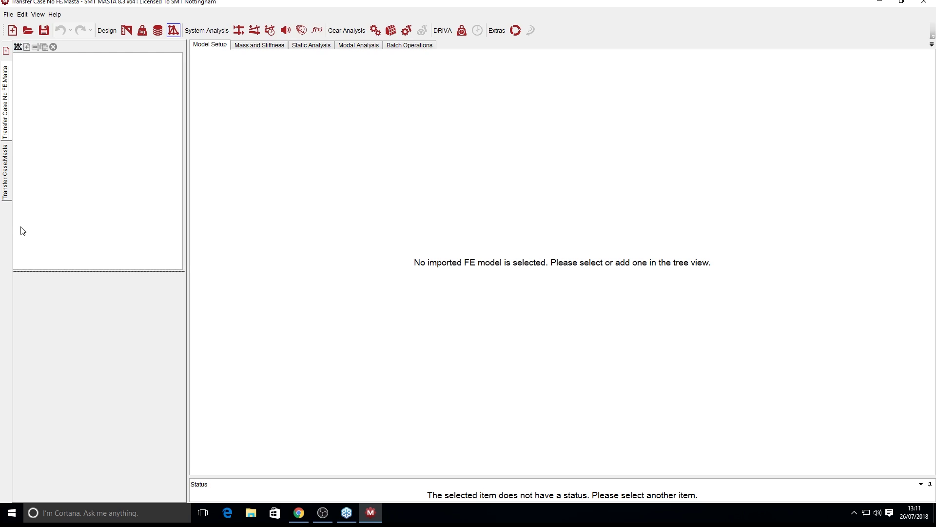
{"action": "left_click", "coordinate": [19, 49]}
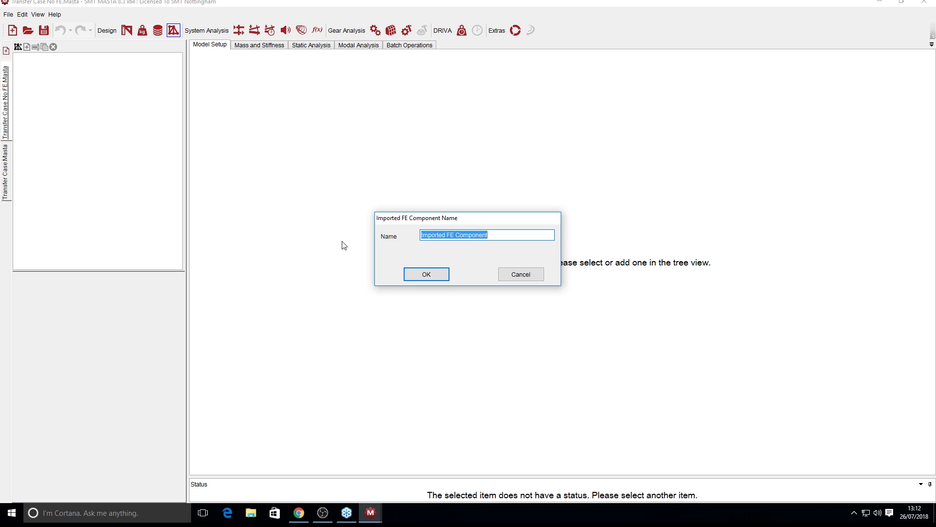
{"action": "type", "text": "Plan"}
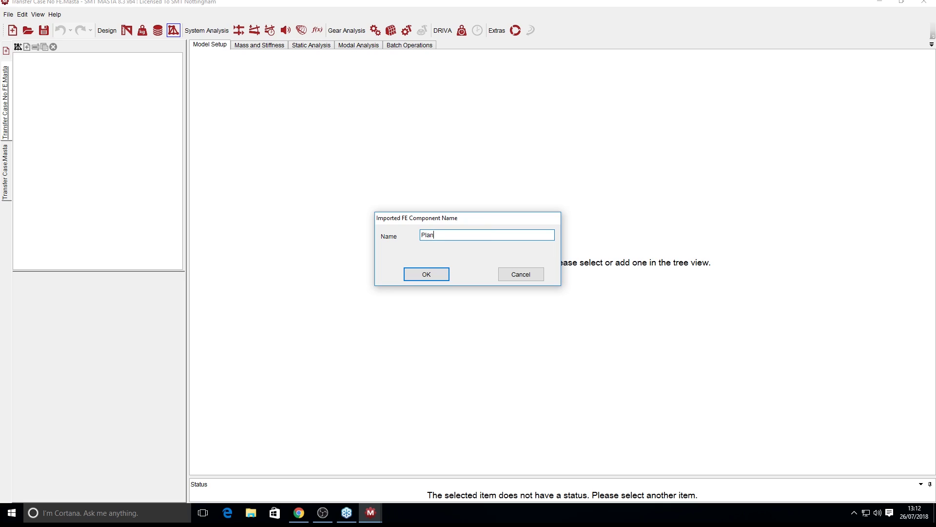
{"action": "type", "text": "et Carrier"}
{"action": "key", "text": "Return"}
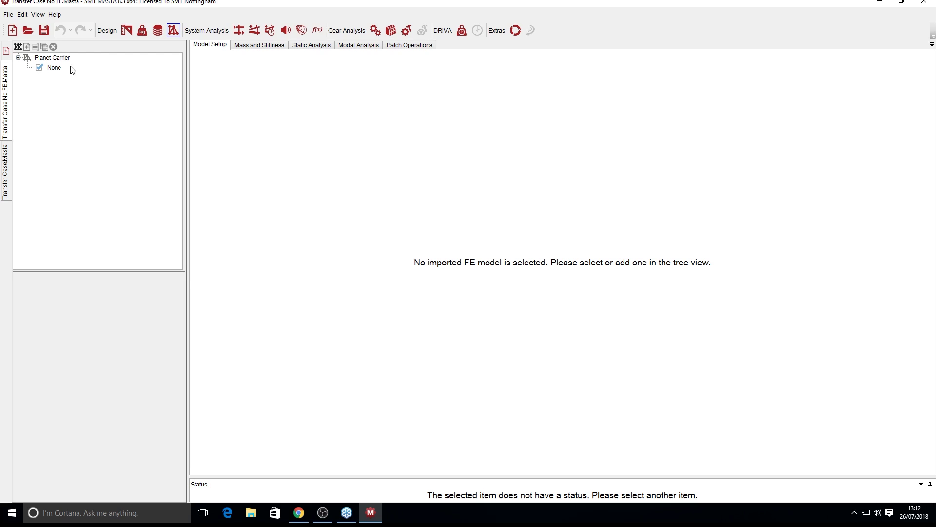
{"action": "left_click", "coordinate": [48, 59]}
Create the imported FE model 'Carrier FE Externally Reduced' under Planet Carrier and open its Model Setup
{"action": "left_click", "coordinate": [26, 47]}
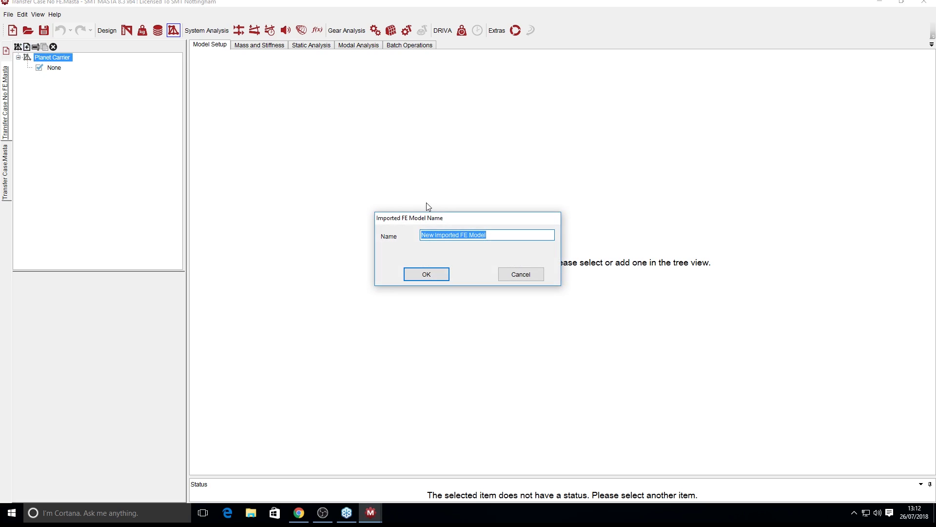
{"action": "type", "text": "Carrier FE Externa"}
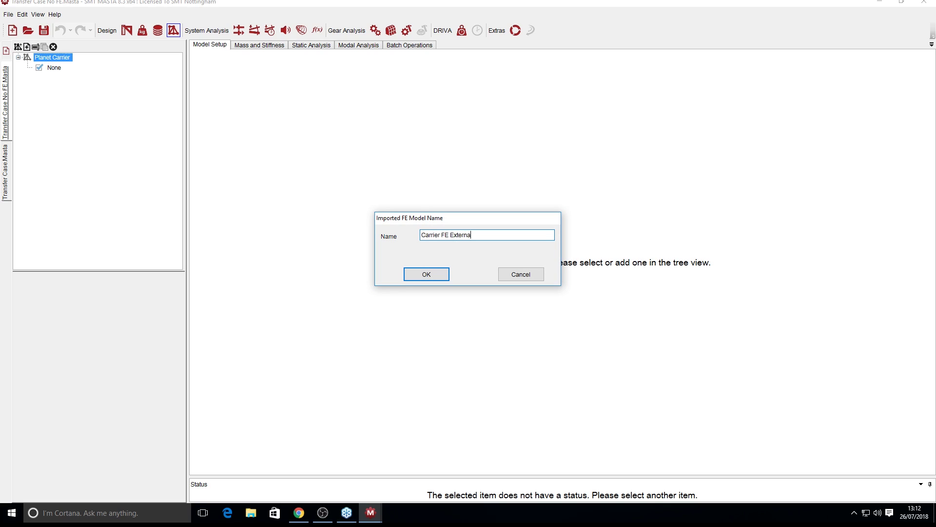
{"action": "type", "text": "lly Reduced"}
{"action": "key", "text": "Return"}
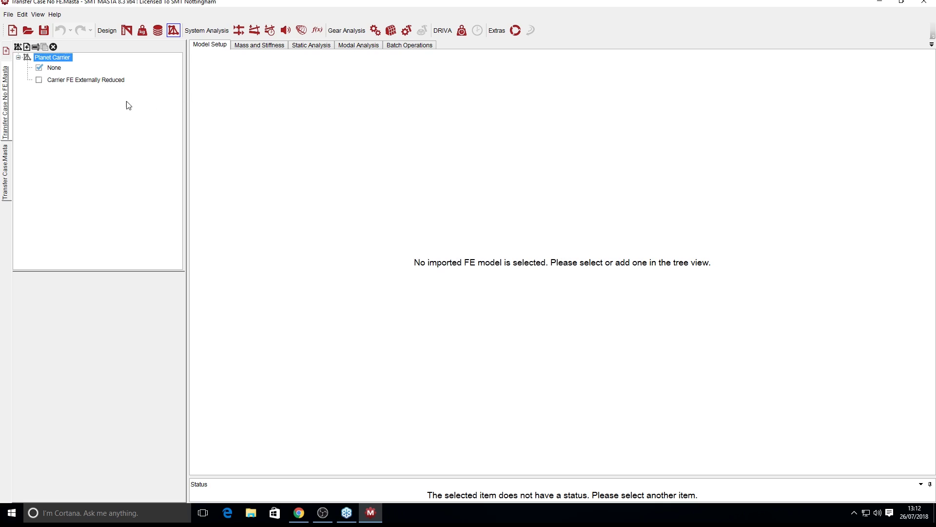
{"action": "left_click", "coordinate": [98, 82]}
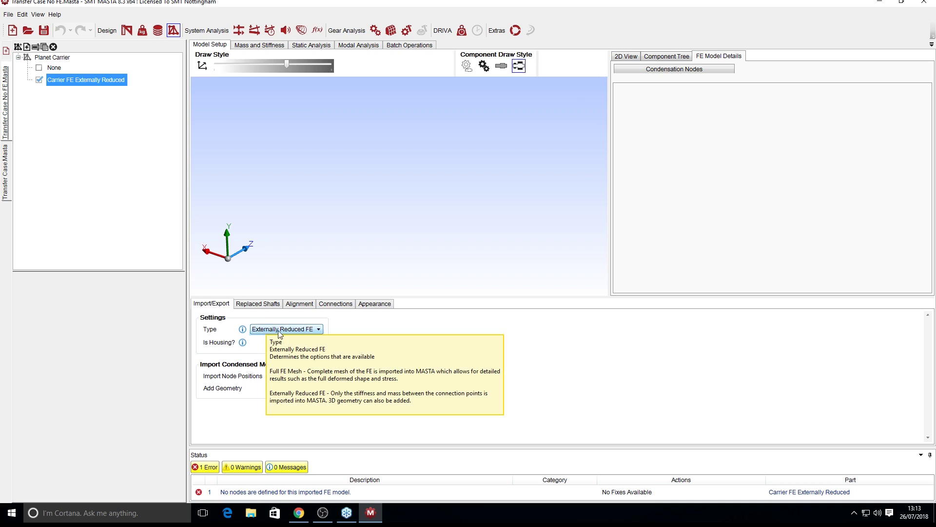
Keep the FE type as Externally Reduced FE and display all gearbox components in 3D
{"action": "left_click", "coordinate": [304, 332]}
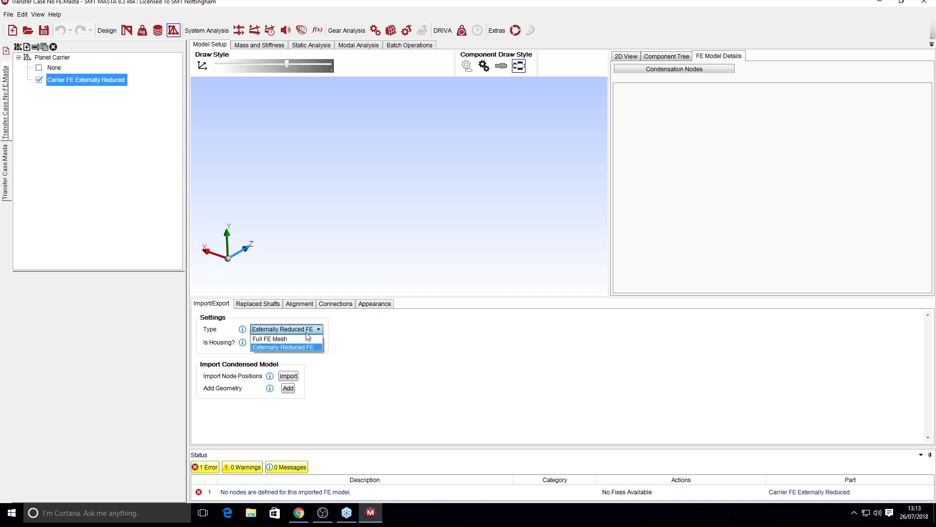
{"action": "left_click", "coordinate": [268, 347]}
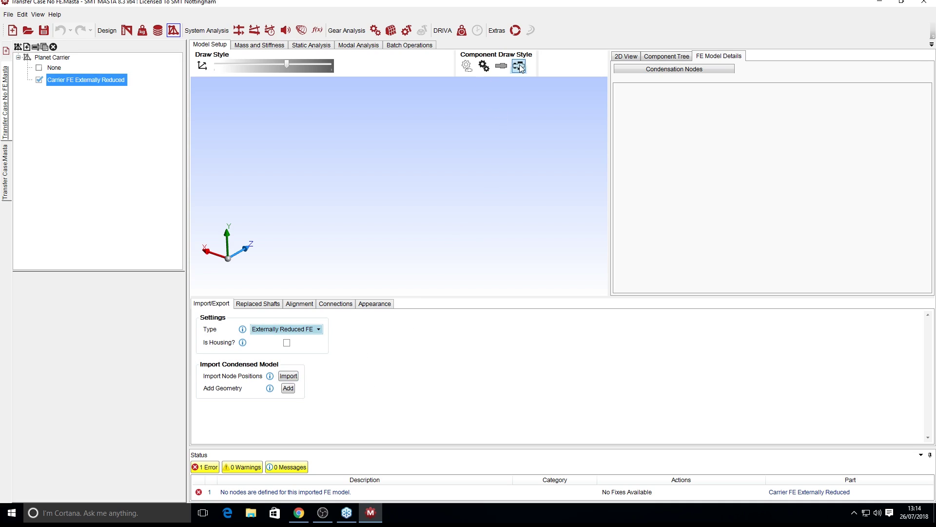
{"action": "left_click", "coordinate": [468, 65]}
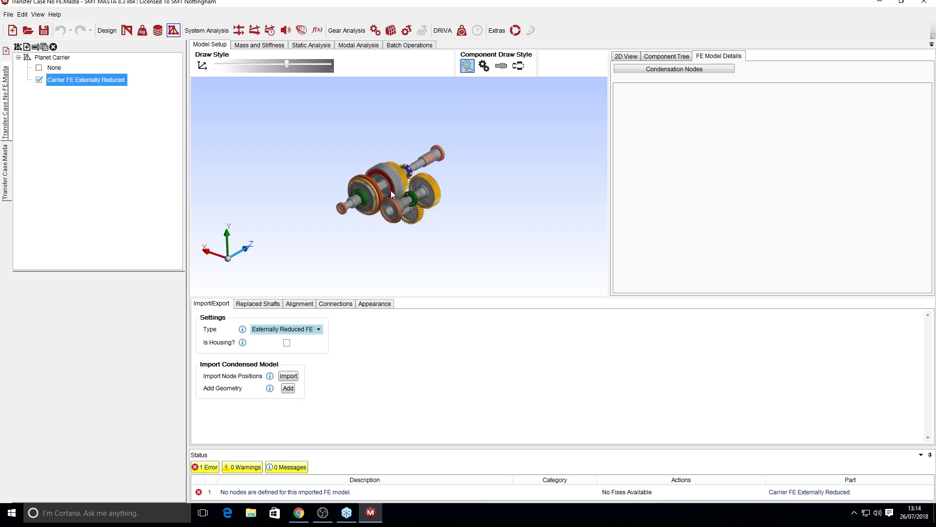
{"action": "scroll", "coordinate": [403, 220], "scroll_direction": "up", "scroll_amount": 1}
{"action": "scroll", "coordinate": [351, 217], "scroll_direction": "up", "scroll_amount": 5}
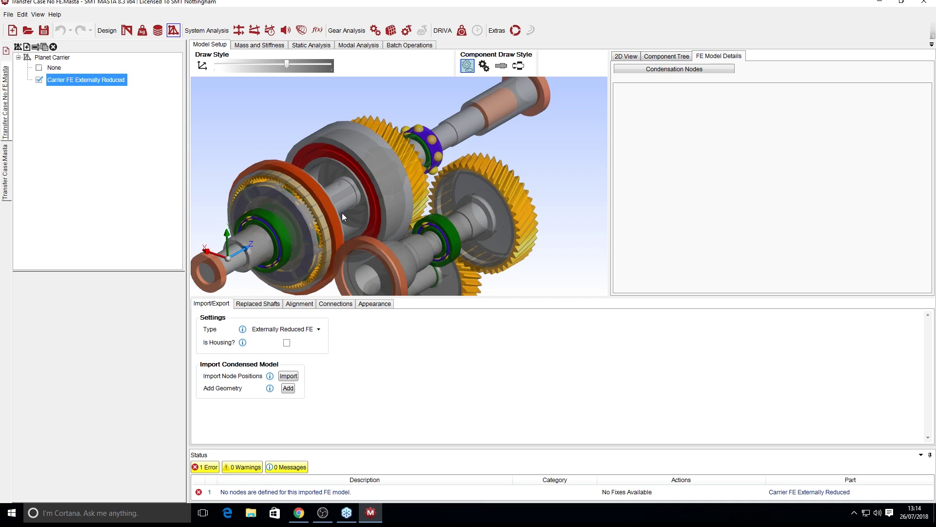
{"action": "scroll", "coordinate": [312, 226], "scroll_direction": "down", "scroll_amount": 2}
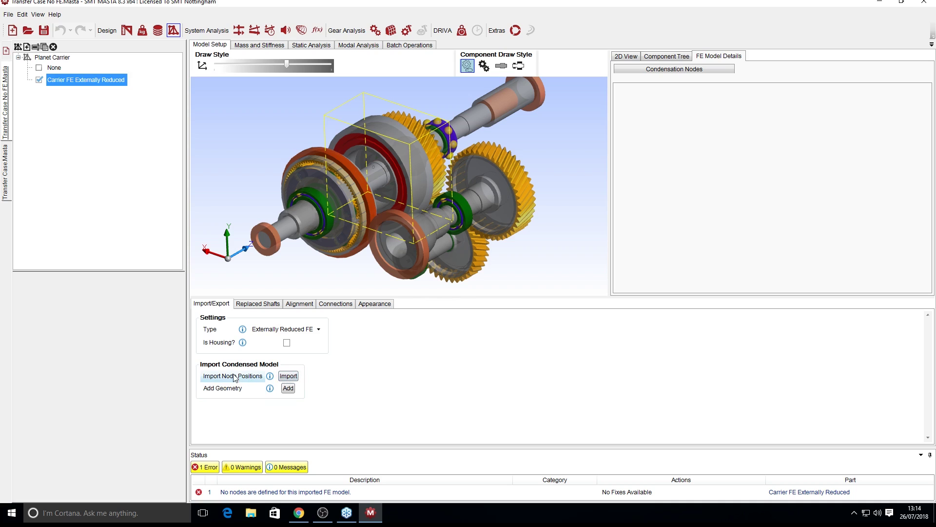
Import node positions from FE\Planet Carrier\Externally Reduced Stiffness Matrix\Node Positions.txt in metres
{"action": "left_click", "coordinate": [295, 379]}
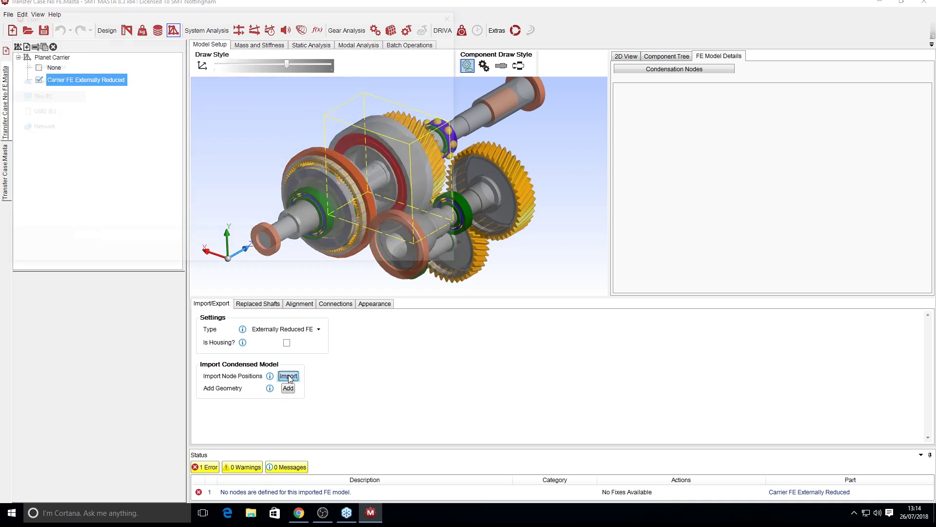
{"action": "double_click", "coordinate": [104, 74]}
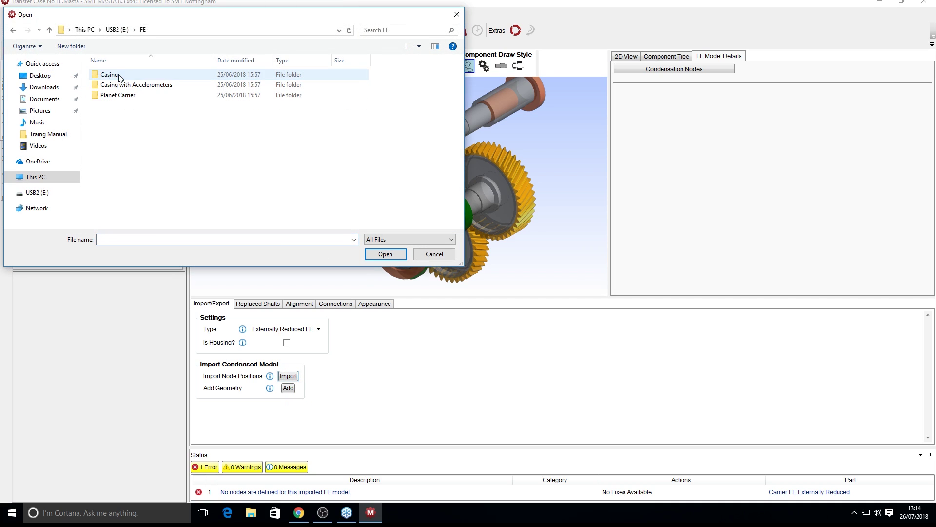
{"action": "double_click", "coordinate": [129, 96]}
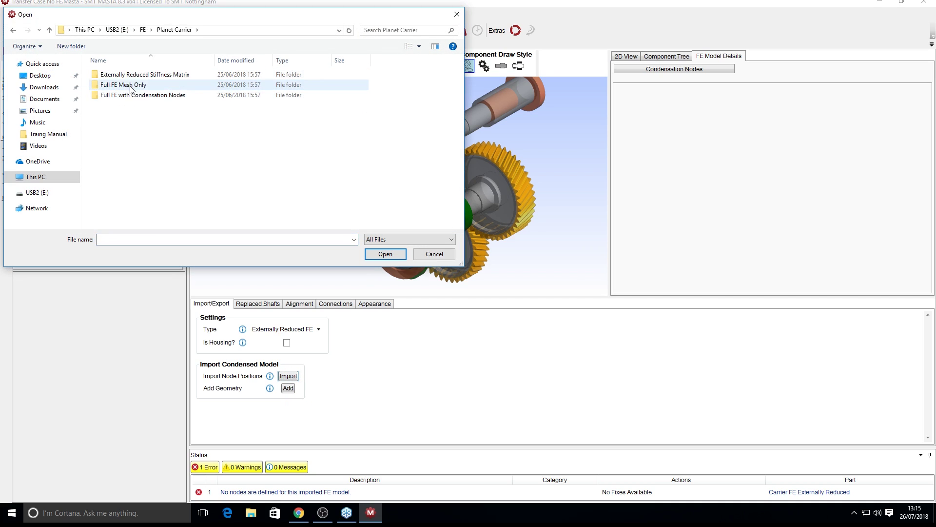
{"action": "double_click", "coordinate": [134, 78]}
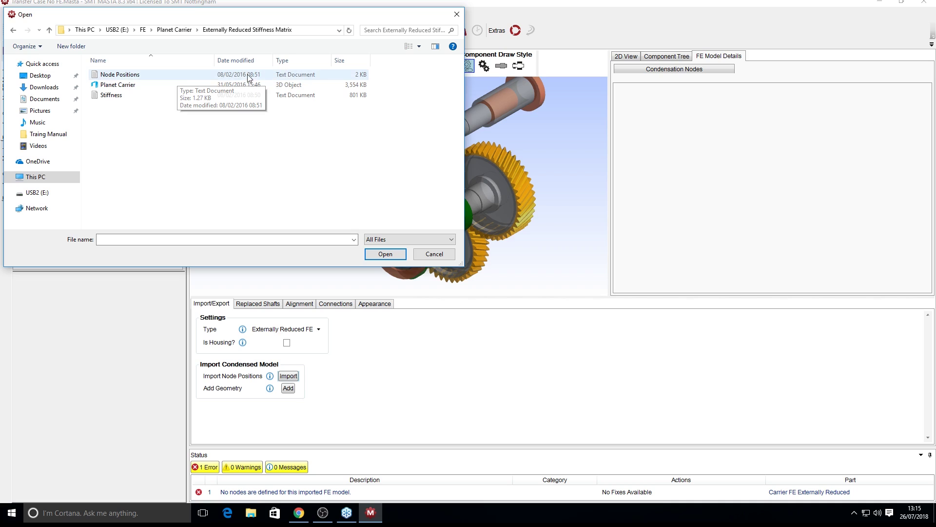
{"action": "double_click", "coordinate": [118, 74]}
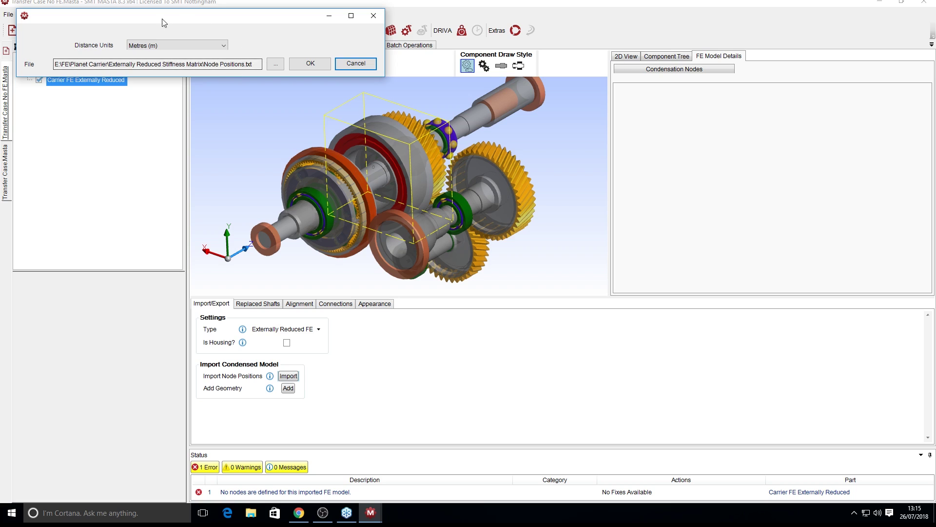
{"action": "left_click", "coordinate": [217, 46]}
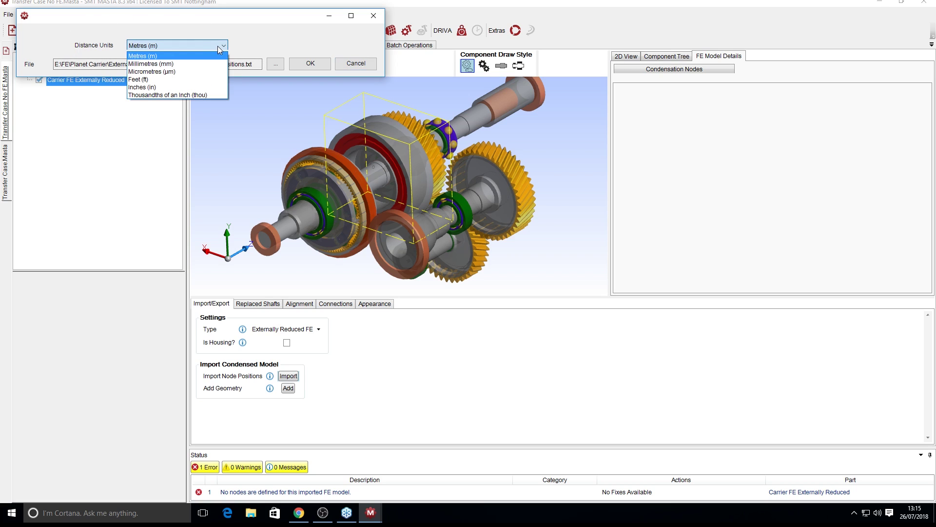
{"action": "left_click", "coordinate": [169, 57]}
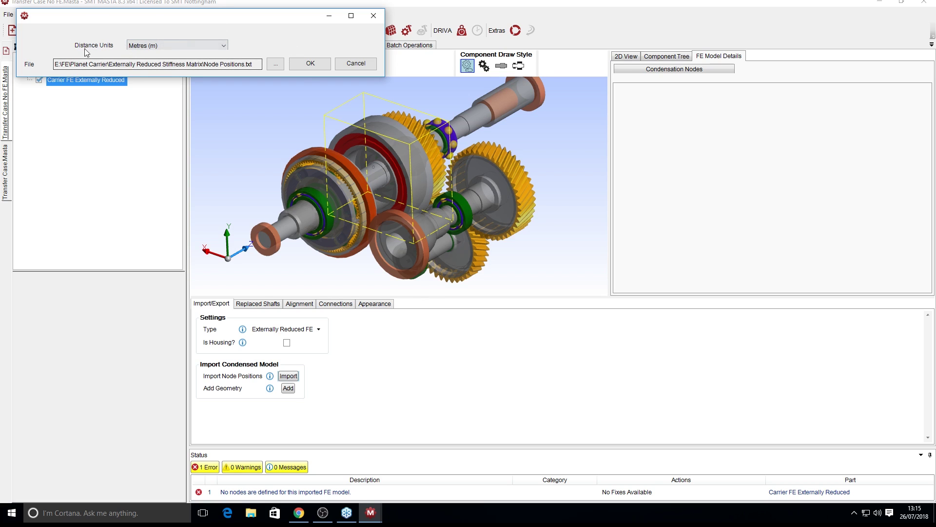
{"action": "left_click", "coordinate": [308, 66]}
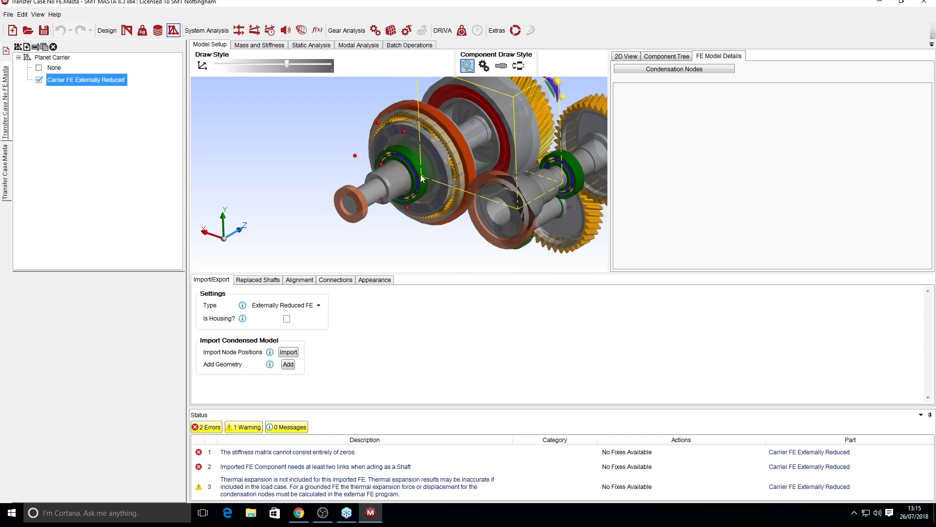
{"action": "left_click_drag", "start_coordinate": [467, 155], "coordinate": [459, 174]}
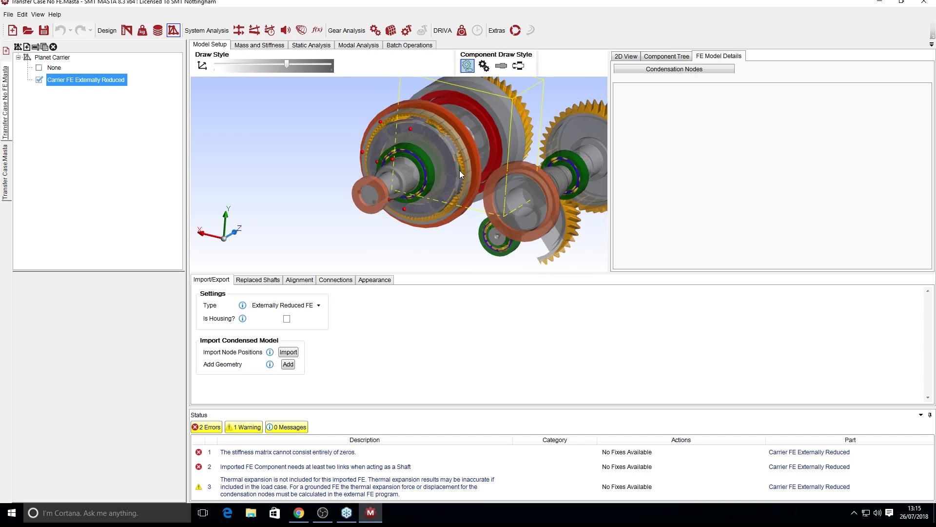
{"action": "left_click_drag", "start_coordinate": [540, 171], "coordinate": [364, 218]}
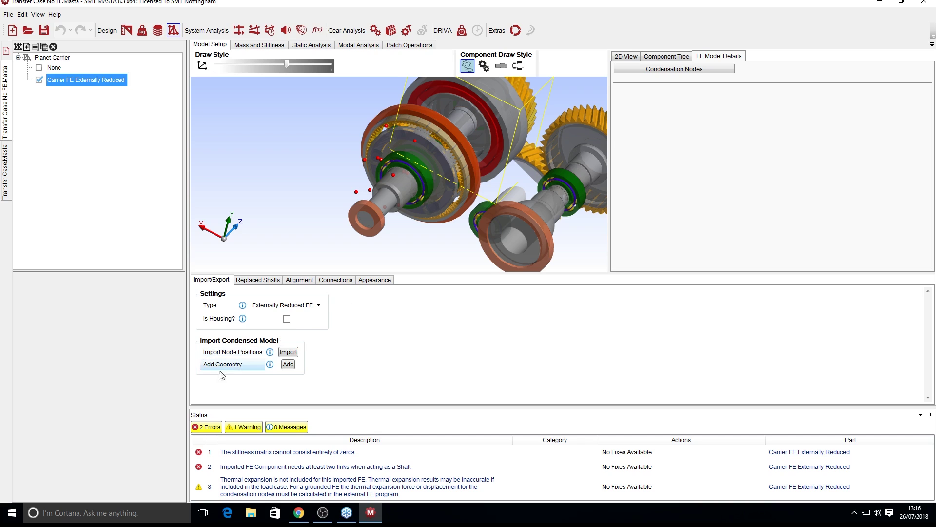
Add Planet Carrier.wrl as representative geometry for the carrier FE, in metres
{"action": "left_click", "coordinate": [288, 364]}
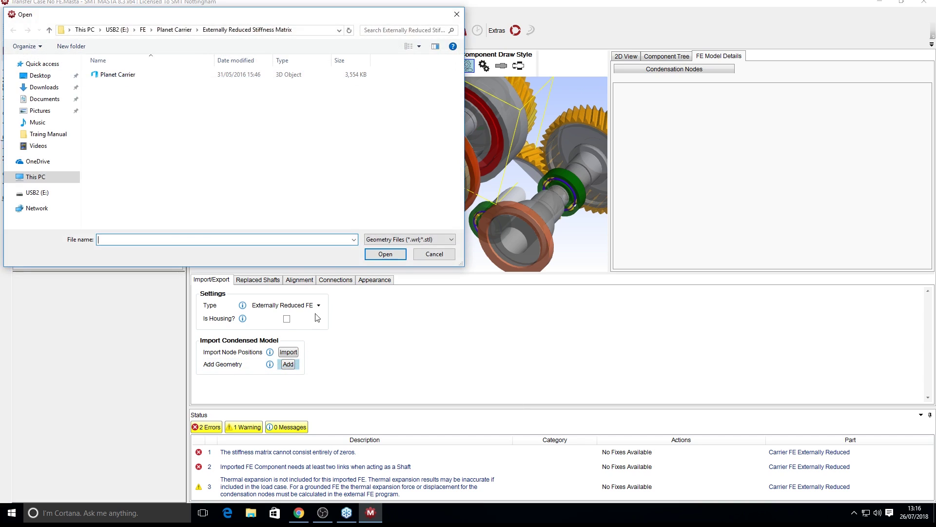
{"action": "left_click", "coordinate": [112, 77]}
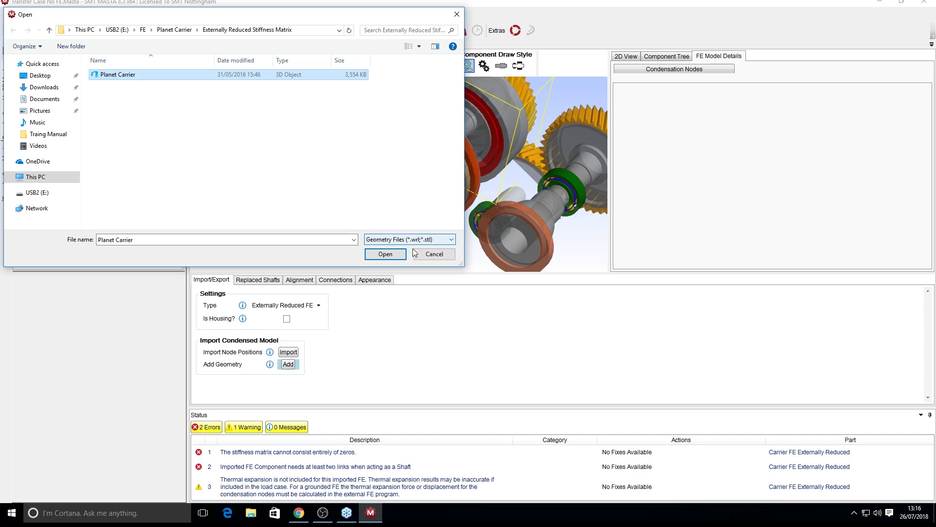
{"action": "left_click", "coordinate": [385, 254]}
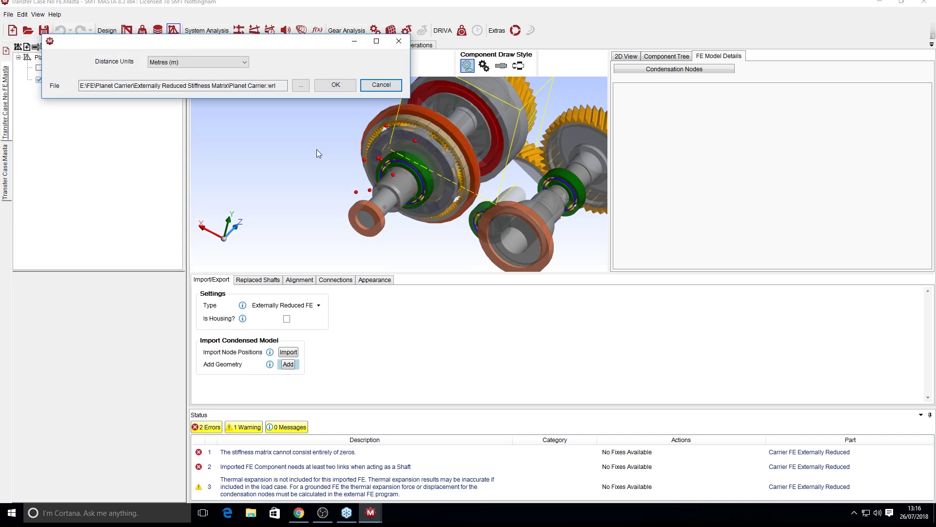
{"action": "left_click", "coordinate": [343, 85]}
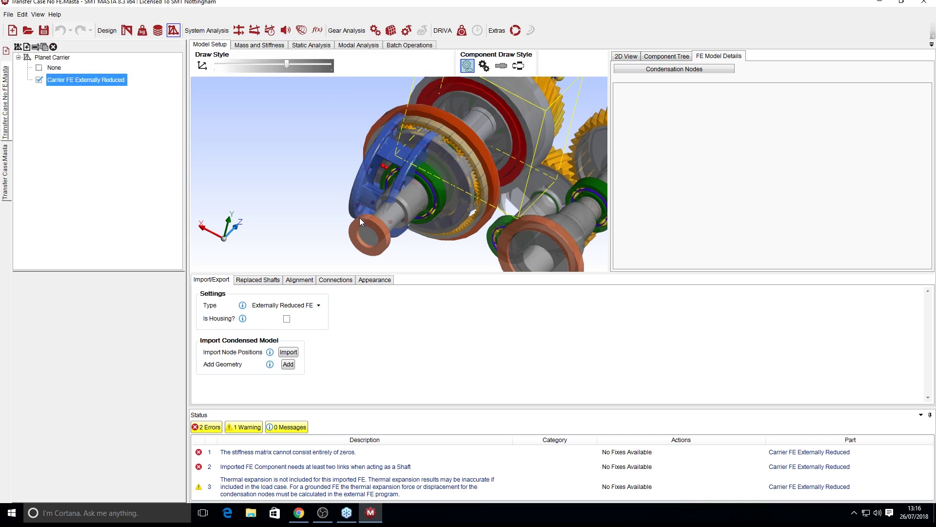
{"action": "left_click_drag", "start_coordinate": [418, 204], "coordinate": [477, 216]}
{"action": "left_click_drag", "start_coordinate": [400, 210], "coordinate": [526, 229]}
{"action": "left_click_drag", "start_coordinate": [411, 205], "coordinate": [423, 149]}
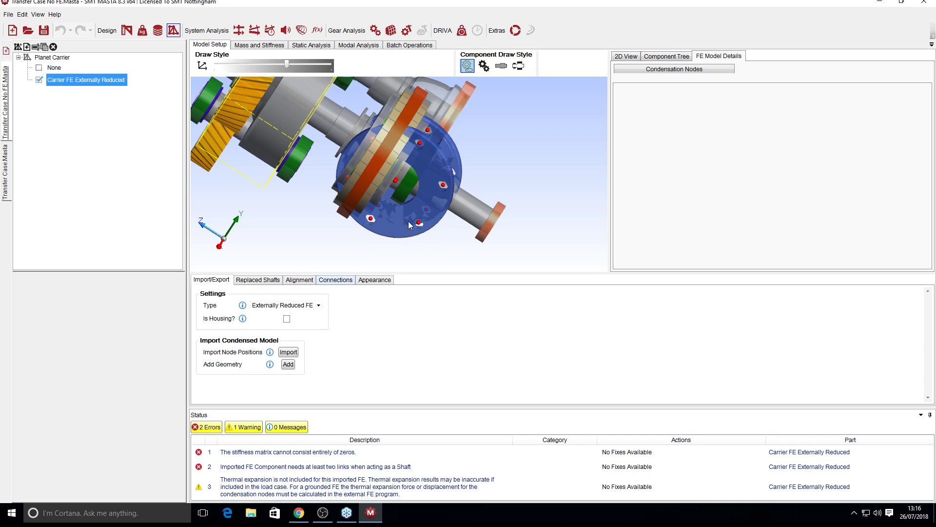
{"action": "left_click_drag", "start_coordinate": [352, 215], "coordinate": [279, 268]}
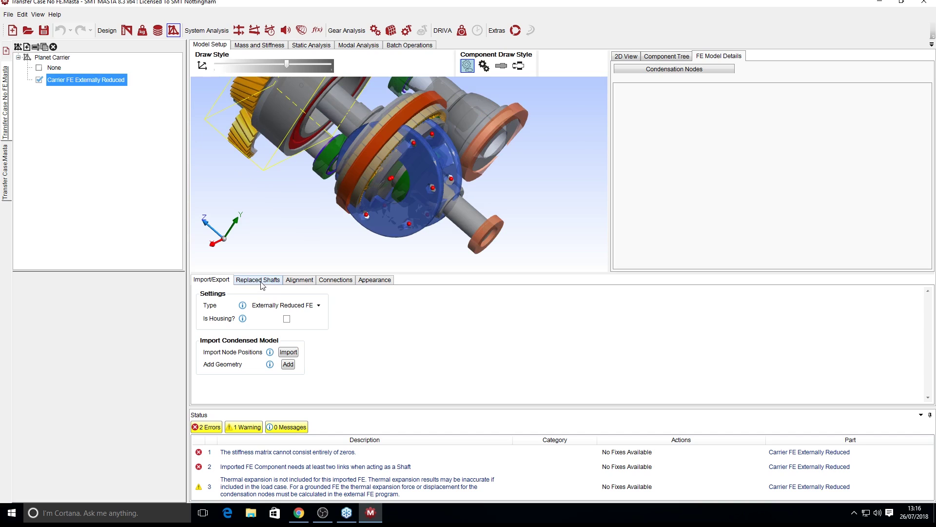
In Replaced Shafts, pick Planet Carrier Assembly\Carrier Shaft from the 2D view
{"action": "left_click", "coordinate": [258, 280]}
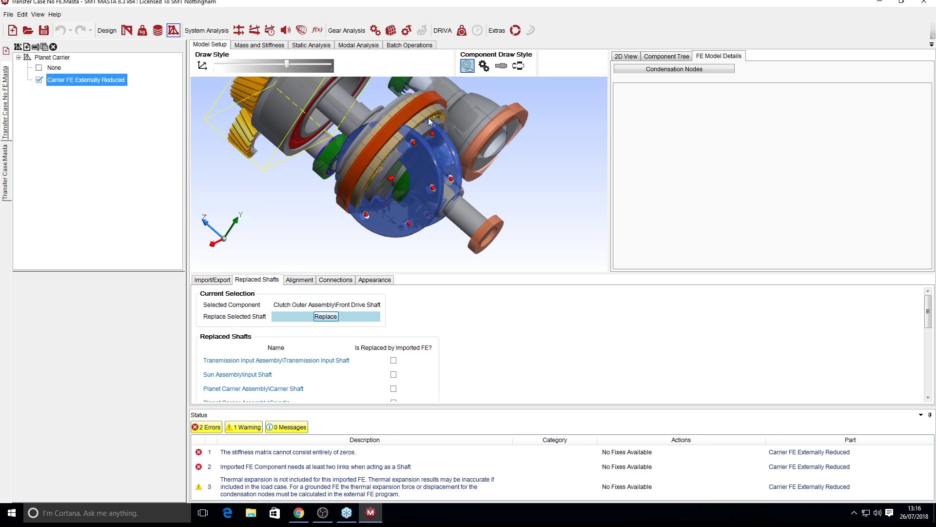
{"action": "left_click", "coordinate": [626, 57]}
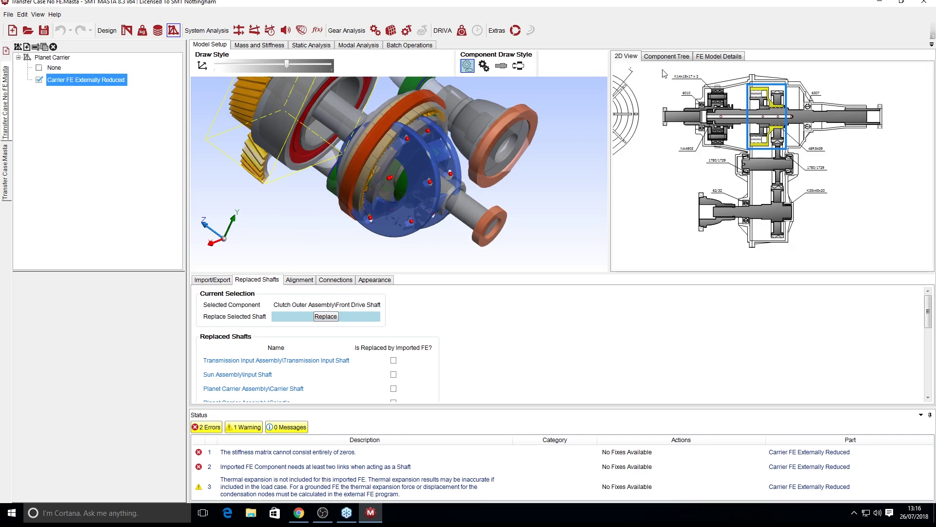
{"action": "scroll", "coordinate": [696, 91], "scroll_direction": "up", "scroll_amount": 5}
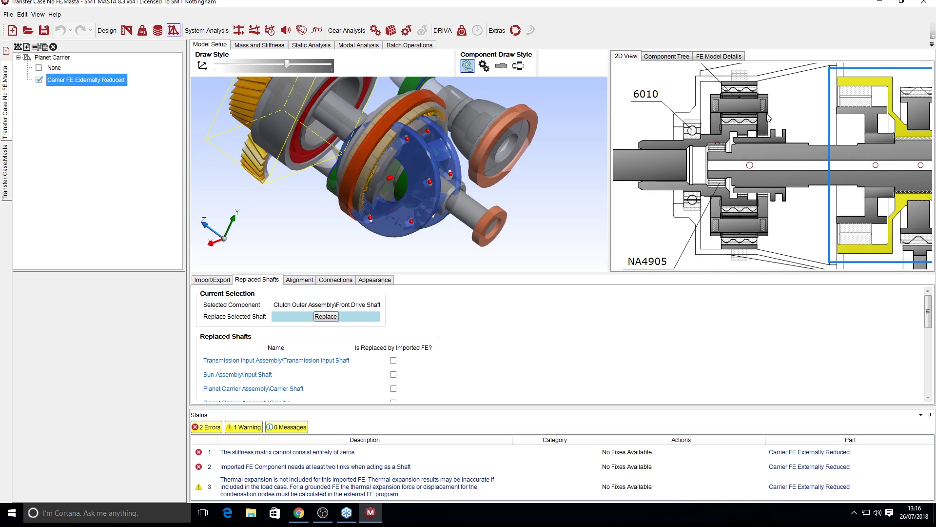
{"action": "left_click", "coordinate": [716, 125]}
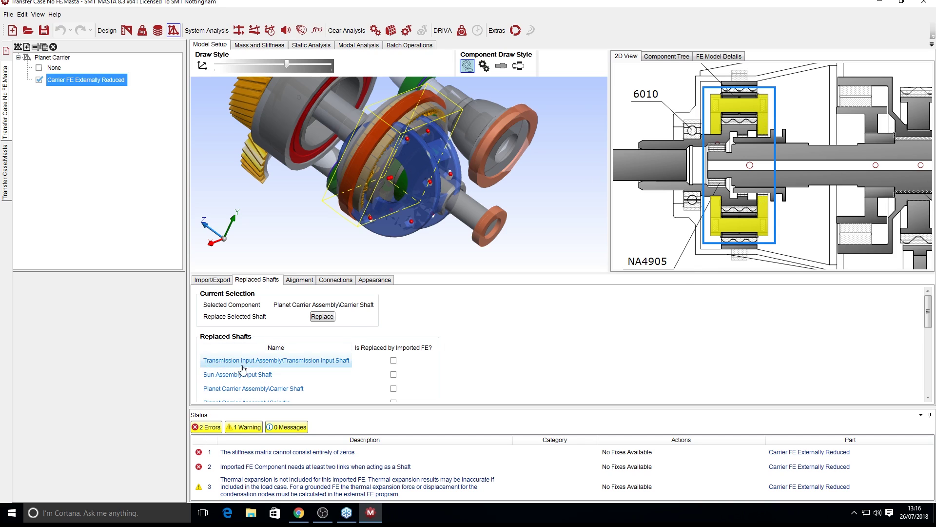
{"action": "scroll", "coordinate": [244, 363], "scroll_direction": "down", "scroll_amount": 5}
{"action": "scroll", "coordinate": [244, 364], "scroll_direction": "down", "scroll_amount": 2}
{"action": "scroll", "coordinate": [244, 364], "scroll_direction": "up", "scroll_amount": 7}
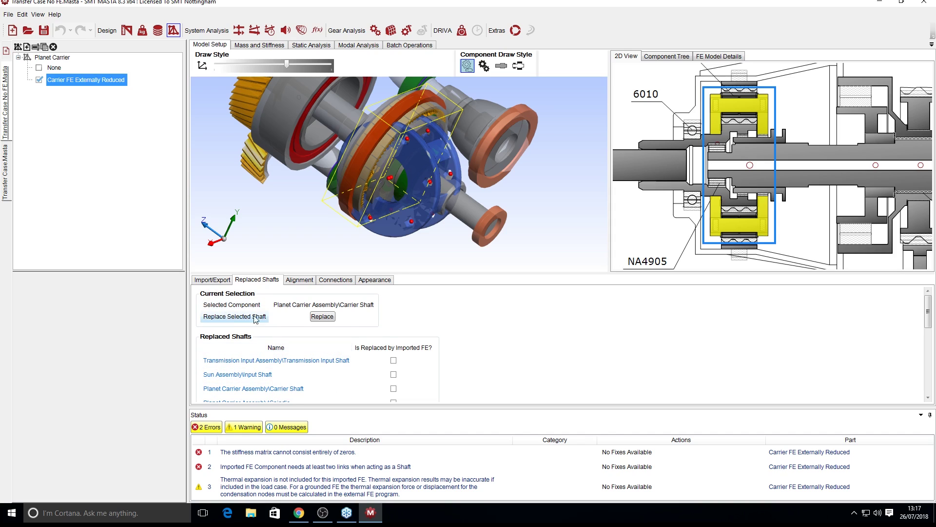
Replace the Carrier Shaft with the imported carrier FE using Replace Selected Shaft
{"action": "left_click", "coordinate": [324, 317]}
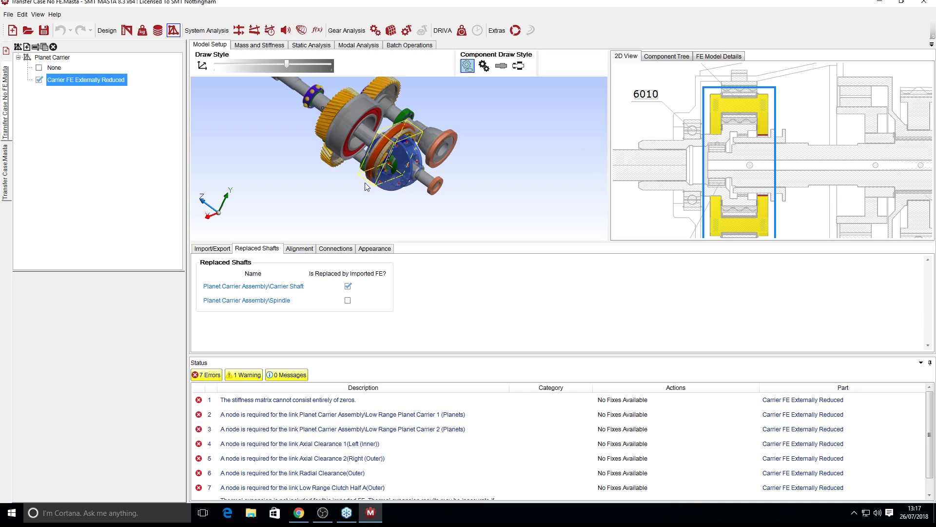
Draw the carrier FE as a transparent model with connectable components shown, and orbit to inspect it
{"action": "left_click", "coordinate": [467, 66]}
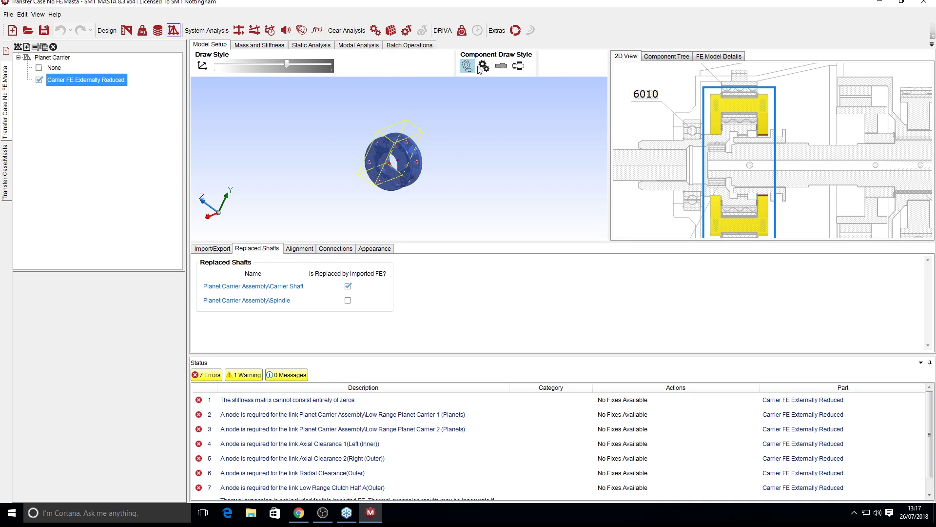
{"action": "left_click", "coordinate": [519, 66]}
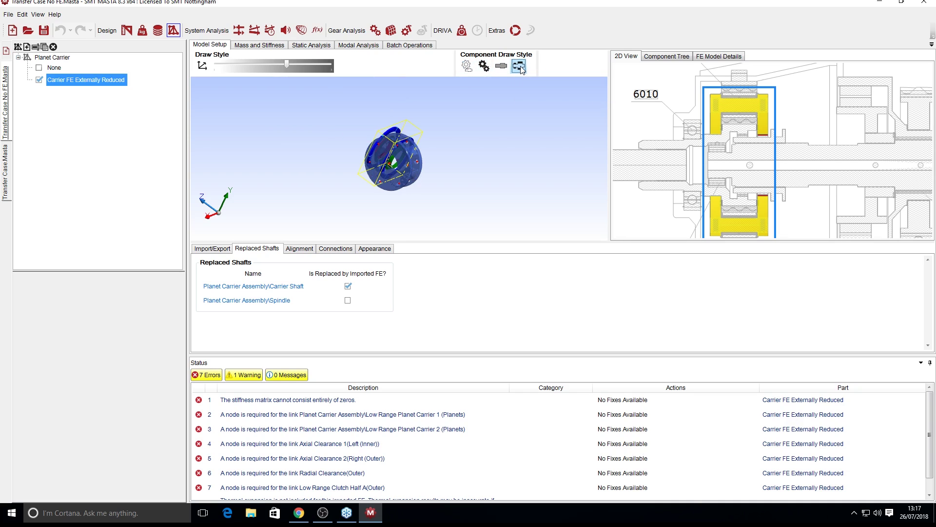
{"action": "scroll", "coordinate": [410, 154], "scroll_direction": "up", "scroll_amount": 5}
{"action": "left_click_drag", "start_coordinate": [409, 154], "coordinate": [382, 194]}
{"action": "scroll", "coordinate": [371, 161], "scroll_direction": "down", "scroll_amount": 4}
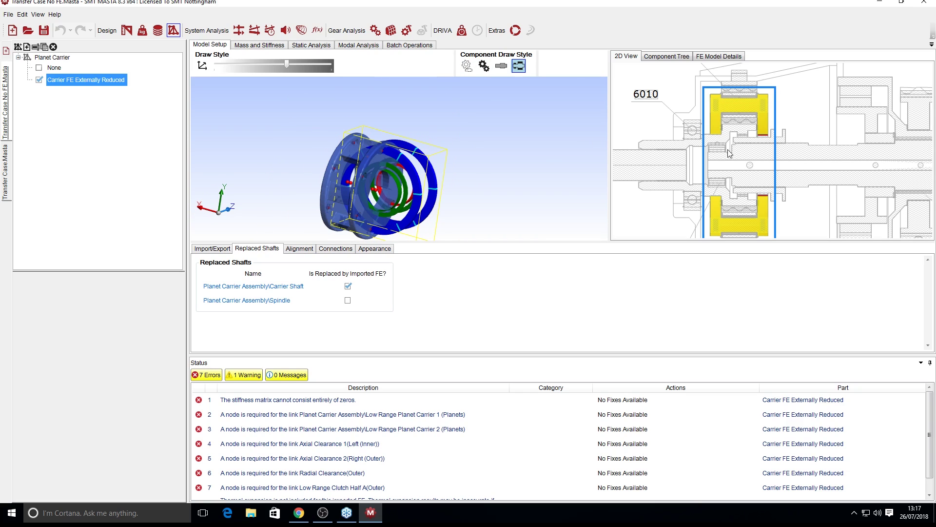
{"action": "left_click_drag", "start_coordinate": [453, 190], "coordinate": [459, 134]}
{"action": "scroll", "coordinate": [475, 145], "scroll_direction": "up", "scroll_amount": 3}
{"action": "scroll", "coordinate": [441, 171], "scroll_direction": "down", "scroll_amount": 2}
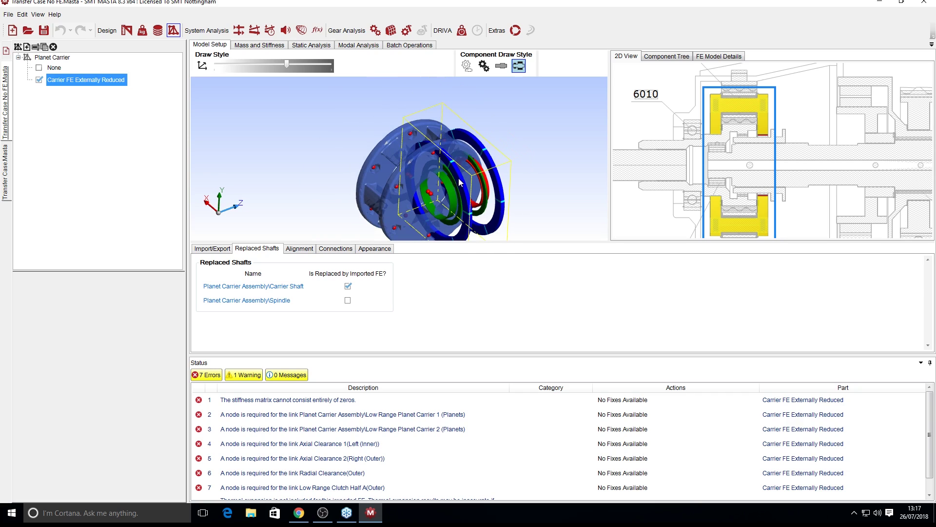
Shrink the Status panel to enlarge the 3D view and tilt the carrier to an oblique angle
{"action": "left_click_drag", "start_coordinate": [453, 354], "coordinate": [454, 431]}
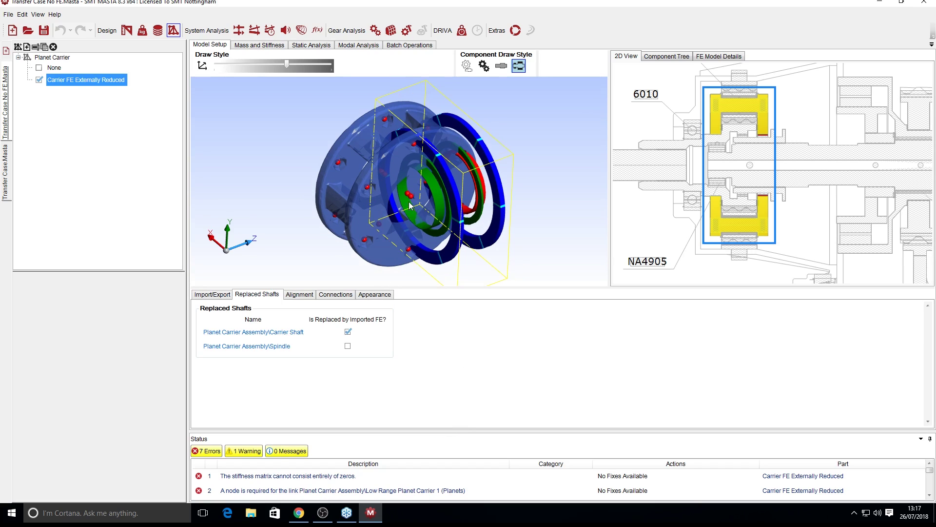
{"action": "left_click_drag", "start_coordinate": [410, 207], "coordinate": [411, 184]}
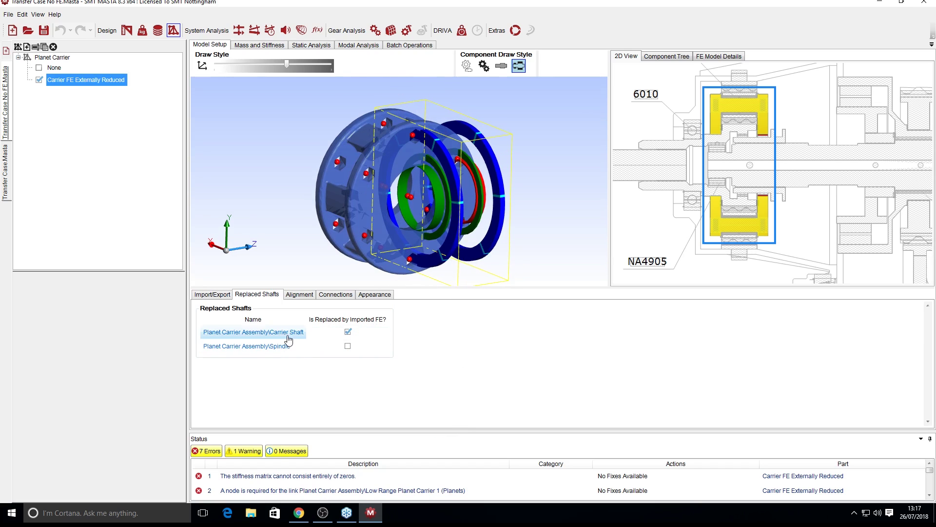
{"action": "scroll", "coordinate": [740, 155], "scroll_direction": "down", "scroll_amount": 3}
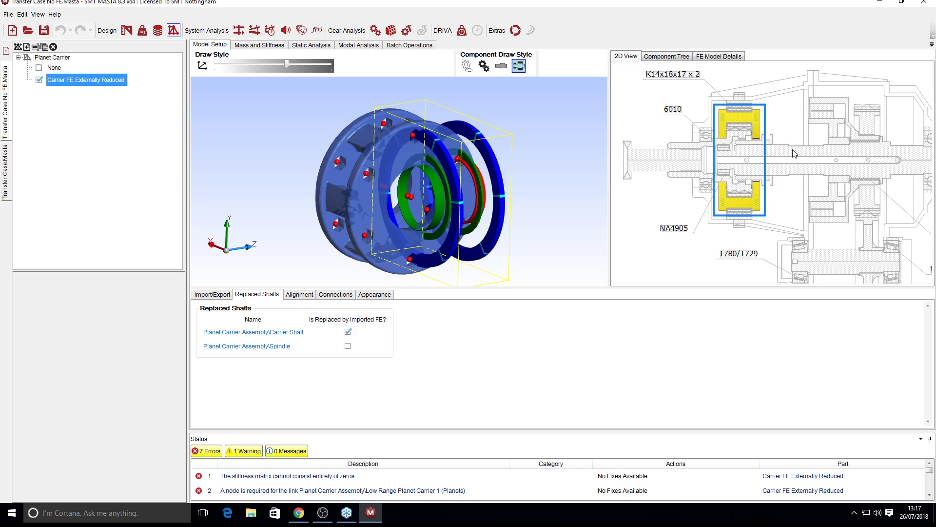
{"action": "scroll", "coordinate": [828, 155], "scroll_direction": "up", "scroll_amount": 2}
{"action": "scroll", "coordinate": [761, 131], "scroll_direction": "up", "scroll_amount": 2}
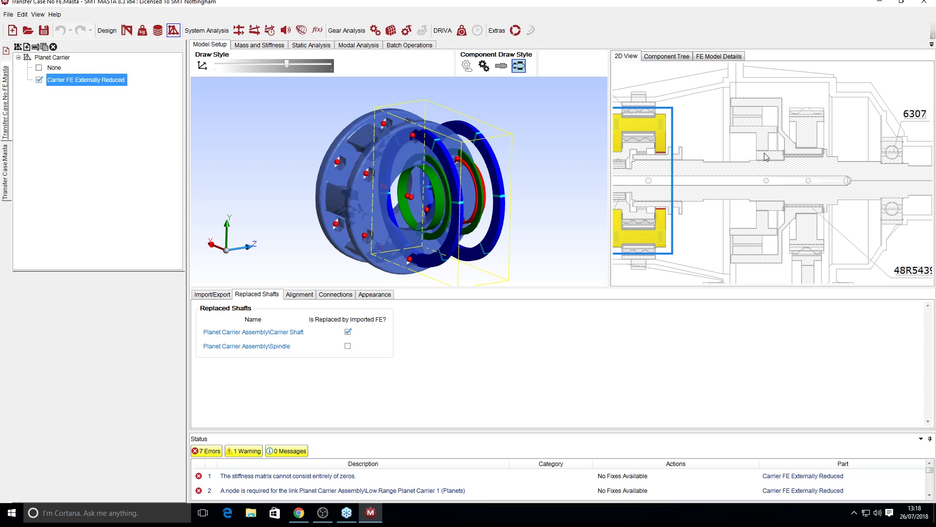
Set the carrier FE's Alignment Method to Replaced Shaft on the Alignment settings
{"action": "left_click", "coordinate": [299, 294]}
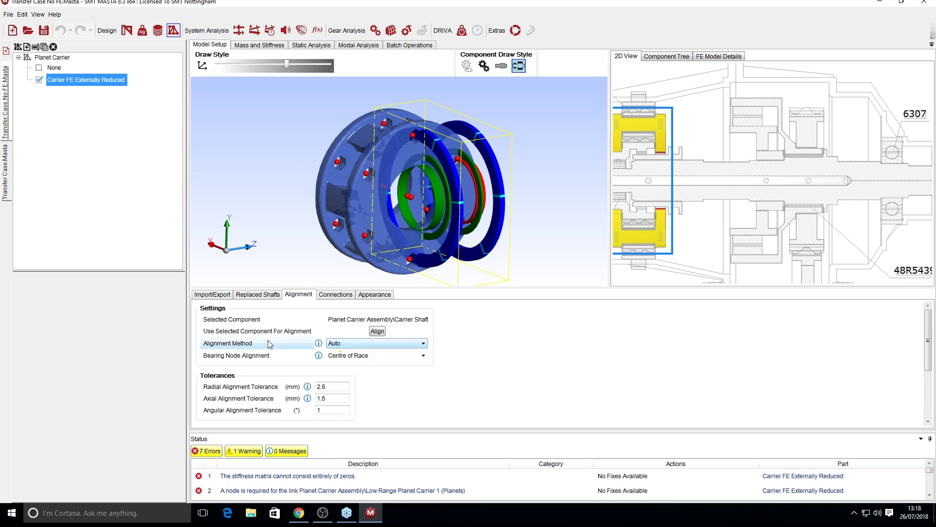
{"action": "left_click", "coordinate": [383, 344]}
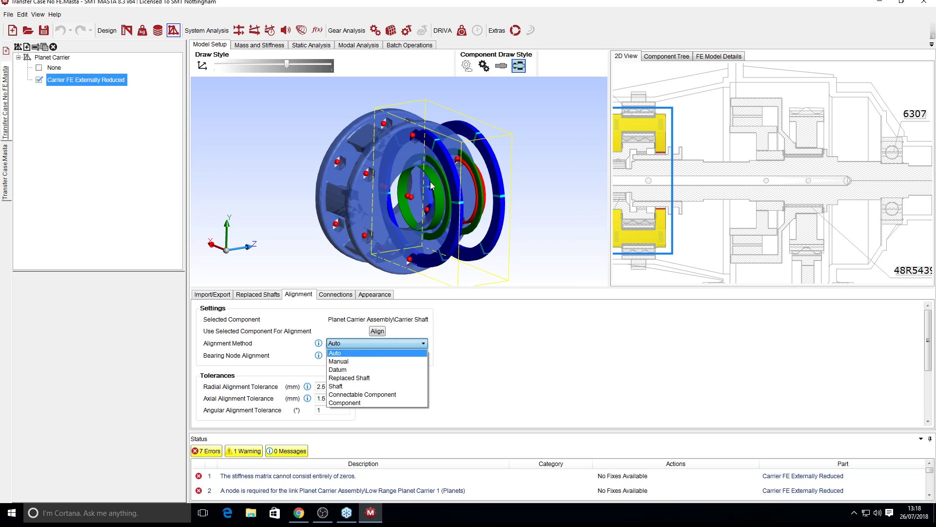
{"action": "left_click", "coordinate": [451, 234]}
{"action": "mouse_move", "coordinate": [418, 199]}
{"action": "left_mouse_down"}
{"action": "mouse_move", "coordinate": [455, 196]}
{"action": "mouse_move", "coordinate": [414, 196]}
{"action": "left_mouse_up"}
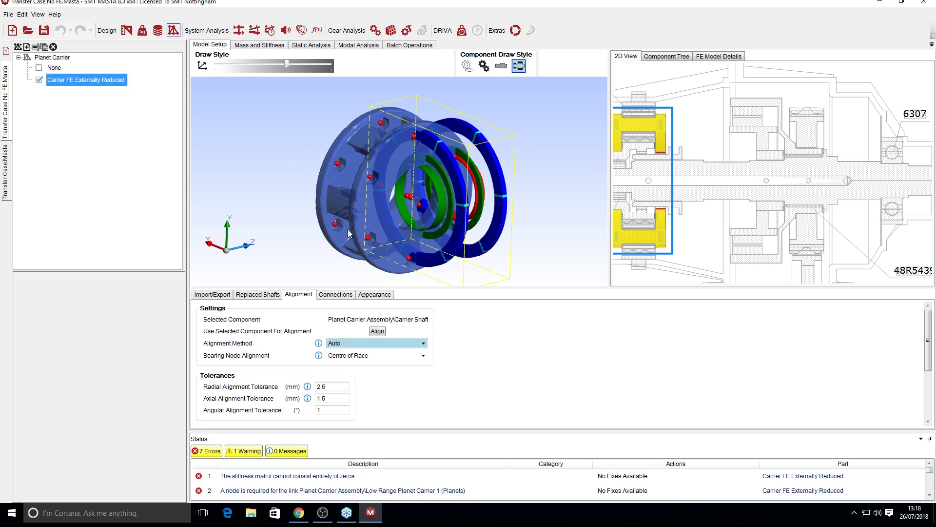
{"action": "left_click", "coordinate": [357, 343]}
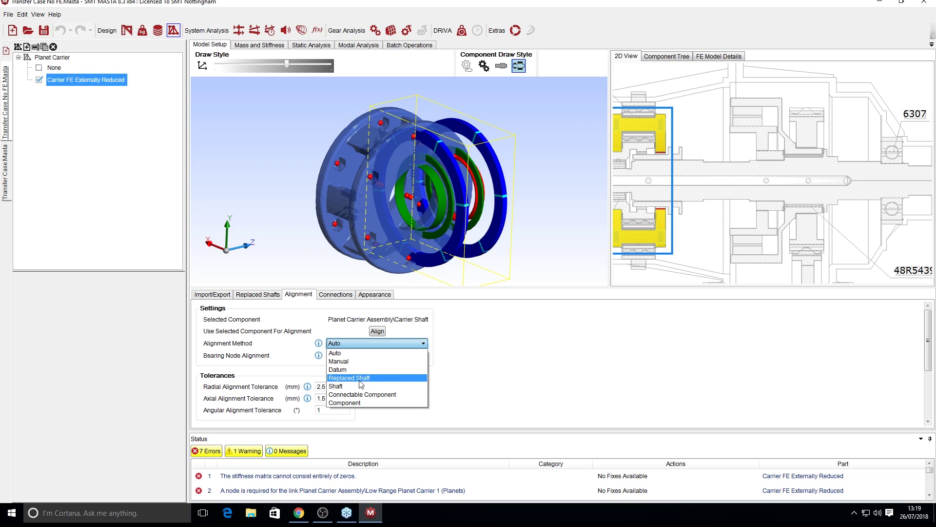
{"action": "middle_click_drag", "start_coordinate": [623, 187], "coordinate": [704, 166]}
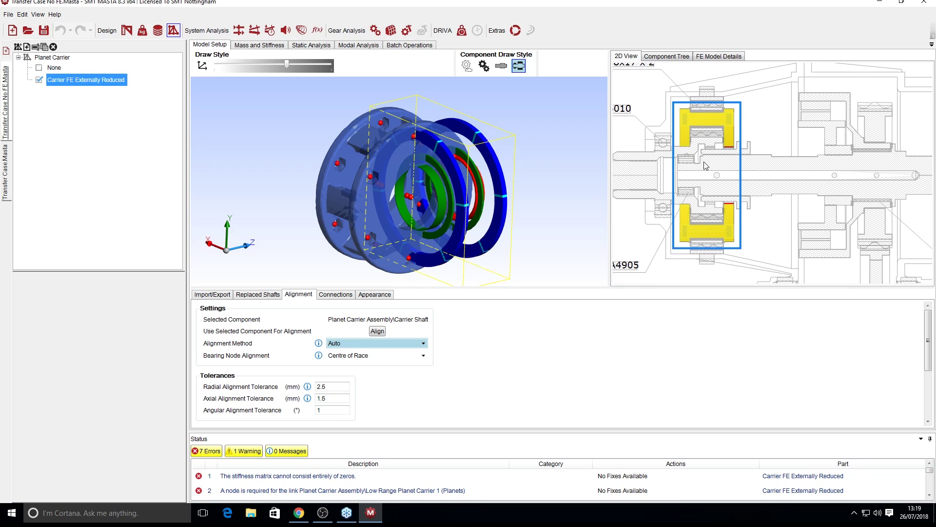
{"action": "left_click", "coordinate": [402, 346]}
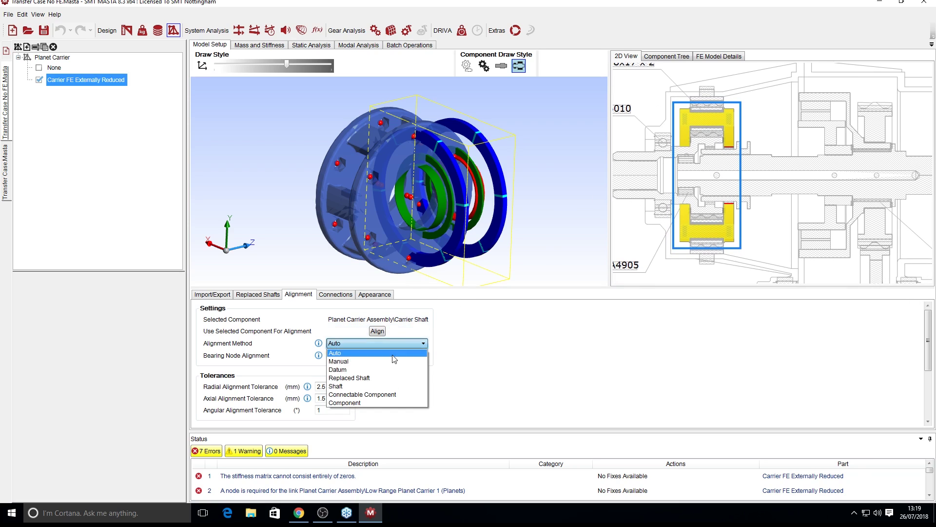
{"action": "left_click", "coordinate": [361, 378]}
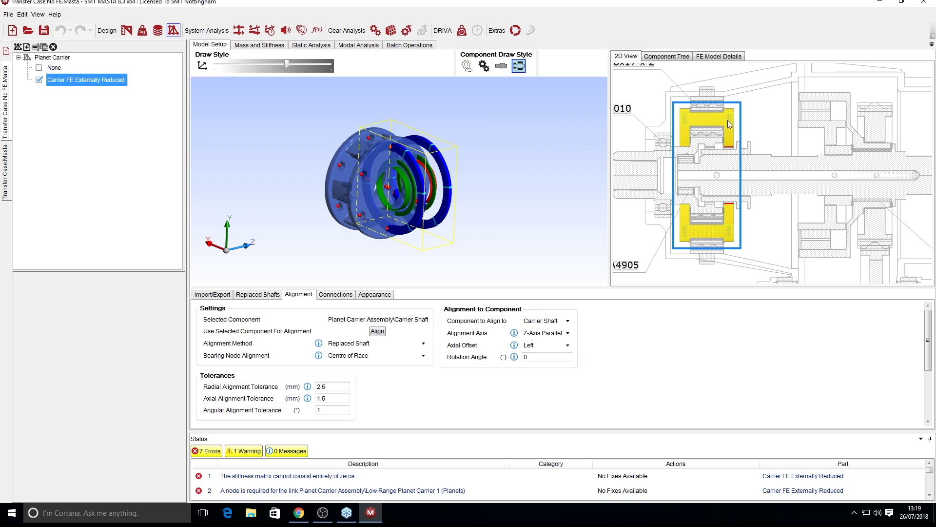
{"action": "left_click", "coordinate": [367, 344]}
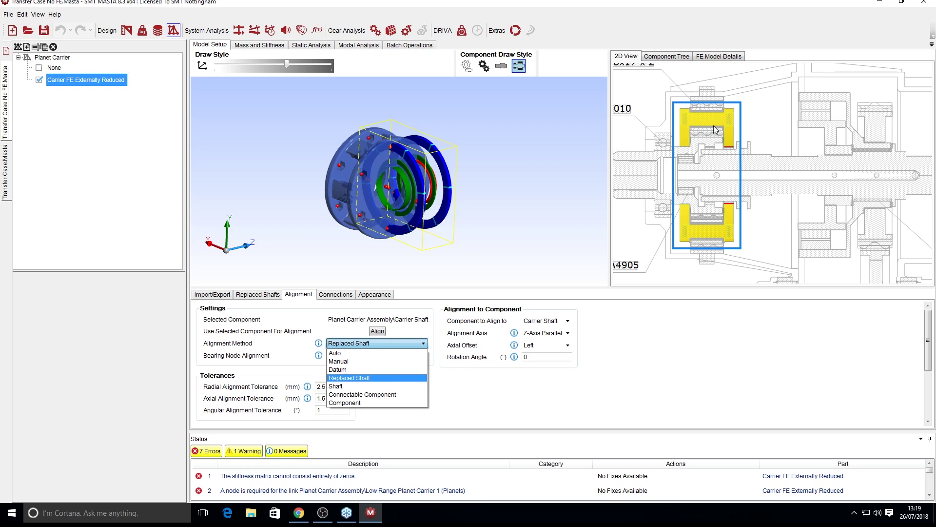
{"action": "left_click", "coordinate": [452, 254]}
{"action": "left_click", "coordinate": [453, 255]}
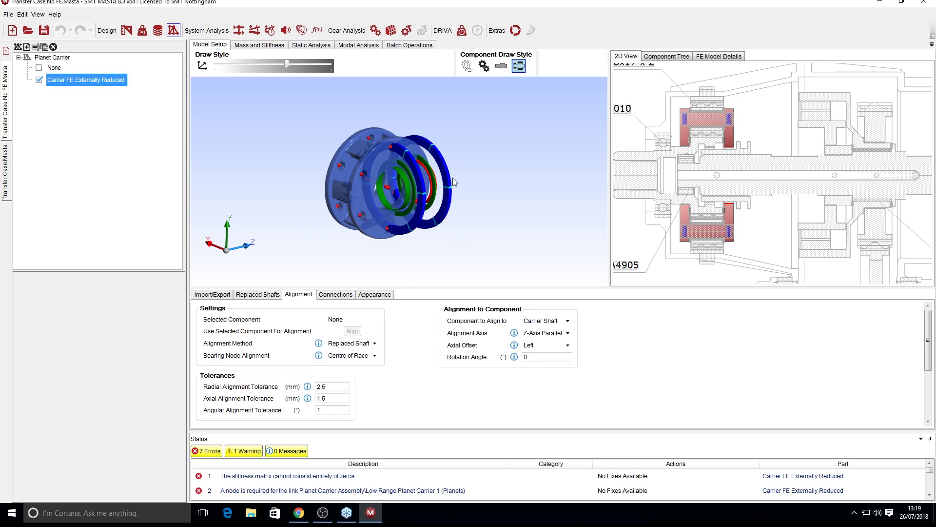
{"action": "mouse_move", "coordinate": [391, 174]}
{"action": "left_mouse_down"}
{"action": "mouse_move", "coordinate": [405, 183]}
{"action": "mouse_move", "coordinate": [398, 168]}
{"action": "mouse_move", "coordinate": [382, 178]}
{"action": "left_mouse_up"}
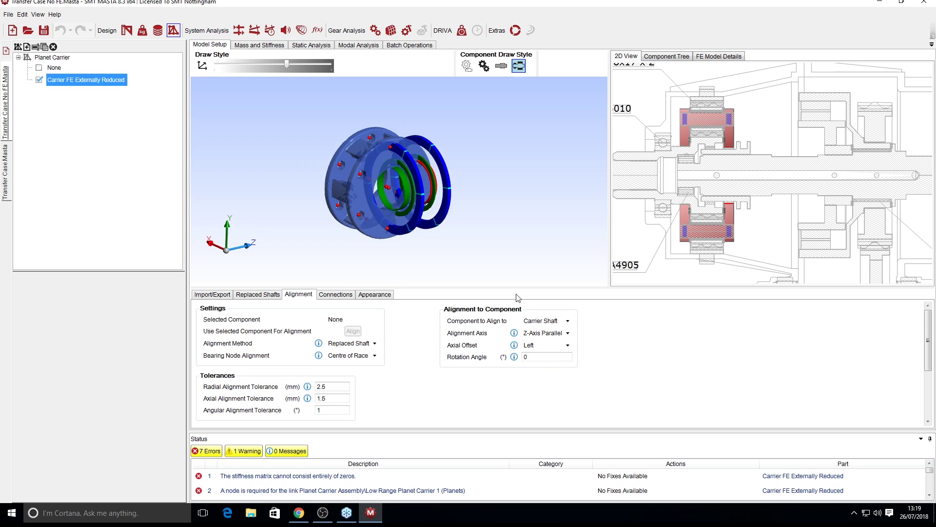
{"action": "left_click_drag", "start_coordinate": [443, 202], "coordinate": [405, 182]}
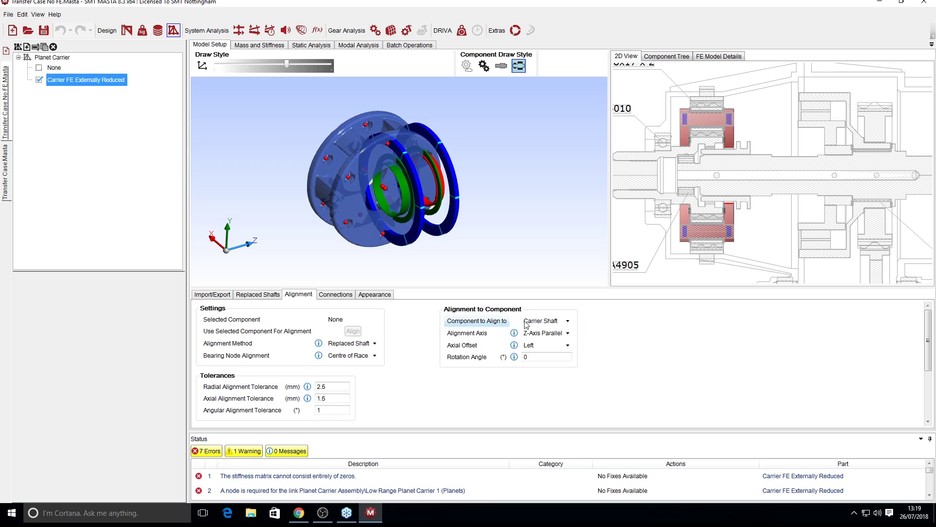
{"action": "left_click", "coordinate": [541, 324]}
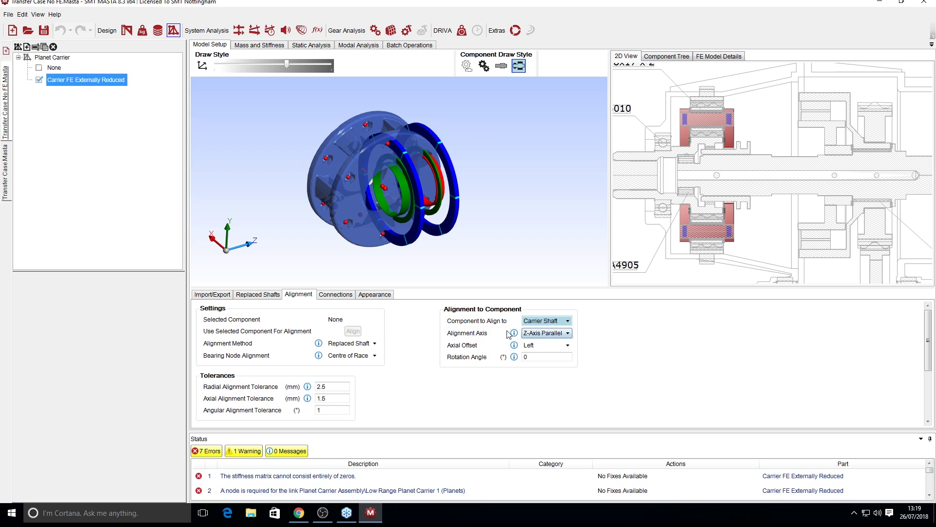
{"action": "mouse_move", "coordinate": [406, 190]}
{"action": "left_mouse_down"}
{"action": "mouse_move", "coordinate": [562, 154]}
{"action": "mouse_move", "coordinate": [408, 192]}
{"action": "left_mouse_up"}
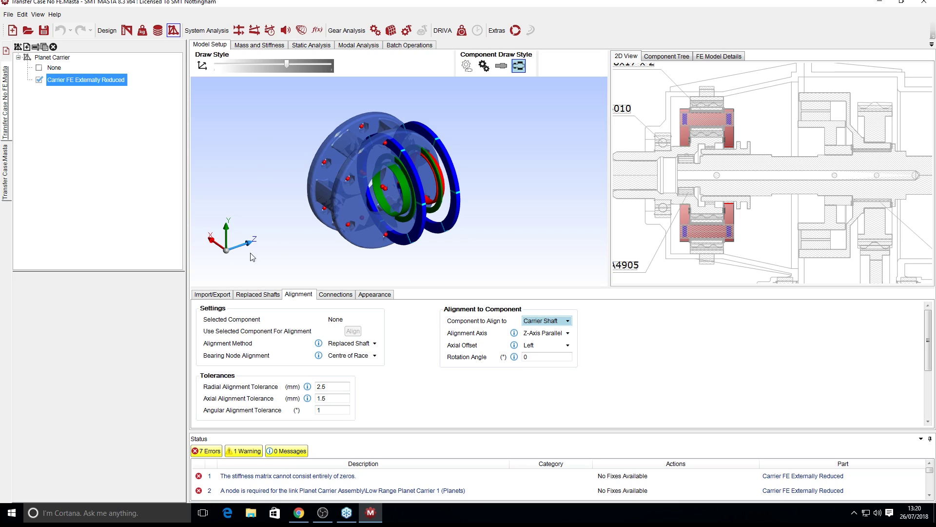
Set the Alignment Axis to X-Axis Parallel and orbit the carrier to check its new orientation
{"action": "left_click", "coordinate": [555, 336]}
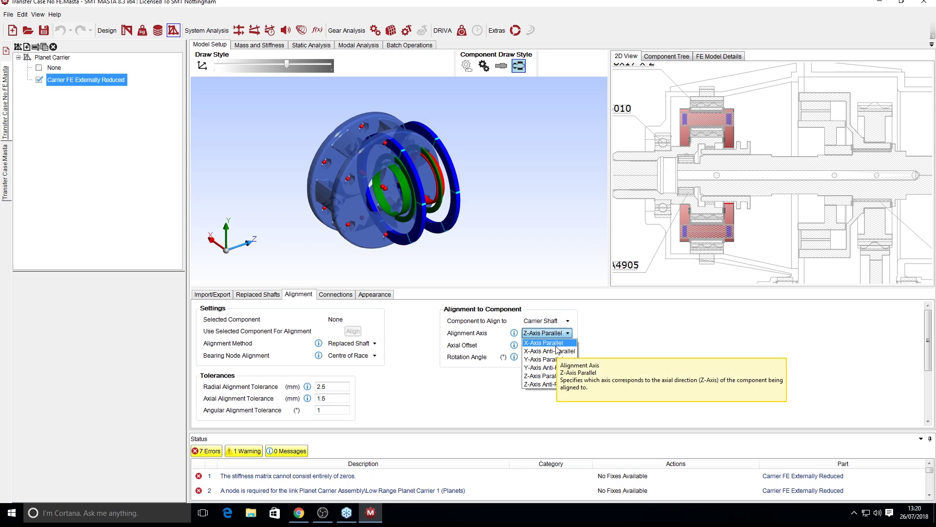
{"action": "left_click", "coordinate": [557, 344]}
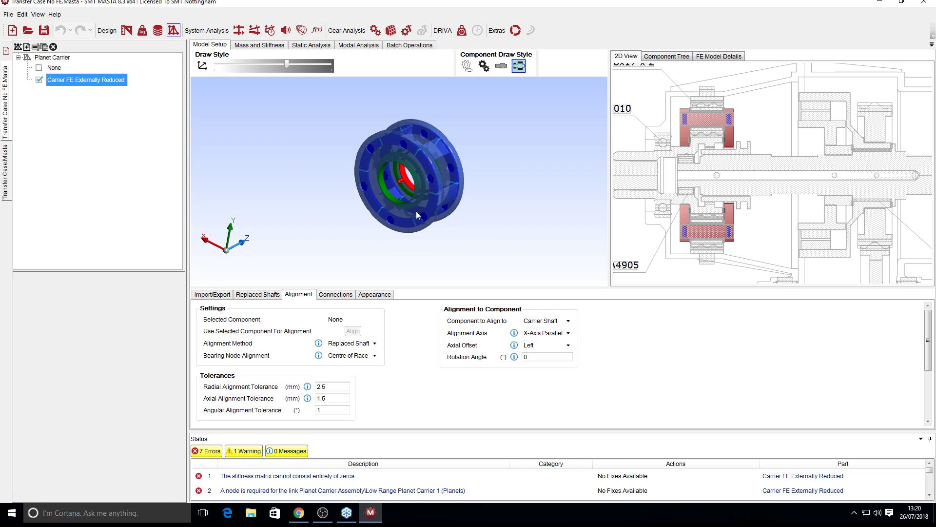
{"action": "left_click_drag", "start_coordinate": [436, 195], "coordinate": [449, 183]}
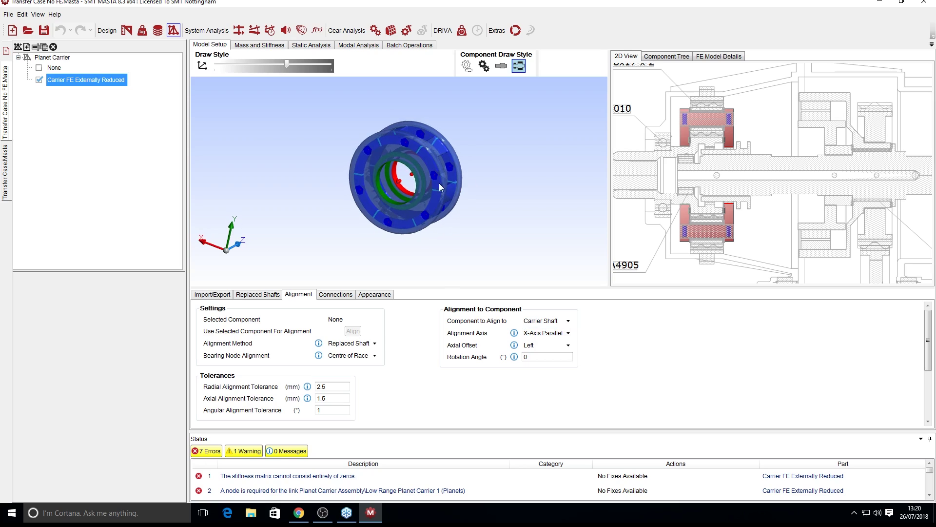
{"action": "scroll", "coordinate": [429, 186], "scroll_direction": "up", "scroll_amount": 3}
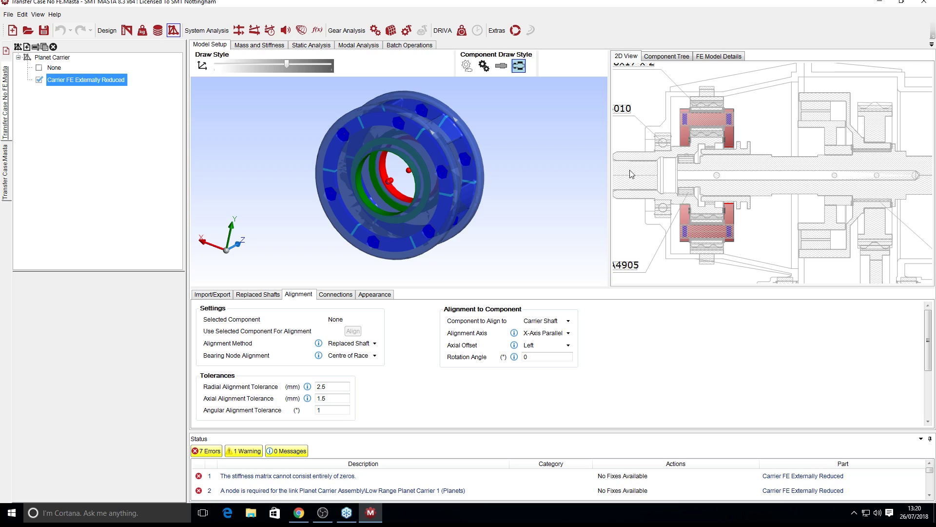
{"action": "left_click_drag", "start_coordinate": [599, 191], "coordinate": [492, 194]}
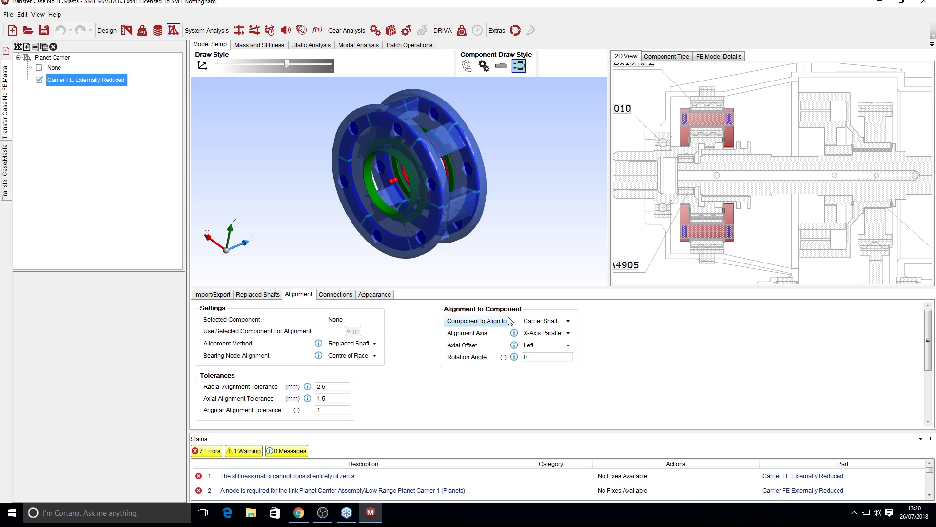
{"action": "left_click_drag", "start_coordinate": [556, 278], "coordinate": [338, 195]}
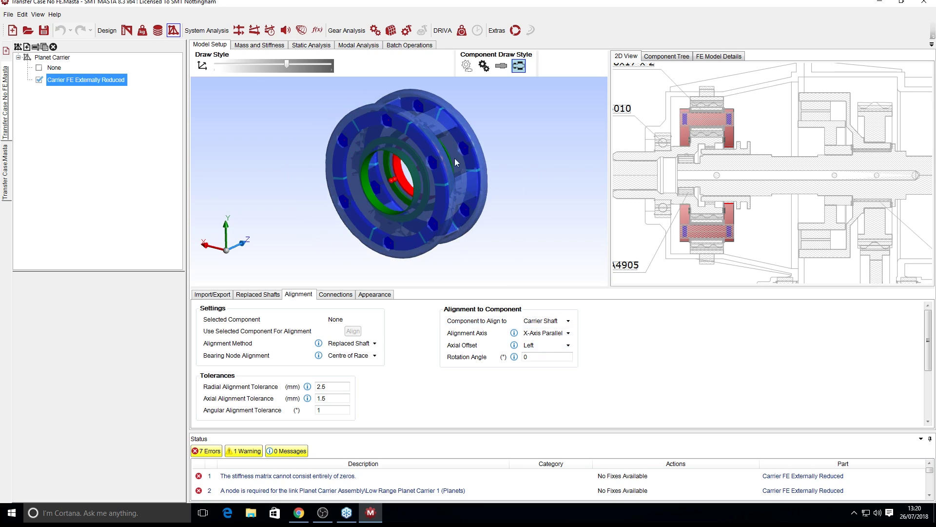
{"action": "left_click_drag", "start_coordinate": [454, 161], "coordinate": [413, 188]}
{"action": "left_click_drag", "start_coordinate": [423, 99], "coordinate": [426, 122]}
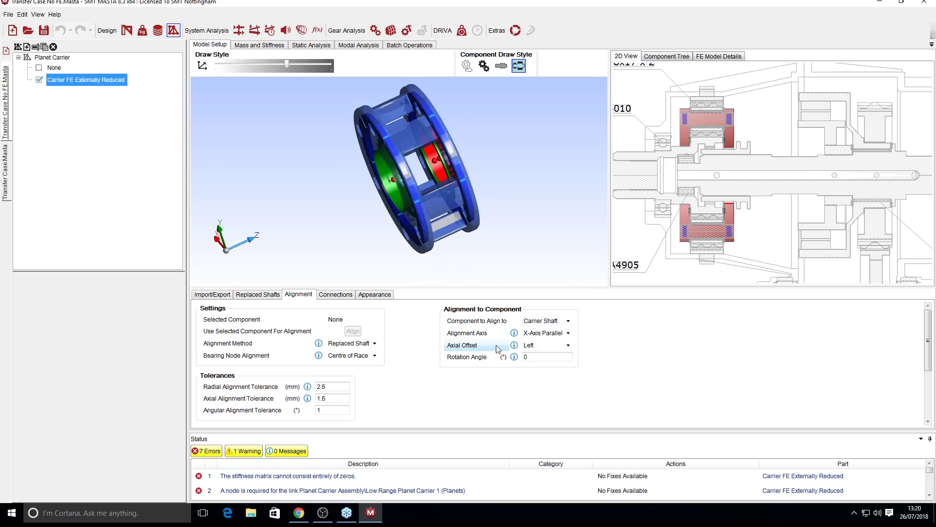
{"action": "left_click", "coordinate": [552, 346]}
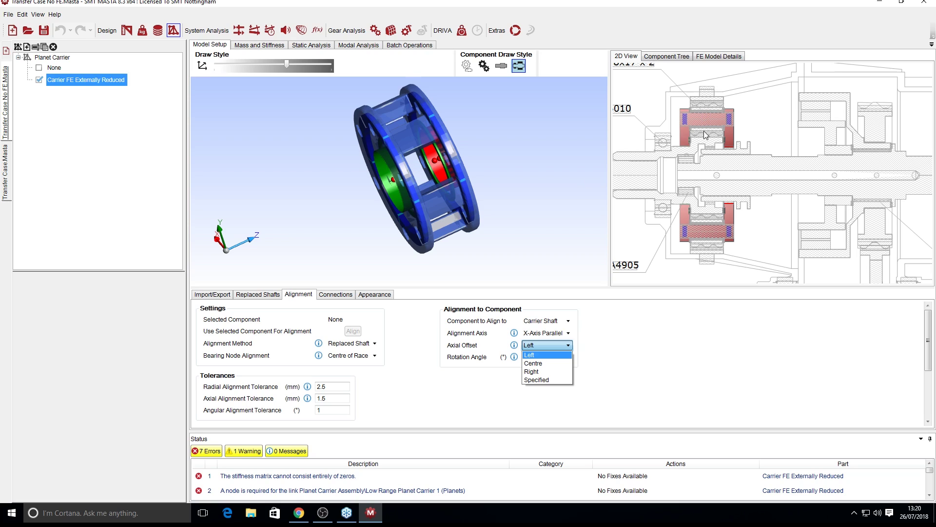
{"action": "left_click", "coordinate": [538, 380]}
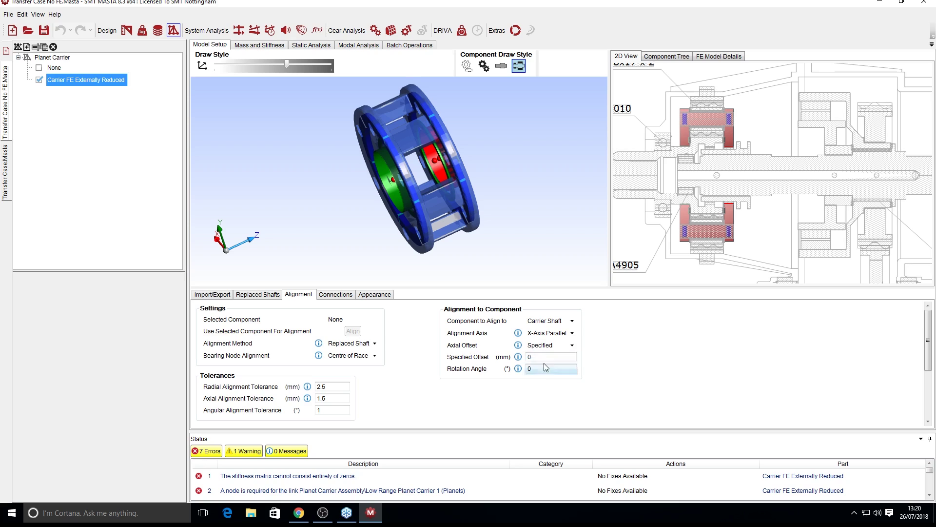
{"action": "left_click", "coordinate": [550, 345]}
{"action": "left_click", "coordinate": [547, 355]}
{"action": "left_click_drag", "start_coordinate": [488, 214], "coordinate": [445, 278]}
{"action": "left_click", "coordinate": [540, 357]}
{"action": "left_click_drag", "start_coordinate": [435, 162], "coordinate": [425, 130]}
{"action": "scroll", "coordinate": [380, 128], "scroll_direction": "up", "scroll_amount": 3}
{"action": "scroll", "coordinate": [412, 122], "scroll_direction": "down", "scroll_amount": 3}
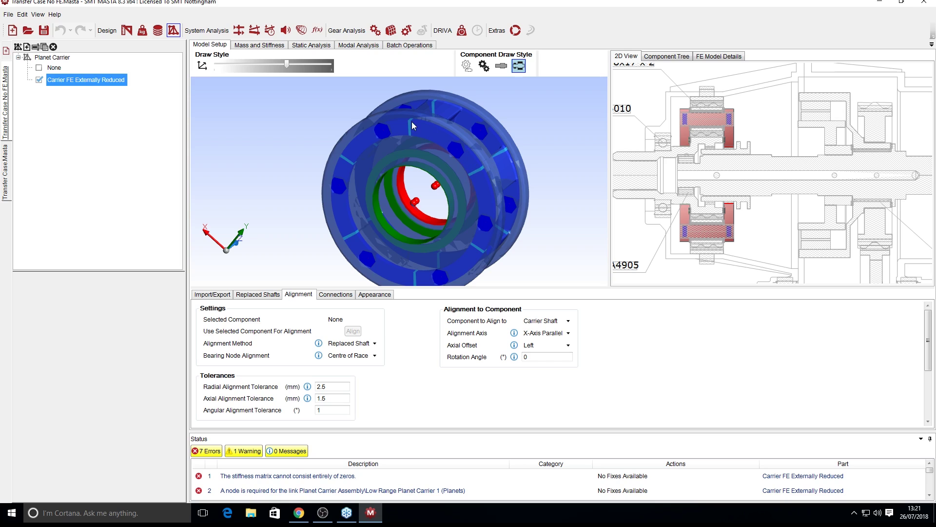
{"action": "left_click_drag", "start_coordinate": [412, 131], "coordinate": [466, 130]}
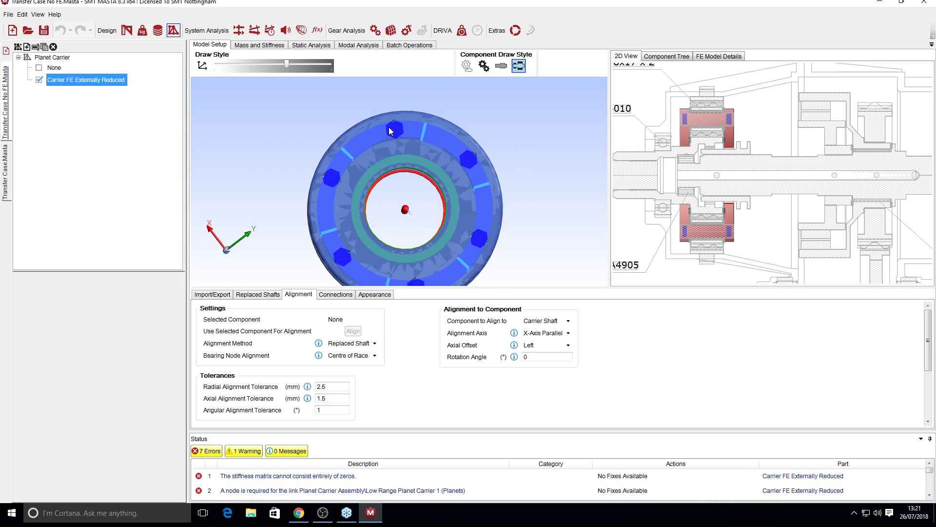
{"action": "middle_click_drag", "start_coordinate": [394, 147], "coordinate": [429, 109]}
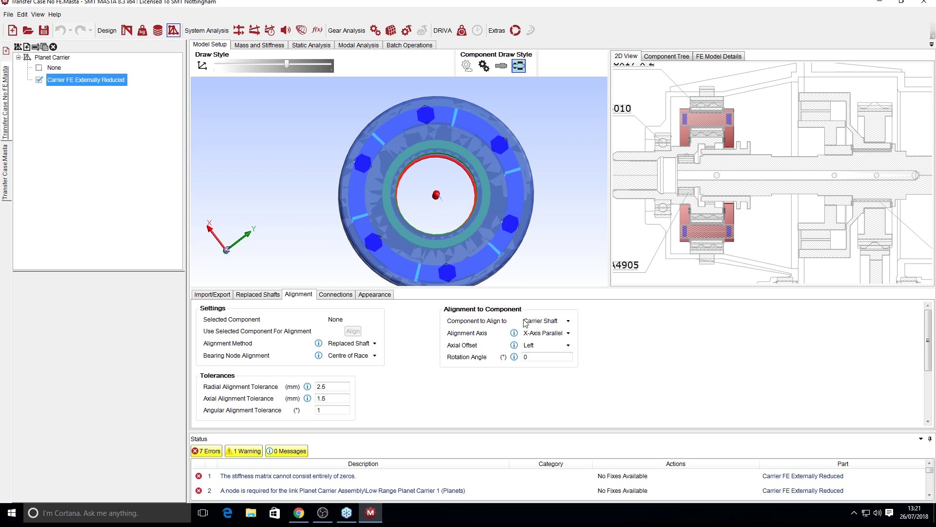
Enter a 20° alignment rotation angle and orbit the carrier to check the planet pins
{"action": "left_click", "coordinate": [535, 355]}
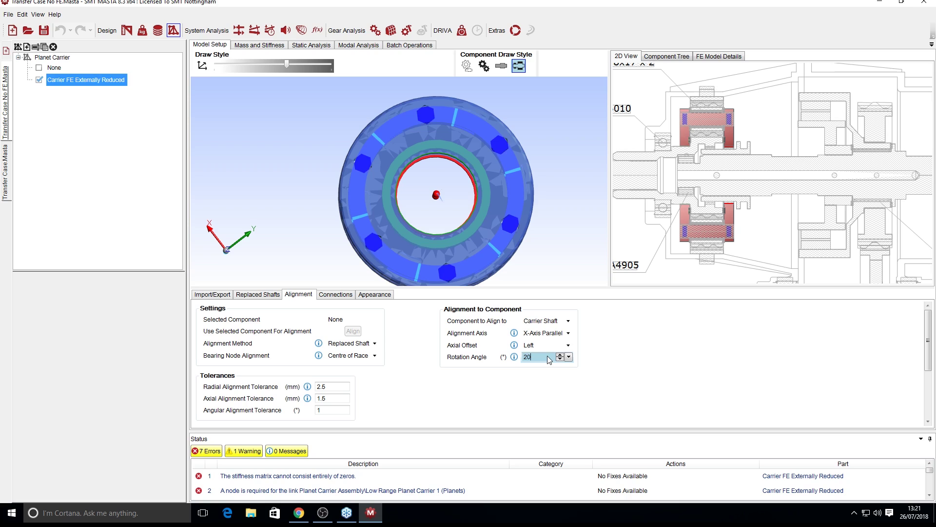
{"action": "key", "text": "Return"}
{"action": "left_click_drag", "start_coordinate": [504, 209], "coordinate": [423, 231]}
{"action": "left_click_drag", "start_coordinate": [490, 111], "coordinate": [434, 202]}
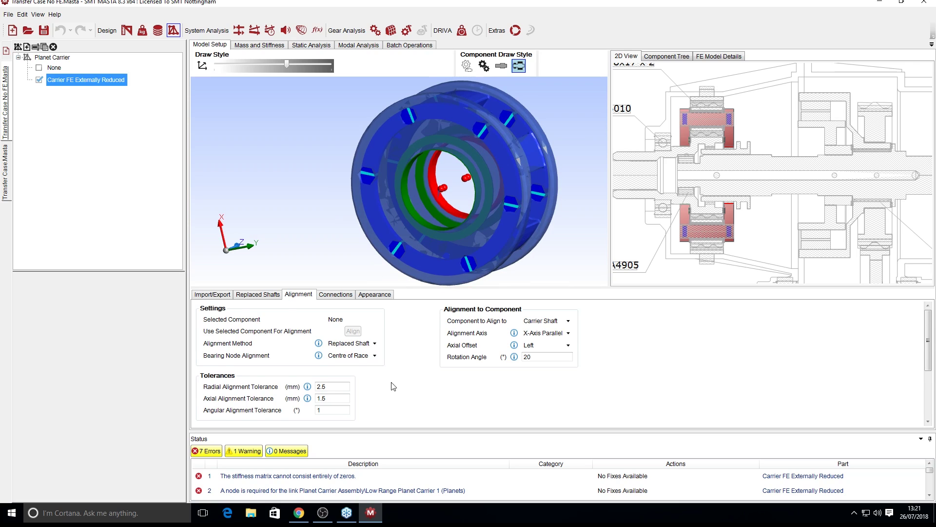
{"action": "scroll", "coordinate": [395, 378], "scroll_direction": "down", "scroll_amount": 1}
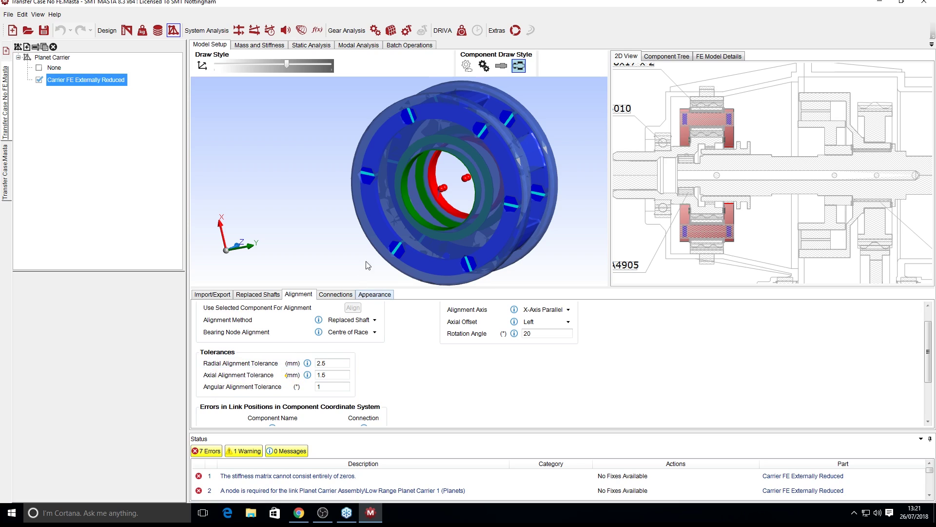
Orbit the carrier to inspect its inner rings and the link position errors
{"action": "left_click_drag", "start_coordinate": [409, 227], "coordinate": [391, 235]}
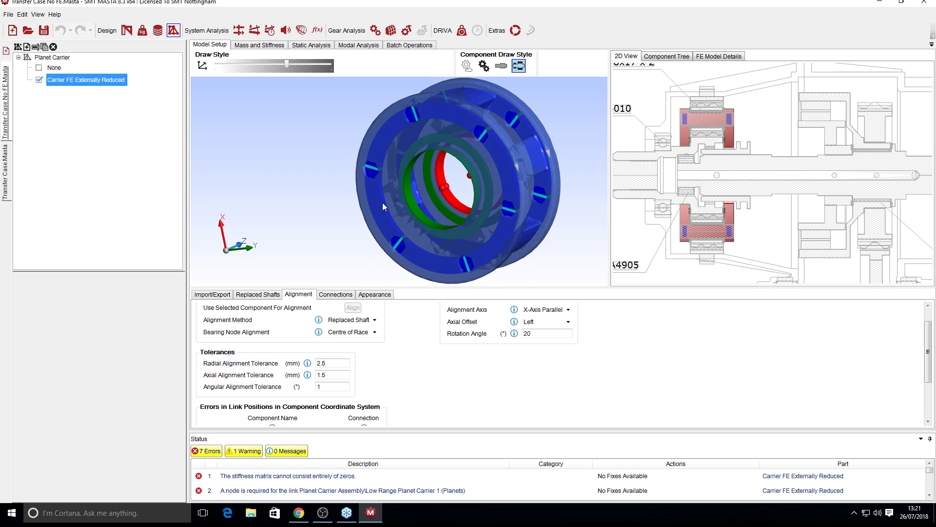
{"action": "left_click_drag", "start_coordinate": [411, 188], "coordinate": [420, 157]}
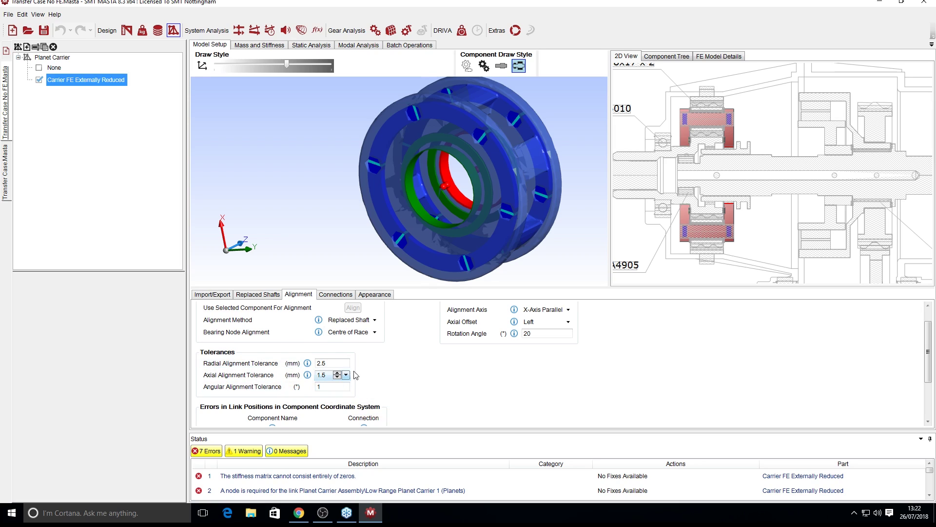
{"action": "left_click_drag", "start_coordinate": [391, 227], "coordinate": [422, 227]}
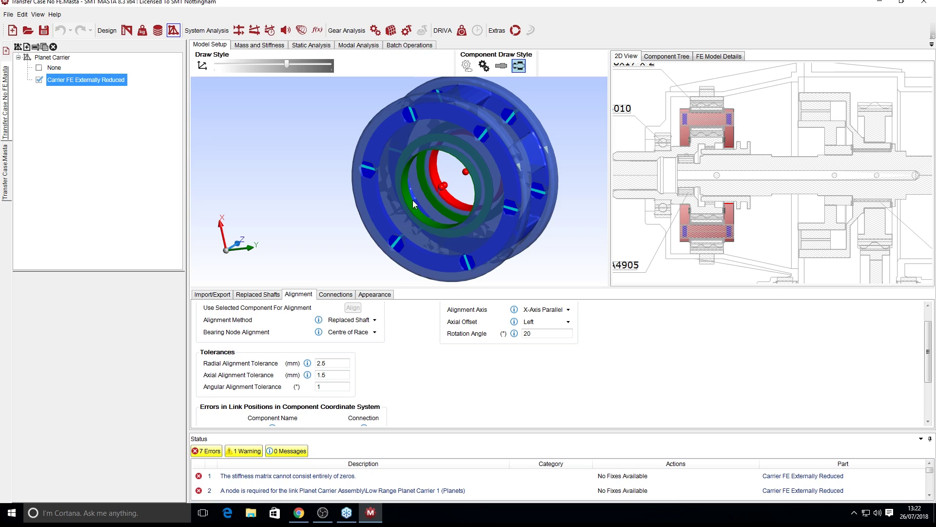
{"action": "left_click_drag", "start_coordinate": [497, 153], "coordinate": [467, 158]}
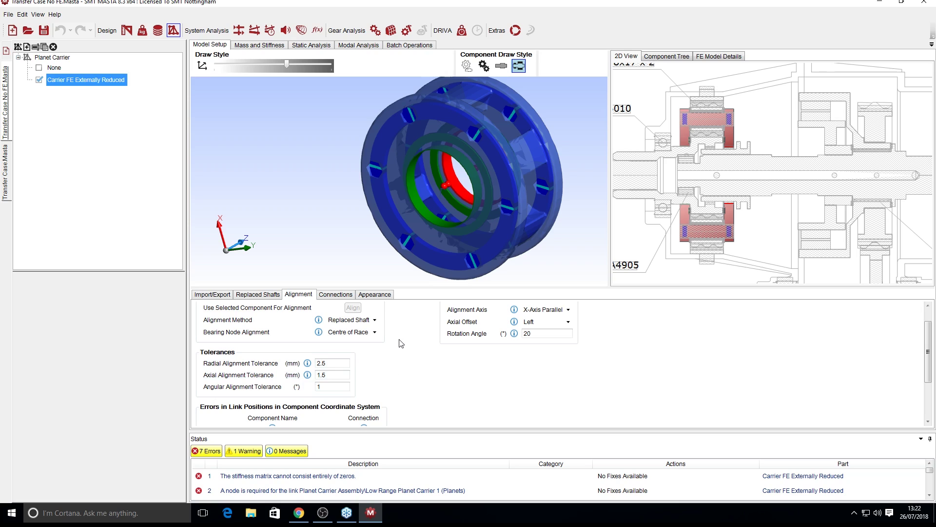
{"action": "scroll", "coordinate": [482, 392], "scroll_direction": "down", "scroll_amount": 2}
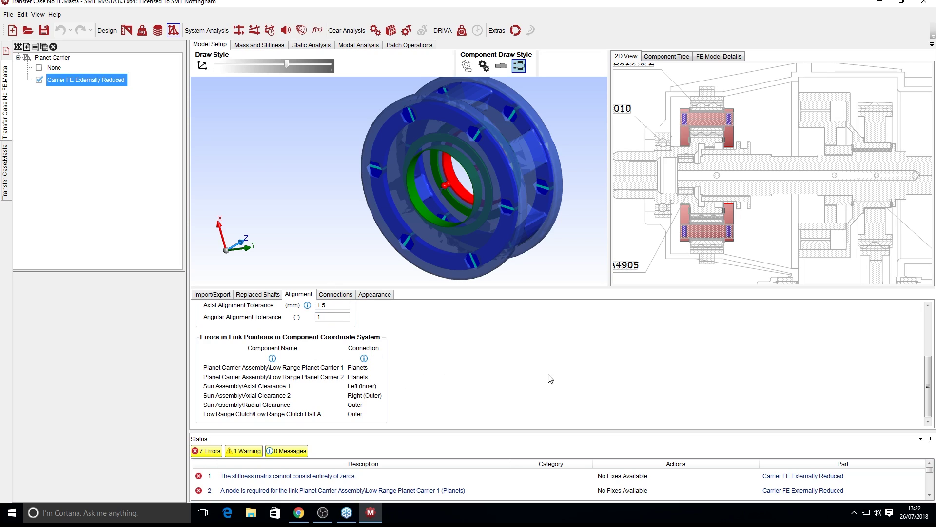
Keep the axial alignment tolerance at 1.5 and move to the external node Connections settings
{"action": "left_click", "coordinate": [322, 304]}
{"action": "key", "text": "Return"}
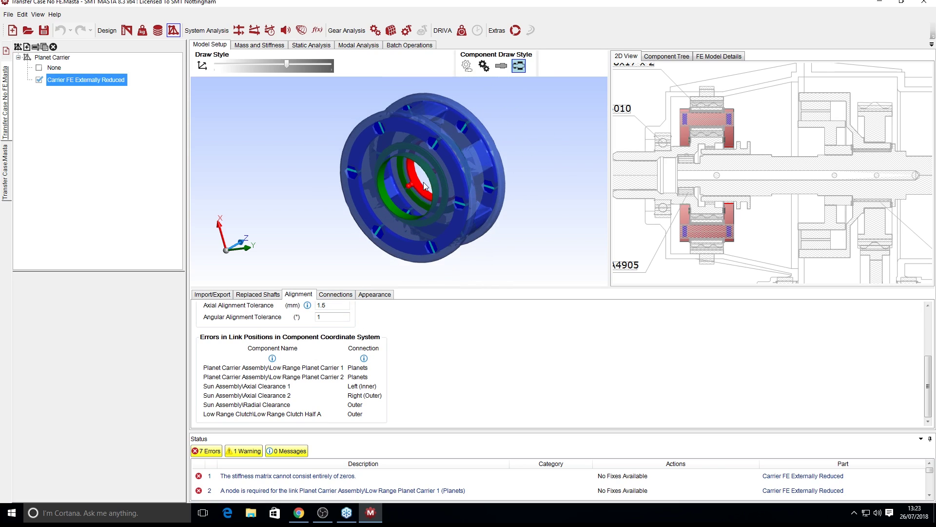
{"action": "left_click", "coordinate": [335, 295]}
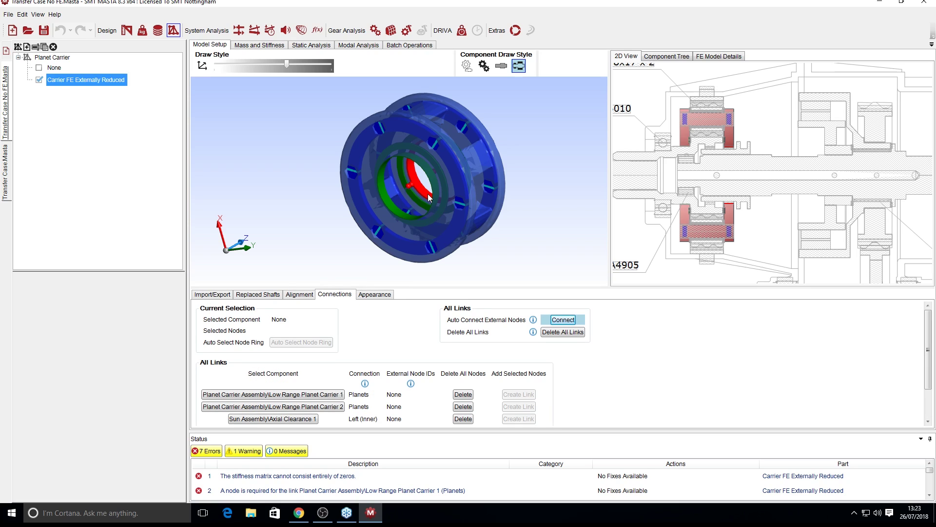
Orbit and zoom the carrier to bring the red ring into view
{"action": "mouse_move", "coordinate": [430, 187]}
{"action": "left_mouse_down"}
{"action": "mouse_move", "coordinate": [470, 189]}
{"action": "mouse_move", "coordinate": [435, 194]}
{"action": "left_mouse_up"}
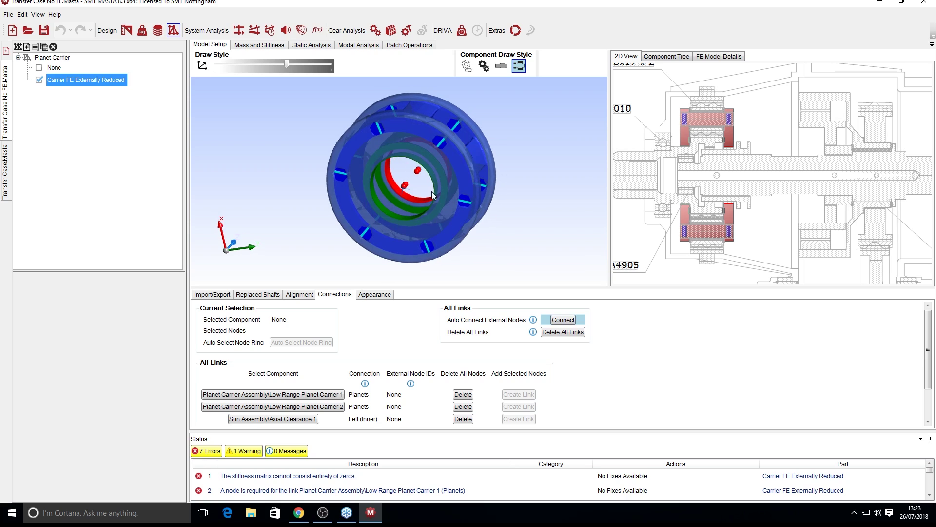
{"action": "scroll", "coordinate": [402, 190], "scroll_direction": "up", "scroll_amount": 4}
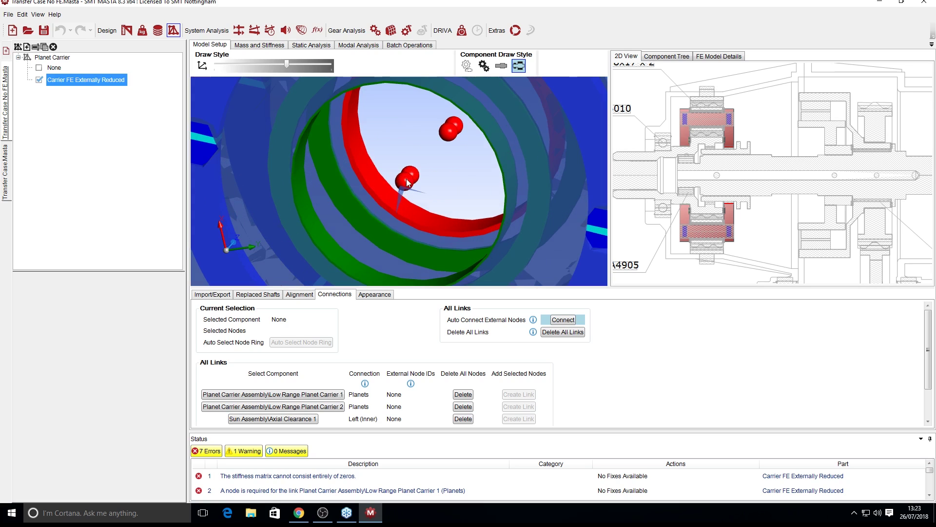
{"action": "scroll", "coordinate": [406, 180], "scroll_direction": "down", "scroll_amount": 2}
{"action": "scroll", "coordinate": [403, 170], "scroll_direction": "down", "scroll_amount": 3}
{"action": "left_click_drag", "start_coordinate": [420, 135], "coordinate": [378, 190]}
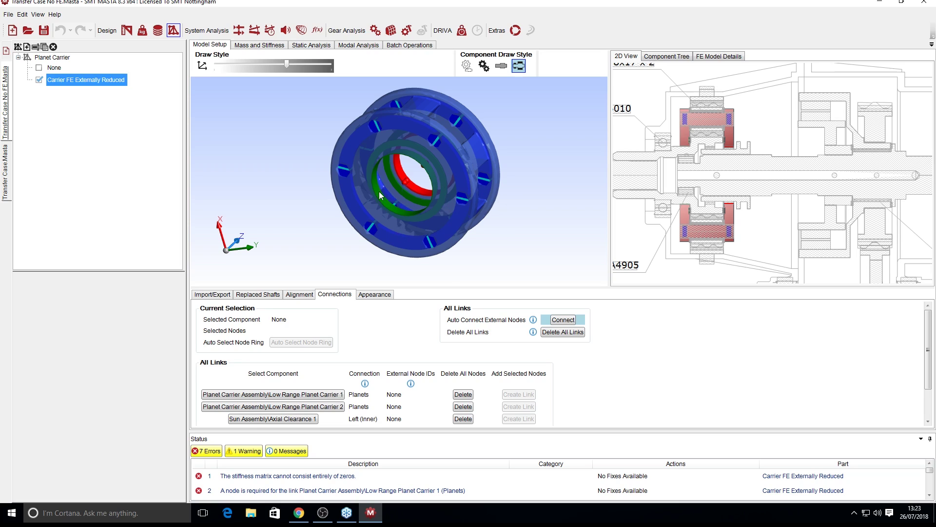
{"action": "scroll", "coordinate": [397, 179], "scroll_direction": "up", "scroll_amount": 1}
Select external node 1 on the red ring and the Sun Assembly\Radial Clearance component
{"action": "left_click", "coordinate": [406, 182]}
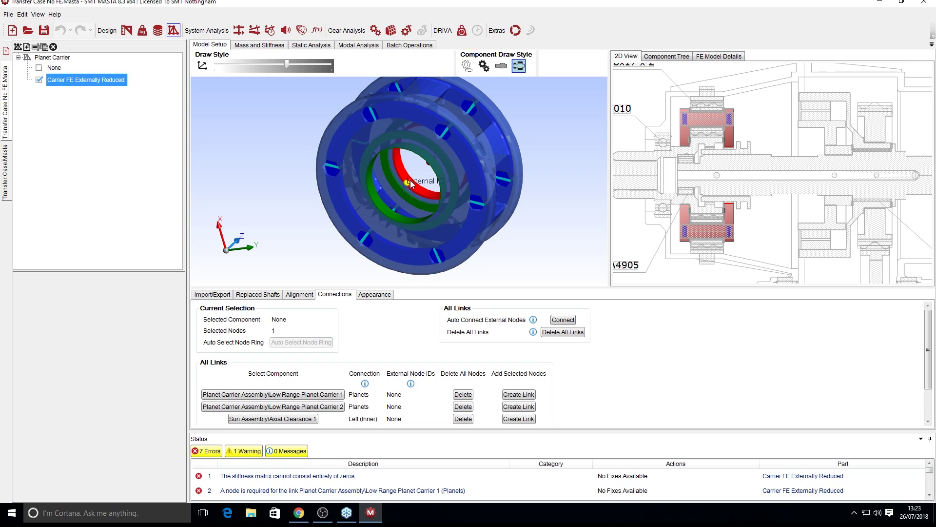
{"action": "left_click", "coordinate": [412, 173]}
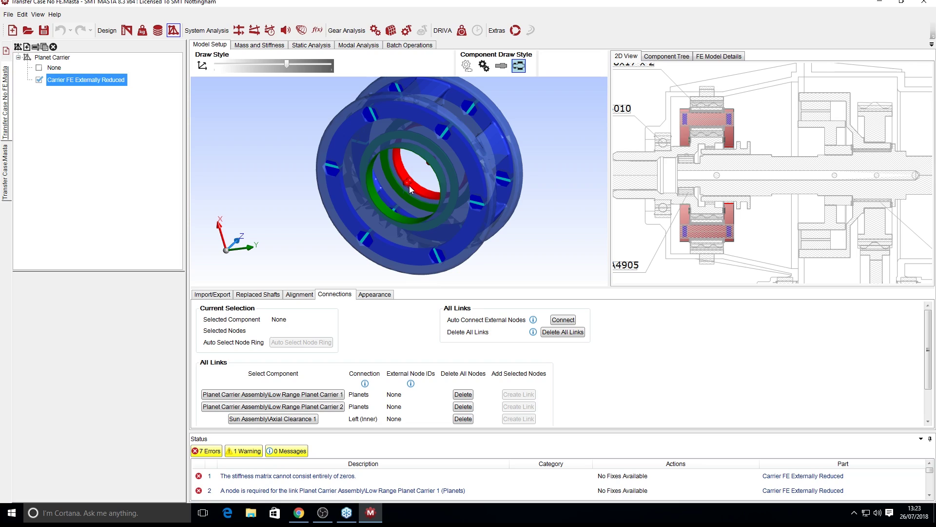
{"action": "left_click", "coordinate": [408, 182]}
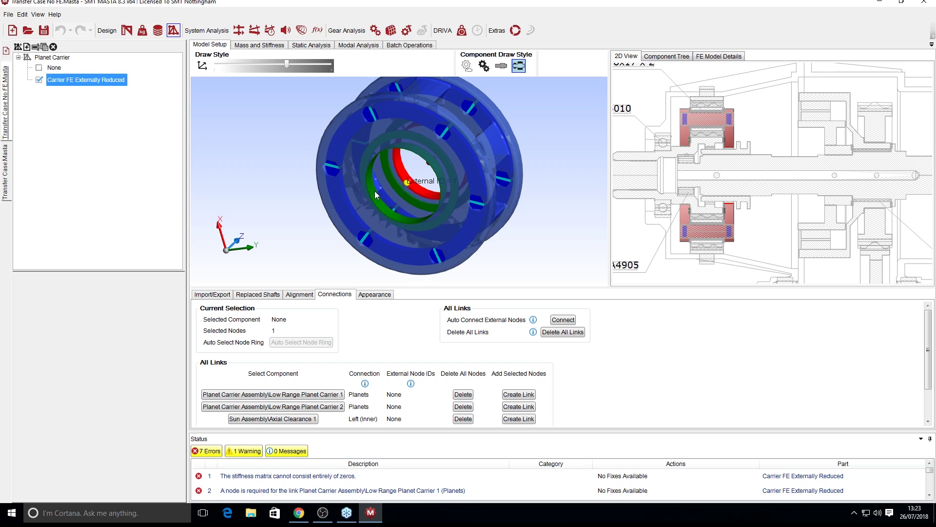
{"action": "left_click", "coordinate": [392, 216]}
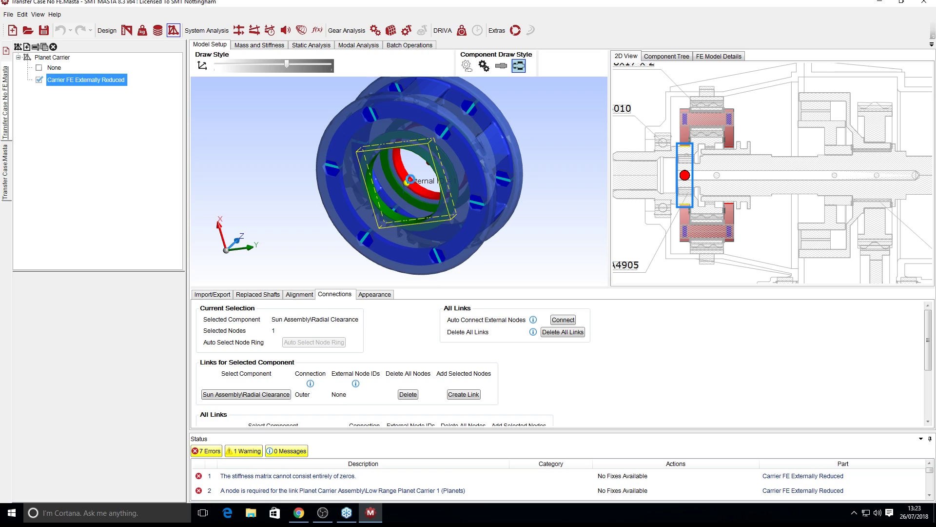
Keep node 1 selected and create its link to Sun Assembly\Radial Clearance, leaving 6 errors
{"action": "left_click", "coordinate": [412, 180], "text": "ctrl"}
{"action": "left_click", "coordinate": [411, 182]}
{"action": "scroll", "coordinate": [411, 185], "scroll_direction": "up", "scroll_amount": 3}
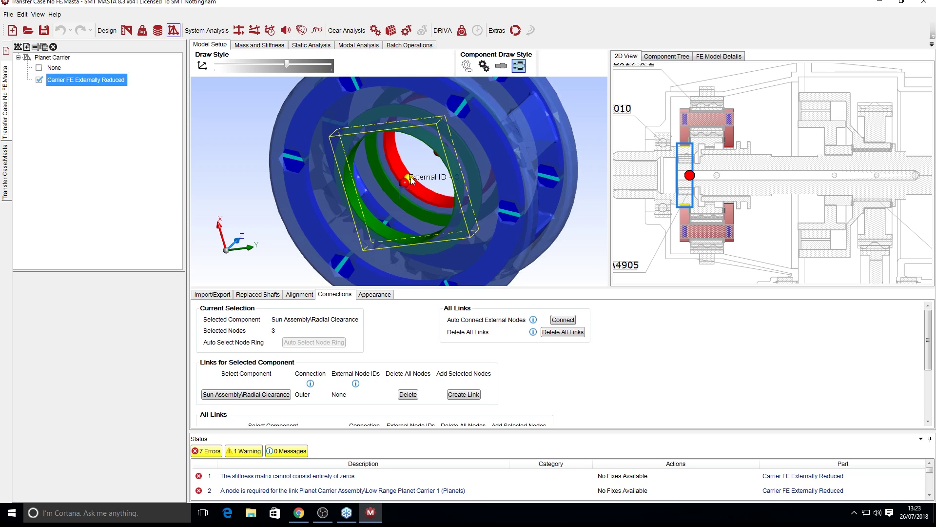
{"action": "left_click", "coordinate": [406, 180]}
{"action": "scroll", "coordinate": [414, 195], "scroll_direction": "down", "scroll_amount": 2}
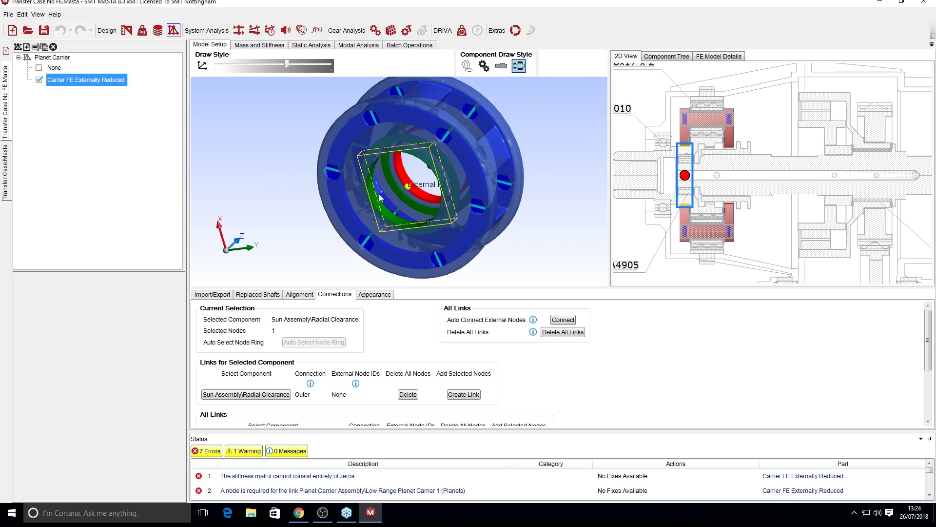
{"action": "scroll", "coordinate": [409, 189], "scroll_direction": "up", "scroll_amount": 1}
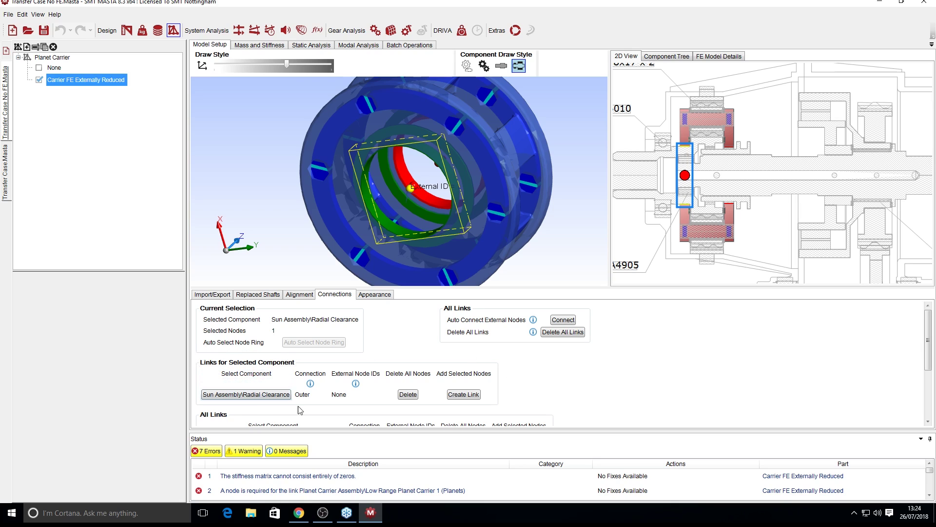
{"action": "scroll", "coordinate": [273, 382], "scroll_direction": "down", "scroll_amount": 3}
{"action": "scroll", "coordinate": [274, 379], "scroll_direction": "down", "scroll_amount": 1}
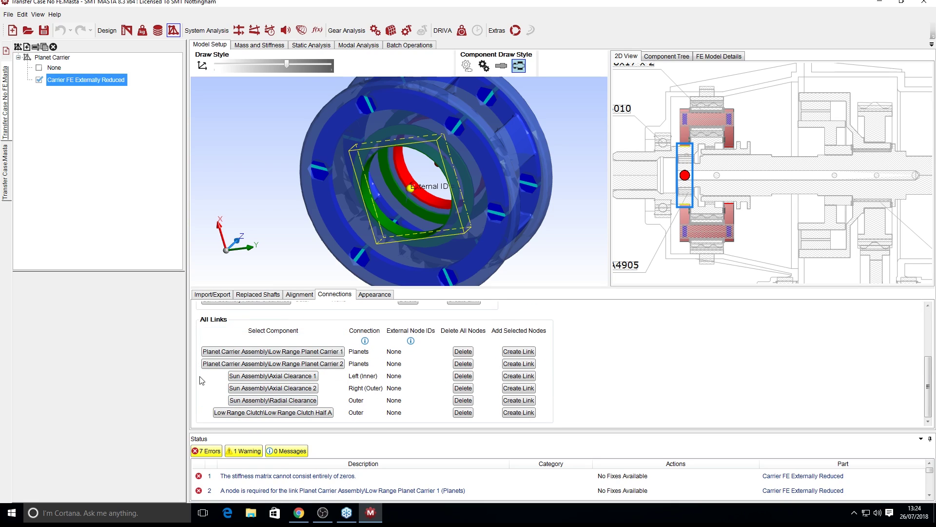
{"action": "scroll", "coordinate": [530, 356], "scroll_direction": "up", "scroll_amount": 2}
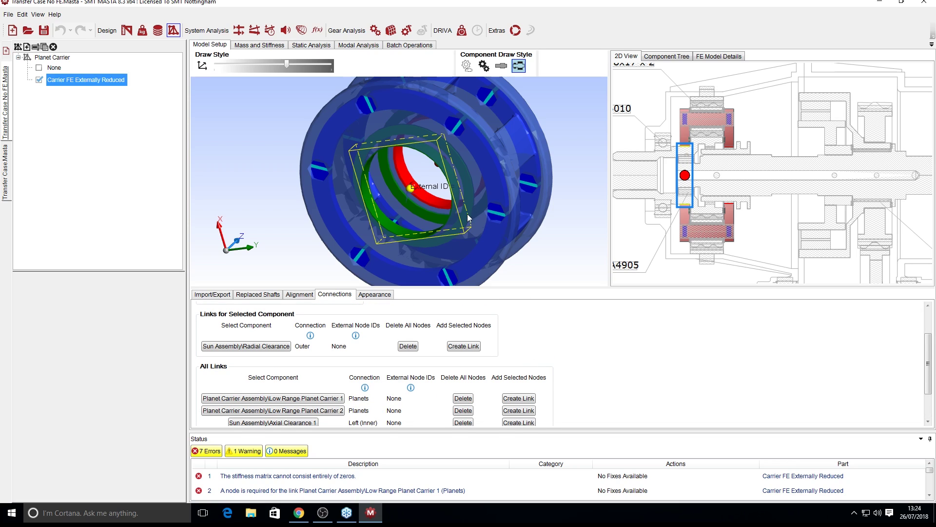
{"action": "scroll", "coordinate": [341, 341], "scroll_direction": "up", "scroll_amount": 2}
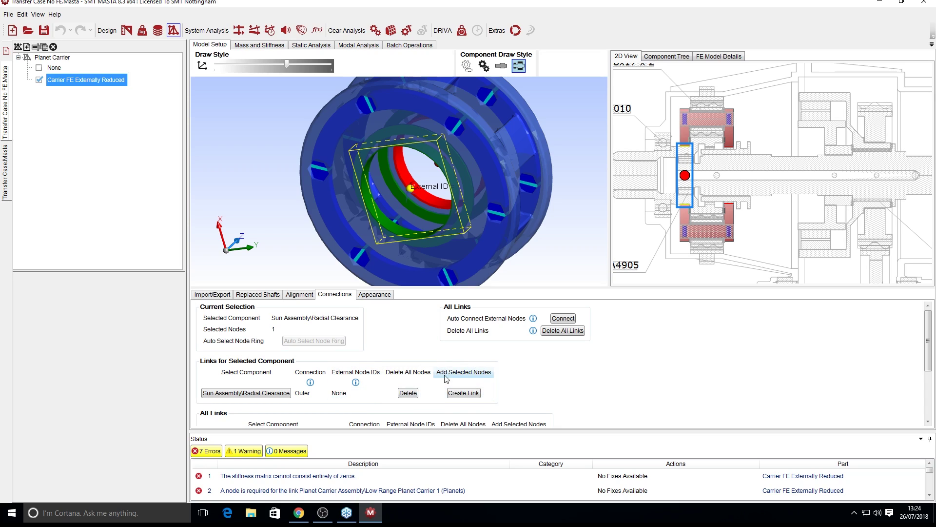
{"action": "left_click", "coordinate": [469, 395]}
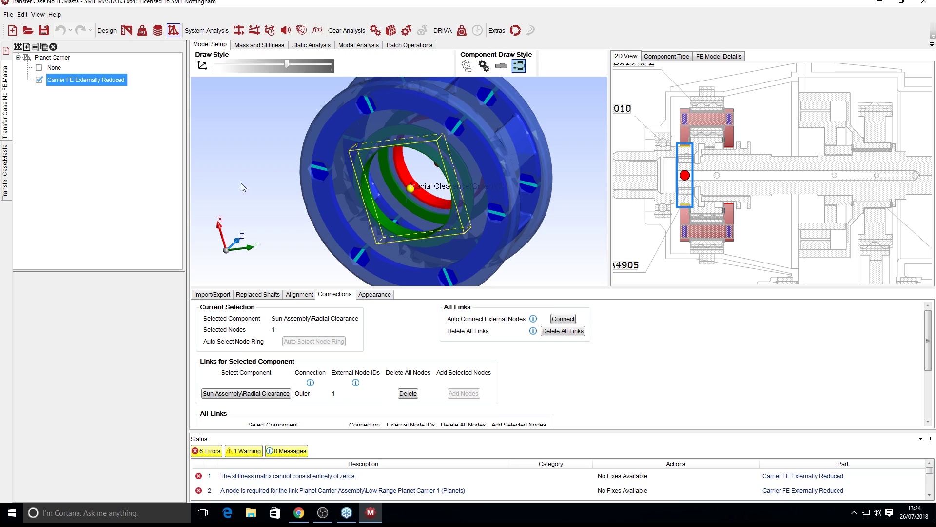
Pair external node 3 on the green ring with the Sun Assembly\Axial Clearance 1 component
{"action": "left_click", "coordinate": [410, 190]}
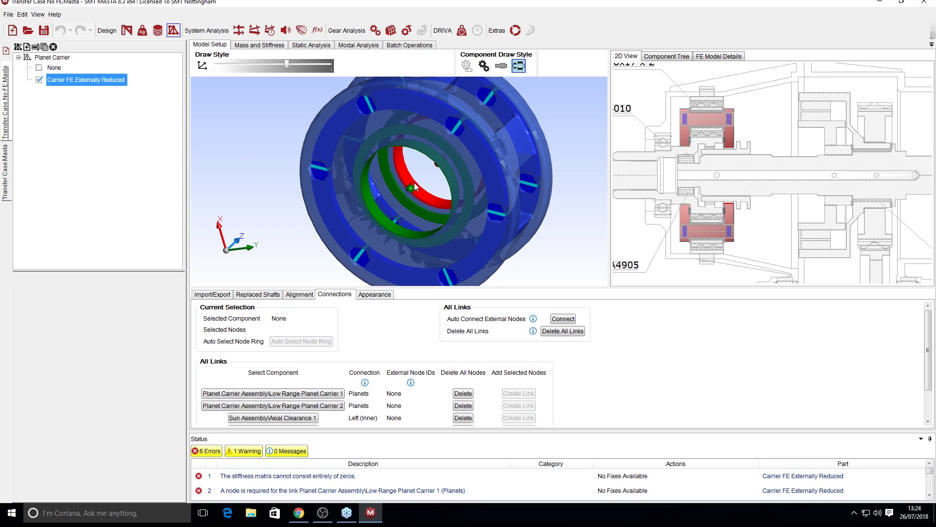
{"action": "scroll", "coordinate": [413, 186], "scroll_direction": "up", "scroll_amount": 1}
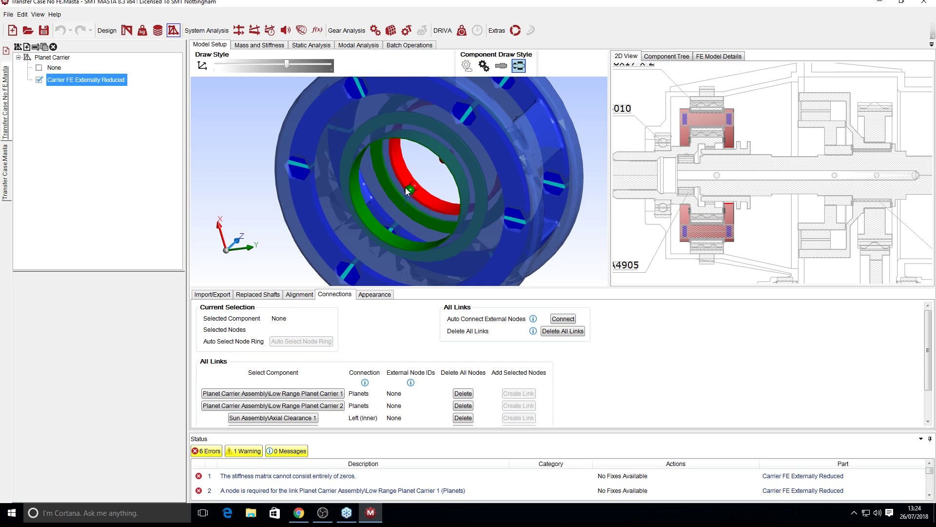
{"action": "left_click", "coordinate": [416, 189]}
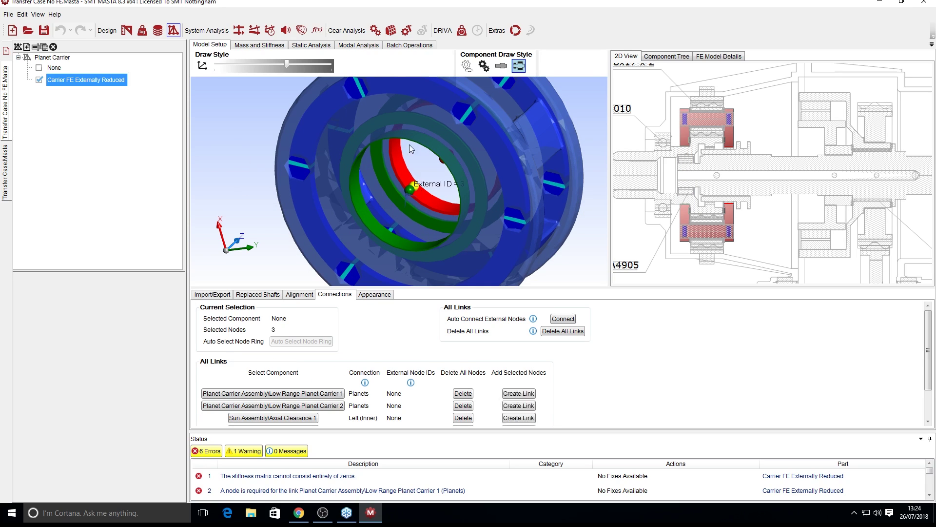
{"action": "left_click", "coordinate": [397, 120]}
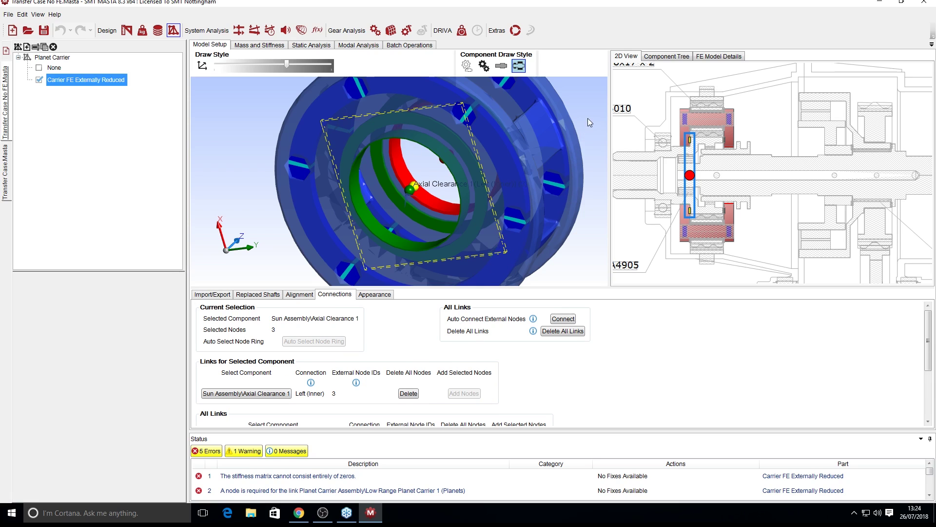
Clear the component selection to list all carrier links and rotate the model for a better view
{"action": "left_click", "coordinate": [515, 133]}
{"action": "scroll", "coordinate": [514, 132], "scroll_direction": "down", "scroll_amount": 3}
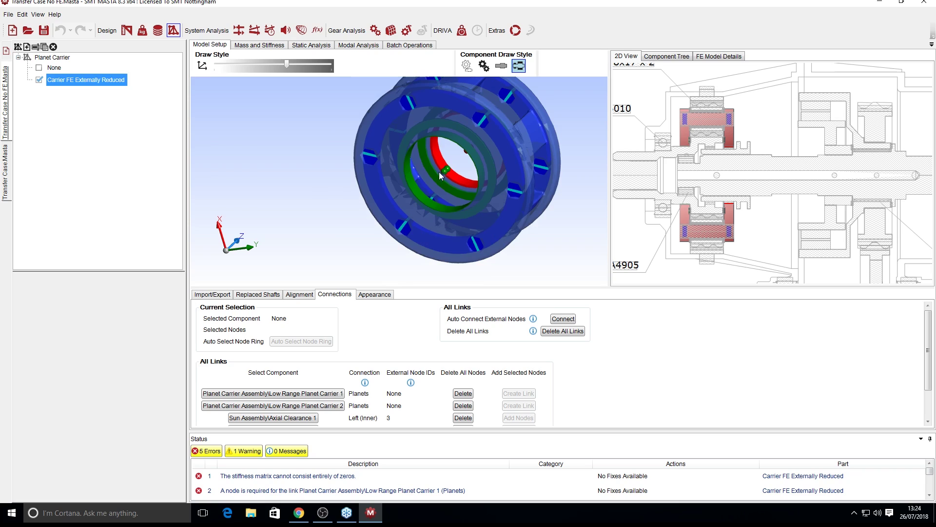
{"action": "left_click_drag", "start_coordinate": [500, 142], "coordinate": [427, 89]}
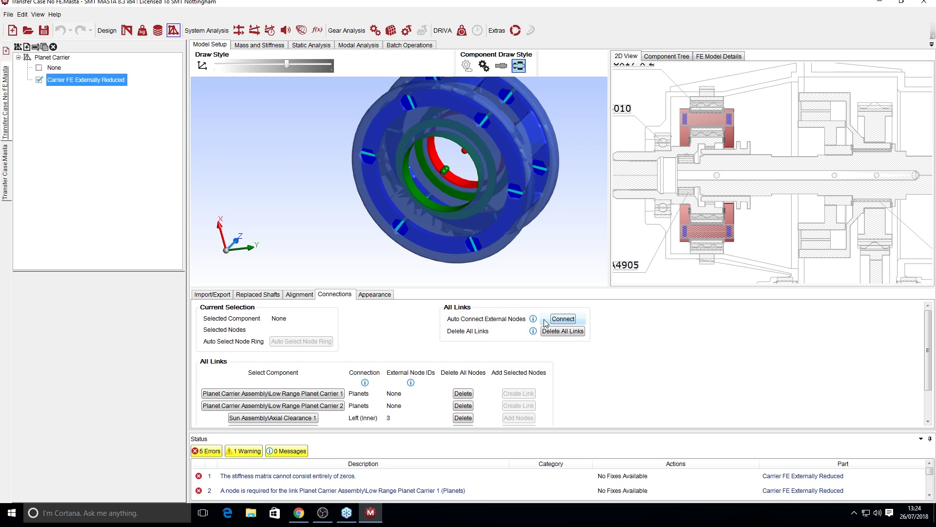
{"action": "left_click_drag", "start_coordinate": [545, 235], "coordinate": [563, 227]}
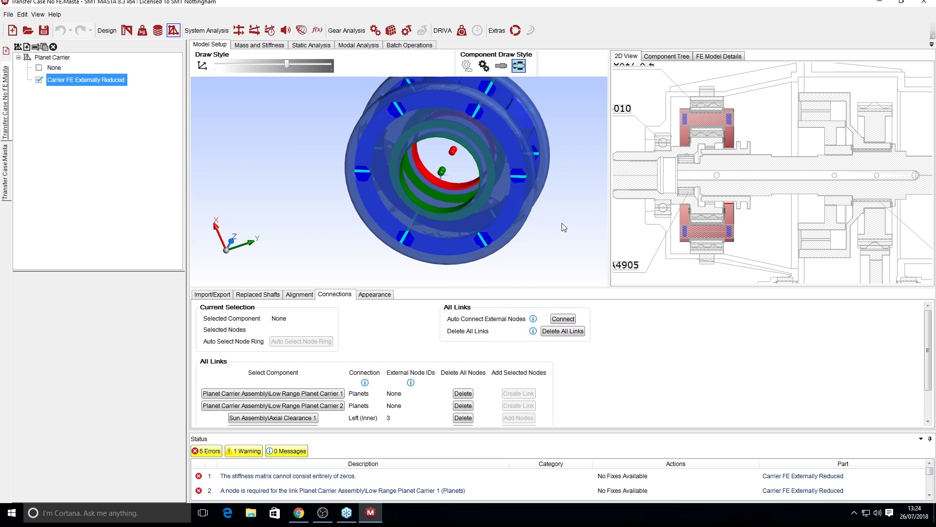
{"action": "scroll", "coordinate": [451, 185], "scroll_direction": "up", "scroll_amount": 2}
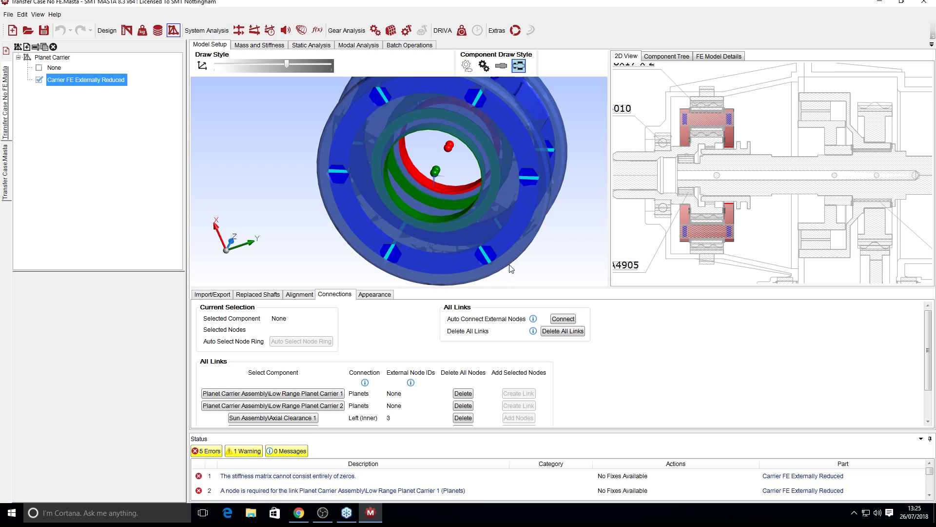
Auto-connect nodes 5–16 to both planet carrier links, then hide surrounding components to inspect the carrier
{"action": "left_click", "coordinate": [563, 318]}
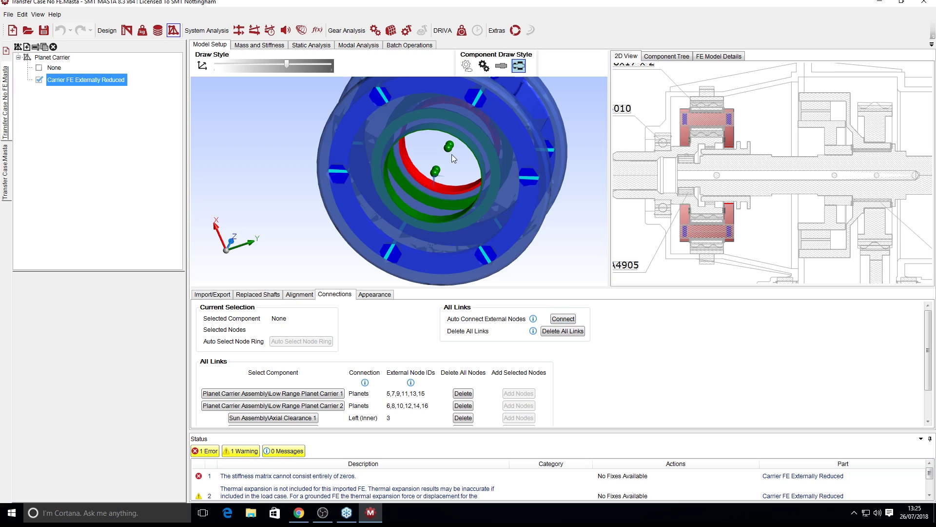
{"action": "middle_click_drag", "start_coordinate": [463, 161], "coordinate": [452, 171]}
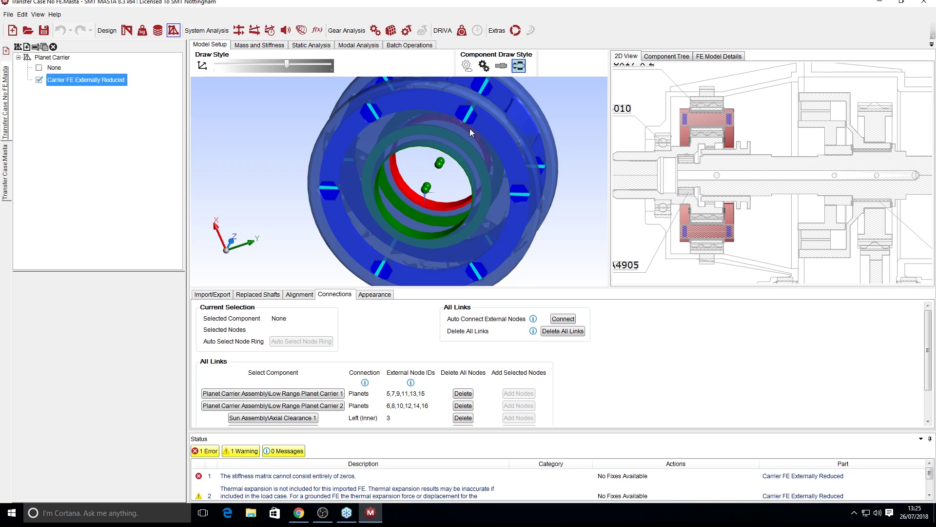
{"action": "left_click", "coordinate": [518, 68]}
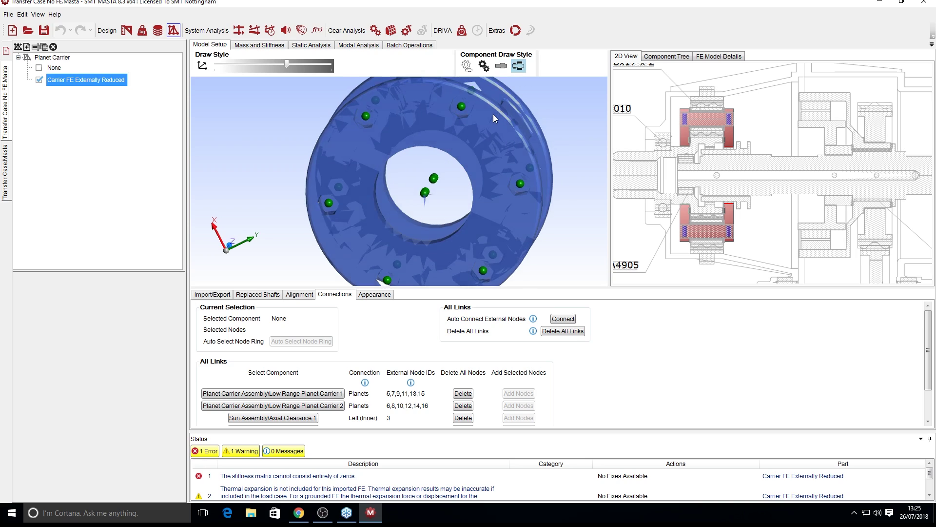
{"action": "scroll", "coordinate": [494, 114], "scroll_direction": "down", "scroll_amount": 3}
{"action": "scroll", "coordinate": [477, 120], "scroll_direction": "up", "scroll_amount": 2}
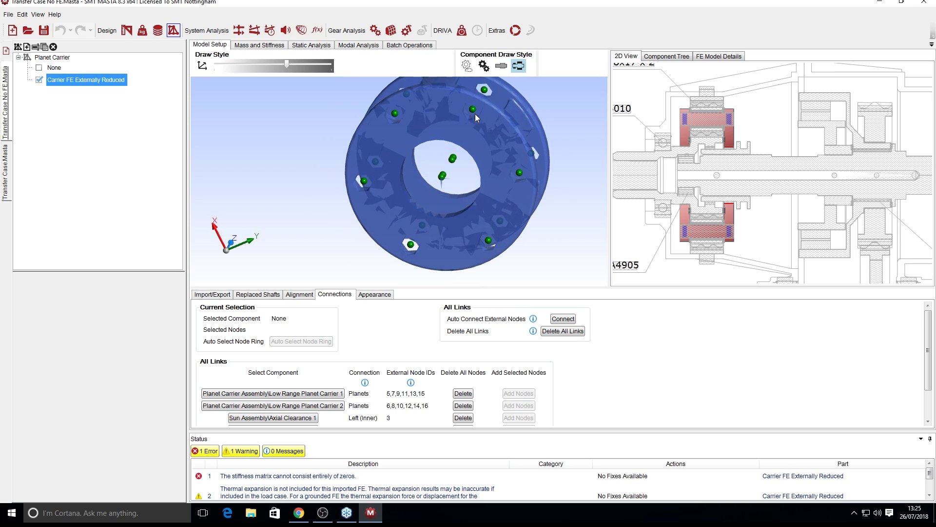
{"action": "left_click", "coordinate": [520, 69]}
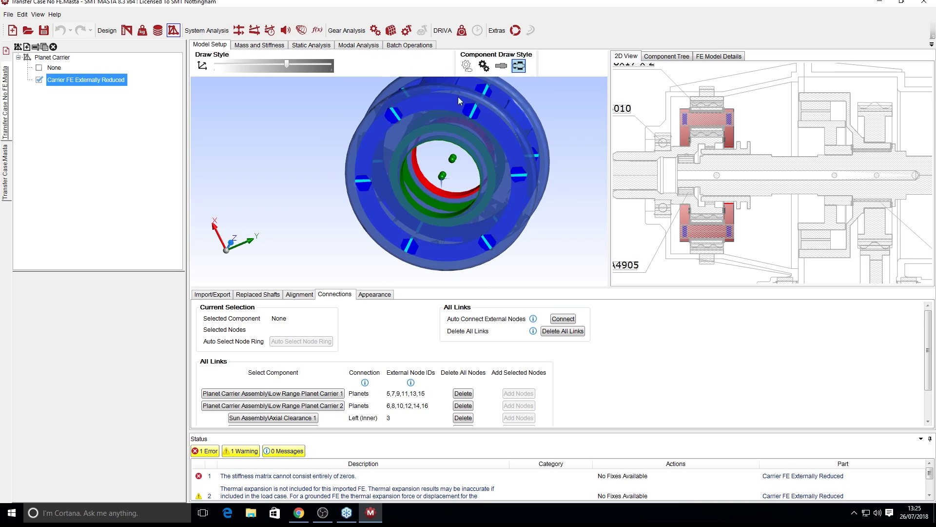
{"action": "left_click", "coordinate": [521, 68]}
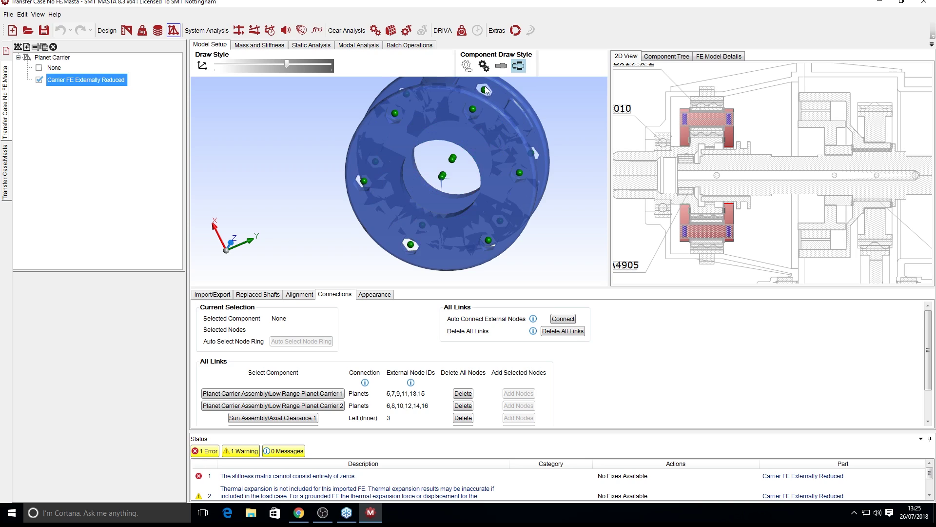
{"action": "left_click_drag", "start_coordinate": [391, 140], "coordinate": [522, 197]}
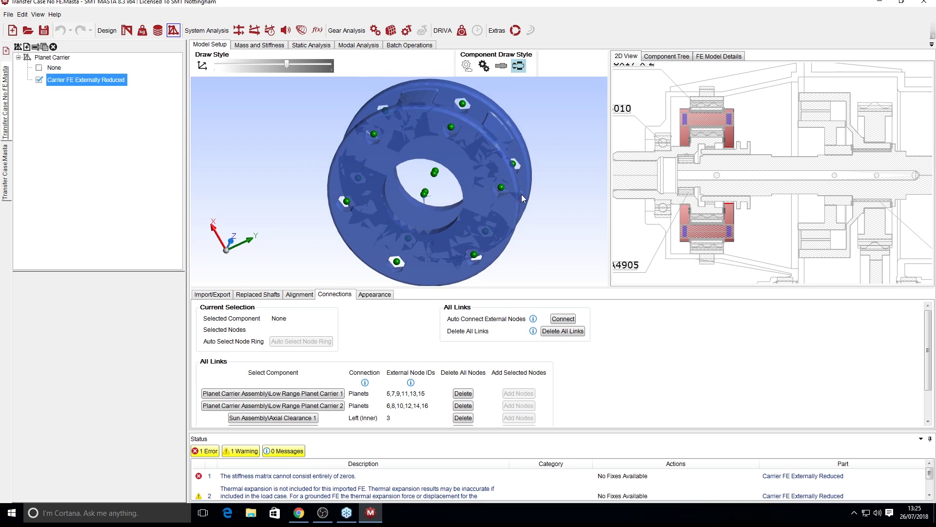
Try condensation node sizes of 10 and 50 in the planet carrier's appearance settings
{"action": "left_click", "coordinate": [377, 295]}
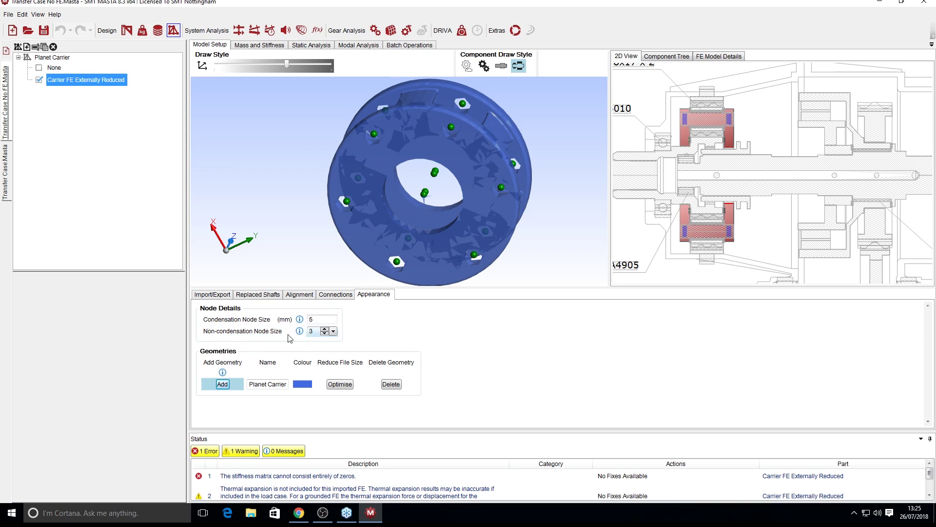
{"action": "left_click", "coordinate": [315, 319]}
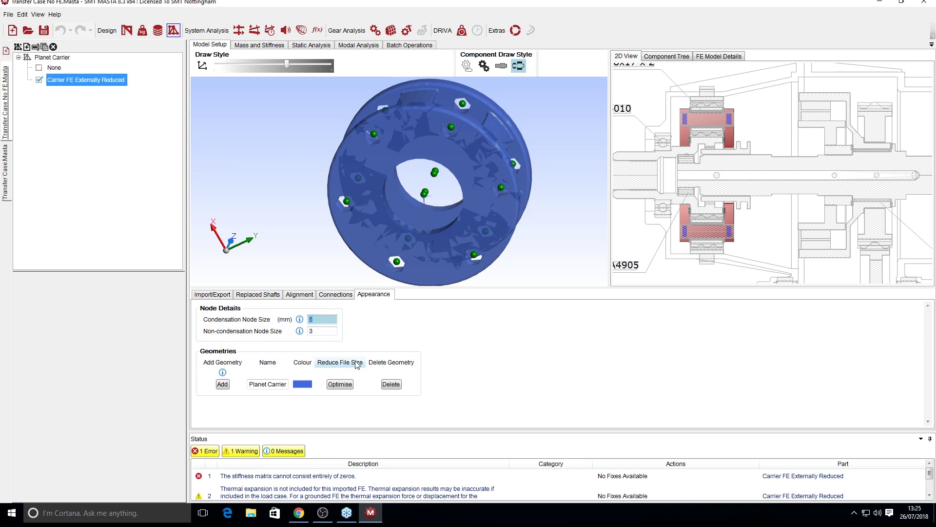
{"action": "type", "text": "10"}
{"action": "key", "text": "Return"}
{"action": "type", "text": "50"}
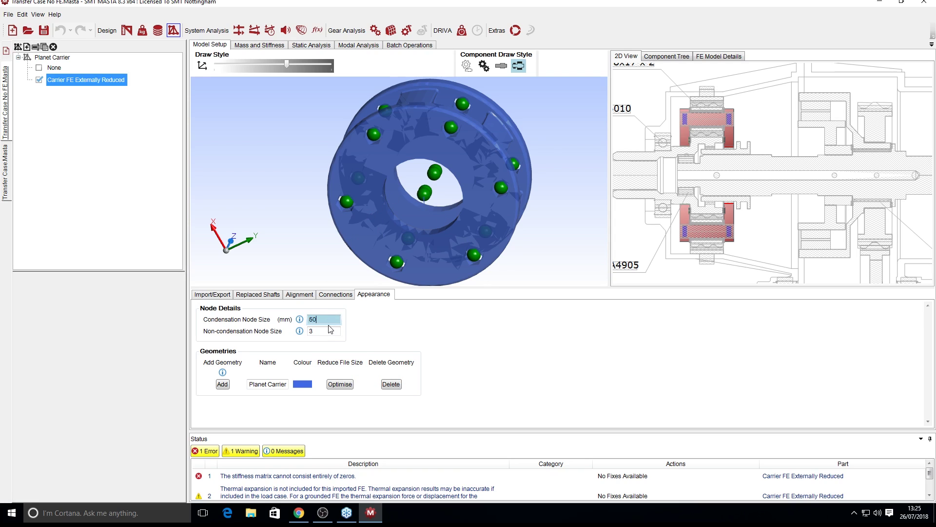
{"action": "key", "text": "Return"}
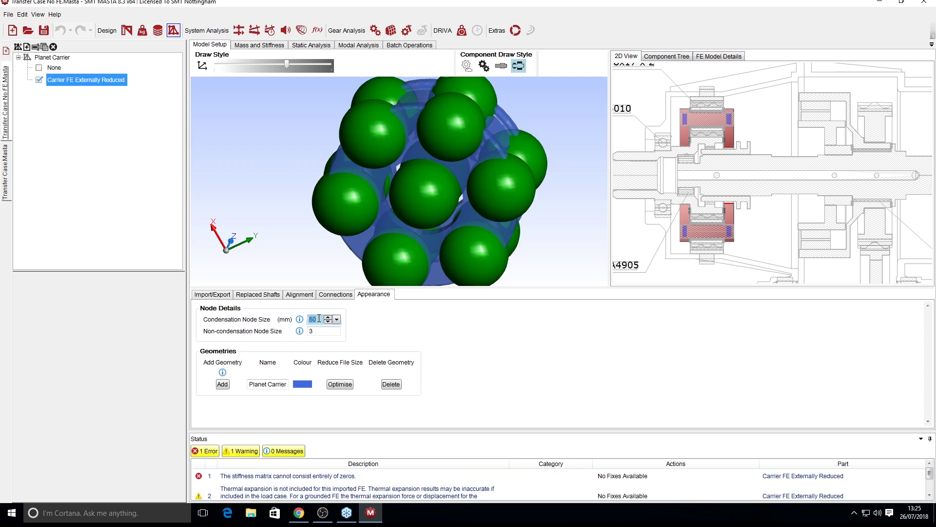
Revert the condensation node size to 5 and recolour the carrier from royal blue to purple
{"action": "key", "text": "Return"}
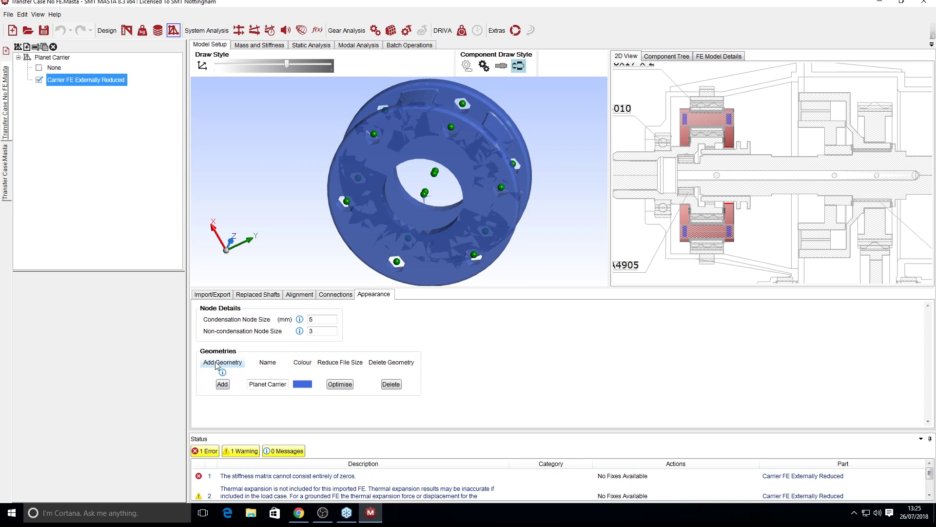
{"action": "left_click", "coordinate": [309, 385]}
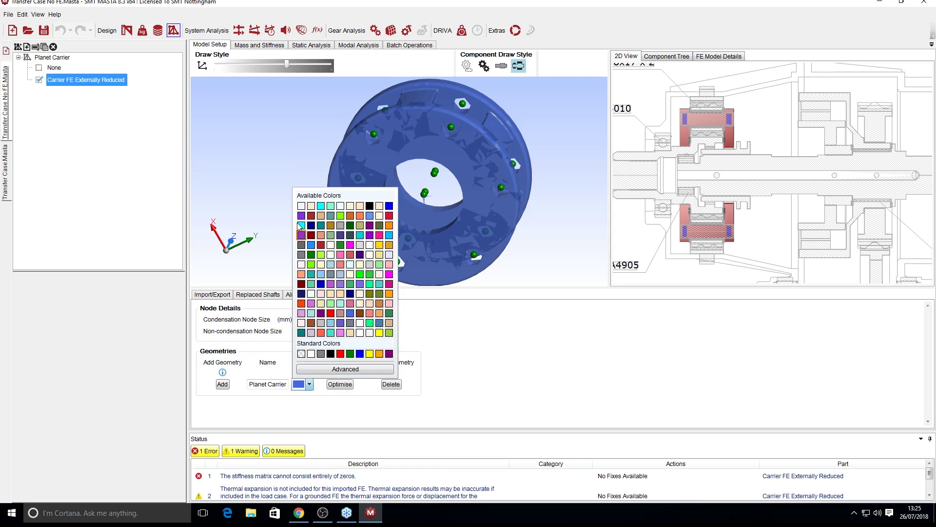
{"action": "left_click", "coordinate": [301, 215]}
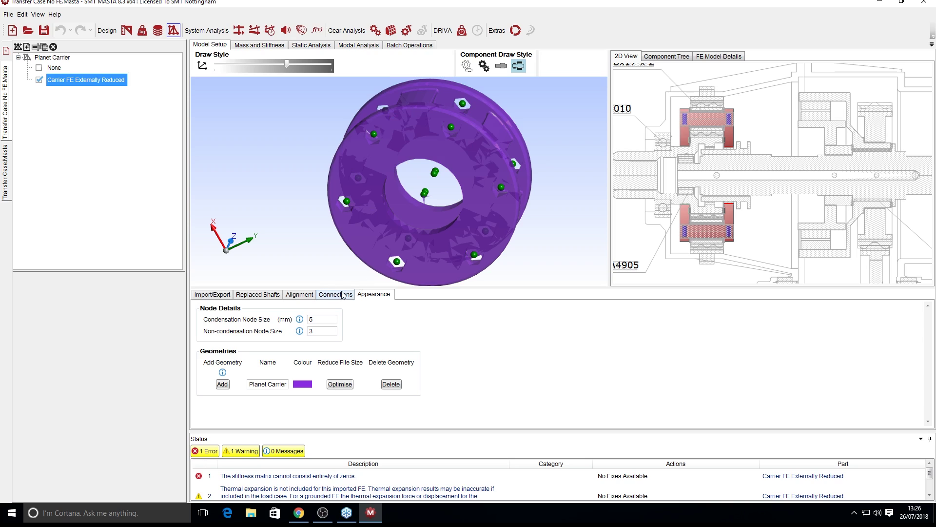
Import the reduced stiffness matrix from Stiffness.txt using newtons and metres
{"action": "left_click", "coordinate": [263, 45]}
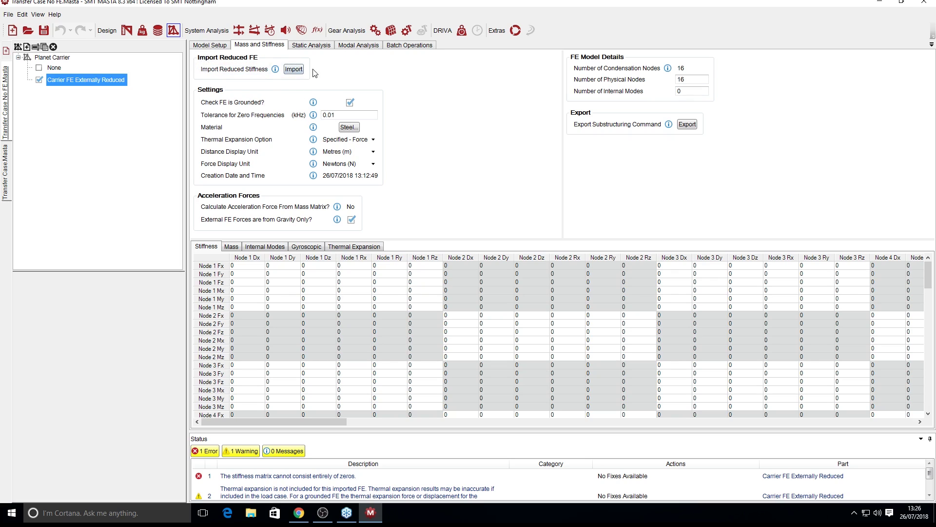
{"action": "left_click", "coordinate": [294, 69]}
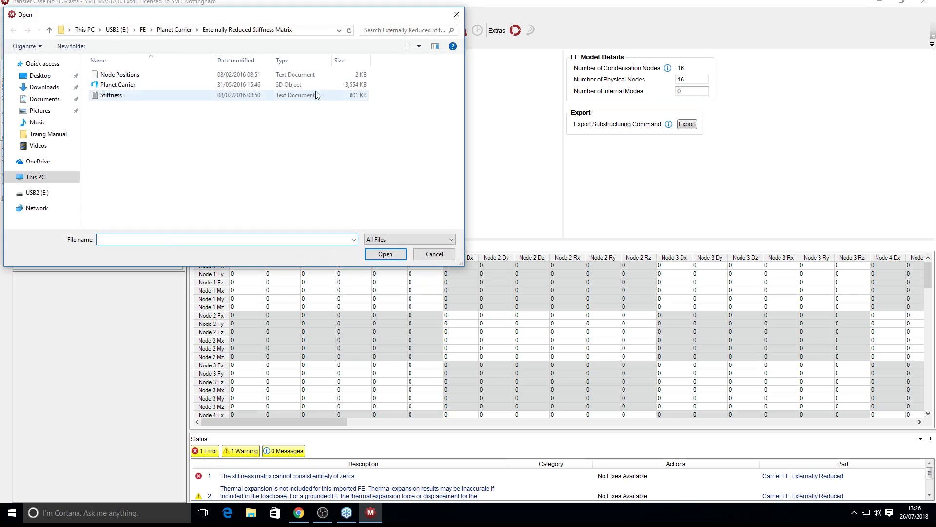
{"action": "left_click", "coordinate": [98, 98]}
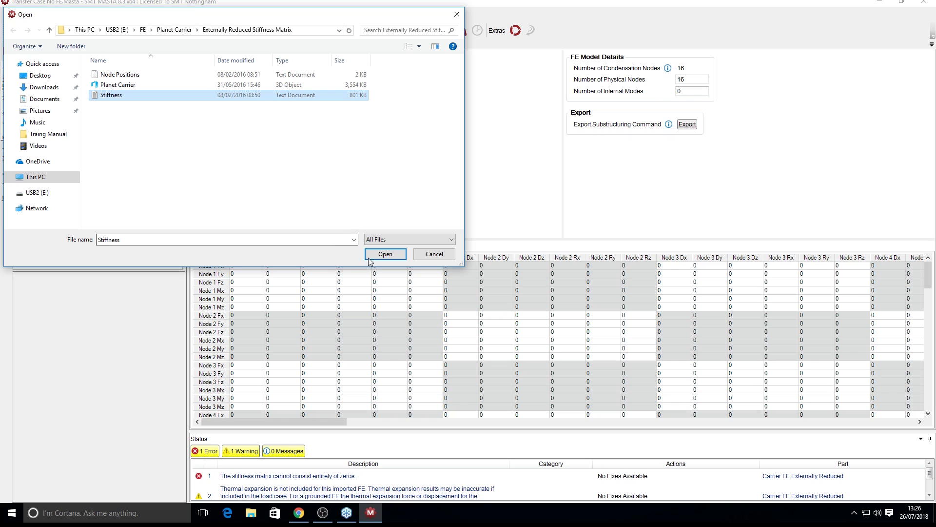
{"action": "left_click", "coordinate": [384, 254]}
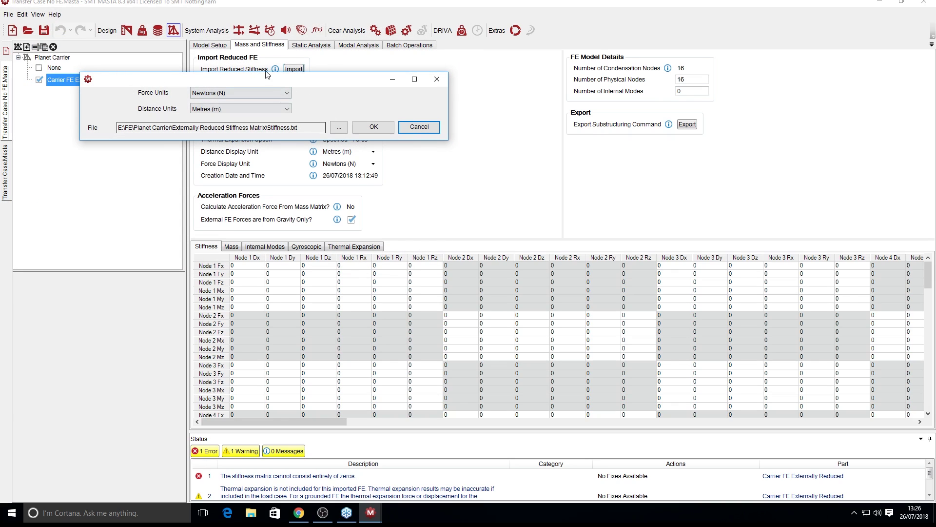
{"action": "left_click", "coordinate": [373, 127]}
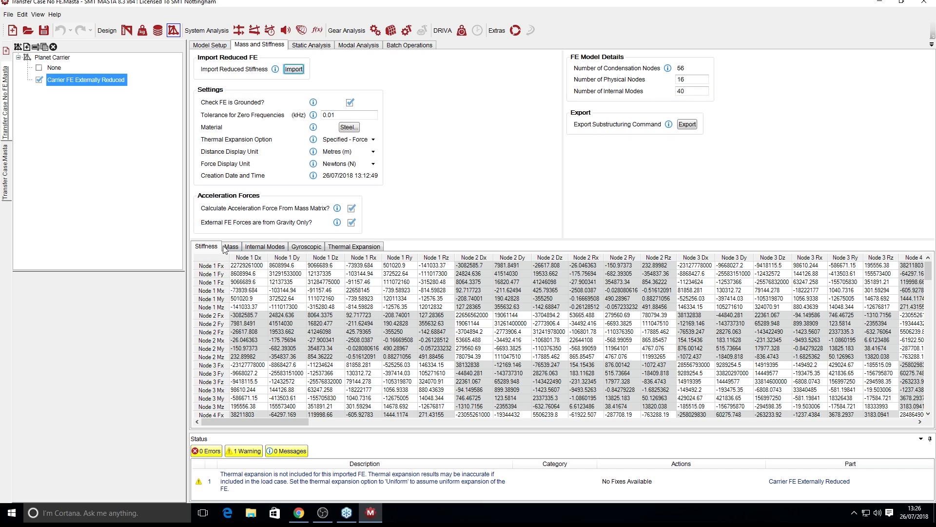
View the mass matrix, then inspect the first value of the imported stiffness matrix
{"action": "left_click", "coordinate": [232, 248]}
{"action": "left_click", "coordinate": [211, 247]}
{"action": "left_click", "coordinate": [252, 266]}
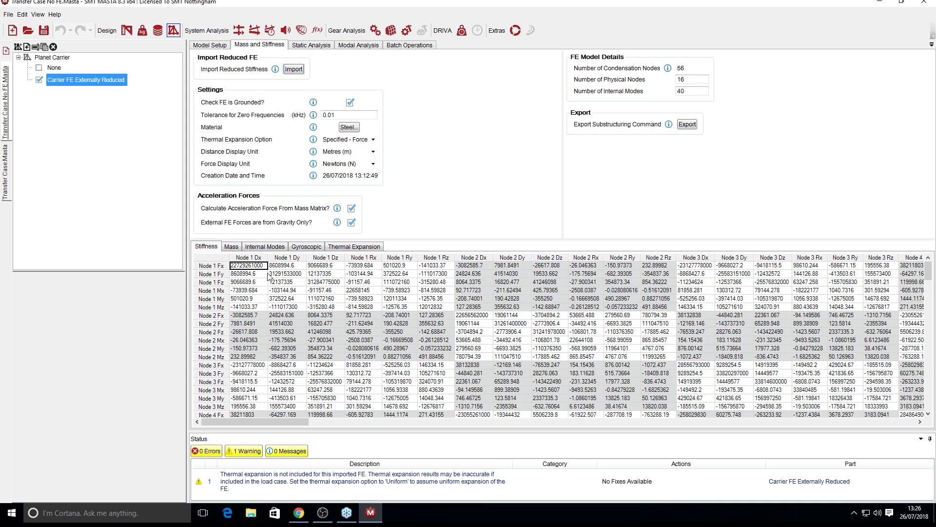
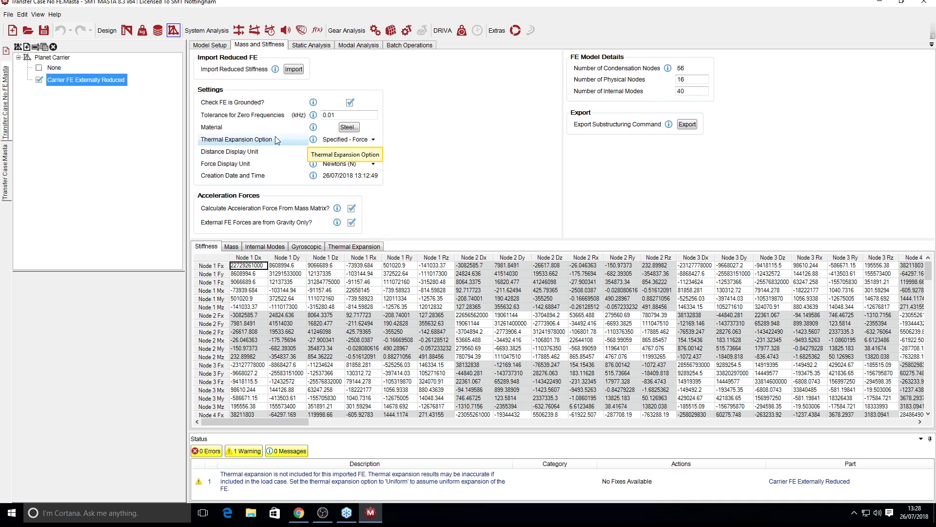
Switch thermal expansion to Uniform, then revert it to Specified - Force
{"action": "left_click", "coordinate": [371, 140]}
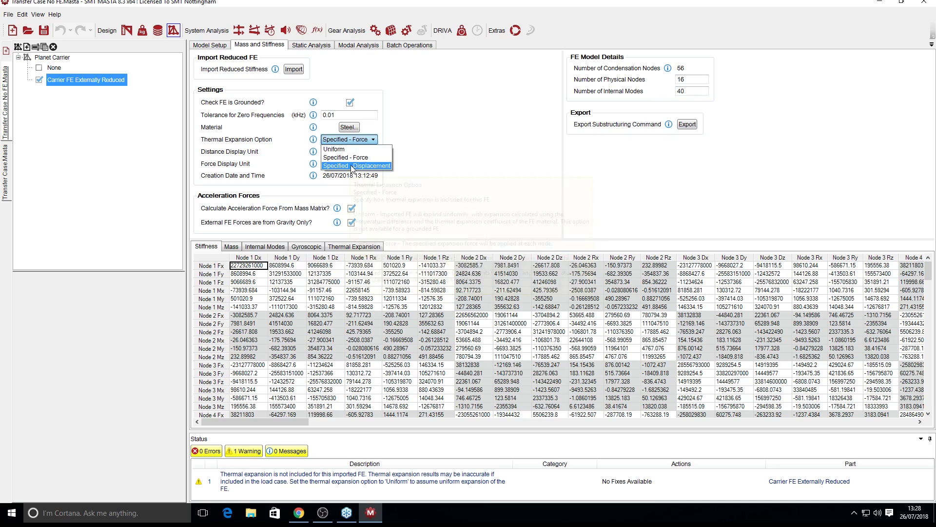
{"action": "left_click", "coordinate": [347, 149]}
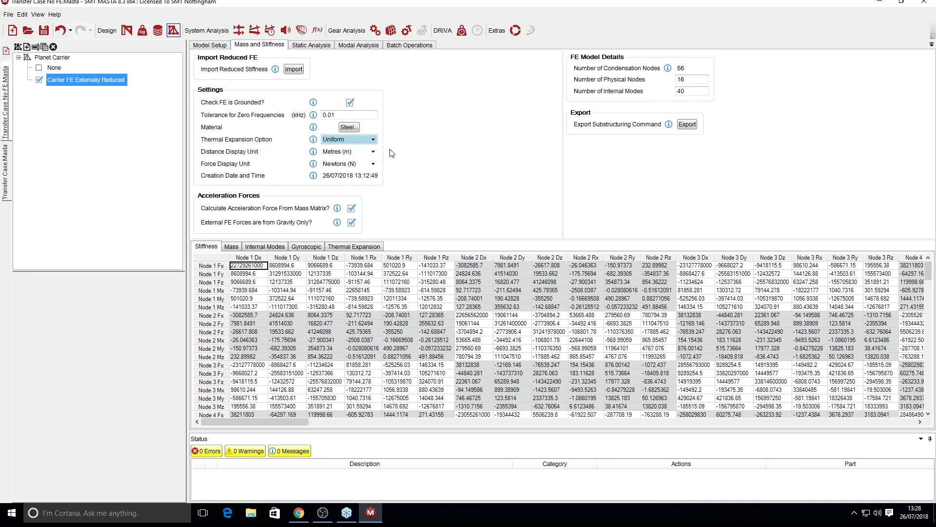
{"action": "left_click", "coordinate": [341, 139]}
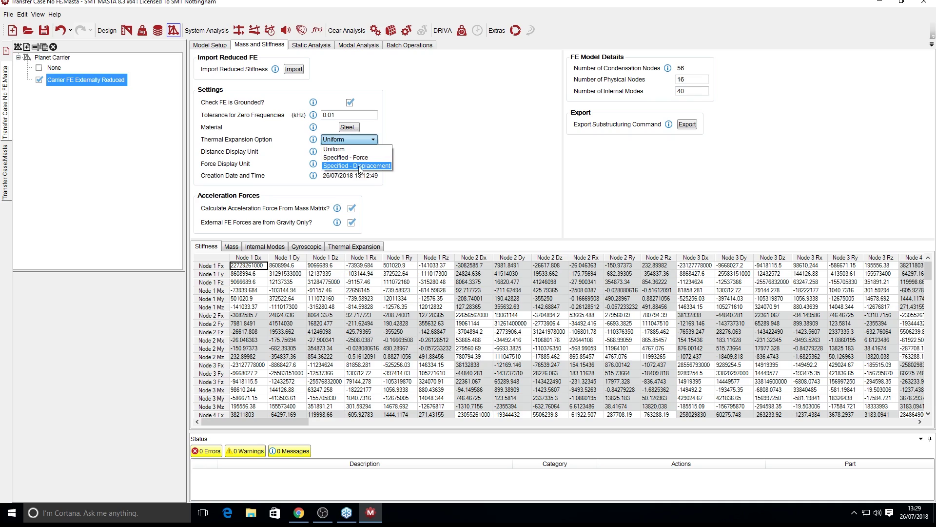
{"action": "left_click", "coordinate": [352, 157]}
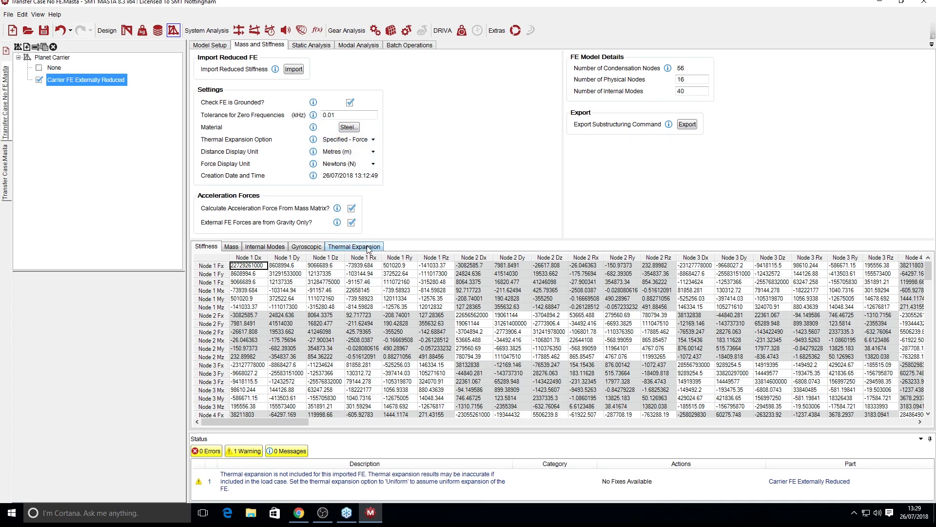
Show the carrier FE's per-node thermal expansion coefficients, all zero, from Radial Clearance X onward
{"action": "left_click", "coordinate": [350, 247]}
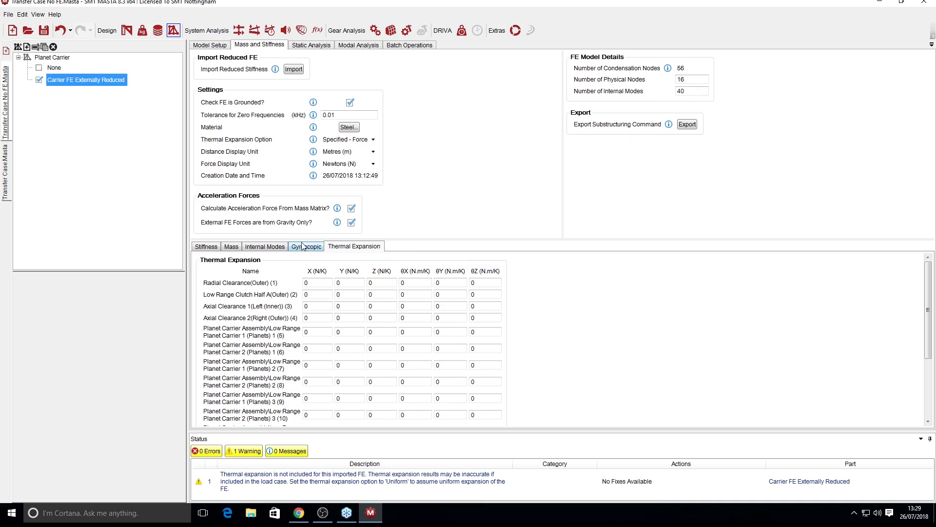
{"action": "left_click", "coordinate": [311, 283]}
{"action": "scroll", "coordinate": [266, 380], "scroll_direction": "down", "scroll_amount": 3}
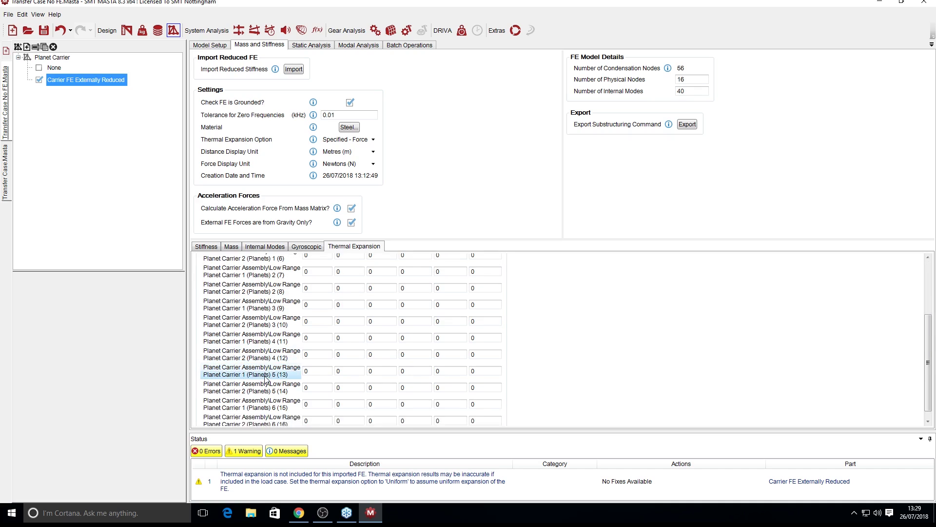
{"action": "scroll", "coordinate": [266, 380], "scroll_direction": "up", "scroll_amount": 3}
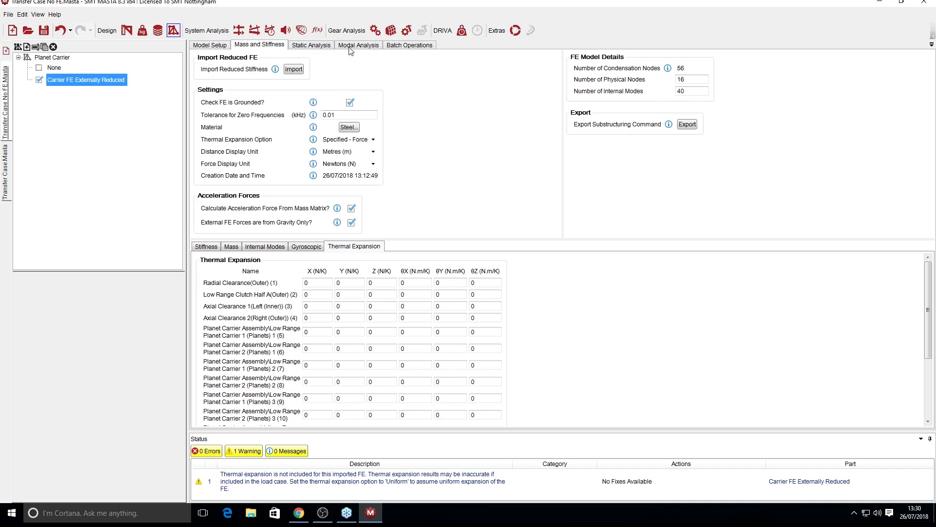
Open the carrier FE's Static Analysis and inspect the 3D model and its zero boundary-condition loads
{"action": "left_click", "coordinate": [318, 46]}
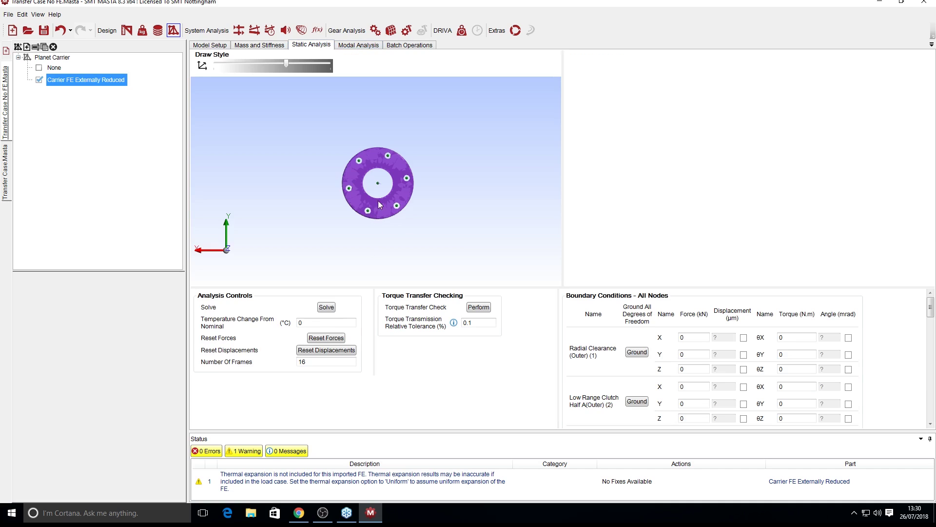
{"action": "left_click_drag", "start_coordinate": [389, 203], "coordinate": [436, 203]}
{"action": "scroll", "coordinate": [396, 195], "scroll_direction": "up", "scroll_amount": 4}
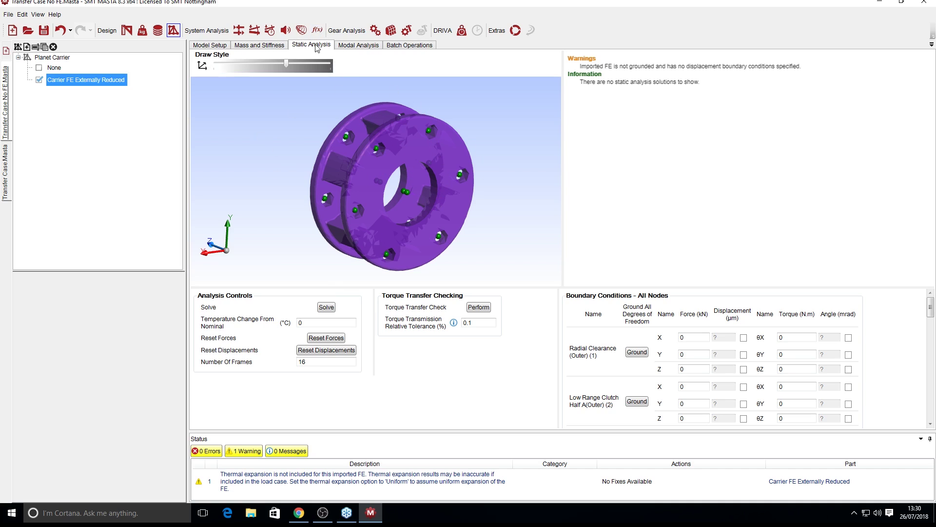
{"action": "scroll", "coordinate": [395, 198], "scroll_direction": "down", "scroll_amount": 2}
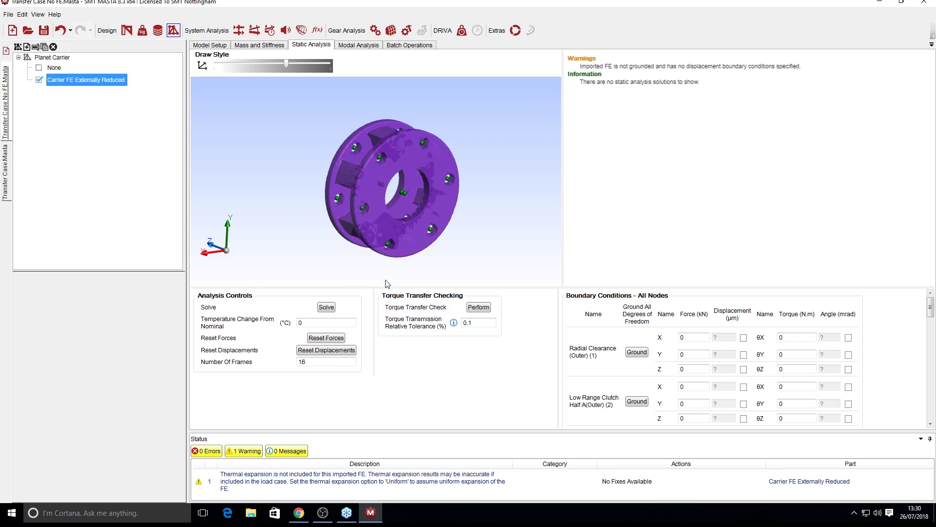
{"action": "scroll", "coordinate": [487, 356], "scroll_direction": "down", "scroll_amount": 5}
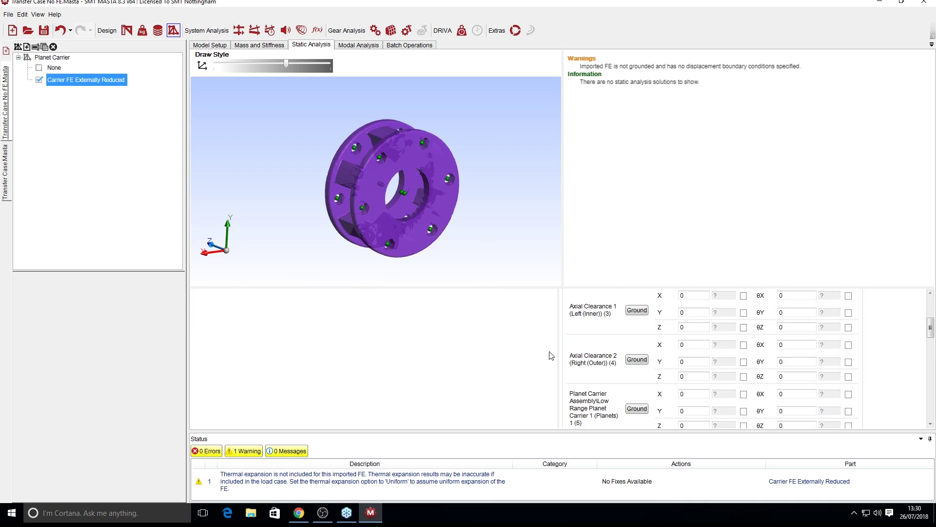
{"action": "scroll", "coordinate": [516, 360], "scroll_direction": "up", "scroll_amount": 5}
{"action": "scroll", "coordinate": [600, 352], "scroll_direction": "down", "scroll_amount": 10}
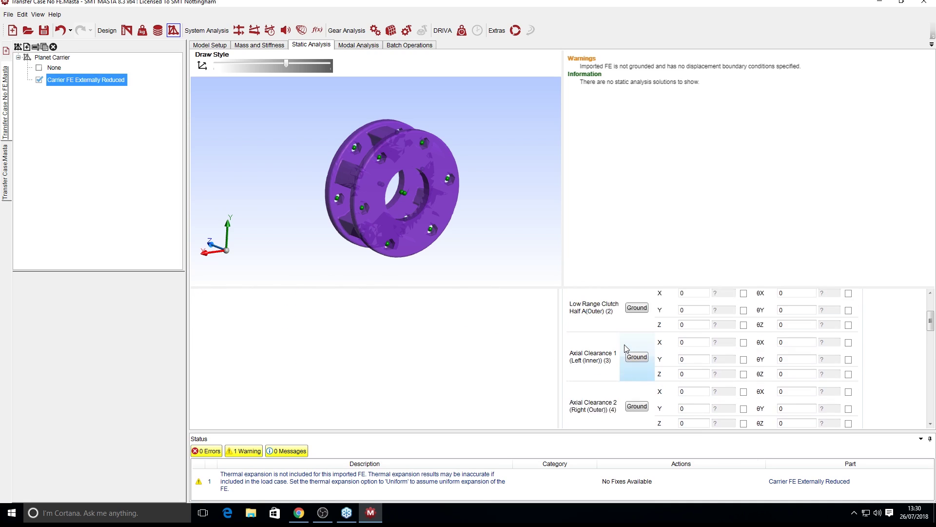
{"action": "scroll", "coordinate": [626, 348], "scroll_direction": "up", "scroll_amount": 10}
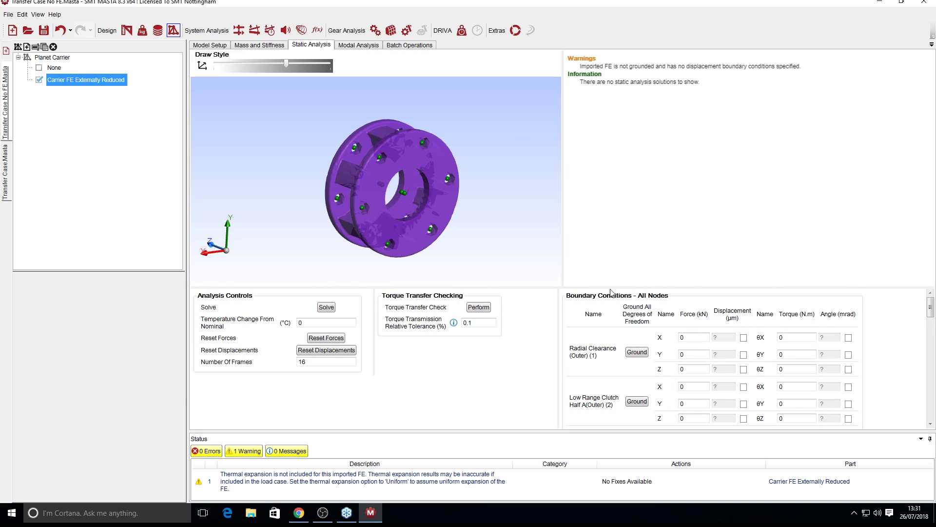
Ground the Radial Clearance node by fixing all its degrees of freedom
{"action": "left_click", "coordinate": [404, 192]}
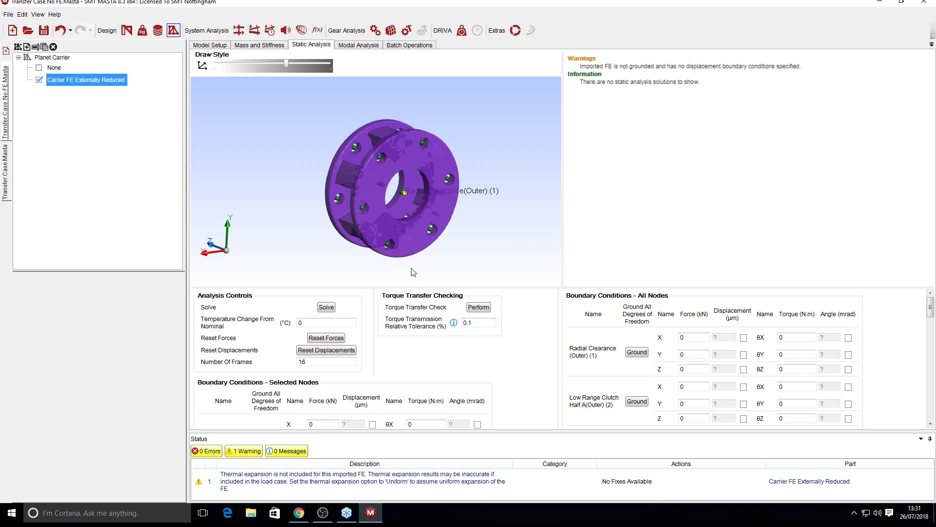
{"action": "scroll", "coordinate": [260, 397], "scroll_direction": "down", "scroll_amount": 1}
{"action": "scroll", "coordinate": [251, 400], "scroll_direction": "down", "scroll_amount": 3}
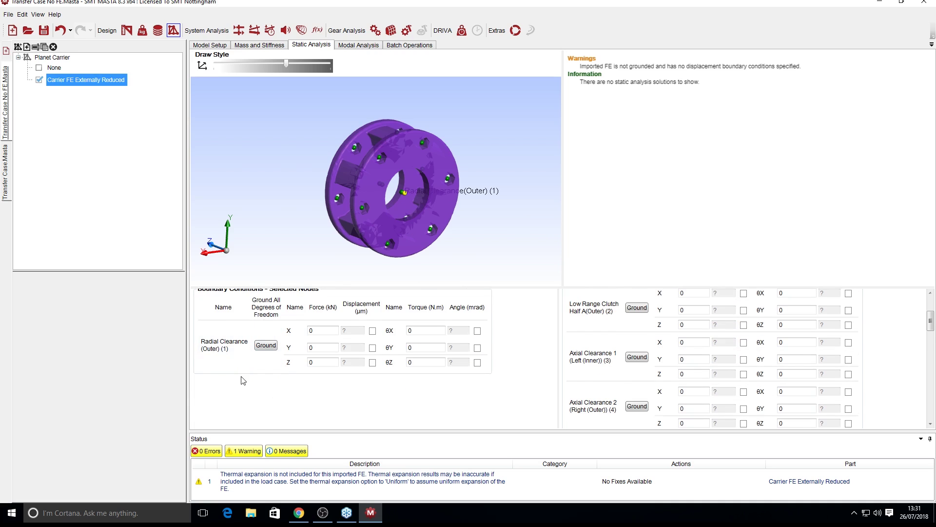
{"action": "scroll", "coordinate": [242, 379], "scroll_direction": "up", "scroll_amount": 2}
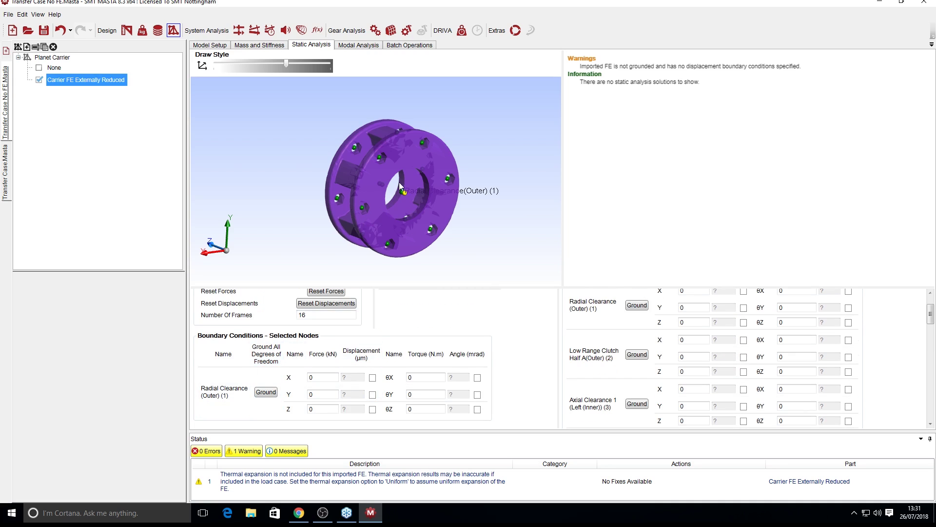
{"action": "left_click", "coordinate": [266, 392]}
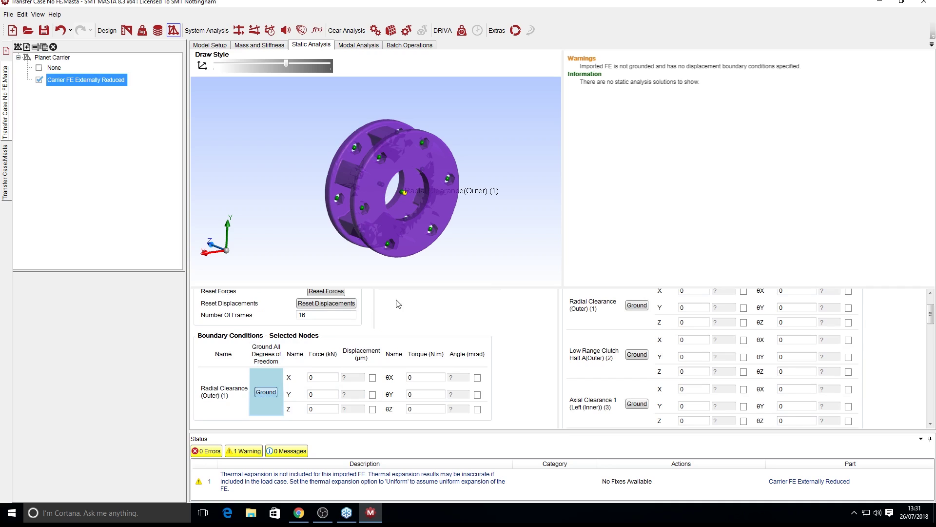
{"action": "scroll", "coordinate": [438, 170], "scroll_direction": "up", "scroll_amount": 3}
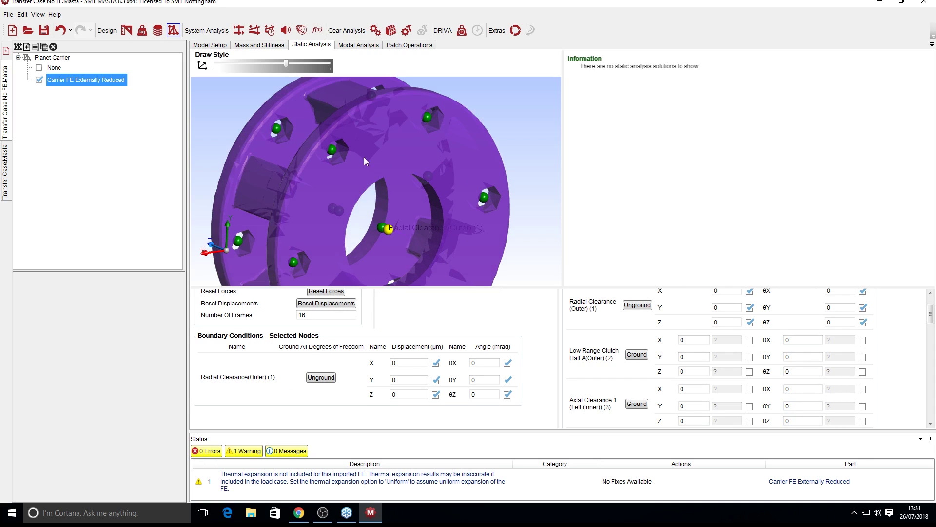
Give a planet carrier node a Force Z of 50 and solve the static analysis
{"action": "left_click", "coordinate": [336, 151]}
{"action": "scroll", "coordinate": [293, 229], "scroll_direction": "down", "scroll_amount": 3}
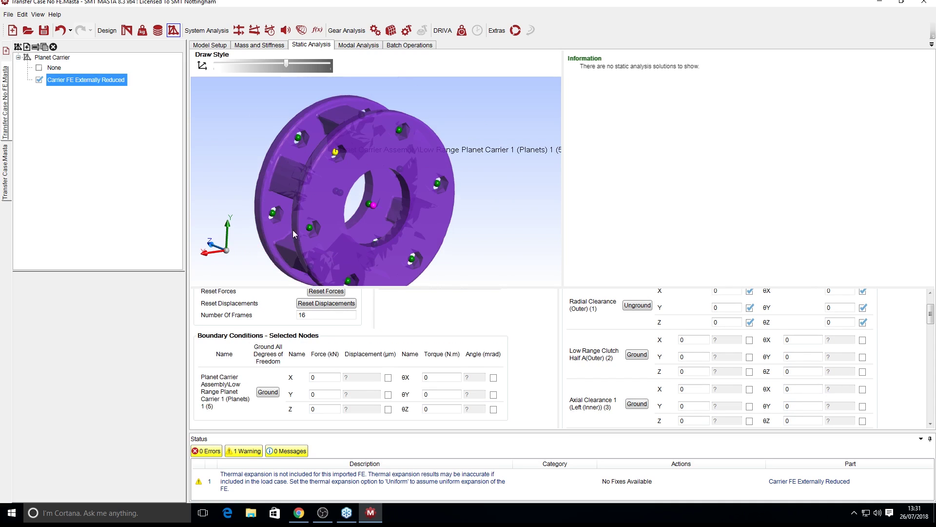
{"action": "left_click", "coordinate": [318, 410]}
{"action": "left_click", "coordinate": [317, 410]}
{"action": "type", "text": "50"}
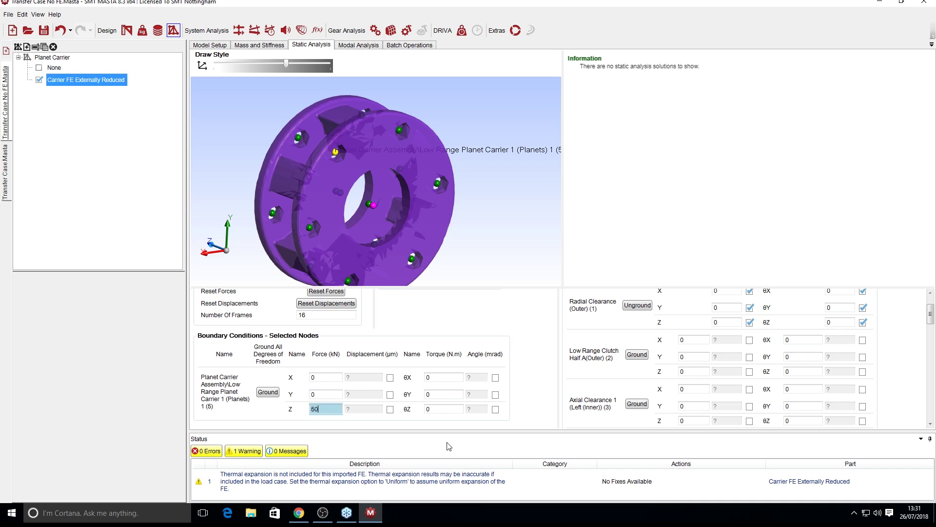
{"action": "scroll", "coordinate": [417, 327], "scroll_direction": "up", "scroll_amount": 2}
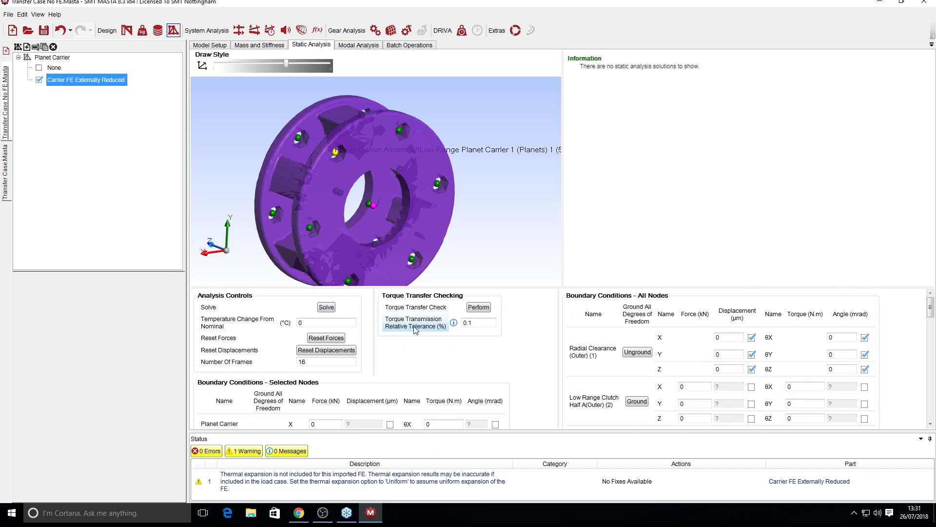
{"action": "left_click", "coordinate": [326, 307]}
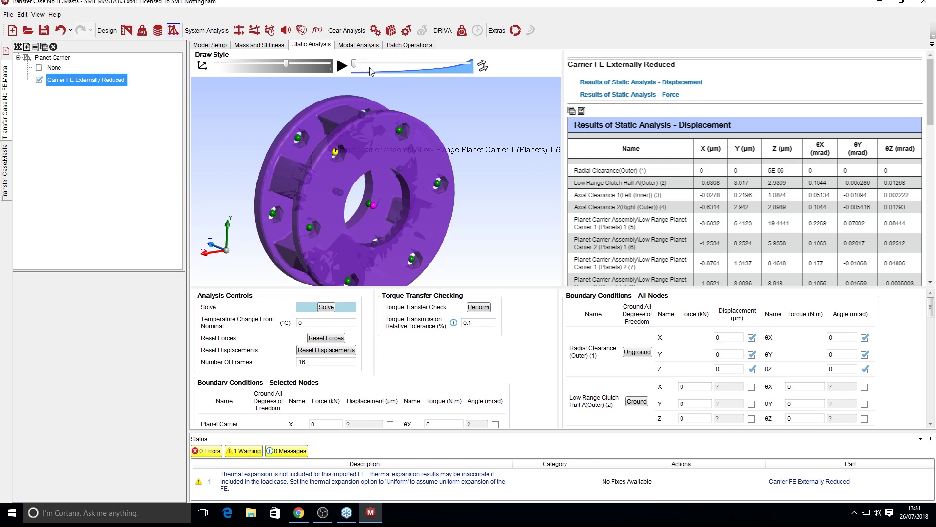
{"action": "left_click_drag", "start_coordinate": [355, 64], "coordinate": [386, 126]}
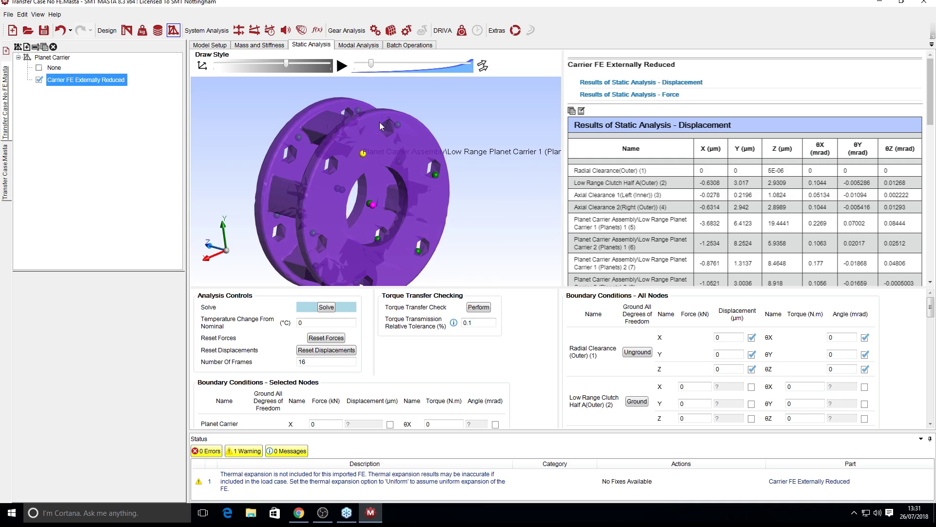
{"action": "scroll", "coordinate": [370, 127], "scroll_direction": "down", "scroll_amount": 3}
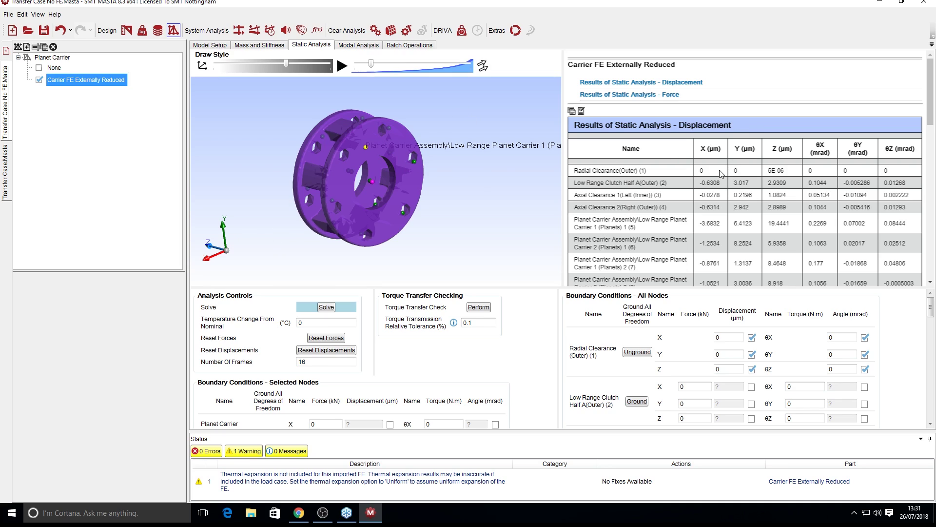
{"action": "scroll", "coordinate": [709, 220], "scroll_direction": "down", "scroll_amount": 10}
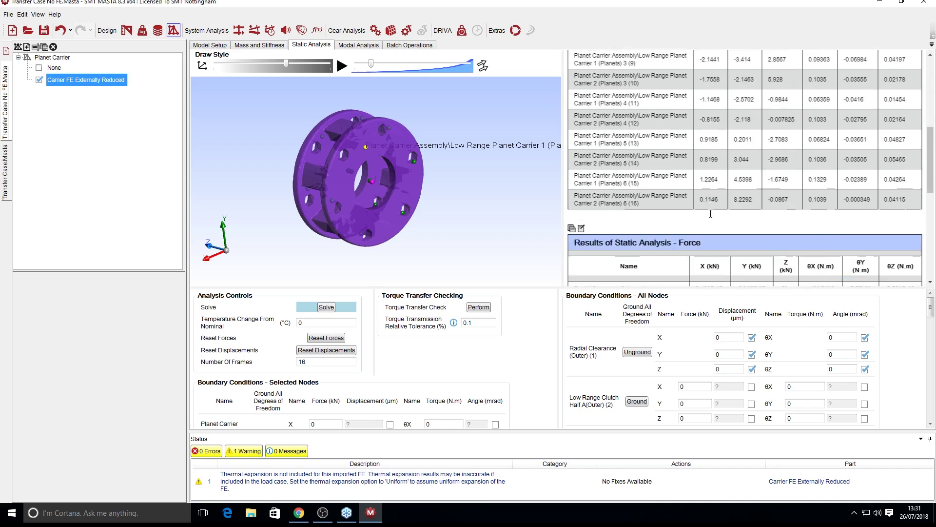
{"action": "scroll", "coordinate": [710, 213], "scroll_direction": "up", "scroll_amount": 10}
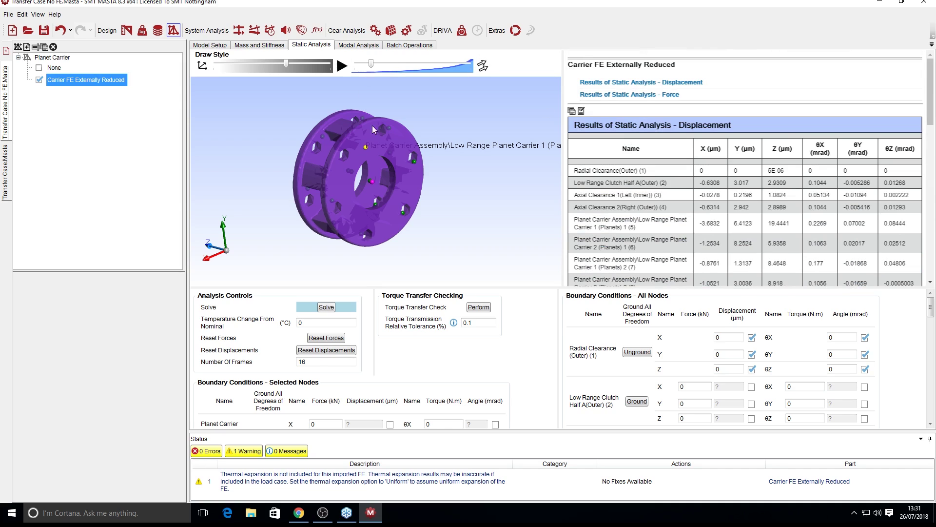
{"action": "left_click_drag", "start_coordinate": [326, 133], "coordinate": [372, 118]}
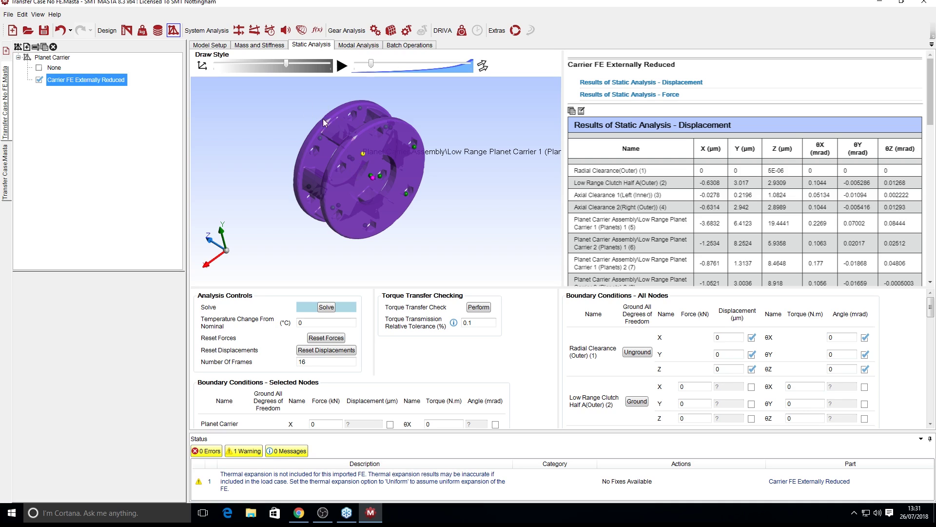
{"action": "left_click_drag", "start_coordinate": [331, 161], "coordinate": [381, 163]}
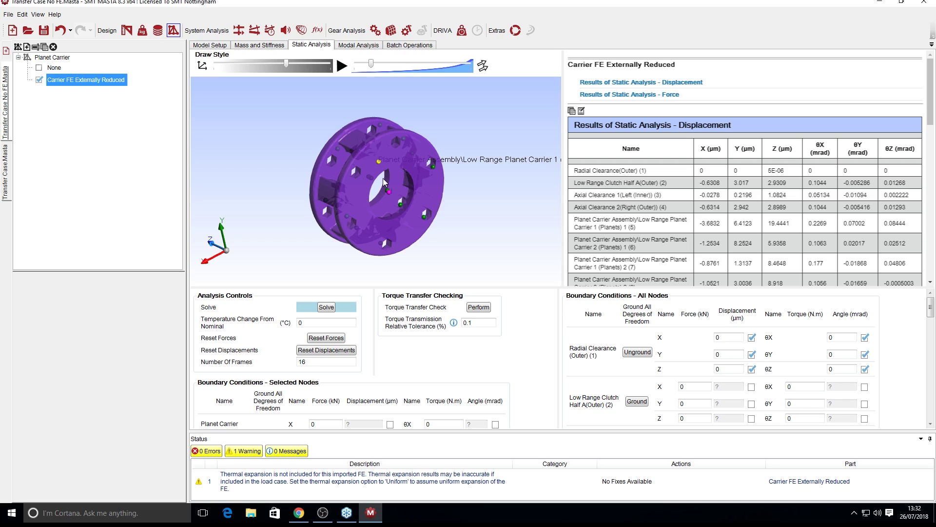
{"action": "left_click", "coordinate": [342, 66]}
{"action": "left_click", "coordinate": [342, 70]}
Run the torque transfer check, review its message, and open the carrier's Modal Analysis
{"action": "left_click", "coordinate": [485, 308]}
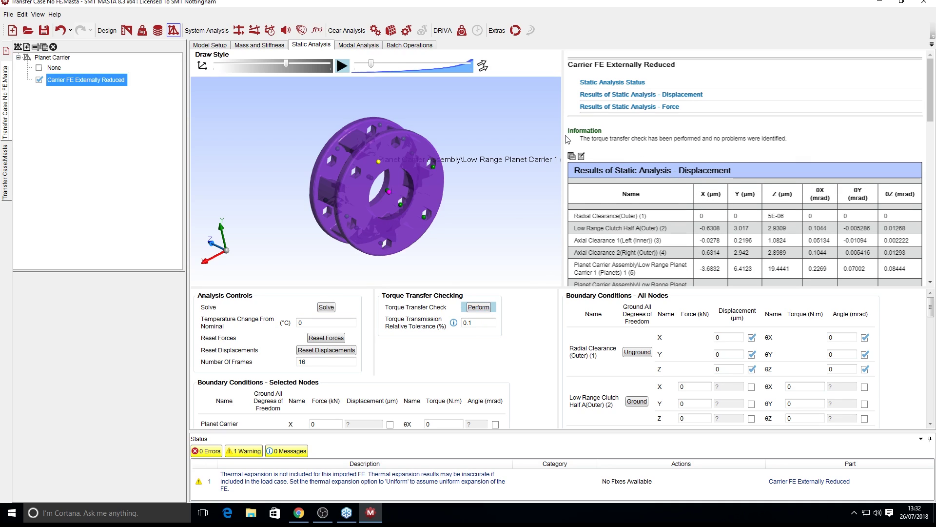
{"action": "left_click_drag", "start_coordinate": [583, 138], "coordinate": [780, 139]}
{"action": "left_click", "coordinate": [794, 143]}
{"action": "left_click", "coordinate": [358, 45]}
{"action": "mouse_move", "coordinate": [361, 158]}
{"action": "left_mouse_down"}
{"action": "mouse_move", "coordinate": [406, 183]}
{"action": "mouse_move", "coordinate": [347, 161]}
{"action": "left_mouse_up"}
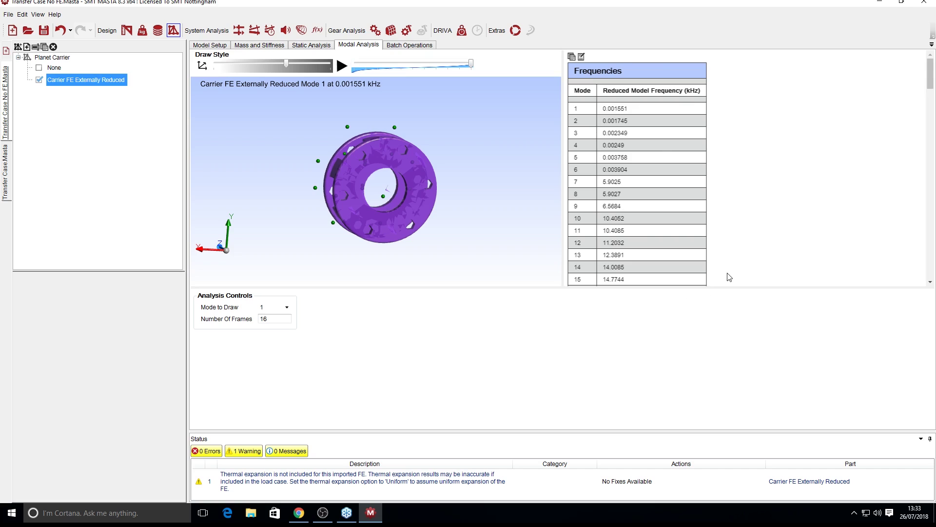
{"action": "left_click_drag", "start_coordinate": [322, 169], "coordinate": [390, 181]}
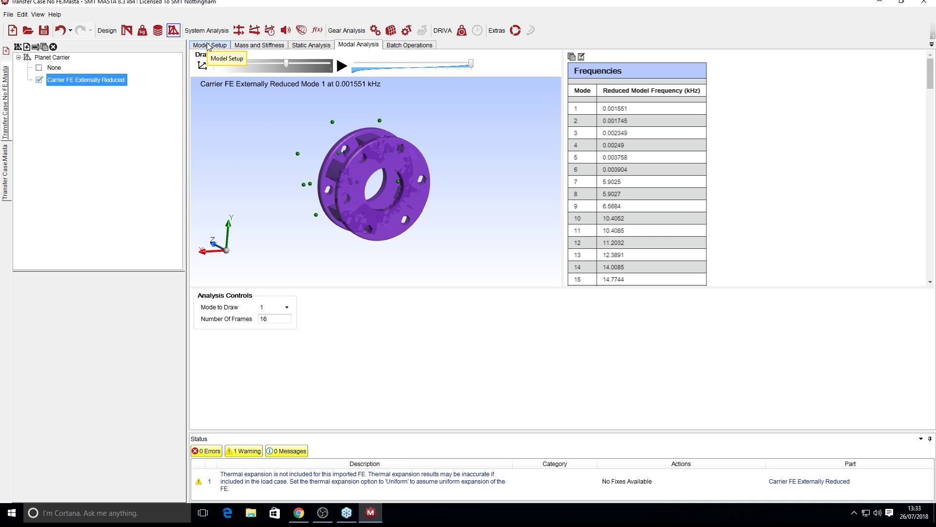
{"action": "left_click_drag", "start_coordinate": [380, 170], "coordinate": [417, 179]}
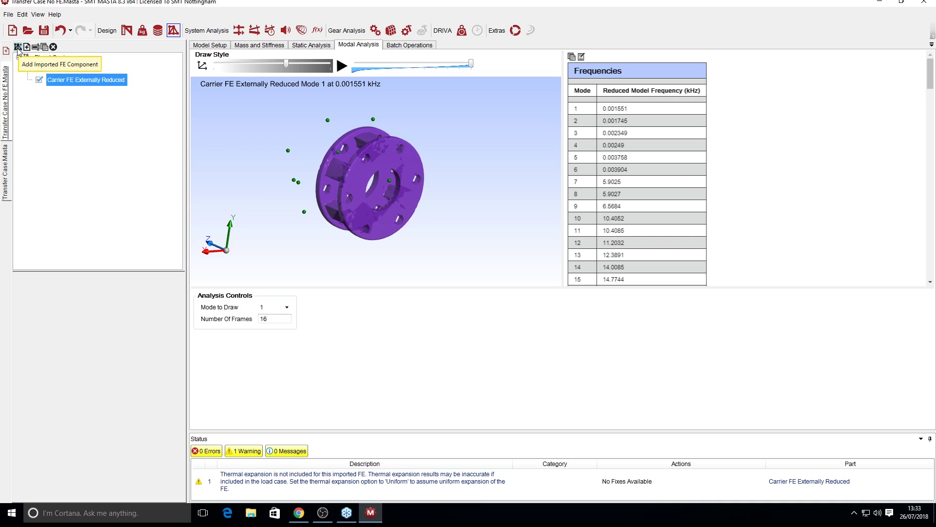
Add a new imported FE component named Housing in the model setup
{"action": "left_click", "coordinate": [210, 45]}
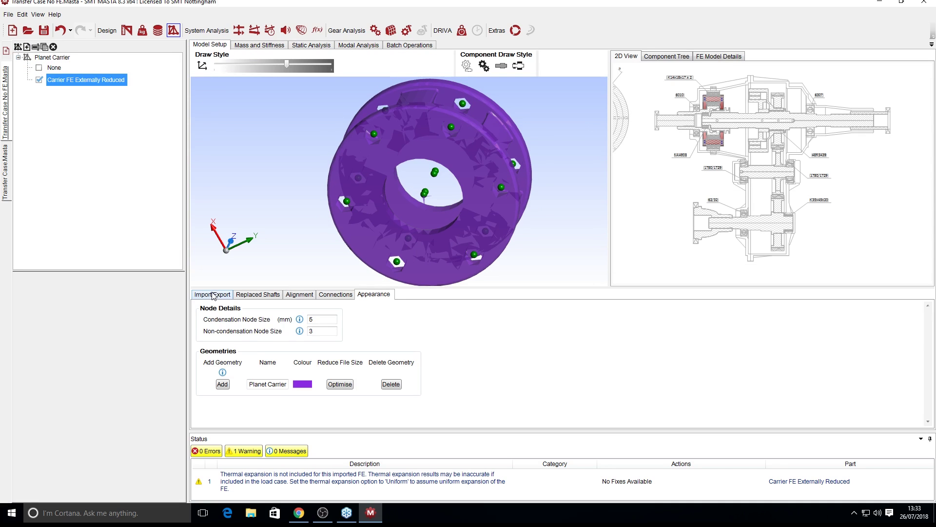
{"action": "left_click", "coordinate": [213, 294]}
{"action": "left_click", "coordinate": [18, 47]}
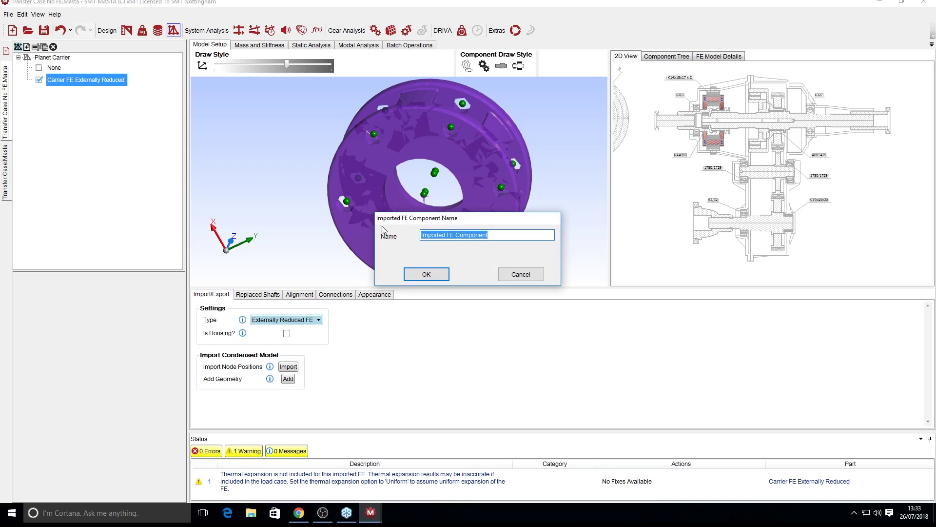
{"action": "key", "text": "BackSpace"}
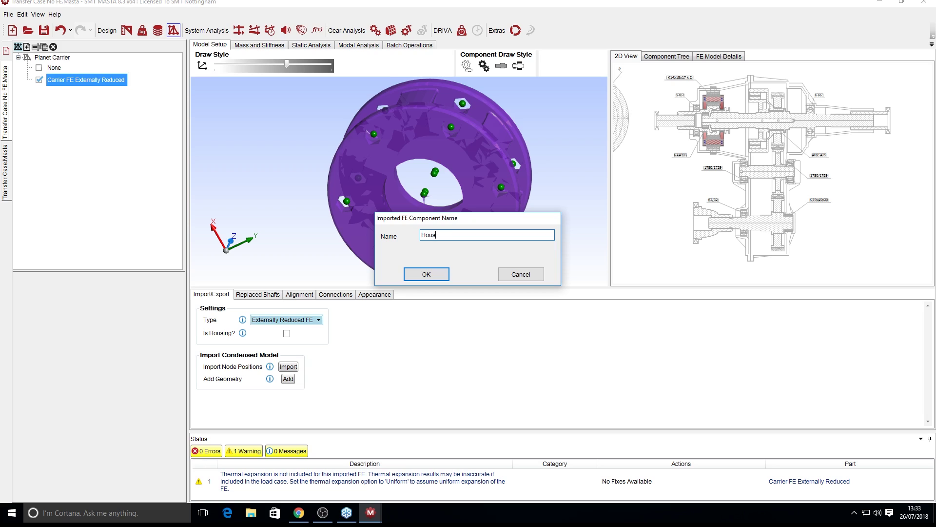
{"action": "key", "text": "Return"}
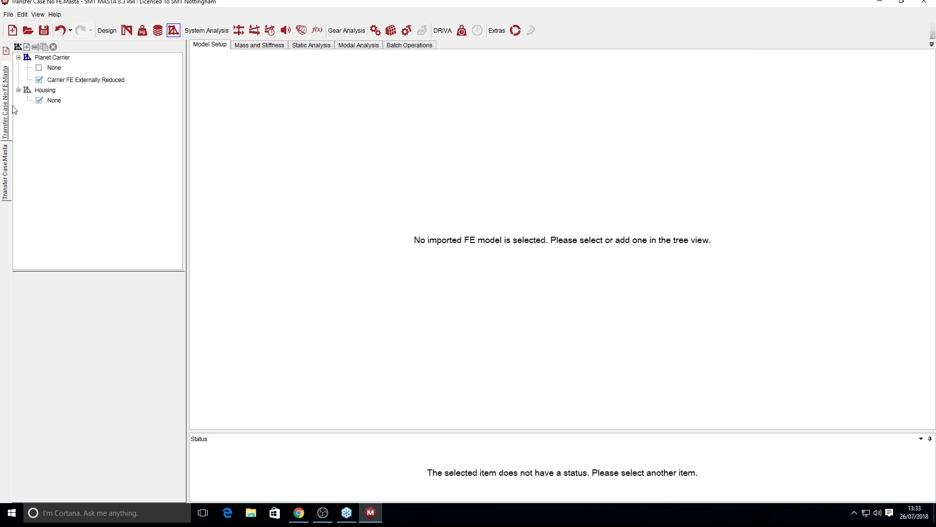
{"action": "left_click", "coordinate": [34, 90]}
Add an imported FE model named 'Full FE Housing' under Housing and select it
{"action": "left_click", "coordinate": [31, 47]}
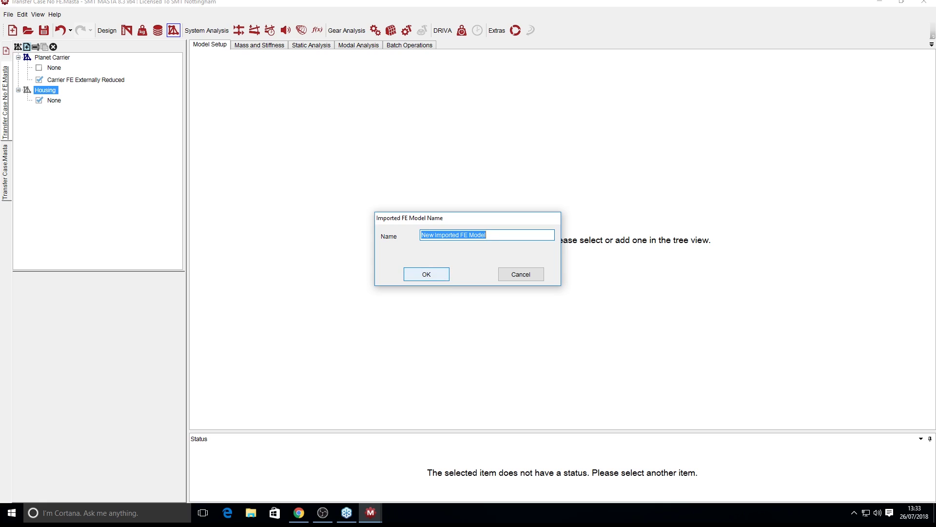
{"action": "type", "text": "Full FE Housing"}
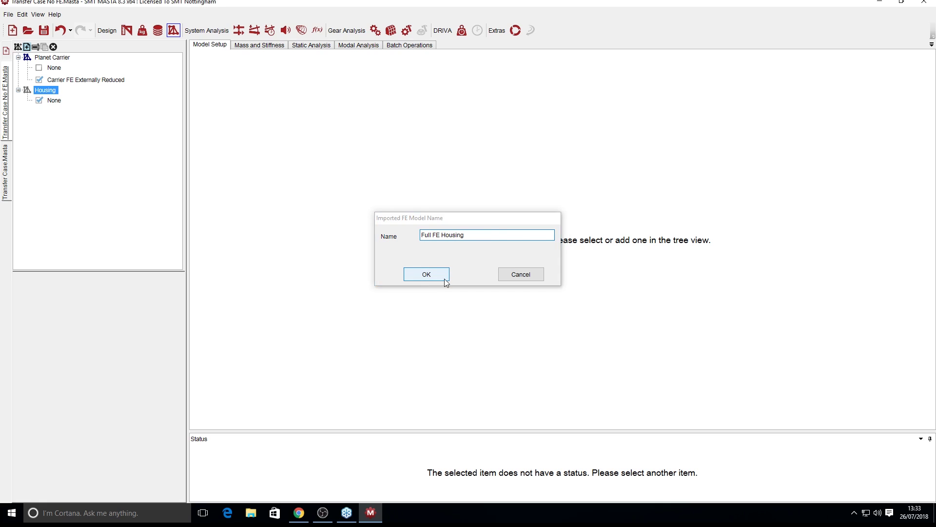
{"action": "left_click", "coordinate": [443, 279]}
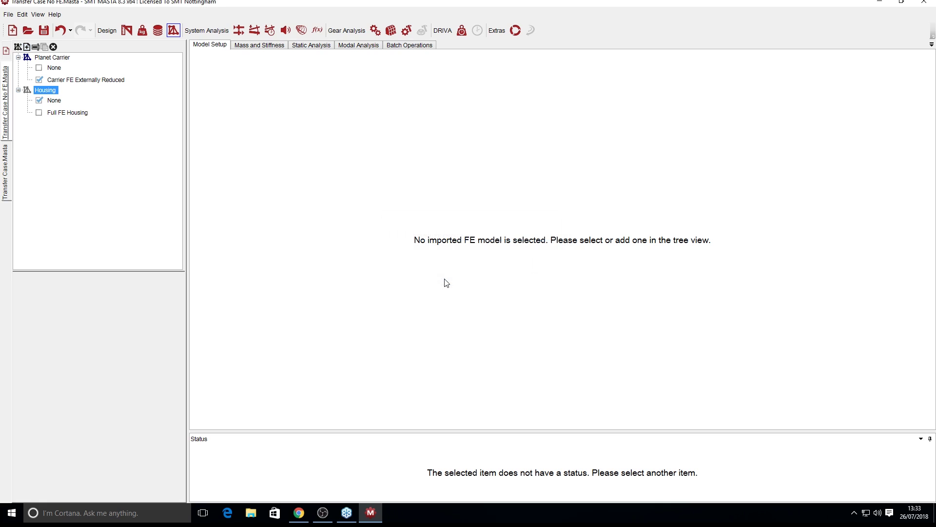
{"action": "left_click", "coordinate": [39, 113]}
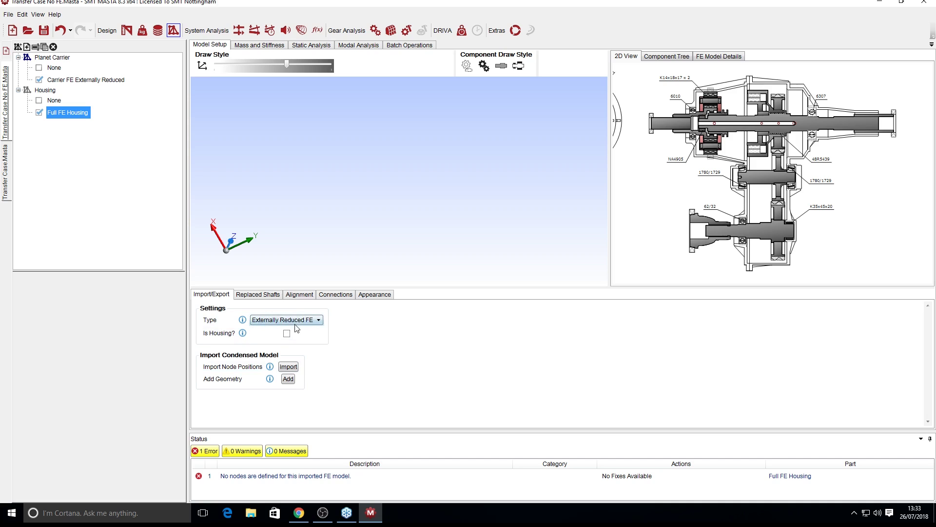
{"action": "mouse_move", "coordinate": [273, 324]}
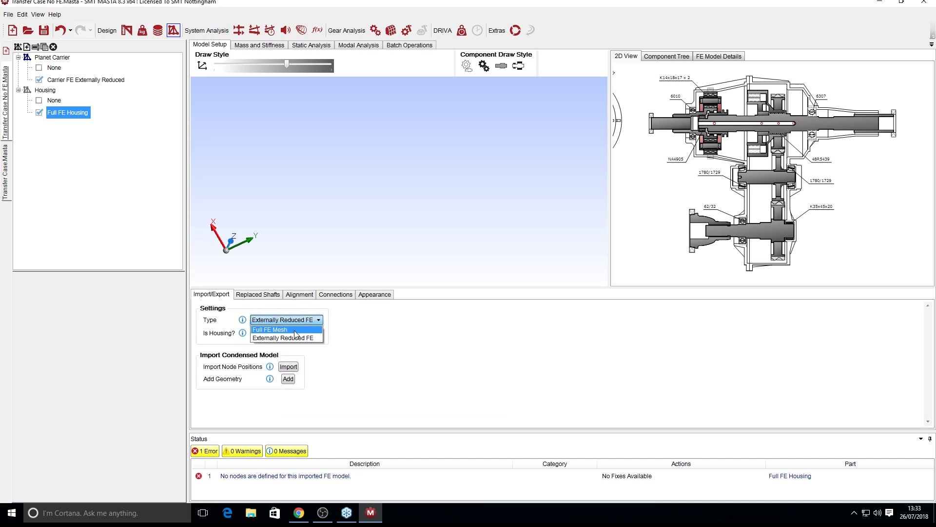
Set the Full FE Housing type to Full FE Mesh and draw the gearbox components in 3D
{"action": "left_click", "coordinate": [269, 330]}
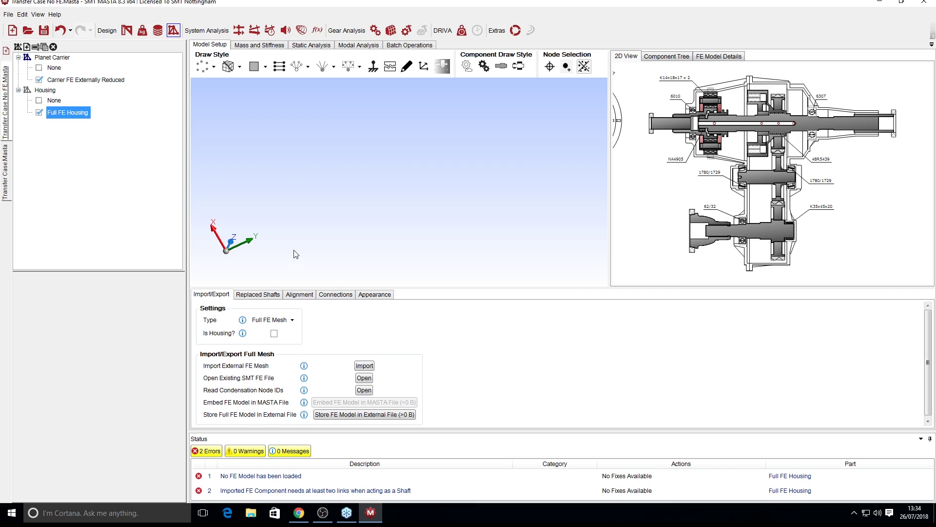
{"action": "left_click", "coordinate": [467, 66]}
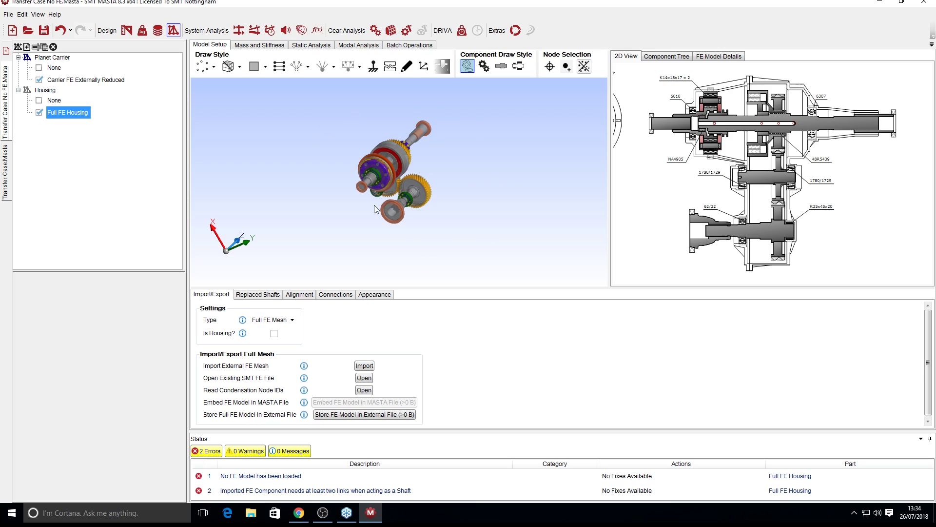
{"action": "left_click_drag", "start_coordinate": [378, 188], "coordinate": [370, 175]}
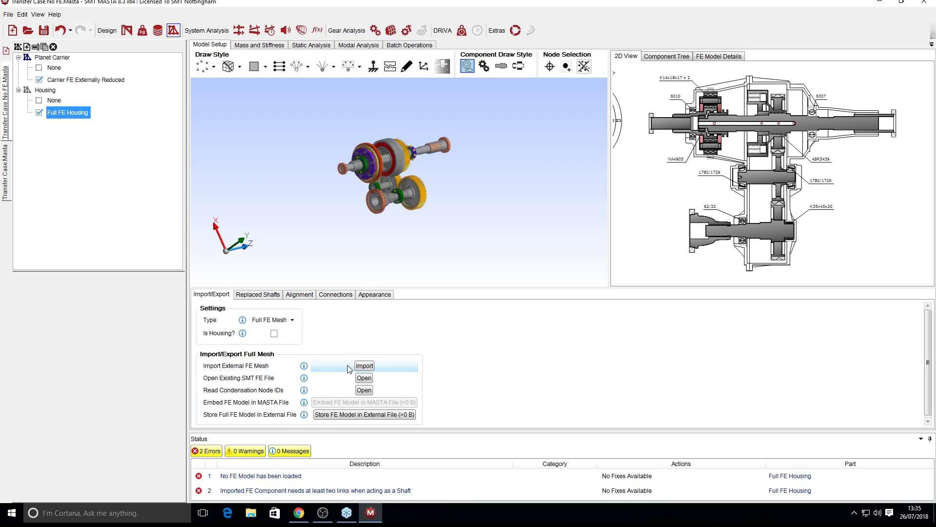
Start an external FE mesh import and browse to FE > Casing > Full FE Mesh Only
{"action": "left_click", "coordinate": [364, 366]}
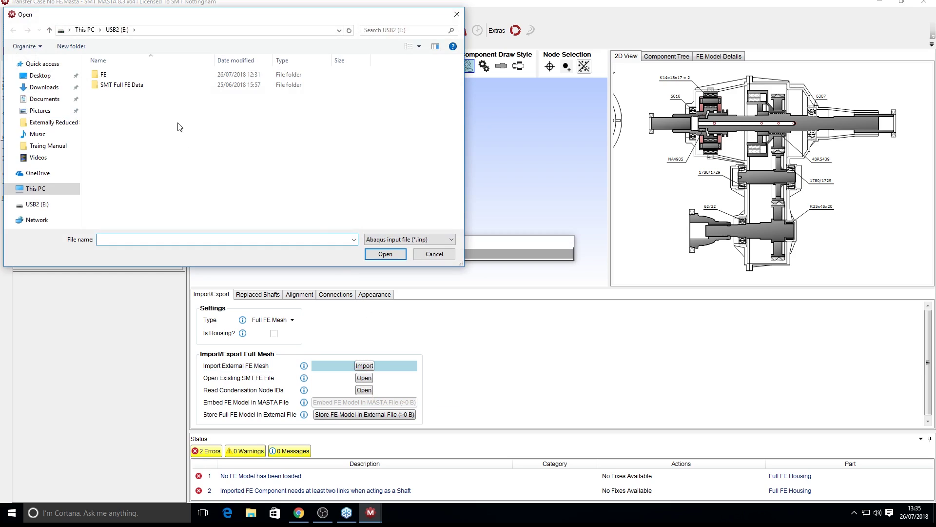
{"action": "double_click", "coordinate": [117, 75]}
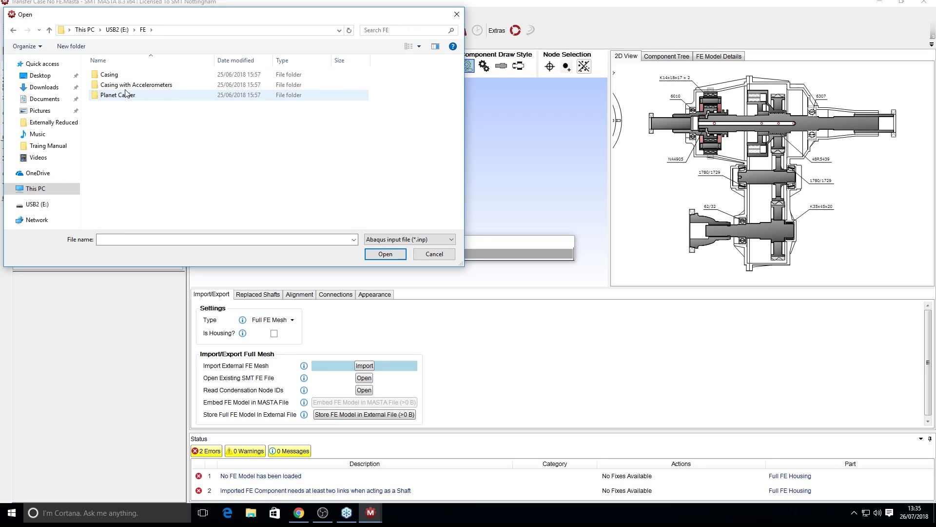
{"action": "double_click", "coordinate": [121, 79]}
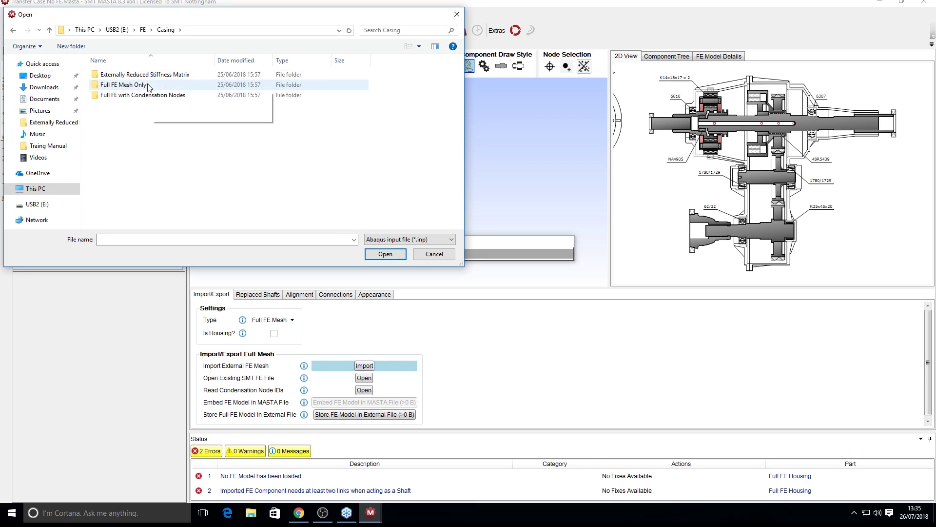
{"action": "left_click", "coordinate": [134, 88]}
{"action": "double_click", "coordinate": [135, 87]}
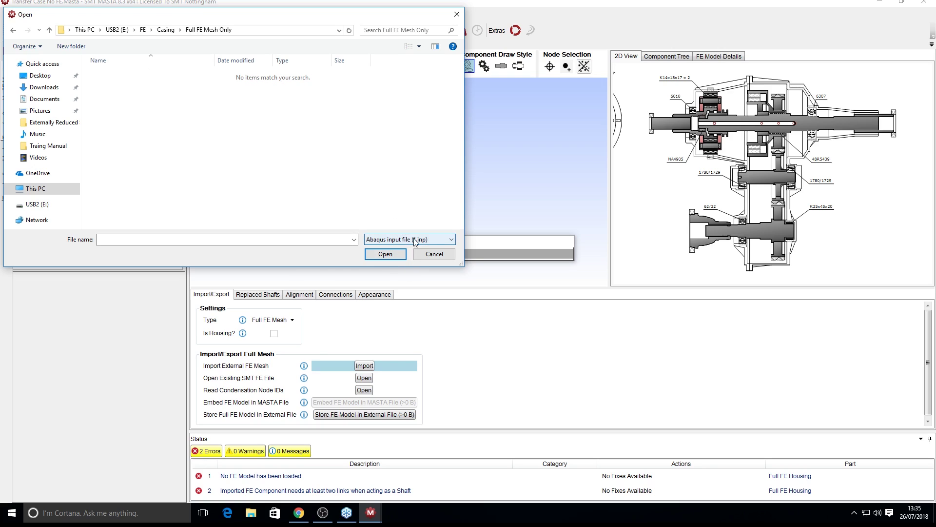
Import Casing Mesh Only with Annulus.cdb via the Ansys .cdb filter, in newtons and metres
{"action": "left_click", "coordinate": [441, 241]}
{"action": "left_click", "coordinate": [392, 257]}
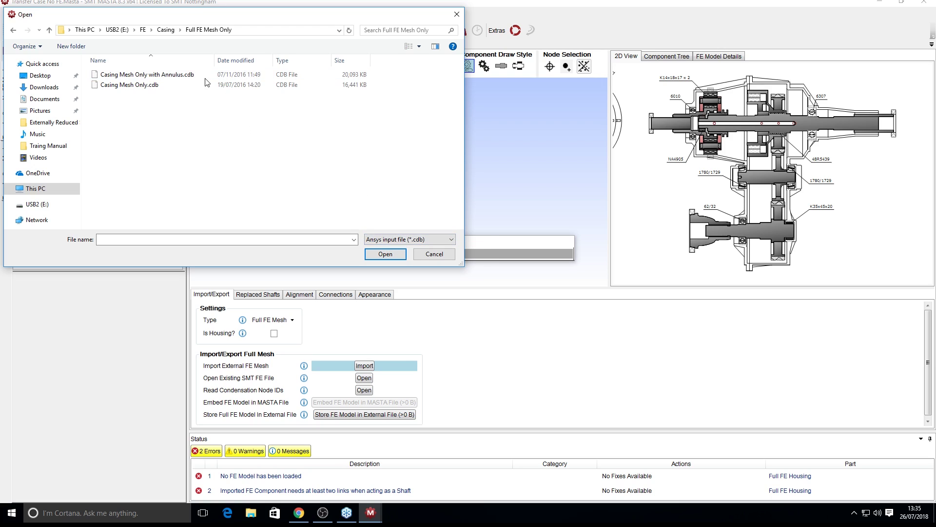
{"action": "left_click", "coordinate": [436, 240]}
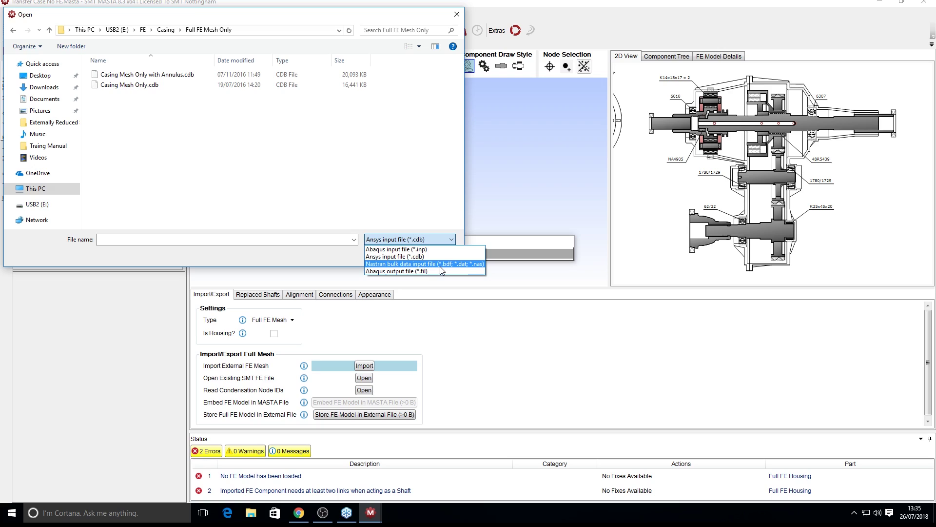
{"action": "left_click", "coordinate": [410, 256]}
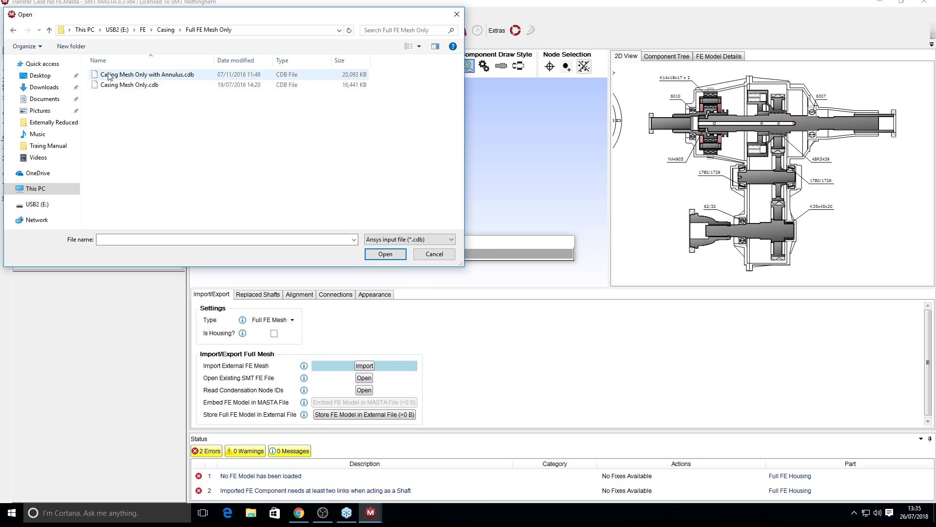
{"action": "left_click", "coordinate": [153, 77]}
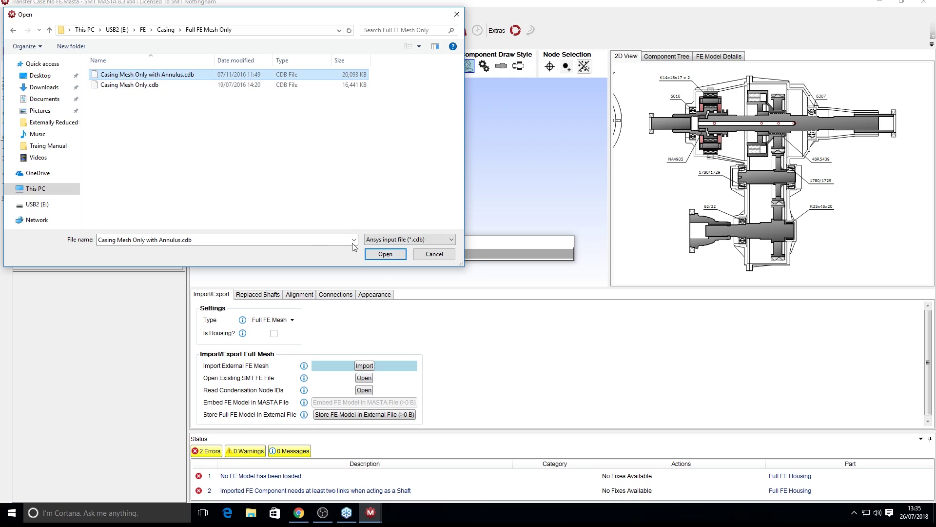
{"action": "left_click", "coordinate": [385, 254]}
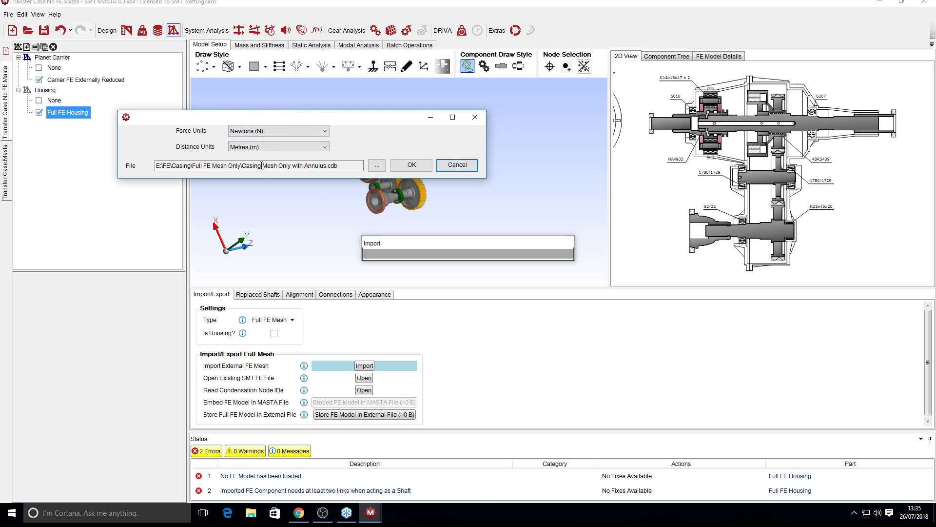
{"action": "left_click", "coordinate": [411, 166]}
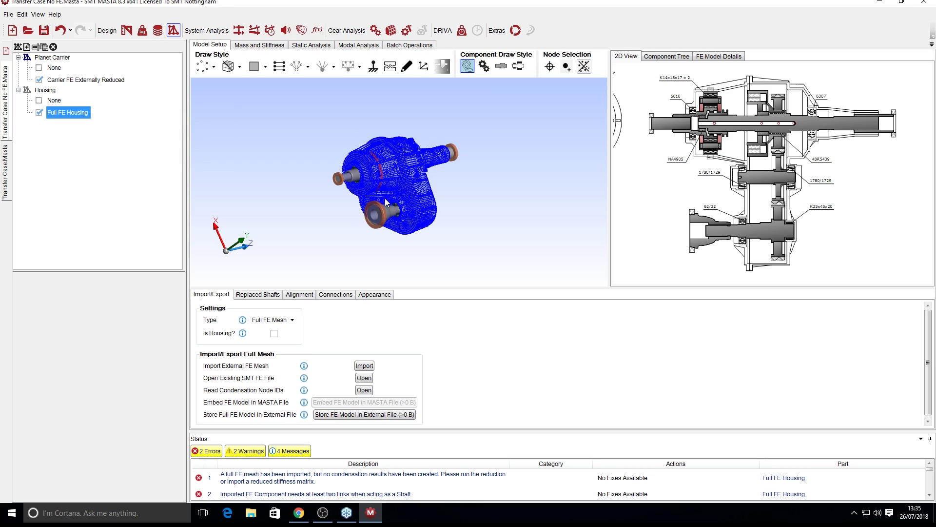
Hide the mesh nodes on the imported housing in the 3D view
{"action": "left_click_drag", "start_coordinate": [382, 201], "coordinate": [363, 223]}
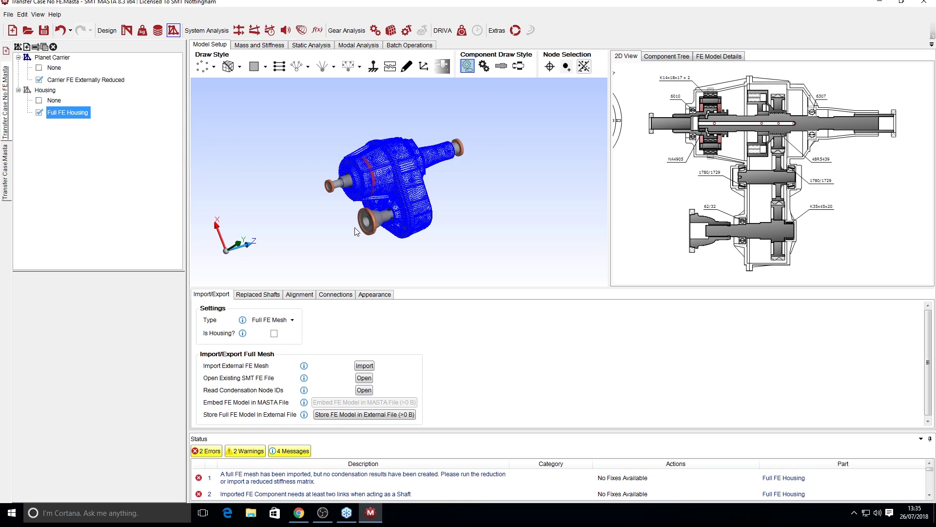
{"action": "left_click", "coordinate": [213, 67]}
{"action": "left_click", "coordinate": [218, 80]}
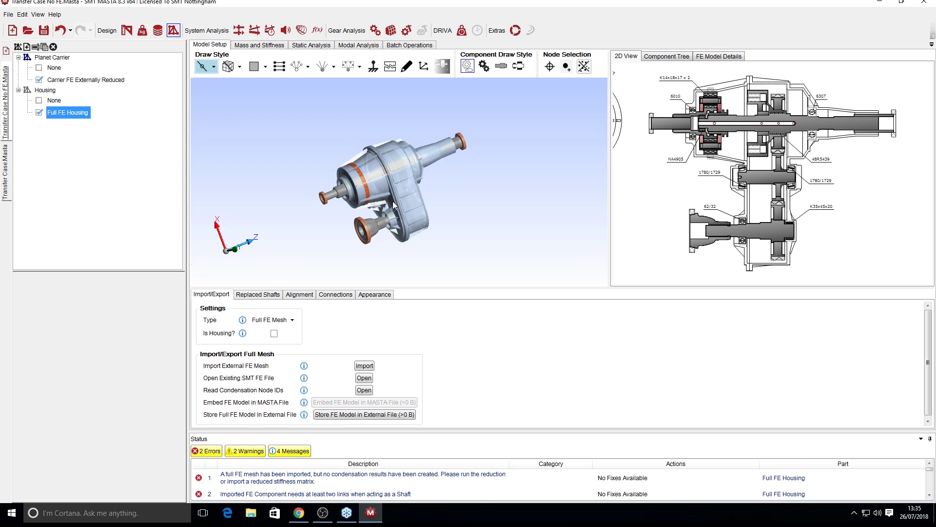
Zoom around the housing and bring up the Replaced Shafts list
{"action": "scroll", "coordinate": [393, 201], "scroll_direction": "up", "scroll_amount": 2}
{"action": "scroll", "coordinate": [368, 166], "scroll_direction": "up", "scroll_amount": 2}
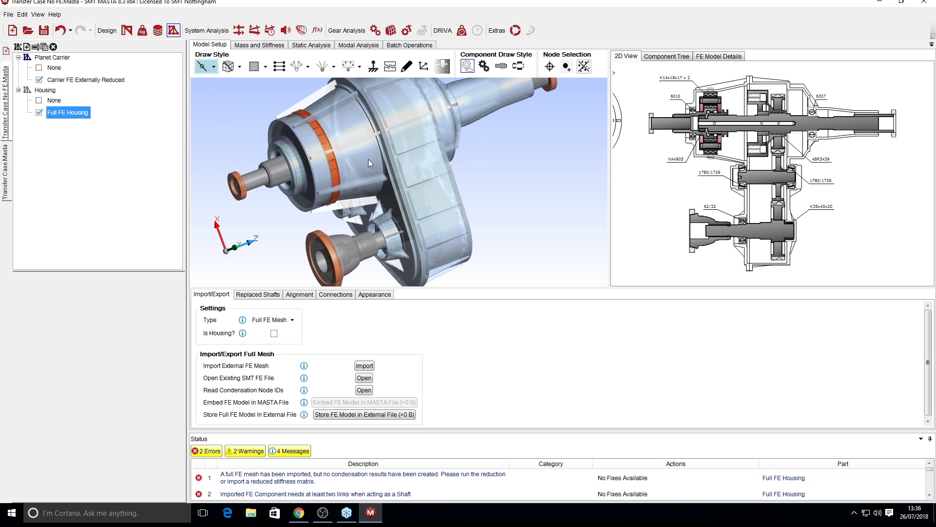
{"action": "middle_click_drag", "start_coordinate": [361, 171], "coordinate": [368, 193]}
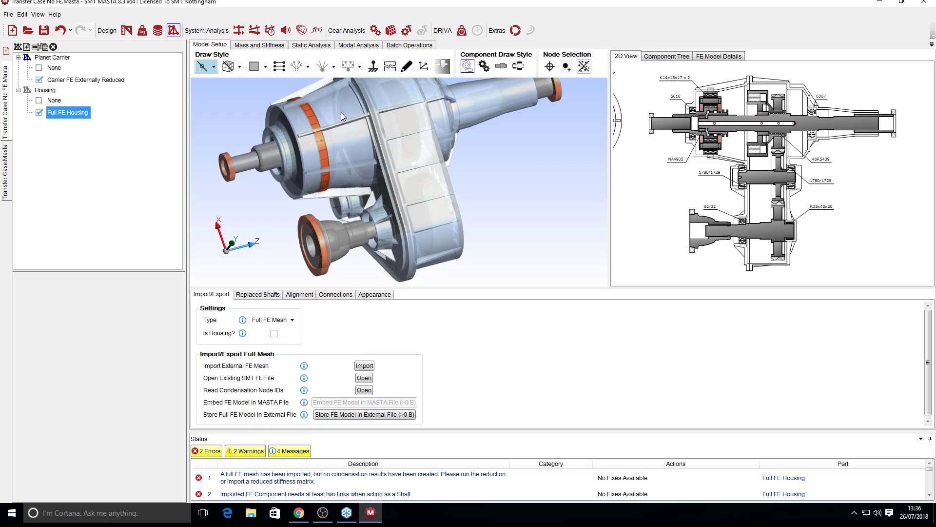
{"action": "scroll", "coordinate": [349, 115], "scroll_direction": "down", "scroll_amount": 1}
{"action": "scroll", "coordinate": [402, 148], "scroll_direction": "down", "scroll_amount": 1}
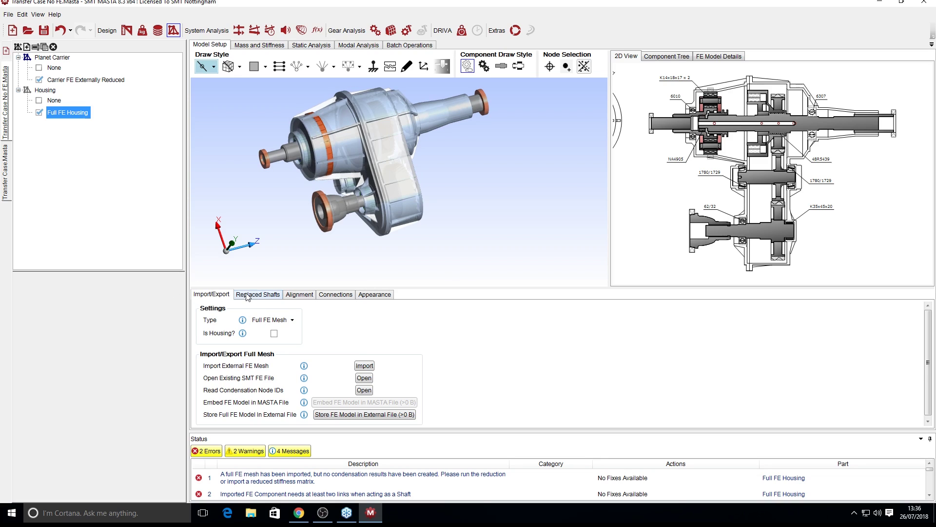
{"action": "left_click", "coordinate": [272, 294]}
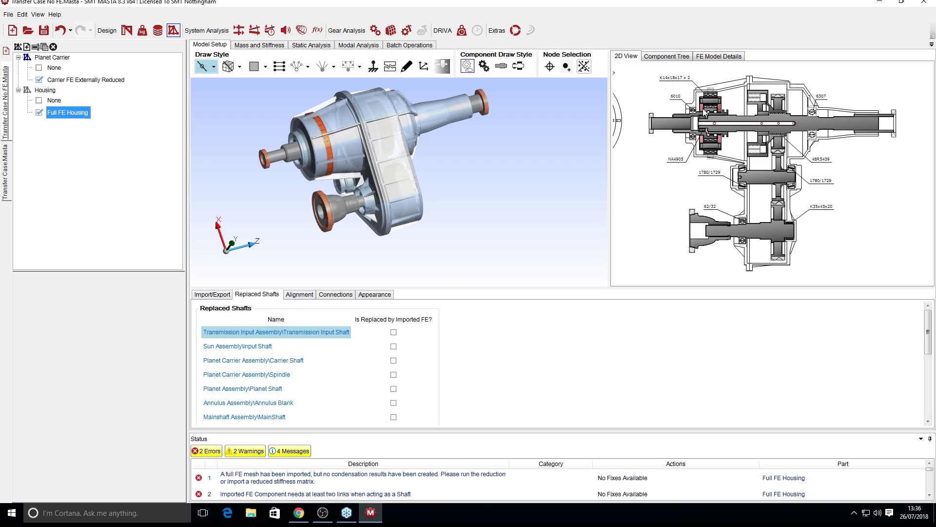
Pick the Annulus Blank in the 2D view and replace it with the Full FE Housing
{"action": "scroll", "coordinate": [707, 111], "scroll_direction": "up", "scroll_amount": 2}
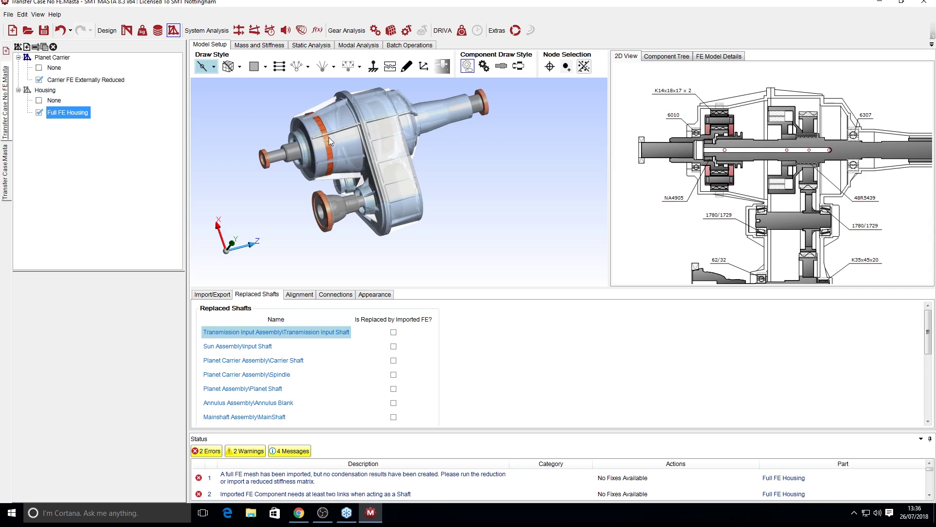
{"action": "scroll", "coordinate": [703, 114], "scroll_direction": "up", "scroll_amount": 5}
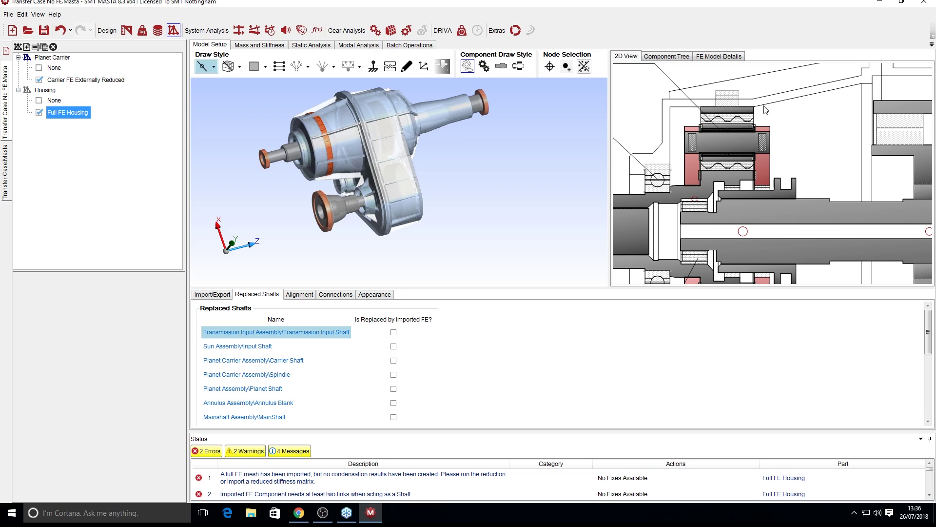
{"action": "left_click", "coordinate": [716, 111]}
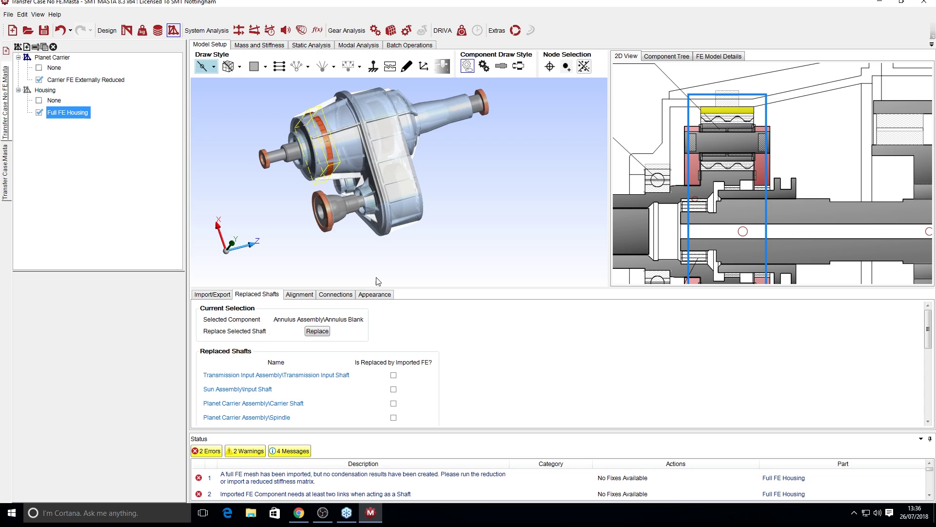
{"action": "left_click", "coordinate": [317, 331]}
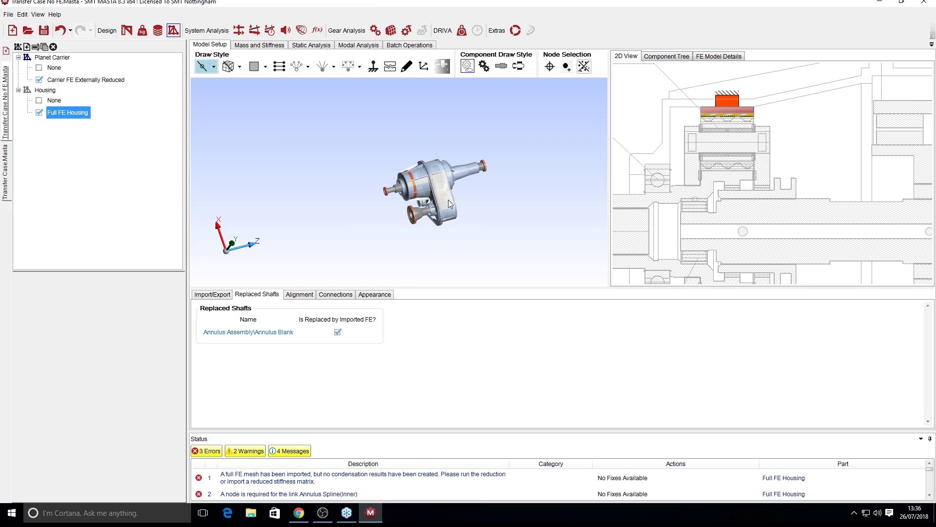
{"action": "left_click", "coordinate": [212, 295]}
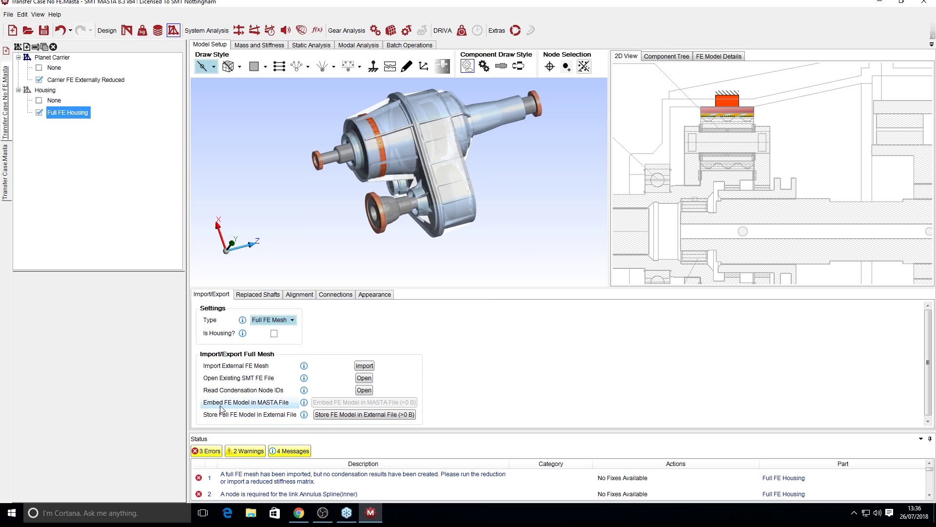
Review the Embed/Store FE model options, recheck replaced shafts, and open the Alignment settings
{"action": "mouse_move", "coordinate": [307, 404]}
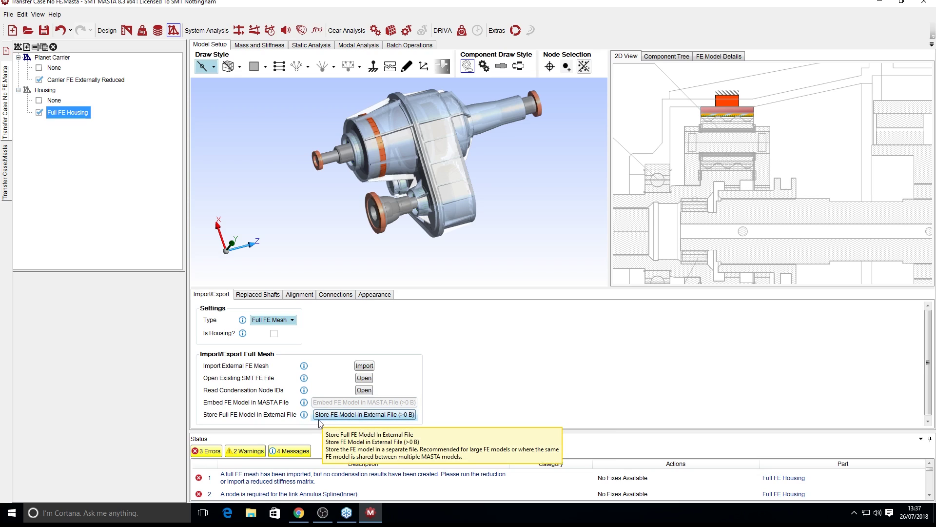
{"action": "left_click", "coordinate": [392, 414]}
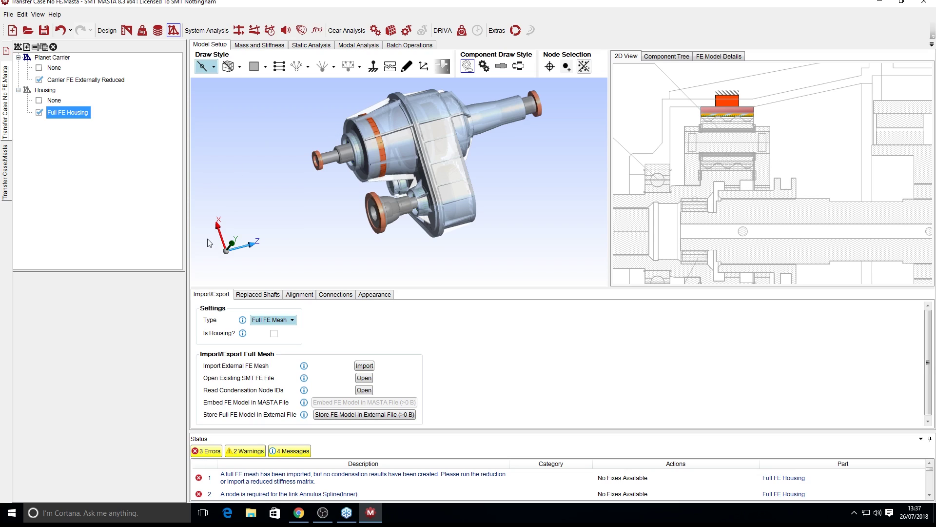
{"action": "left_click", "coordinate": [266, 295]}
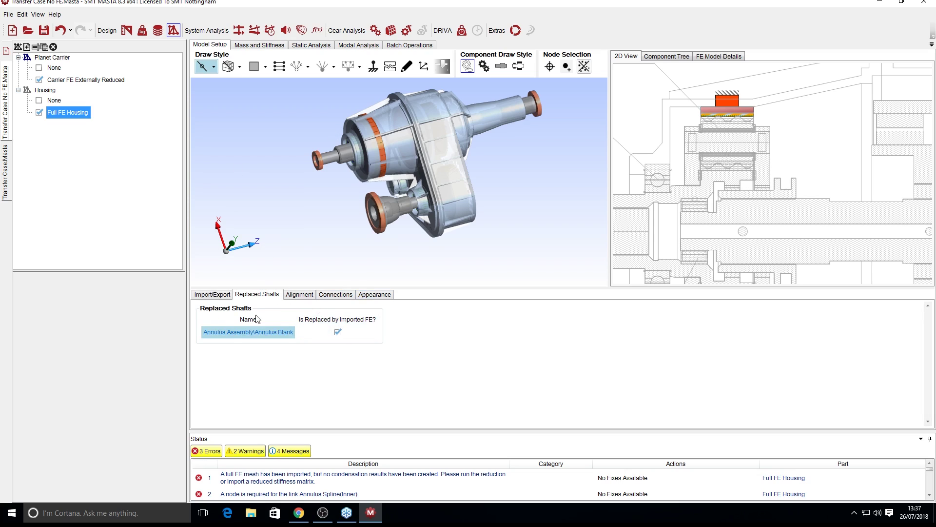
{"action": "left_click", "coordinate": [300, 295]}
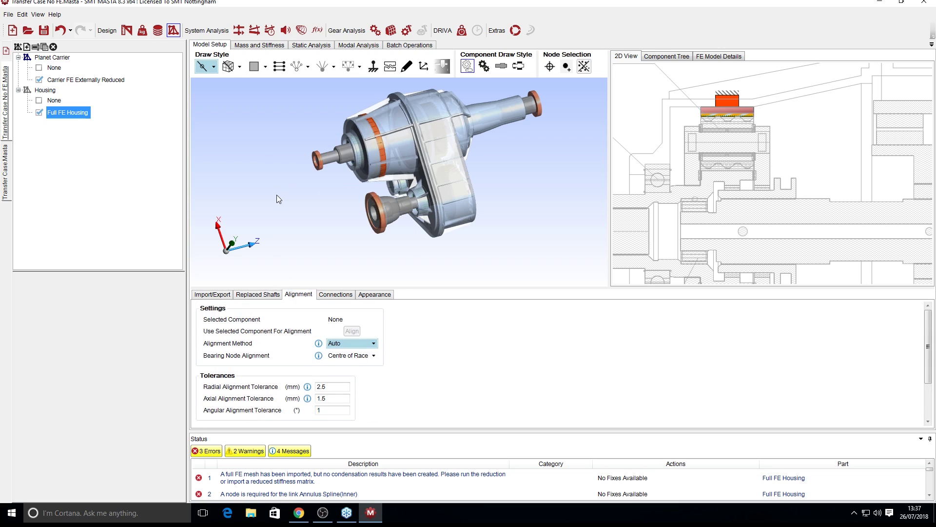
Keep the Full FE Housing's Alignment Method on Auto and list its Annulus Spline and Annulus links
{"action": "middle_click_drag", "start_coordinate": [413, 211], "coordinate": [432, 162]}
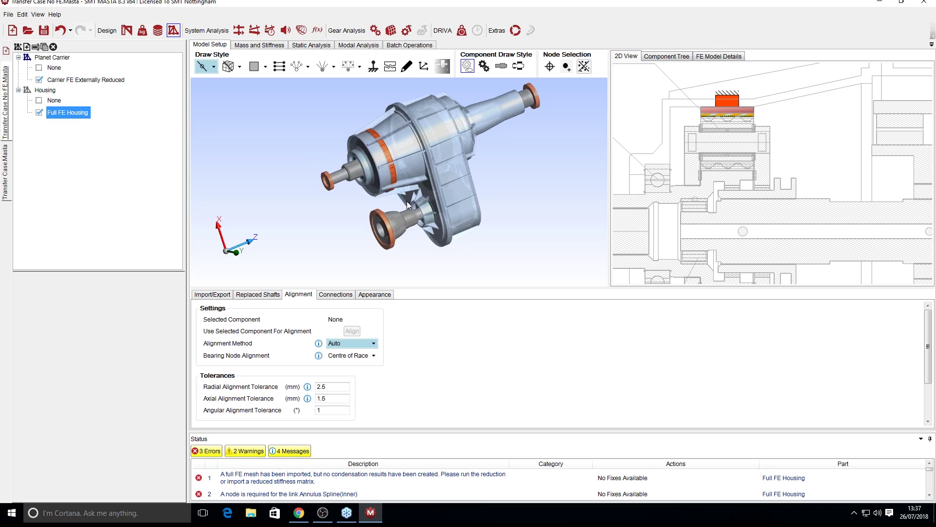
{"action": "left_click", "coordinate": [364, 343]}
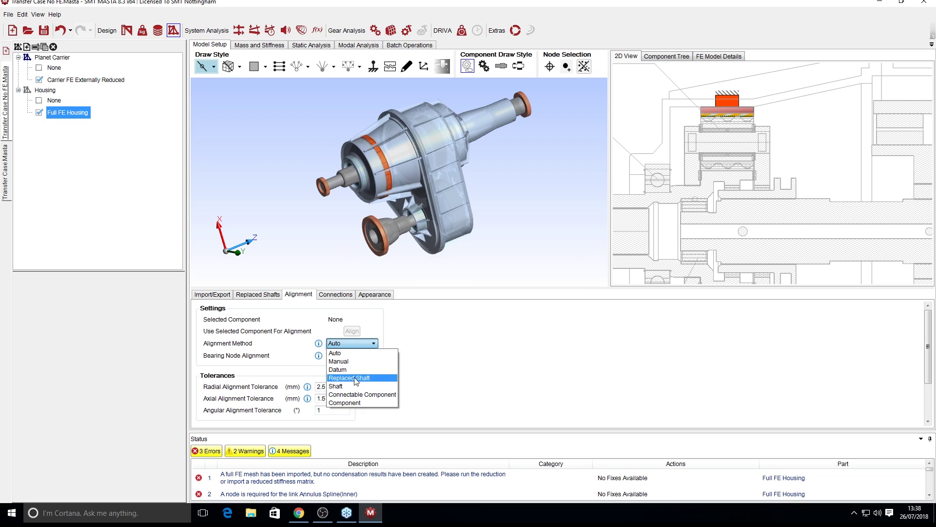
{"action": "left_click", "coordinate": [471, 192]}
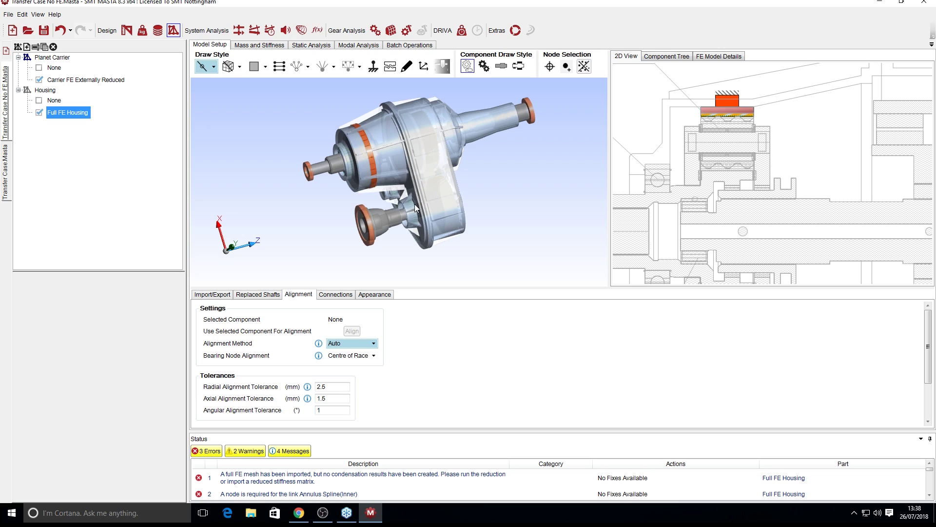
{"action": "scroll", "coordinate": [412, 356], "scroll_direction": "down", "scroll_amount": 1}
{"action": "scroll", "coordinate": [412, 356], "scroll_direction": "up", "scroll_amount": 1}
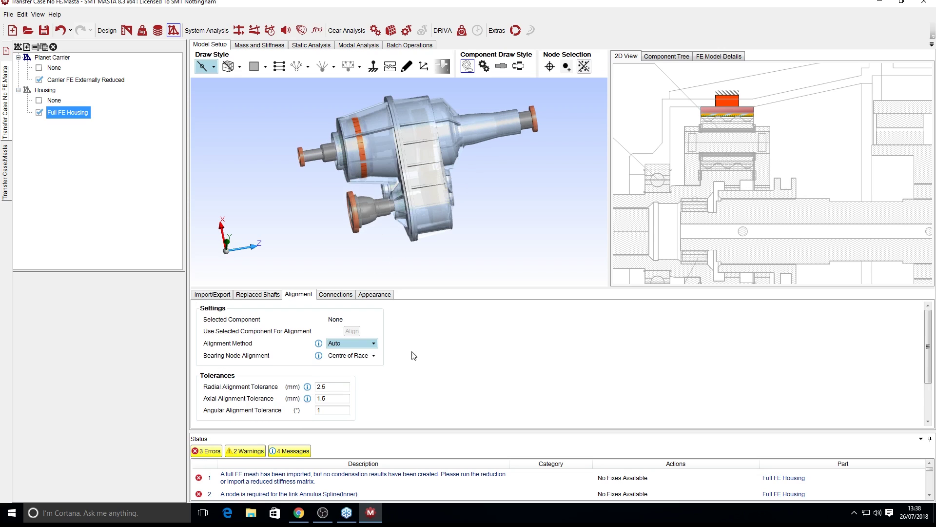
{"action": "left_click", "coordinate": [333, 295]}
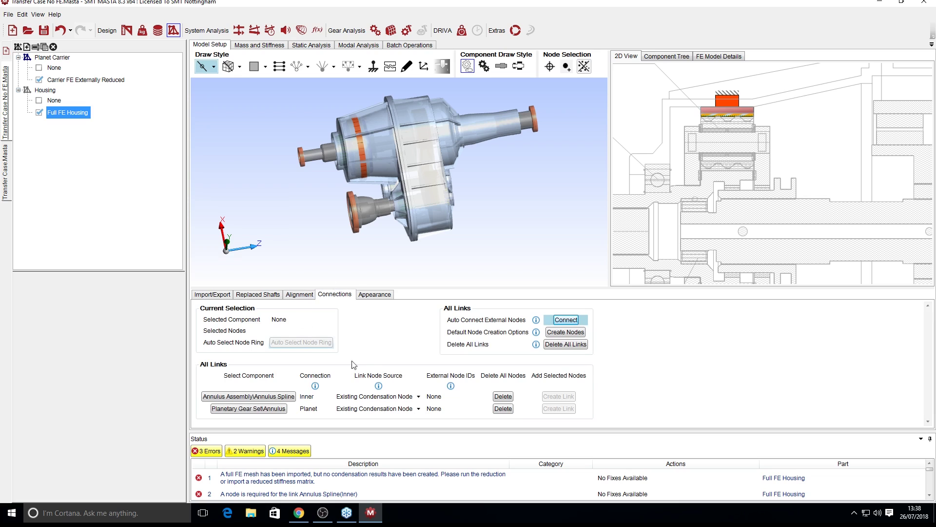
Check the annulus link's Link Node Source choices, then return to the Full FE Mesh import settings
{"action": "left_click", "coordinate": [349, 409]}
{"action": "left_click", "coordinate": [219, 295]}
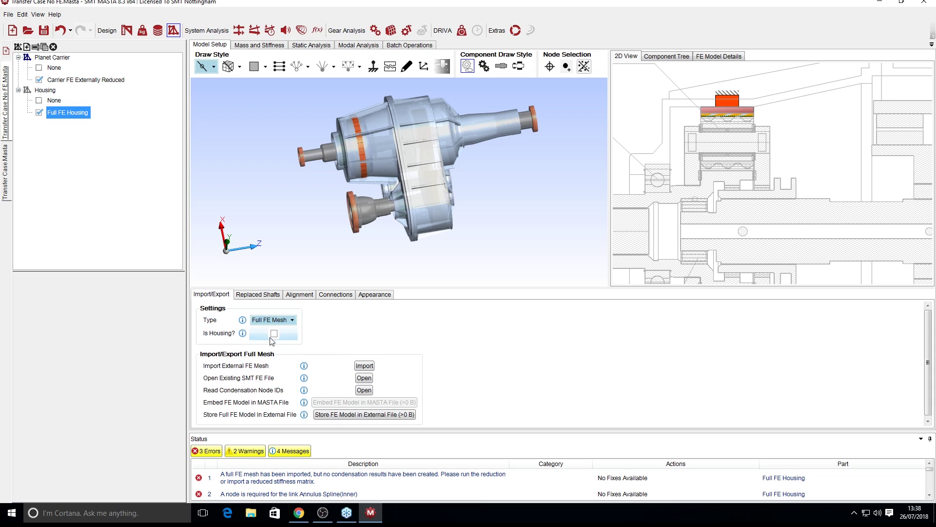
{"action": "left_click", "coordinate": [337, 295]}
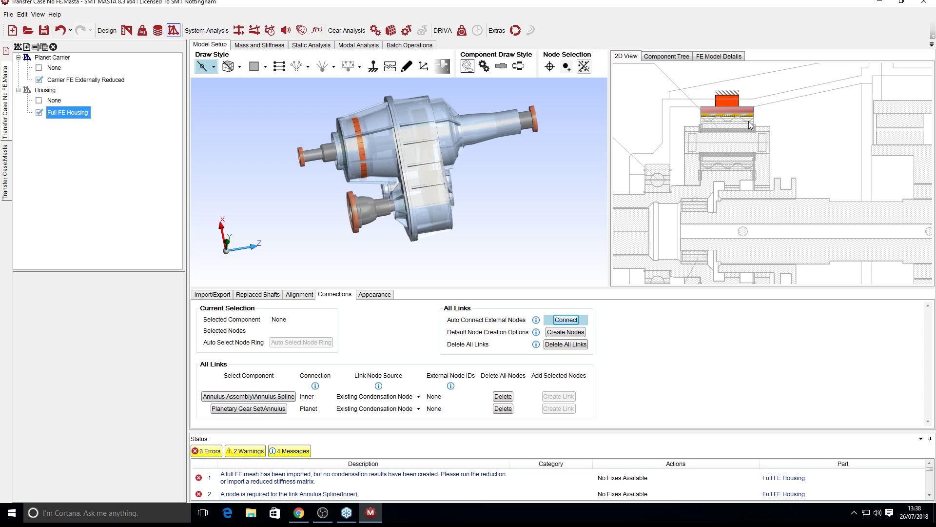
{"action": "scroll", "coordinate": [745, 126], "scroll_direction": "down", "scroll_amount": 2}
{"action": "scroll", "coordinate": [821, 156], "scroll_direction": "down", "scroll_amount": 3}
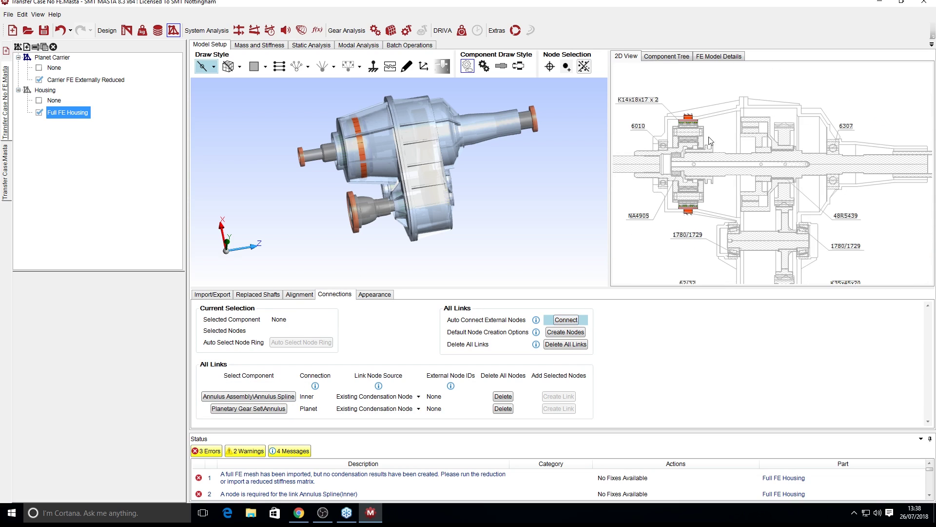
{"action": "left_click", "coordinate": [217, 296]}
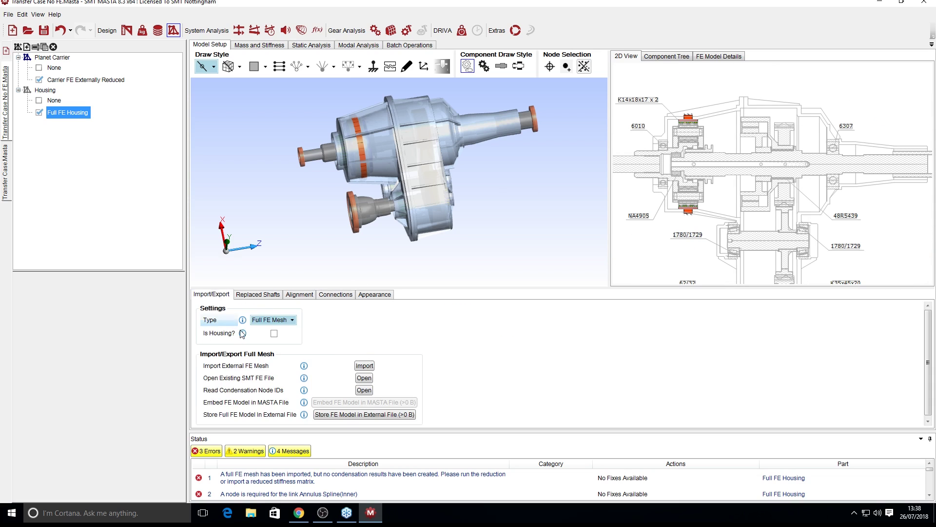
Tick Is Housing? and review the new Front Output Shaft and Idler Shaft bearing links
{"action": "left_click", "coordinate": [273, 334]}
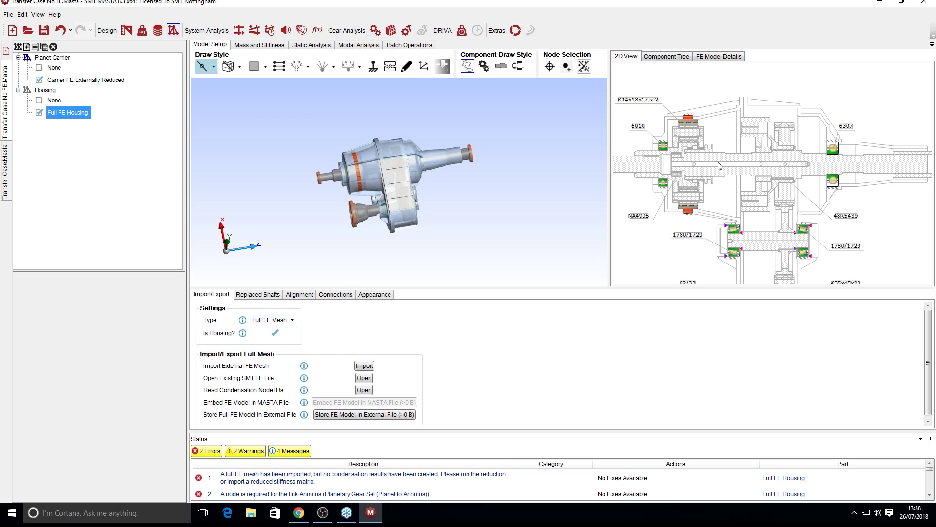
{"action": "middle_click_drag", "start_coordinate": [726, 255], "coordinate": [716, 202]}
{"action": "middle_click_drag", "start_coordinate": [733, 255], "coordinate": [726, 215]}
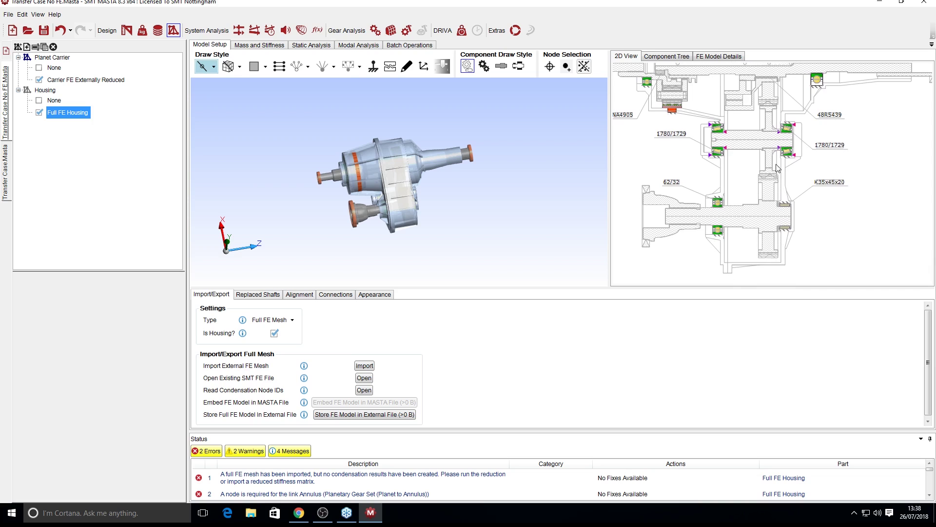
{"action": "middle_click_drag", "start_coordinate": [780, 165], "coordinate": [799, 218]}
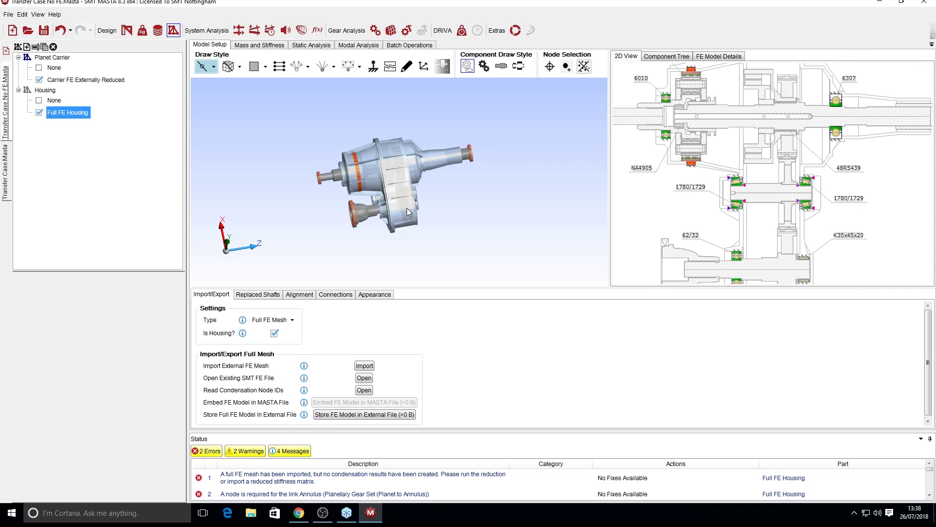
{"action": "left_click", "coordinate": [335, 294]}
{"action": "scroll", "coordinate": [379, 338], "scroll_direction": "down", "scroll_amount": 3}
{"action": "scroll", "coordinate": [379, 338], "scroll_direction": "down", "scroll_amount": 1}
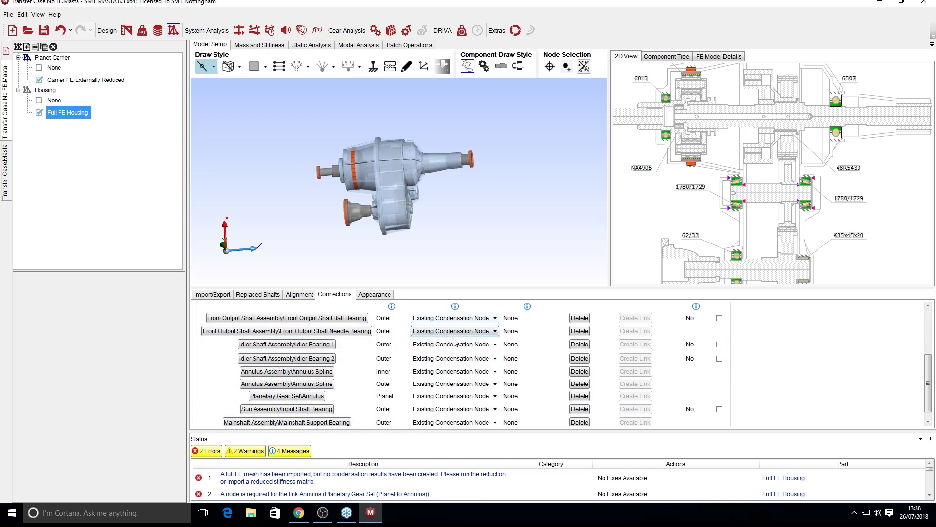
{"action": "scroll", "coordinate": [390, 394], "scroll_direction": "up", "scroll_amount": 1}
{"action": "scroll", "coordinate": [390, 394], "scroll_direction": "up", "scroll_amount": 3}
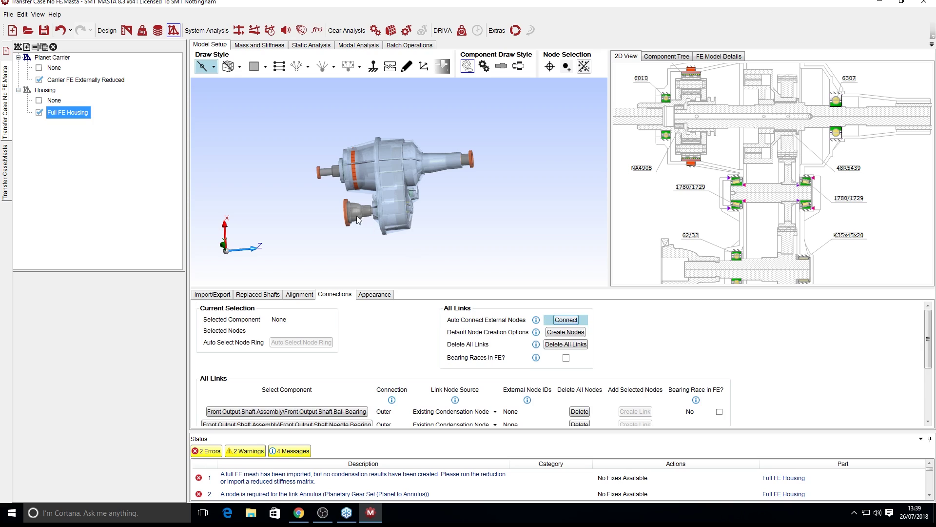
Draw the housing translucent in 3D so the bearings show inside, and orbit it
{"action": "left_click", "coordinate": [466, 66]}
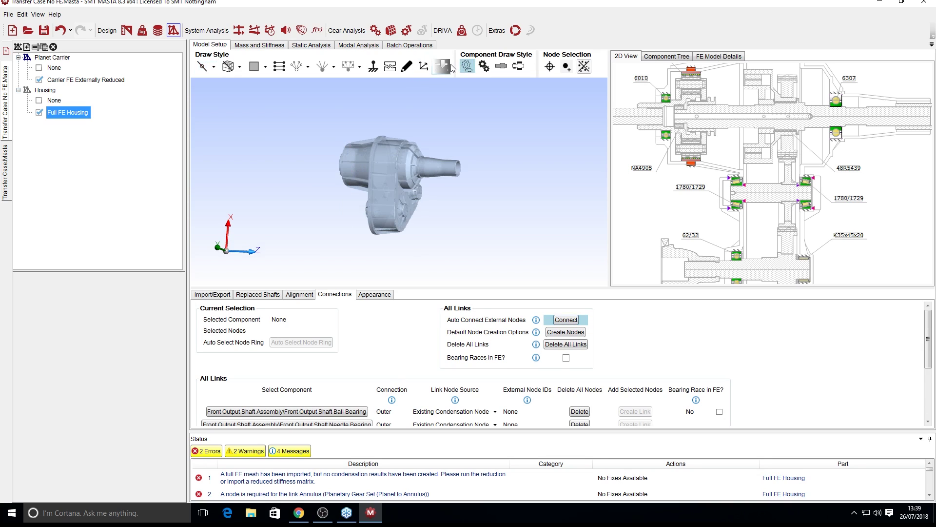
{"action": "left_click", "coordinate": [518, 66]}
{"action": "scroll", "coordinate": [396, 190], "scroll_direction": "up", "scroll_amount": 2}
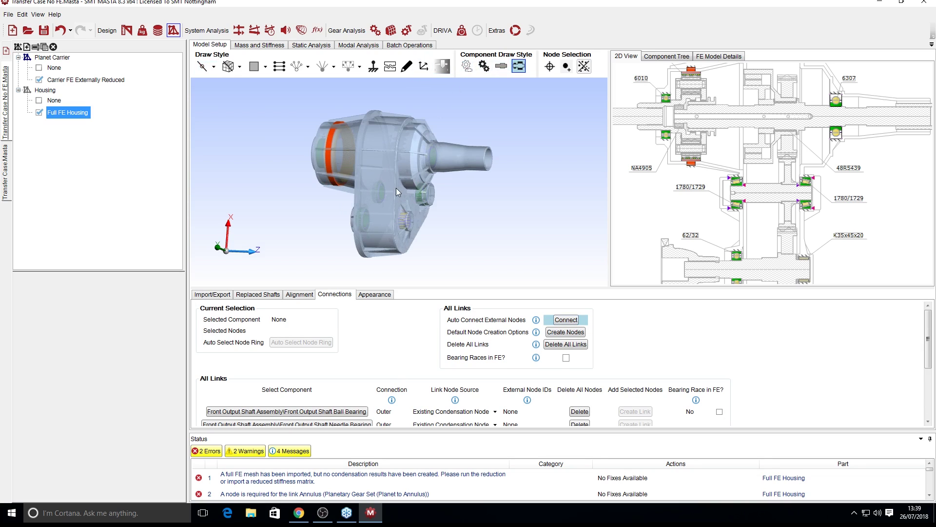
{"action": "left_click", "coordinate": [440, 65]}
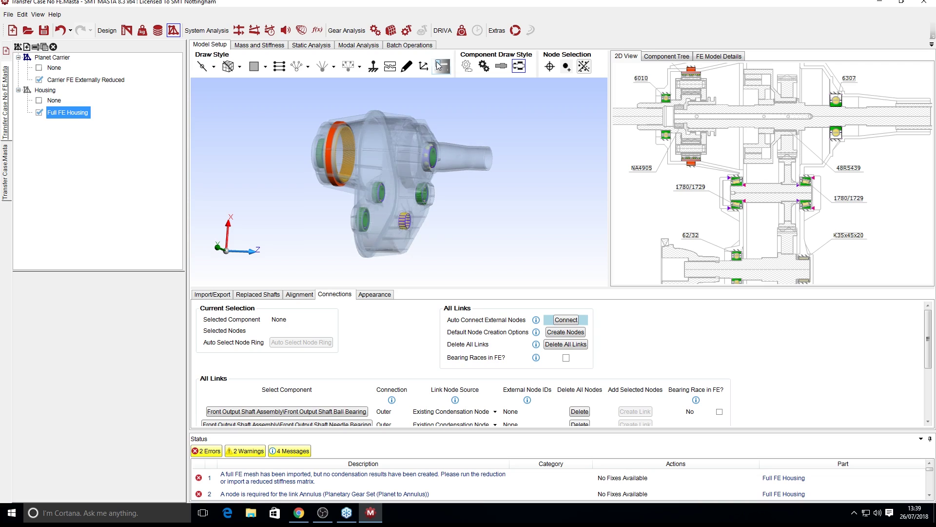
{"action": "left_click_drag", "start_coordinate": [466, 184], "coordinate": [328, 128]}
{"action": "scroll", "coordinate": [328, 127], "scroll_direction": "up", "scroll_amount": 2}
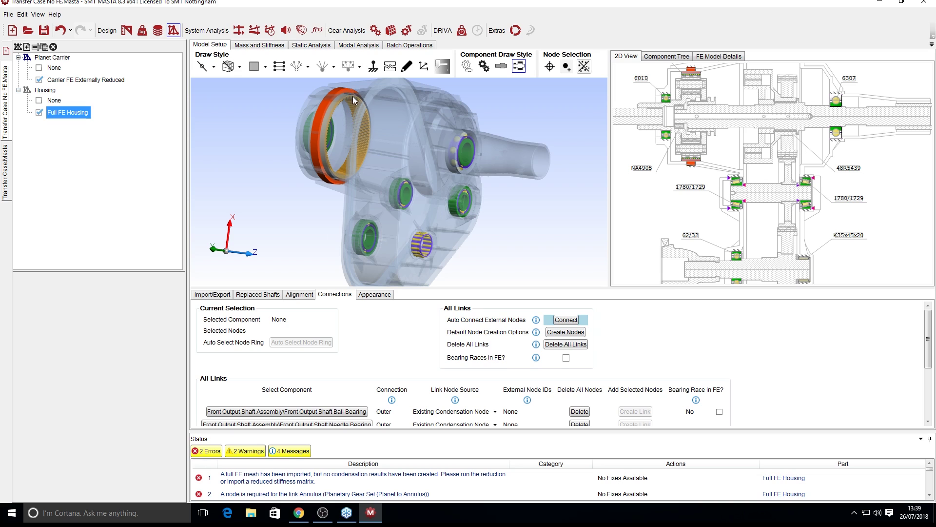
Select the annulus in 3D and bring up Link Node Source choices for Planetary Gear Set\Annulus
{"action": "left_click", "coordinate": [323, 167]}
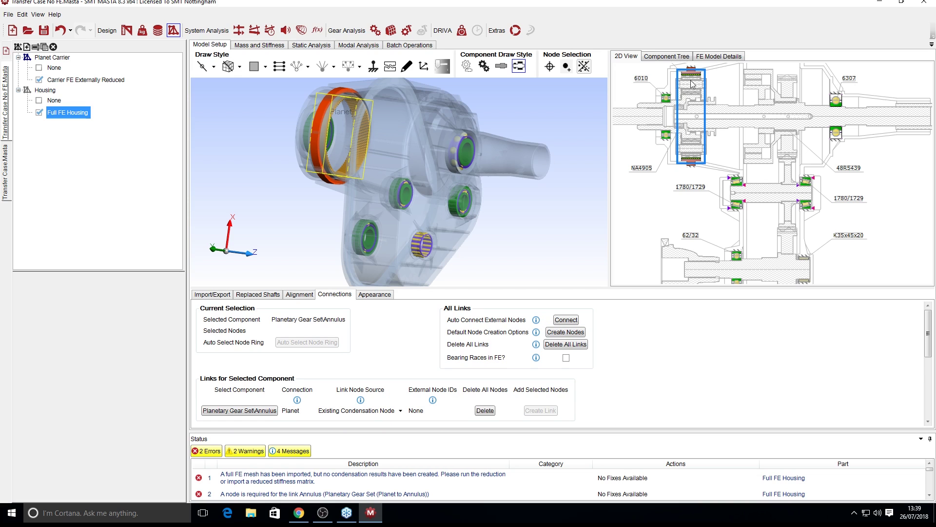
{"action": "scroll", "coordinate": [675, 96], "scroll_direction": "up", "scroll_amount": 4}
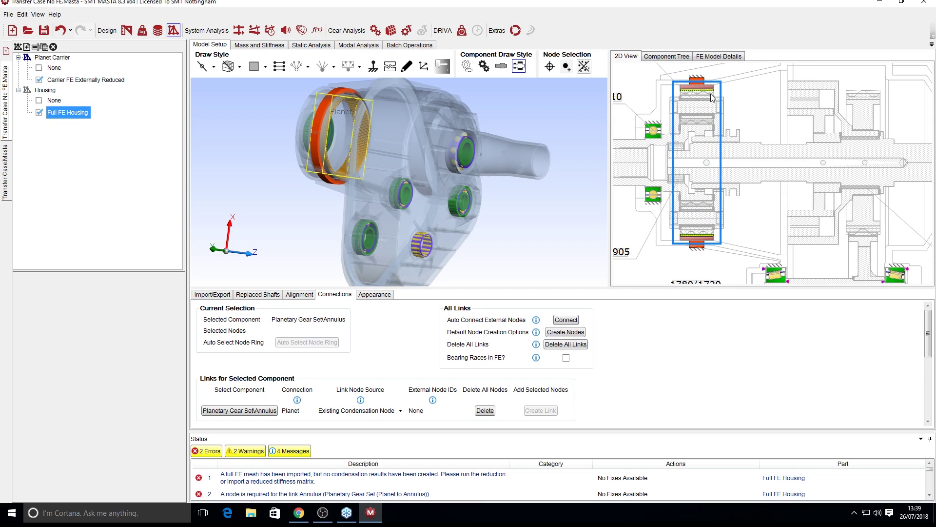
{"action": "scroll", "coordinate": [711, 97], "scroll_direction": "down", "scroll_amount": 2}
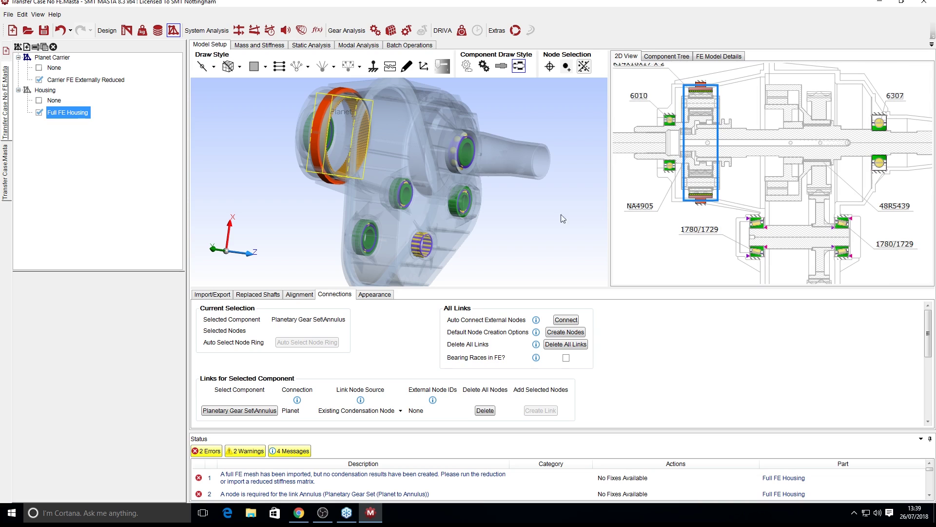
{"action": "scroll", "coordinate": [425, 347], "scroll_direction": "down", "scroll_amount": 3}
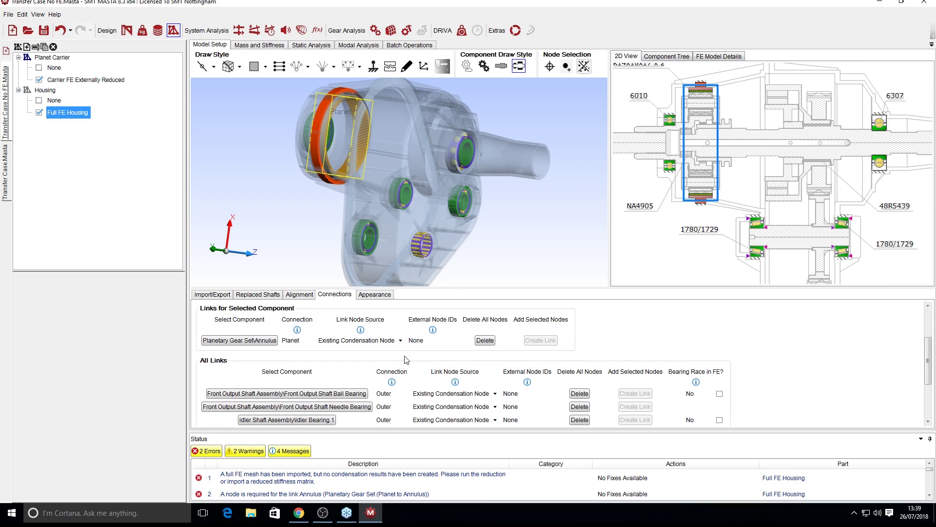
{"action": "scroll", "coordinate": [449, 368], "scroll_direction": "down", "scroll_amount": 2}
{"action": "scroll", "coordinate": [445, 390], "scroll_direction": "down", "scroll_amount": 1}
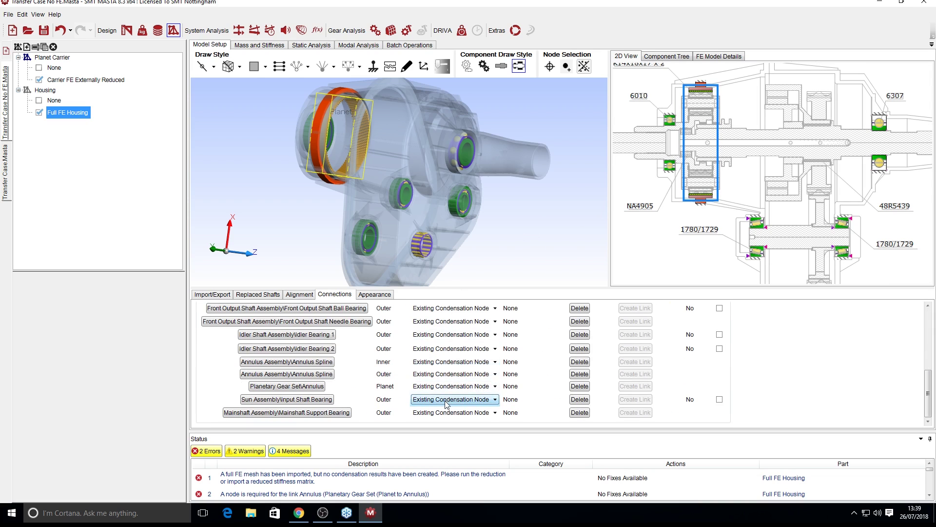
{"action": "scroll", "coordinate": [442, 408], "scroll_direction": "up", "scroll_amount": 1}
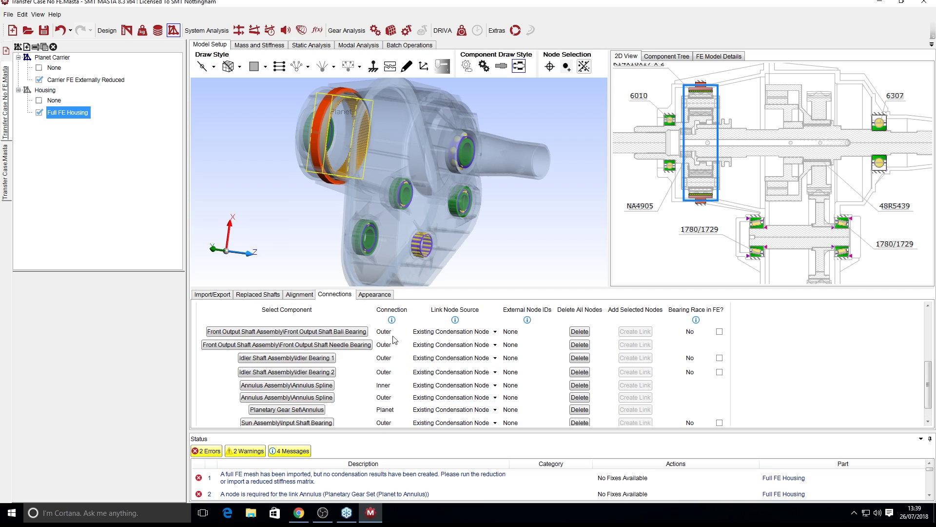
{"action": "scroll", "coordinate": [395, 340], "scroll_direction": "up", "scroll_amount": 2}
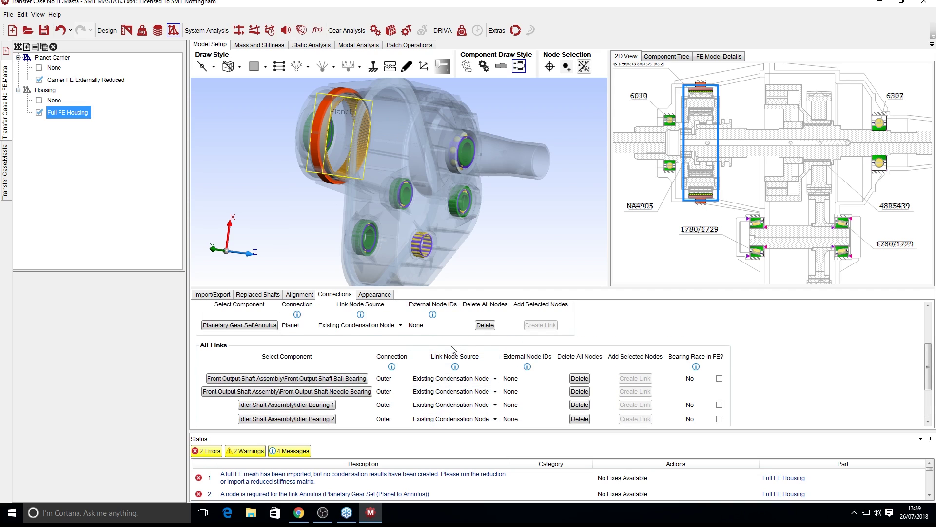
{"action": "scroll", "coordinate": [454, 350], "scroll_direction": "up", "scroll_amount": 1}
{"action": "left_click", "coordinate": [382, 348]}
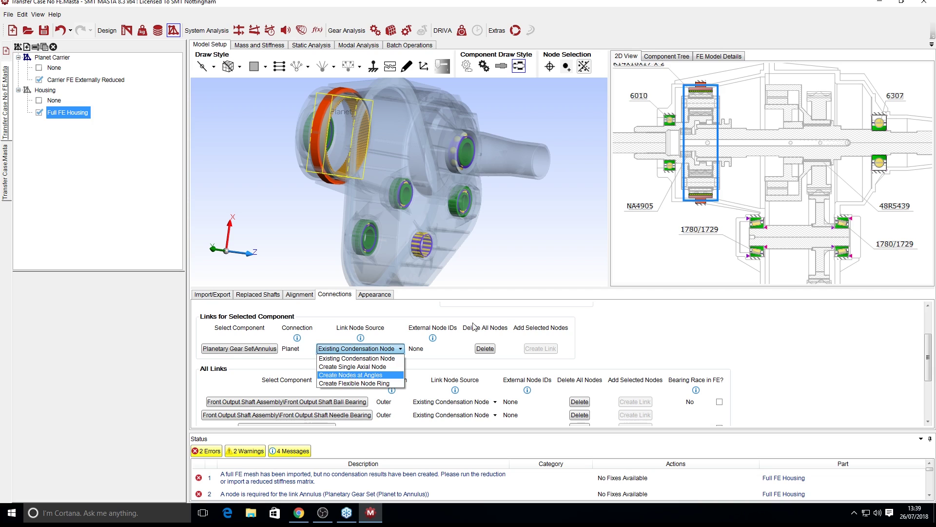
Switch the annulus link's Link Node Source from Existing Condensation Node to Create Flexible Node Ring
{"action": "scroll", "coordinate": [775, 149], "scroll_direction": "down", "scroll_amount": 3}
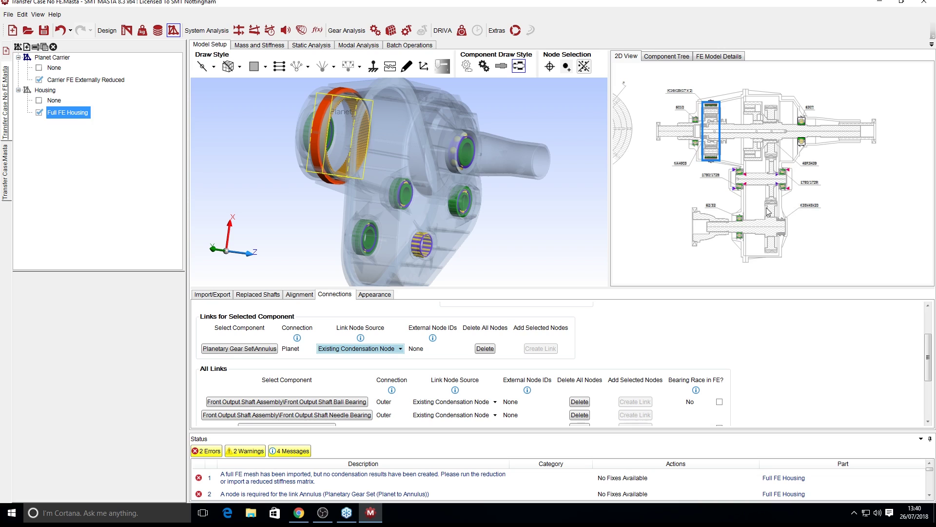
{"action": "left_click_drag", "start_coordinate": [493, 230], "coordinate": [468, 244]}
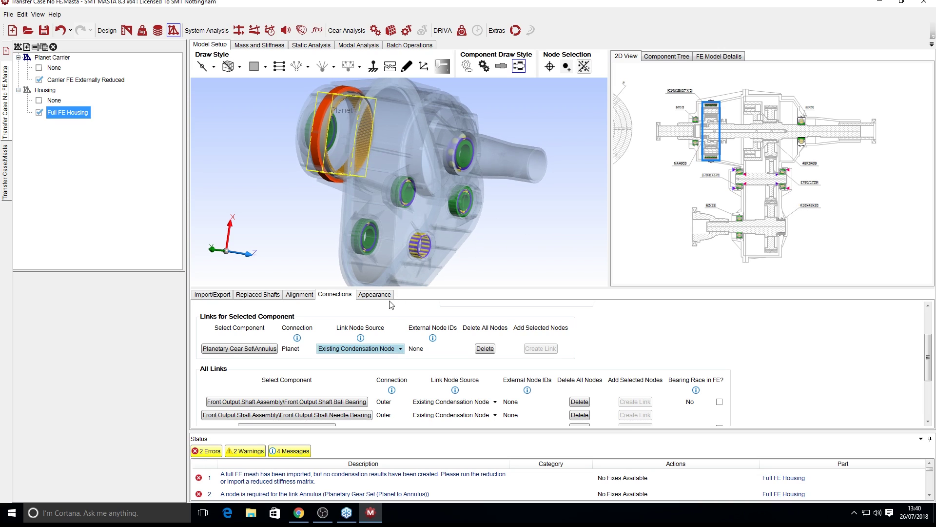
{"action": "left_click", "coordinate": [359, 353]}
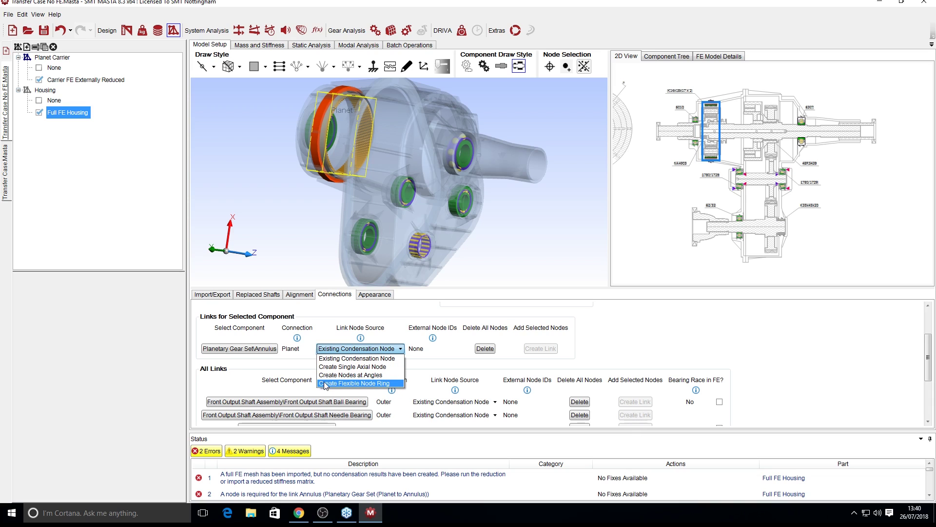
{"action": "left_click", "coordinate": [349, 111]}
{"action": "left_click_drag", "start_coordinate": [333, 109], "coordinate": [334, 189]}
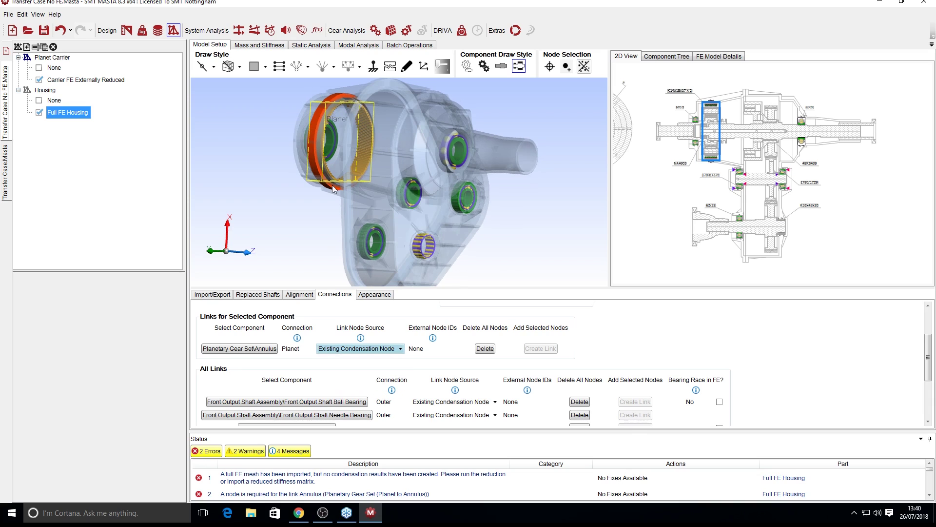
{"action": "left_click", "coordinate": [358, 348]}
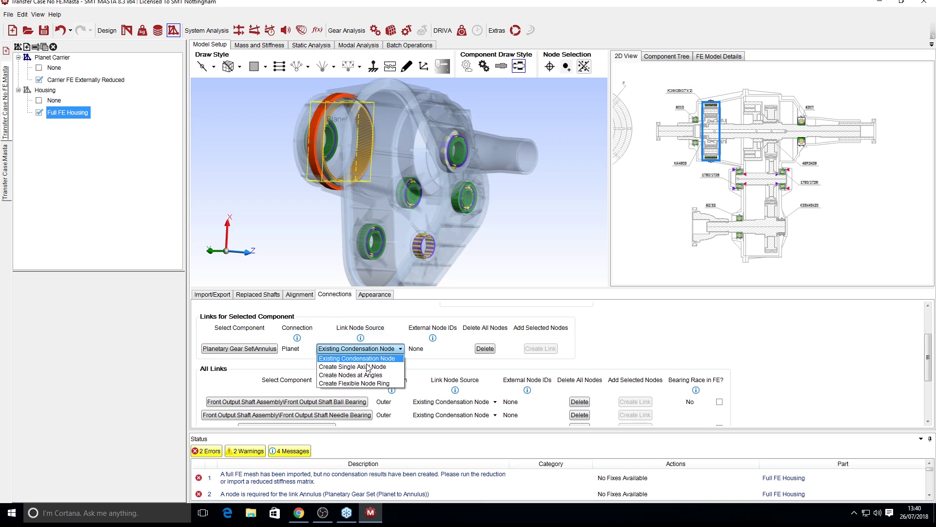
{"action": "left_click", "coordinate": [356, 197]}
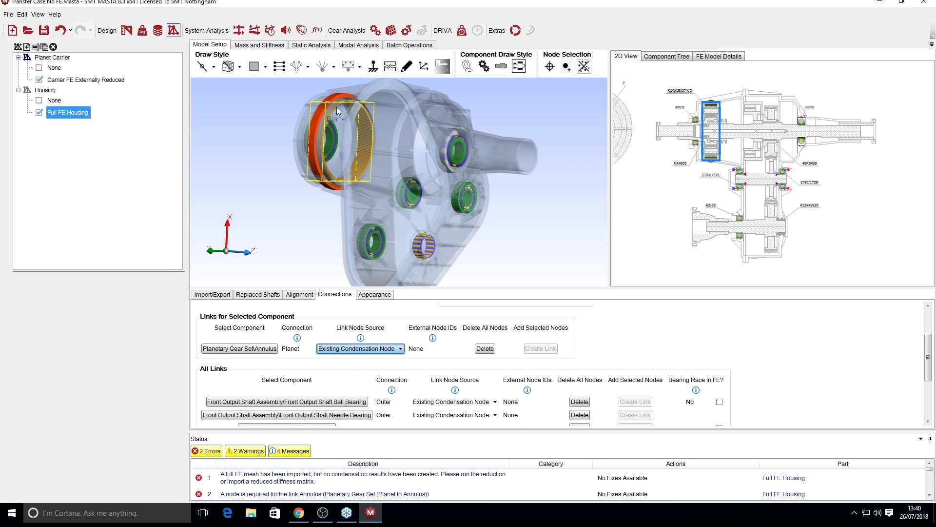
{"action": "scroll", "coordinate": [335, 104], "scroll_direction": "up", "scroll_amount": 3}
{"action": "left_click_drag", "start_coordinate": [413, 134], "coordinate": [396, 117]}
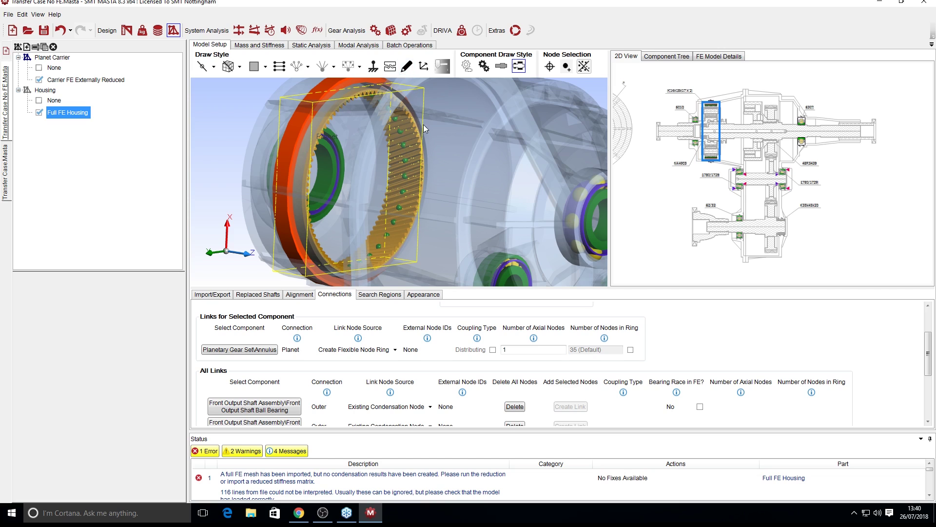
{"action": "left_click_drag", "start_coordinate": [450, 208], "coordinate": [417, 202]}
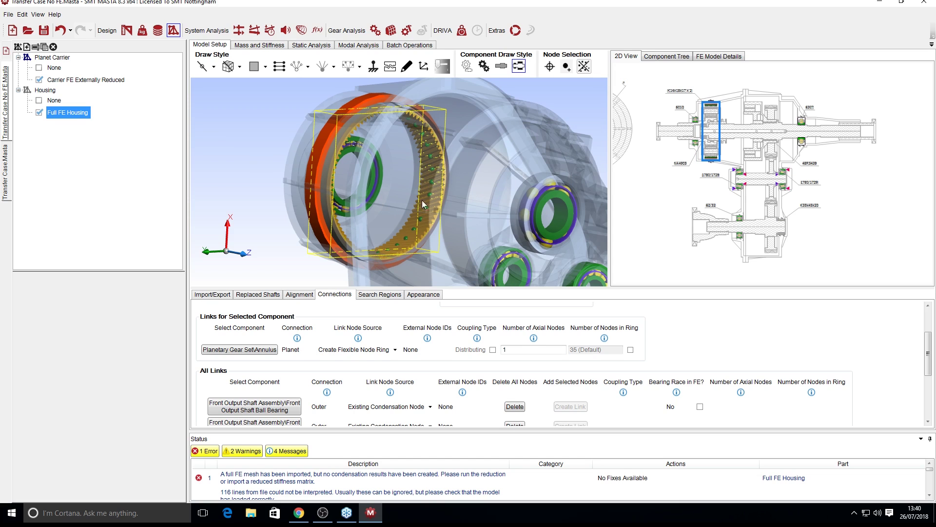
{"action": "left_click_drag", "start_coordinate": [402, 215], "coordinate": [364, 138]}
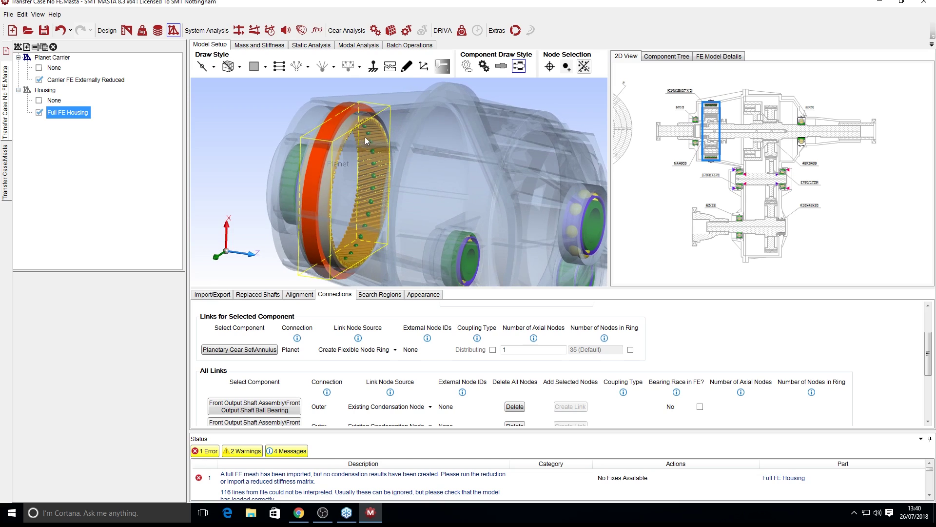
{"action": "left_click_drag", "start_coordinate": [390, 253], "coordinate": [393, 286]}
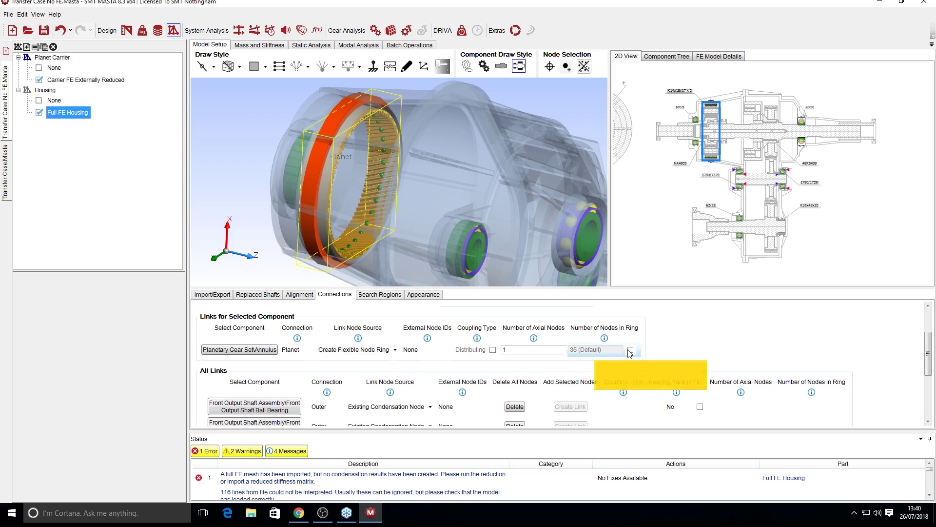
{"action": "left_click_drag", "start_coordinate": [458, 205], "coordinate": [380, 161]}
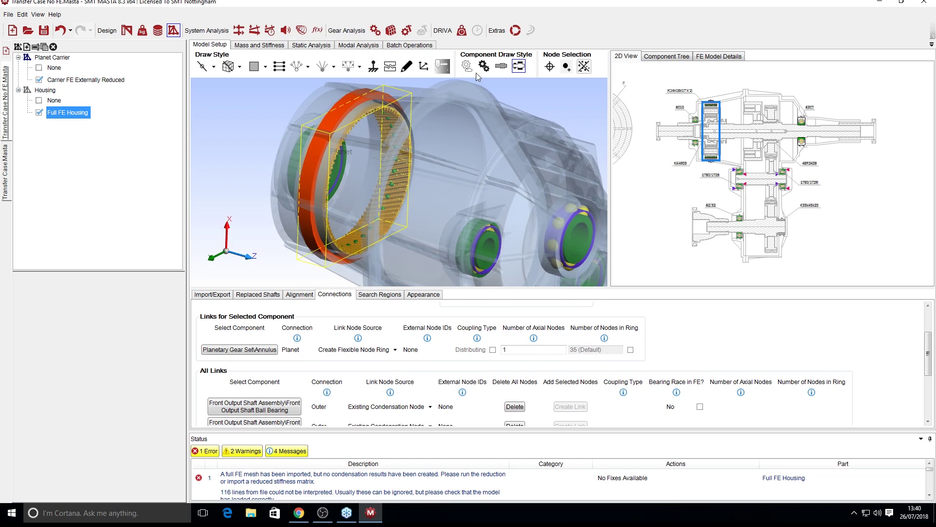
Hide the housing, preview only the ring nodes, and keep the default 35 ring nodes
{"action": "left_click", "coordinate": [438, 64]}
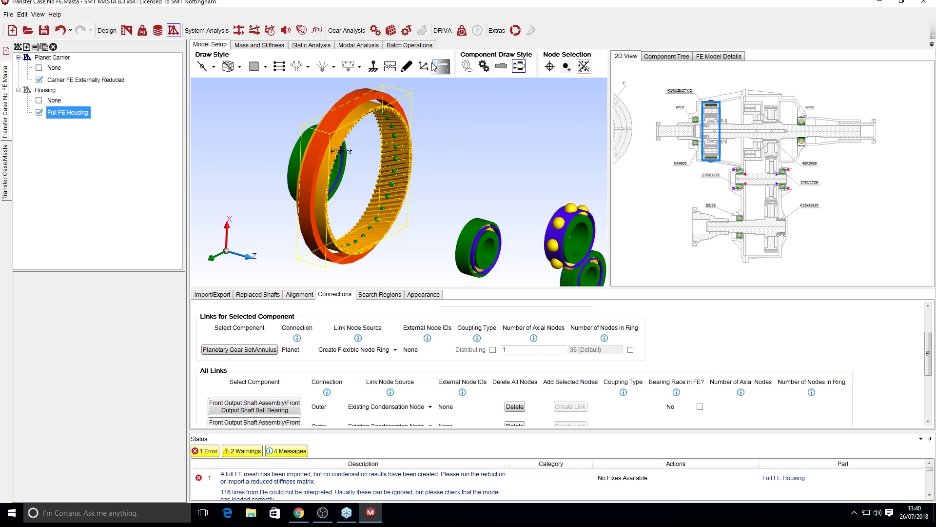
{"action": "left_click", "coordinate": [523, 72]}
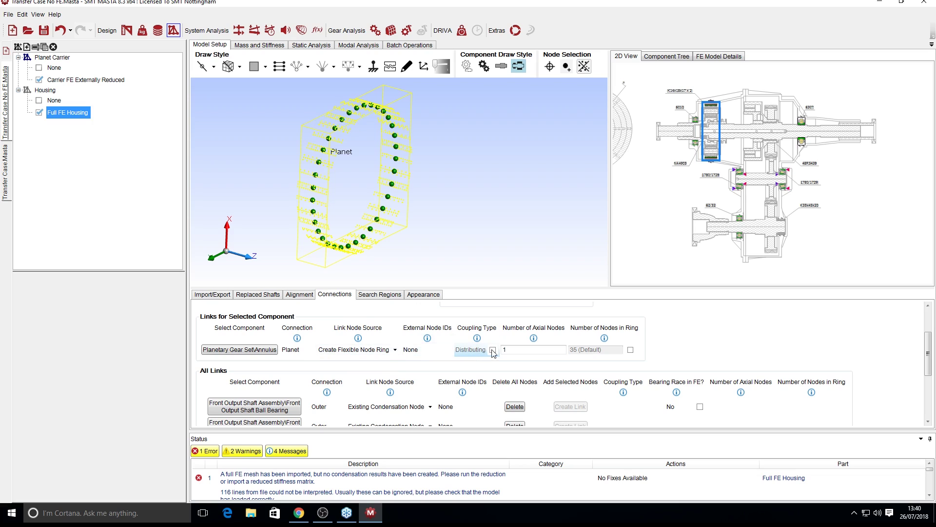
{"action": "left_click", "coordinate": [527, 350]}
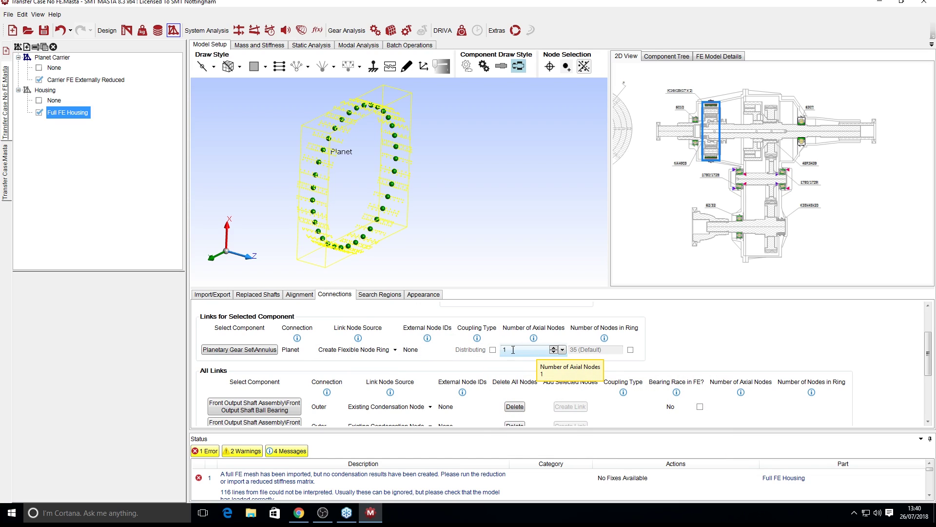
{"action": "left_click", "coordinate": [629, 351]}
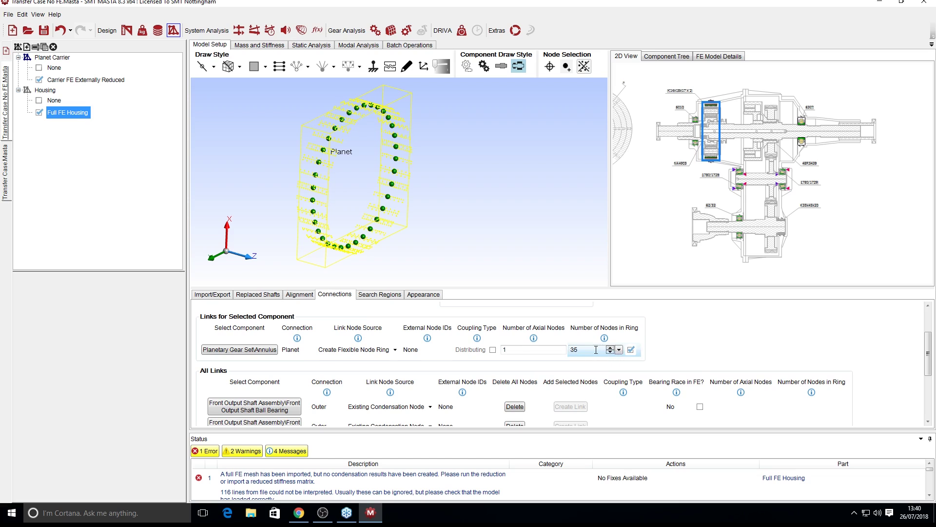
{"action": "left_click", "coordinate": [631, 350]}
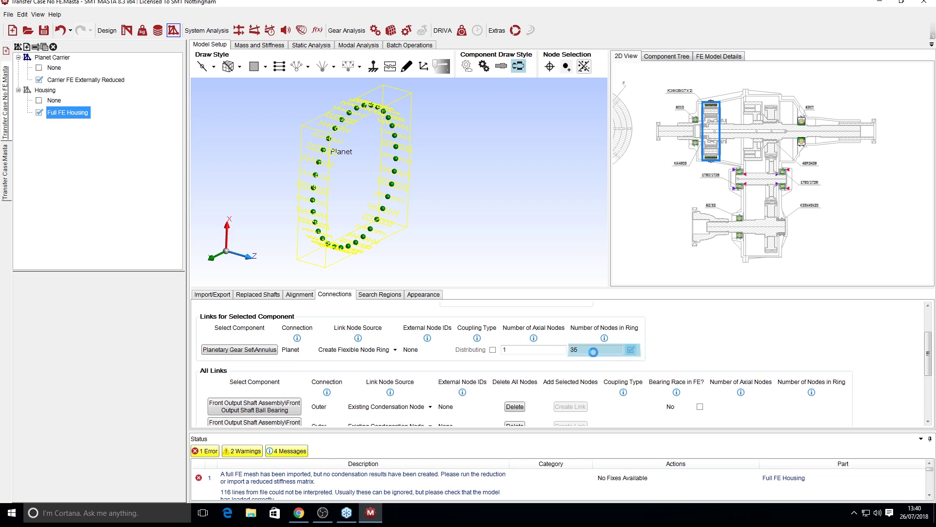
Try 2 axial nodes on the annulus ring, revert to 1, and restore solid draw style
{"action": "double_click", "coordinate": [514, 350]}
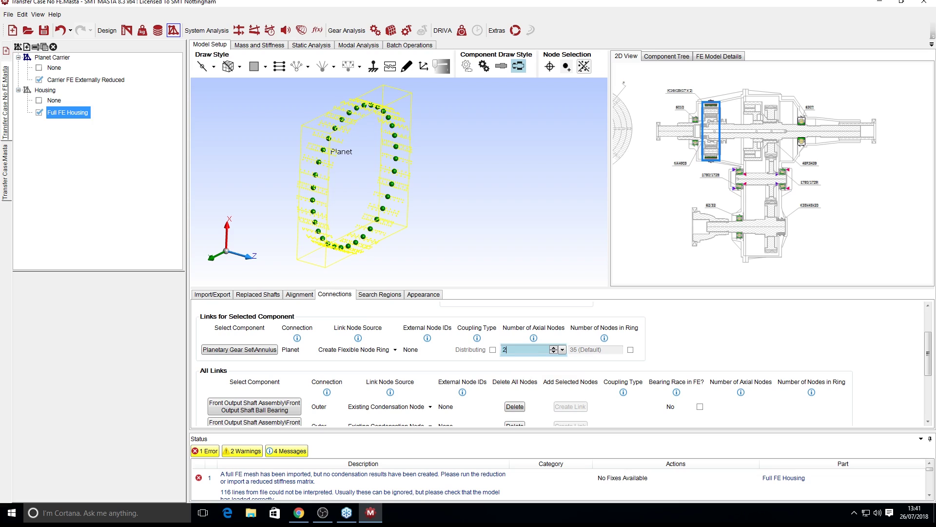
{"action": "key", "text": "Return"}
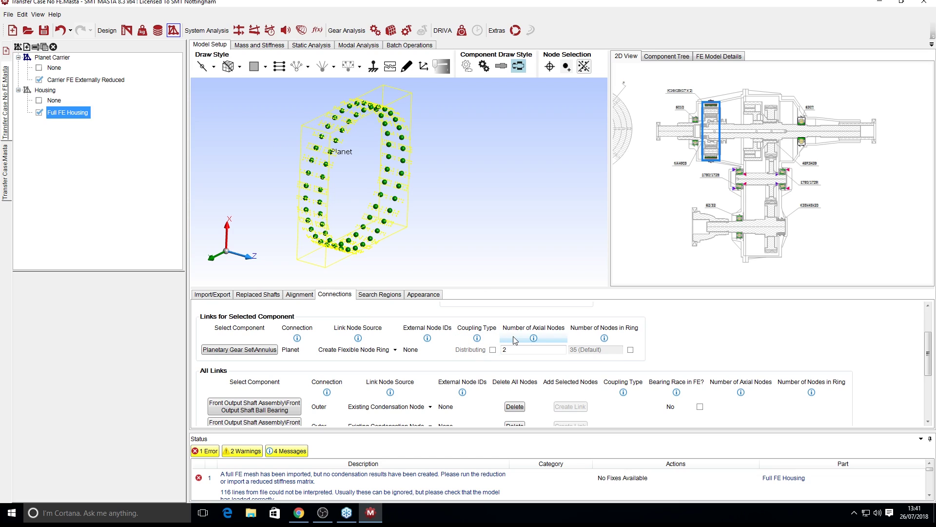
{"action": "left_click", "coordinate": [522, 349]}
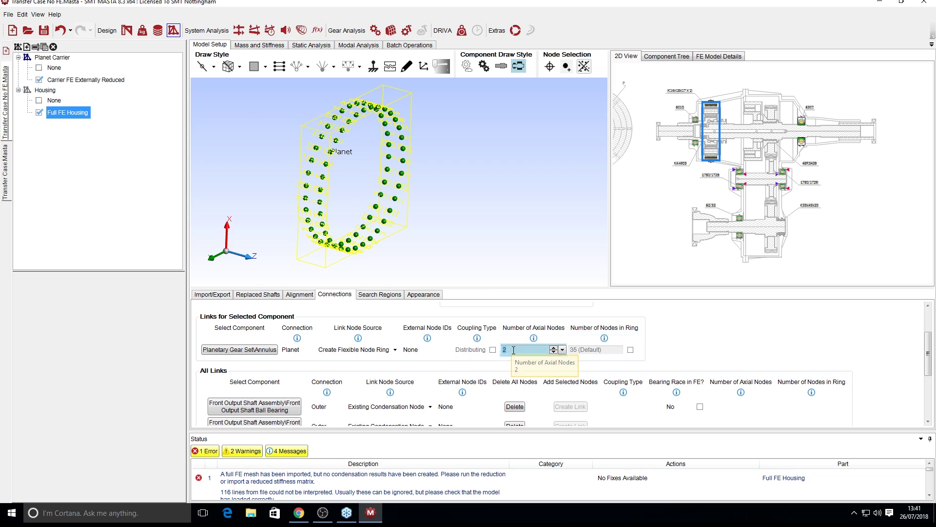
{"action": "left_click", "coordinate": [363, 278]}
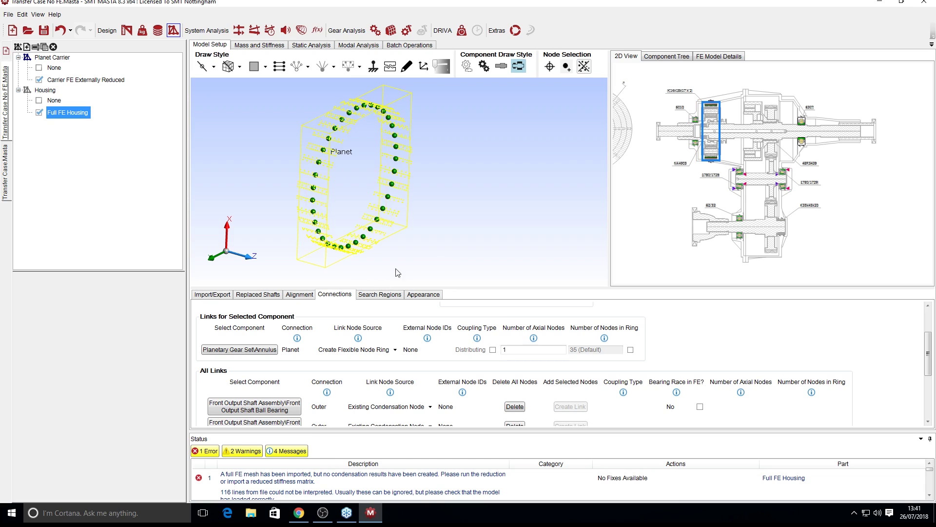
{"action": "left_click", "coordinate": [466, 65]}
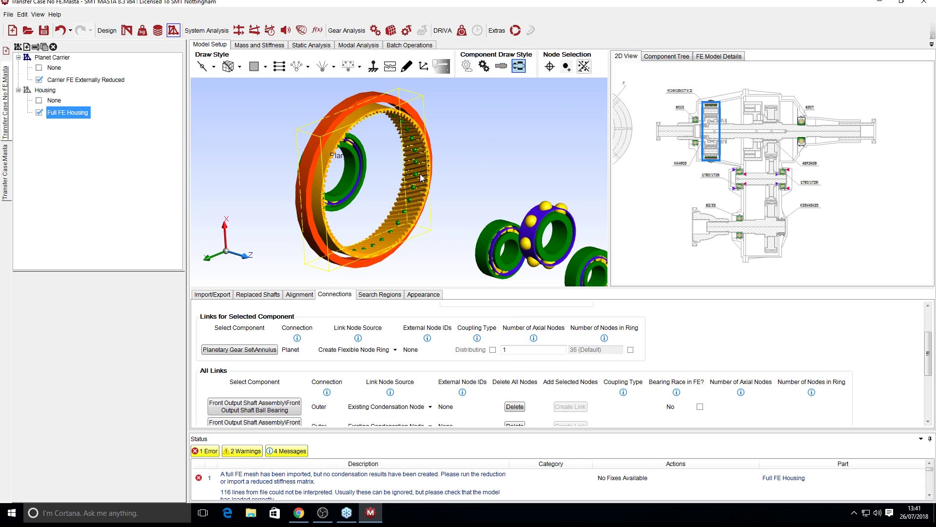
Override the Planetary Gear Set\Annulus coupling type to Distributing and enlarge the 3D and links panels
{"action": "scroll", "coordinate": [430, 233], "scroll_direction": "down", "scroll_amount": 1}
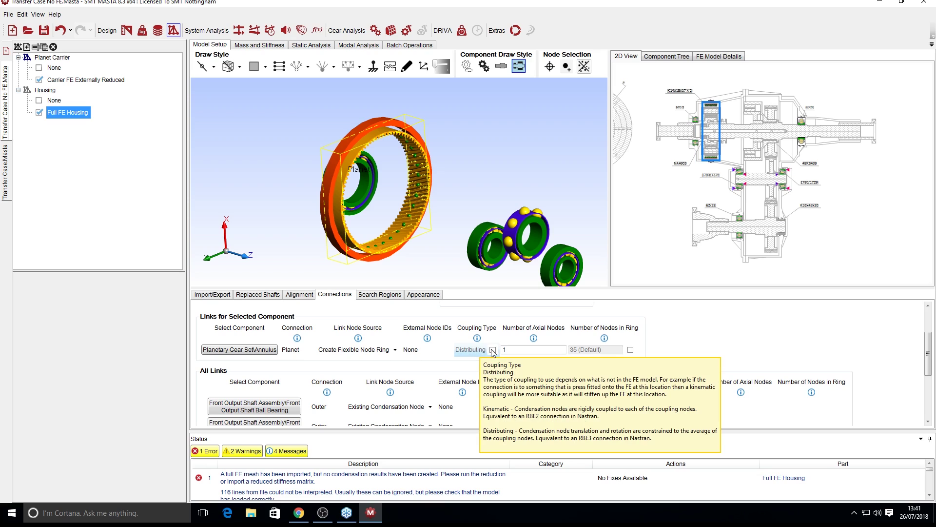
{"action": "left_click", "coordinate": [492, 349]}
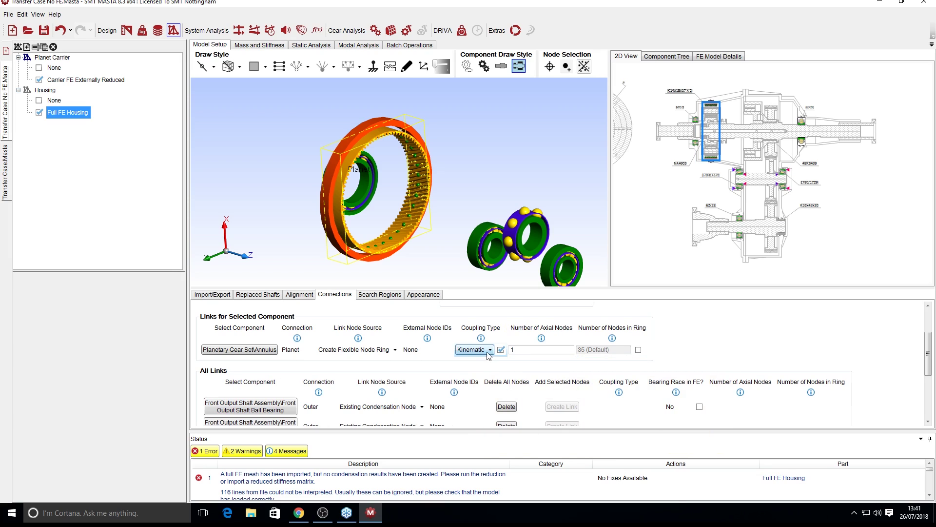
{"action": "left_click", "coordinate": [489, 349]}
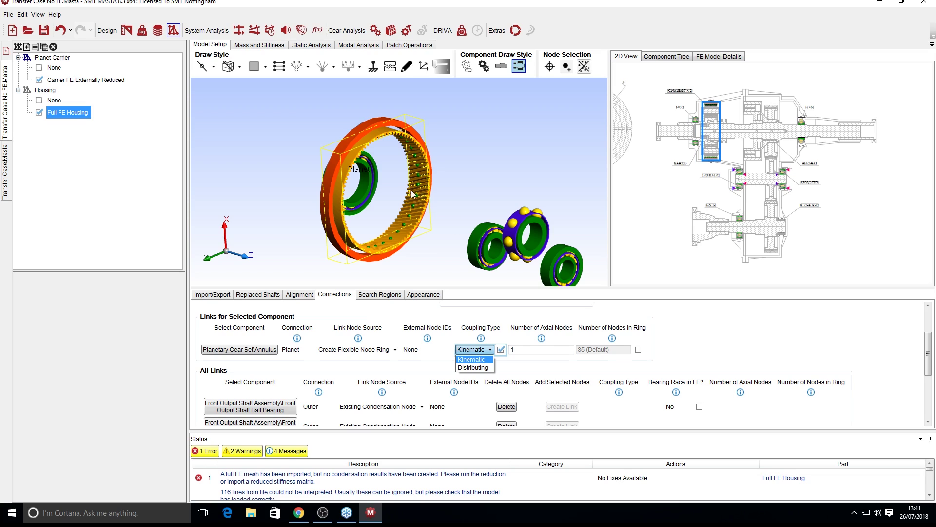
{"action": "left_click", "coordinate": [473, 367]}
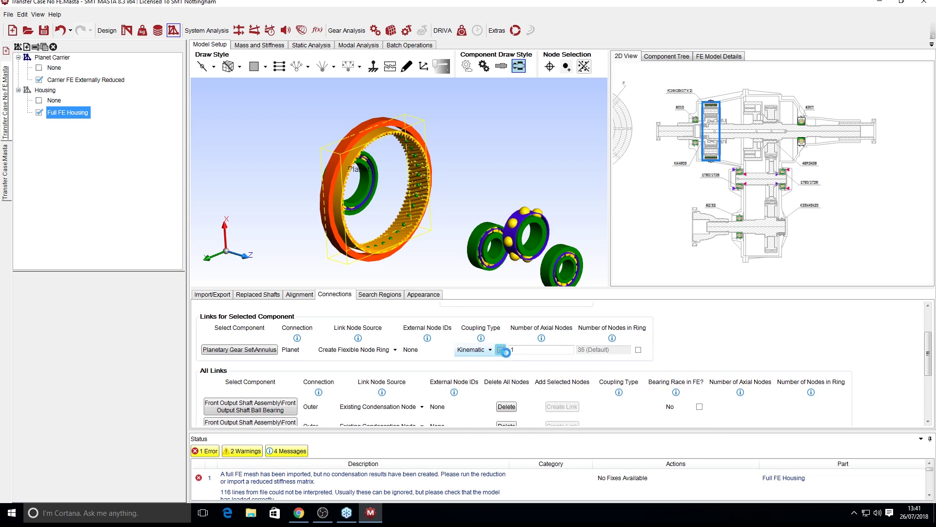
{"action": "left_click", "coordinate": [502, 349]}
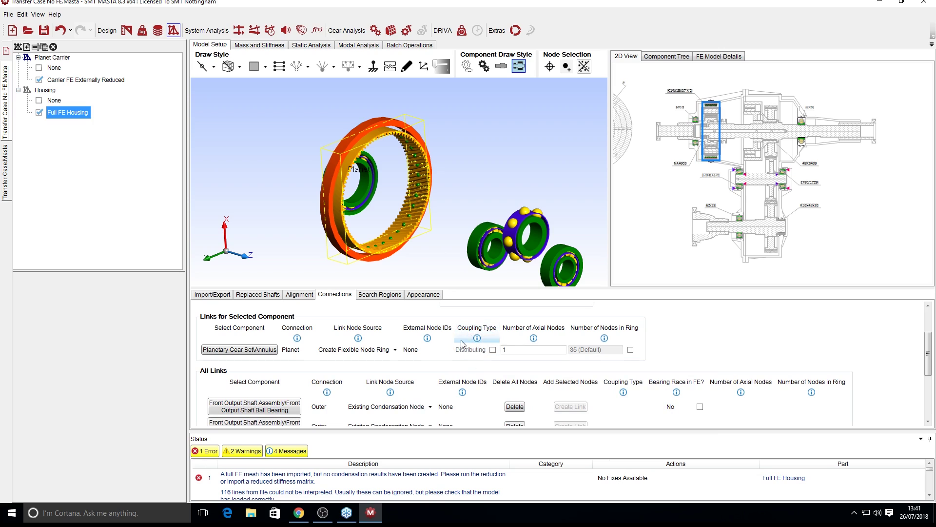
{"action": "scroll", "coordinate": [481, 354], "scroll_direction": "down", "scroll_amount": 1}
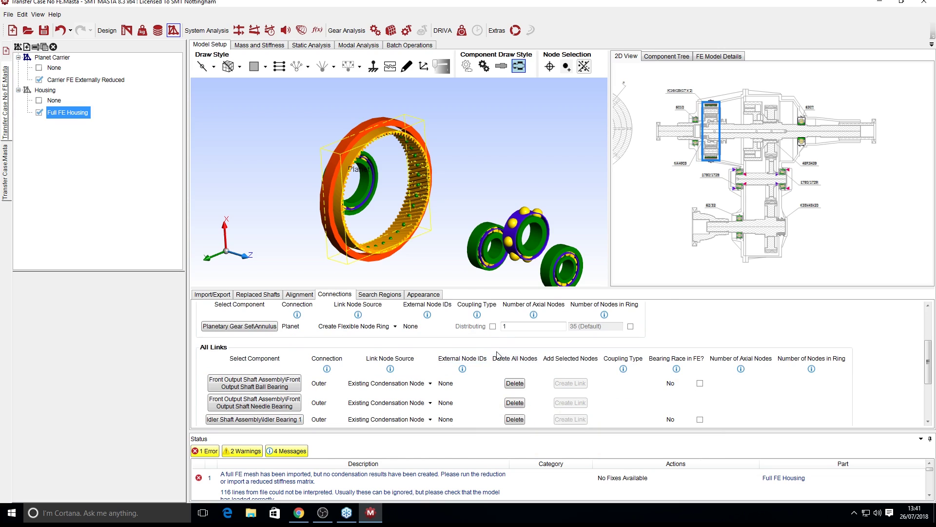
{"action": "left_click_drag", "start_coordinate": [454, 433], "coordinate": [454, 463]}
Give the front output ball bearing and Idler Bearings 1 and 2 Create Single Axial Node link sources
{"action": "middle_click_drag", "start_coordinate": [451, 216], "coordinate": [449, 170]}
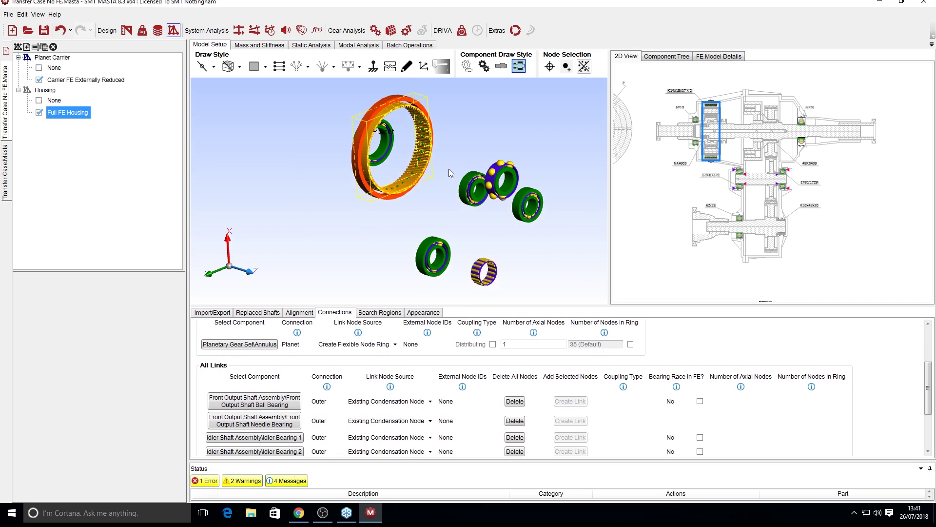
{"action": "scroll", "coordinate": [450, 174], "scroll_direction": "down", "scroll_amount": 2}
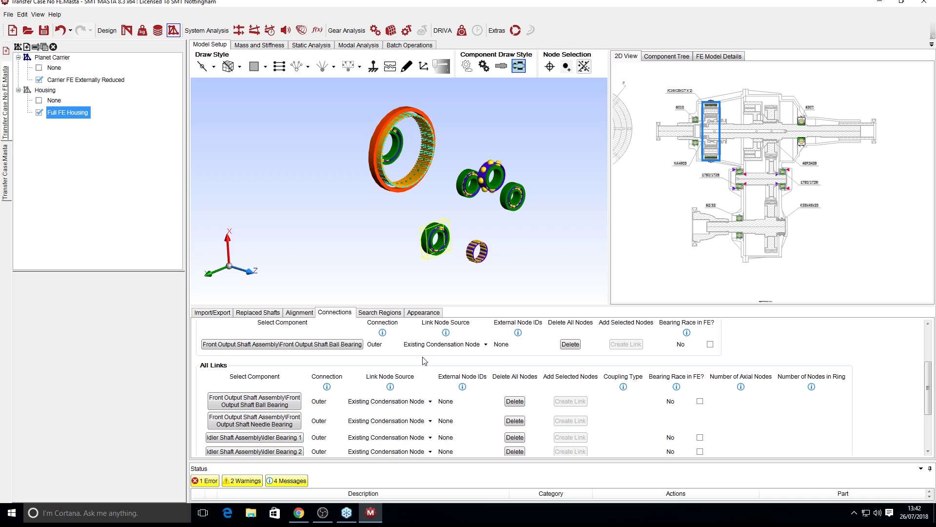
{"action": "left_click", "coordinate": [442, 344]}
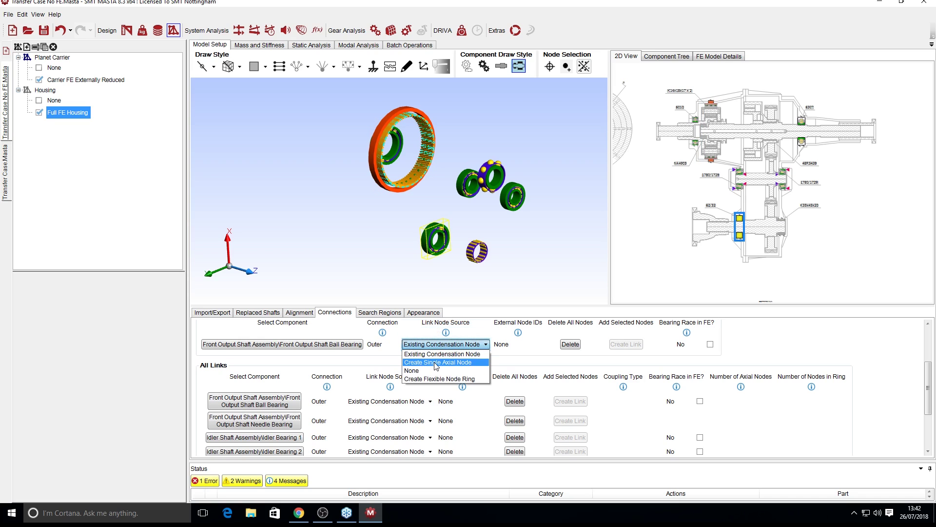
{"action": "left_click", "coordinate": [438, 362]}
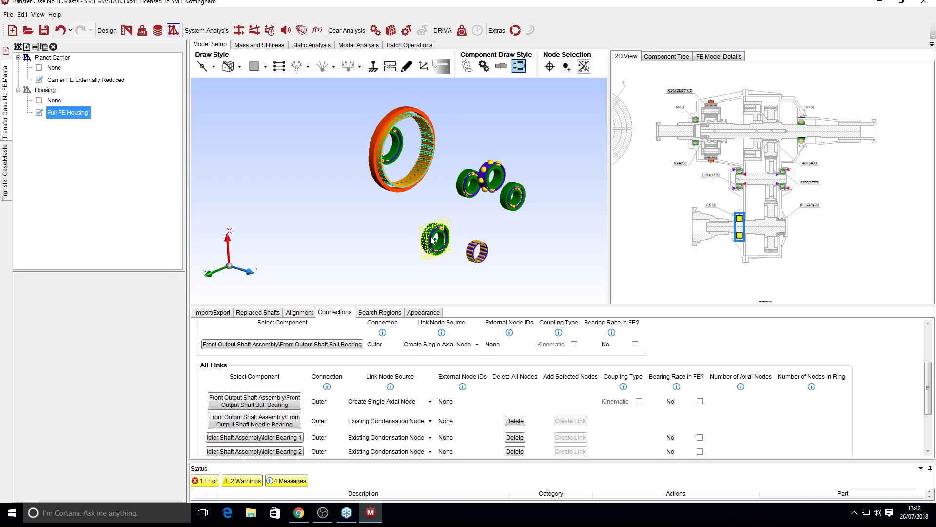
{"action": "left_click", "coordinate": [470, 178]}
{"action": "left_click", "coordinate": [382, 344]}
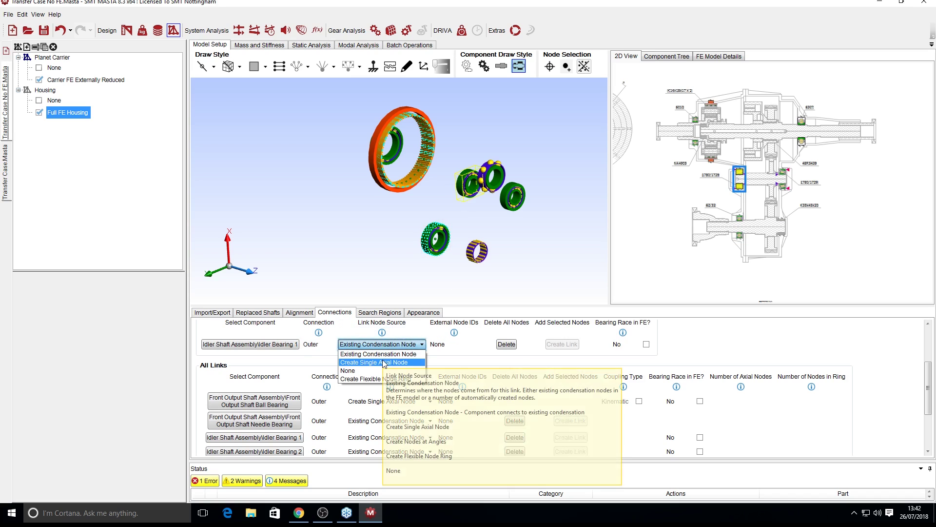
{"action": "left_click", "coordinate": [384, 362]}
{"action": "left_click", "coordinate": [513, 197]}
{"action": "left_click", "coordinate": [382, 344]}
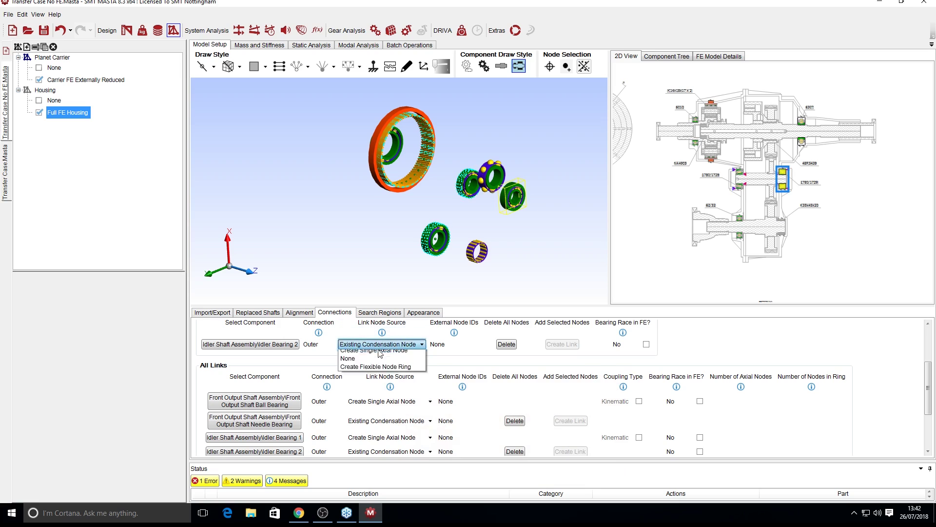
{"action": "left_click", "coordinate": [381, 351]}
Give the front output needle bearing and input shaft bearing single axial link nodes
{"action": "left_click", "coordinate": [481, 246]}
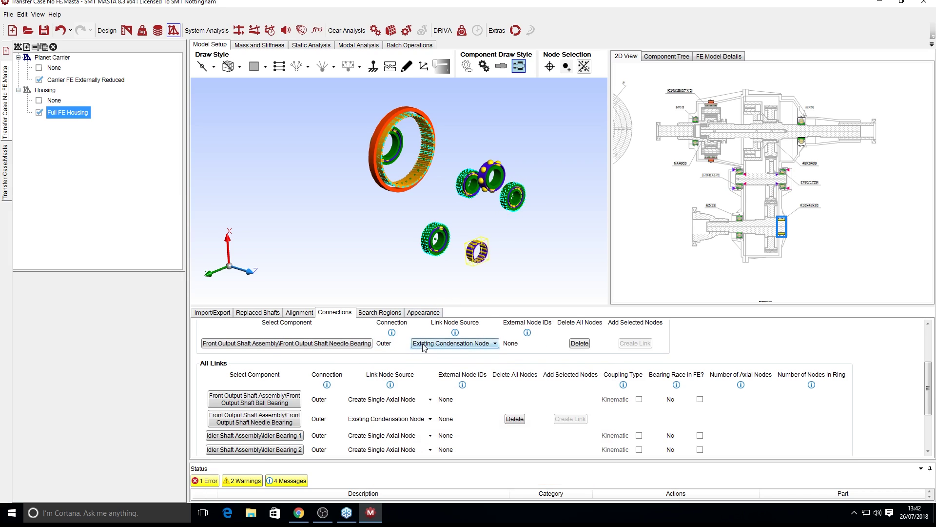
{"action": "left_click", "coordinate": [423, 344]}
{"action": "left_click", "coordinate": [427, 353]}
{"action": "left_click", "coordinate": [400, 142]}
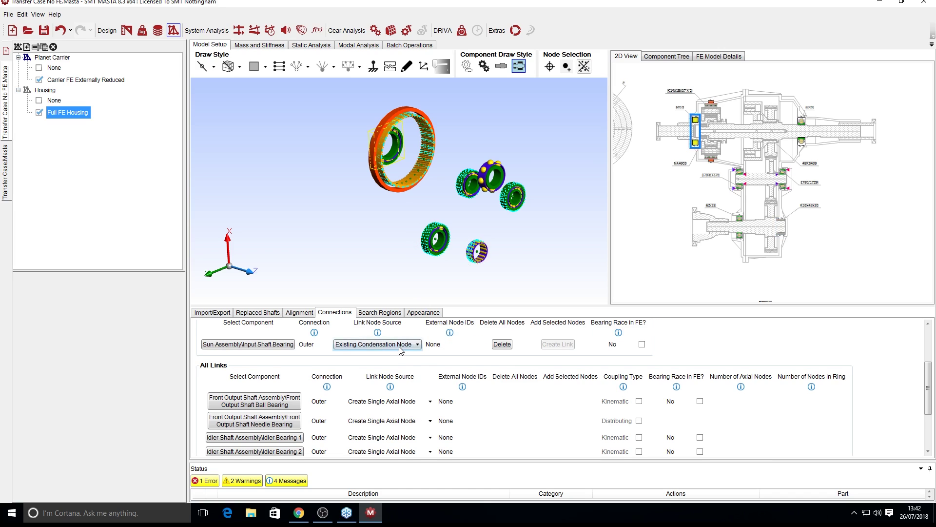
{"action": "left_click", "coordinate": [399, 344]}
{"action": "left_click", "coordinate": [373, 378]}
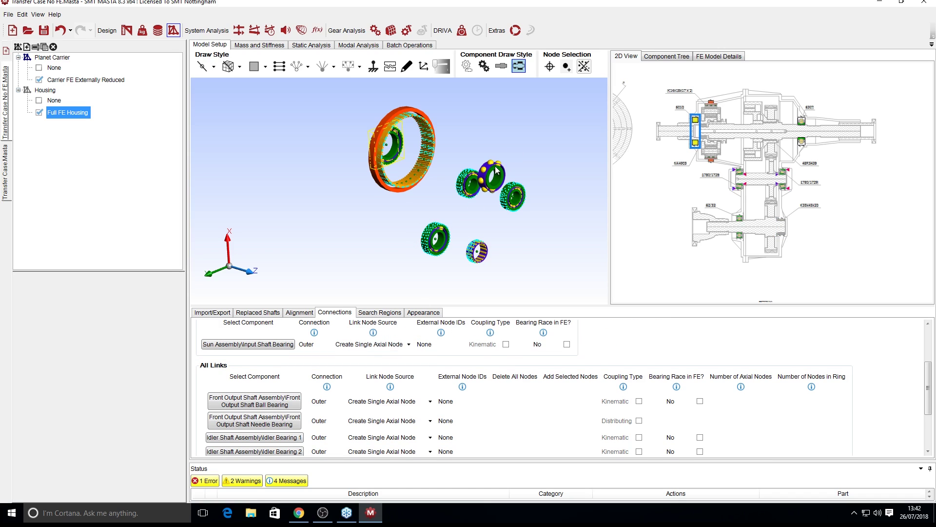
Clear the bearing selection to list all links and show the FE housing translucent
{"action": "left_click", "coordinate": [477, 166]}
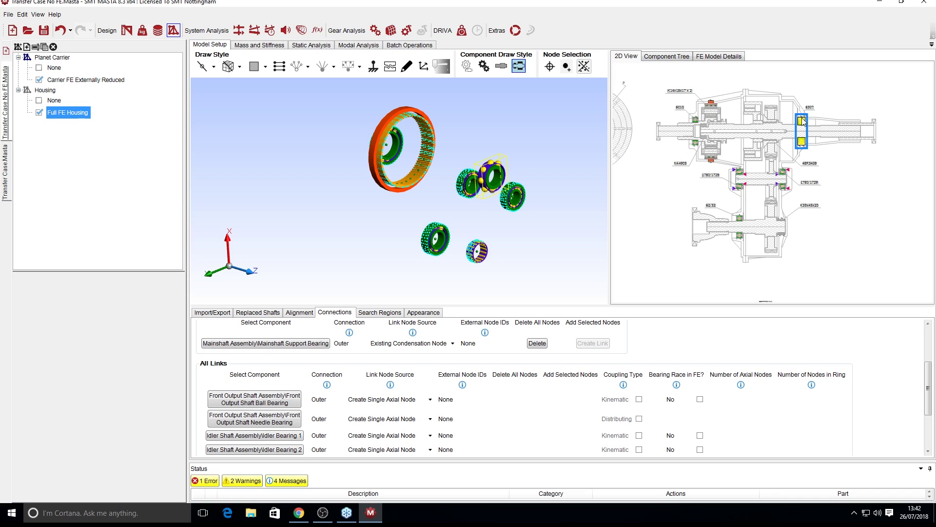
{"action": "scroll", "coordinate": [803, 122], "scroll_direction": "up", "scroll_amount": 1}
{"action": "scroll", "coordinate": [803, 122], "scroll_direction": "up", "scroll_amount": 3}
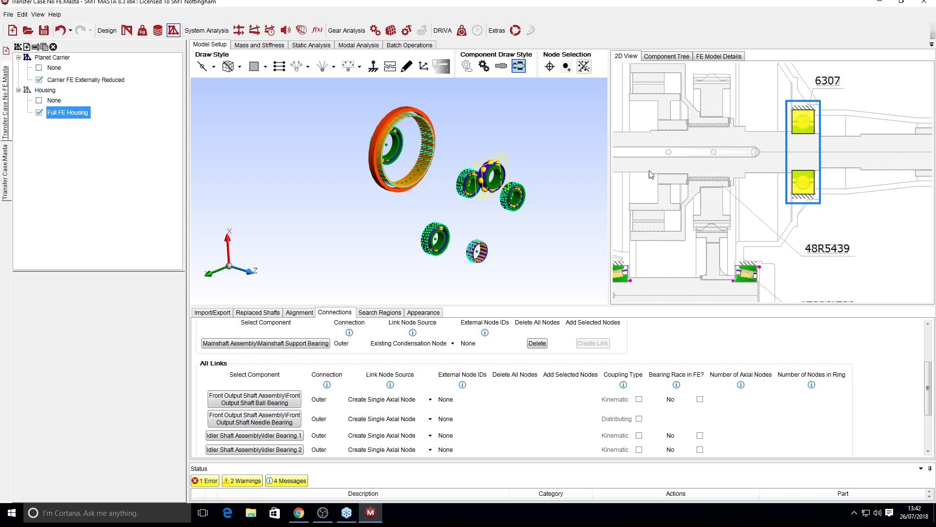
{"action": "left_click", "coordinate": [478, 159]}
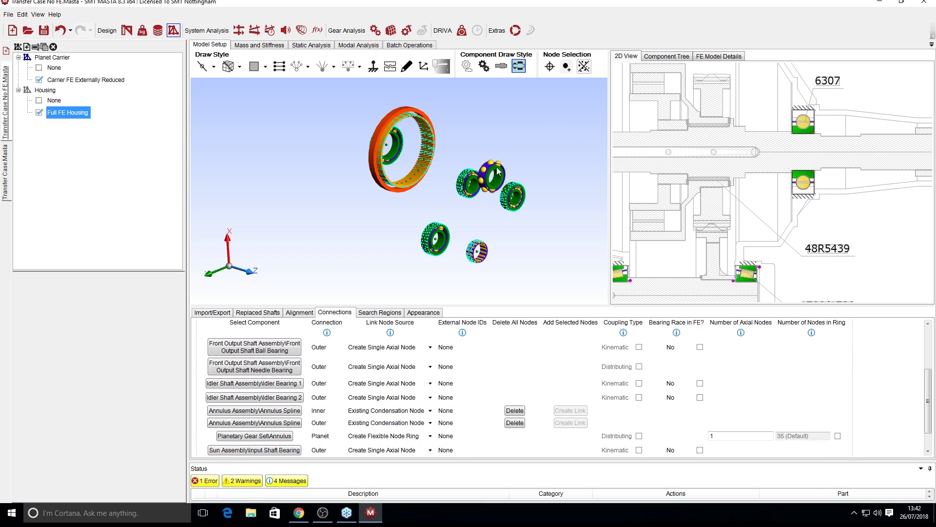
{"action": "left_click", "coordinate": [441, 66]}
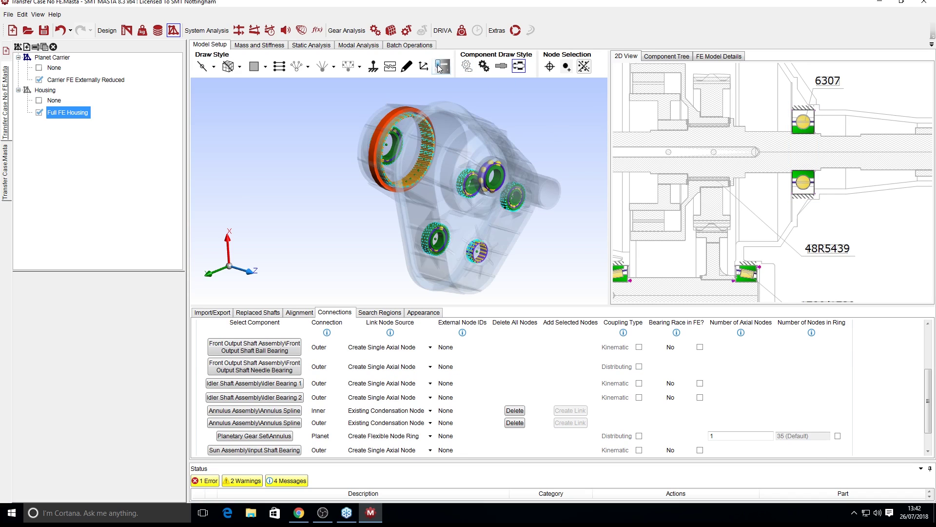
{"action": "scroll", "coordinate": [497, 168], "scroll_direction": "up", "scroll_amount": 5}
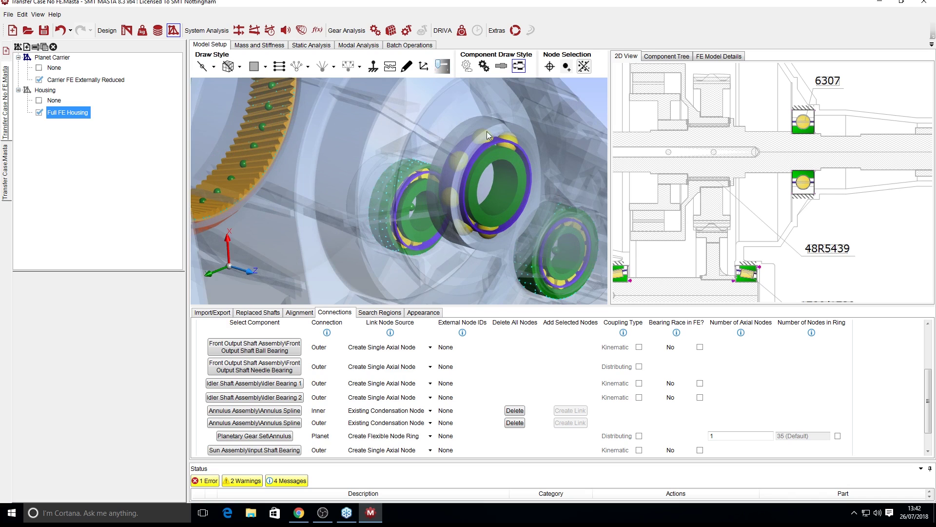
{"action": "scroll", "coordinate": [489, 203], "scroll_direction": "down", "scroll_amount": 10}
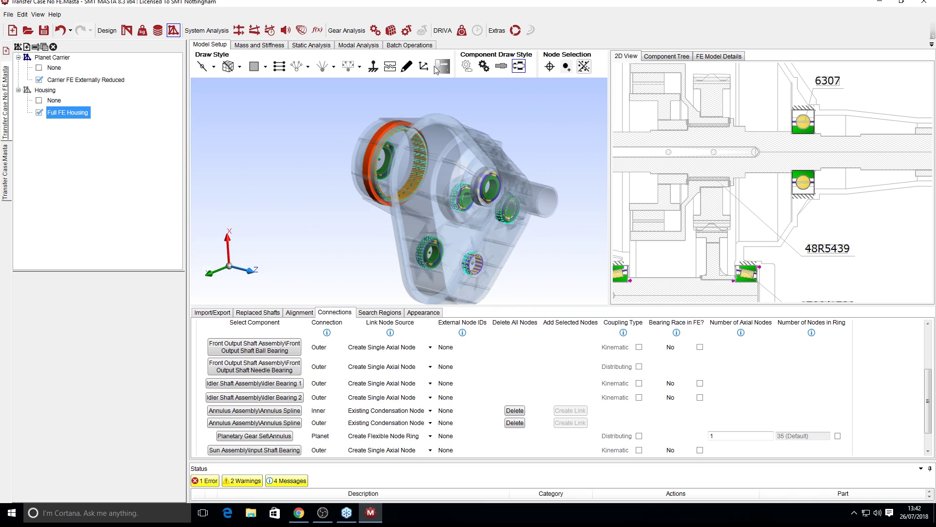
Give the Mainshaft Support Bearing a Create Flexible Node Ring link of 8 nodes
{"action": "left_click", "coordinate": [491, 180]}
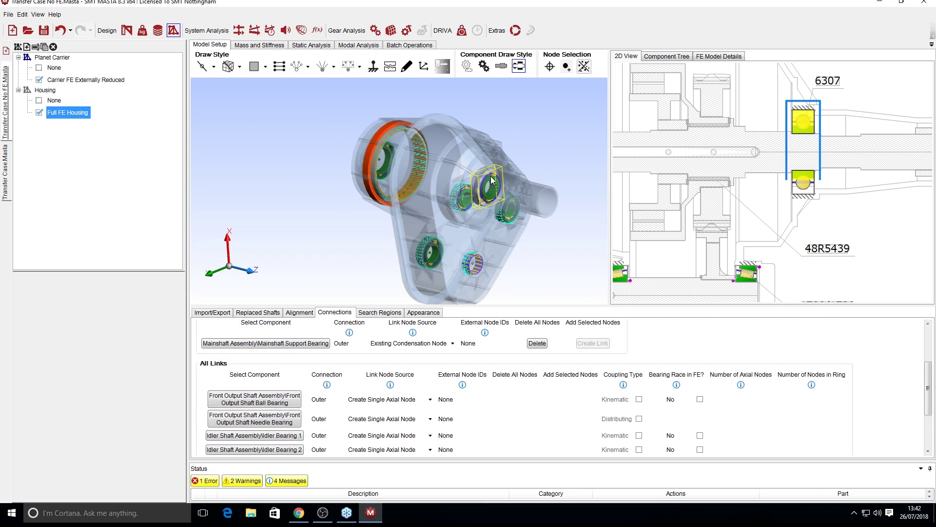
{"action": "left_click", "coordinate": [425, 344]}
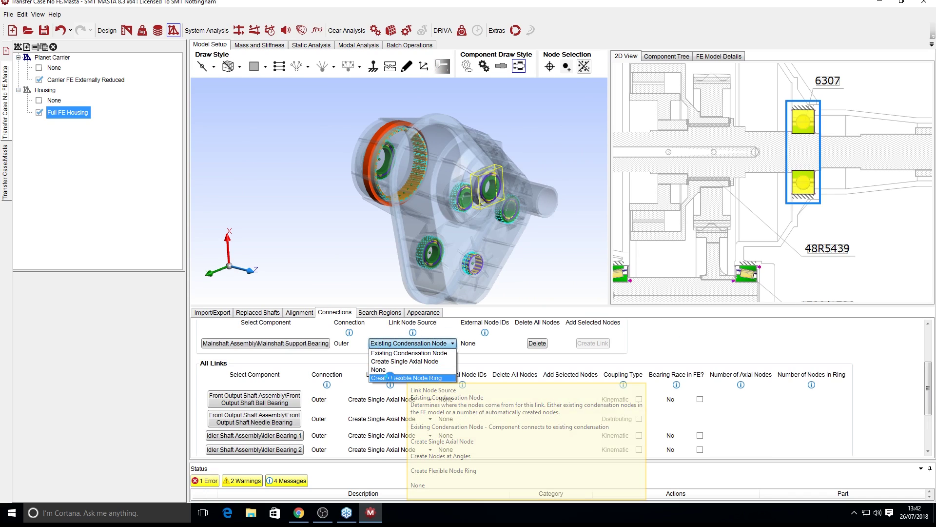
{"action": "left_click", "coordinate": [406, 377]}
{"action": "scroll", "coordinate": [486, 171], "scroll_direction": "up", "scroll_amount": 5}
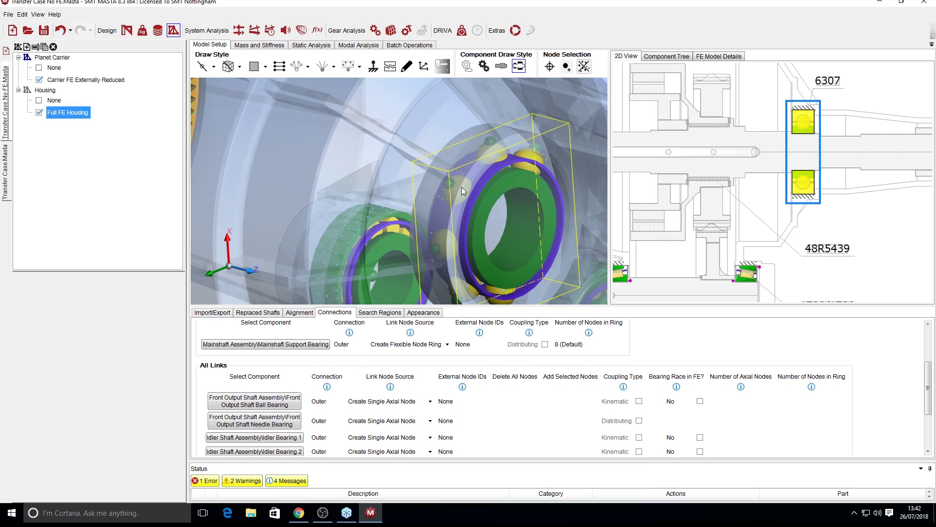
{"action": "mouse_move", "coordinate": [465, 198]}
{"action": "middle_mouse_down"}
{"action": "mouse_move", "coordinate": [453, 191]}
{"action": "mouse_move", "coordinate": [476, 190]}
{"action": "mouse_move", "coordinate": [497, 219]}
{"action": "mouse_move", "coordinate": [389, 200]}
{"action": "mouse_move", "coordinate": [467, 200]}
{"action": "middle_mouse_up"}
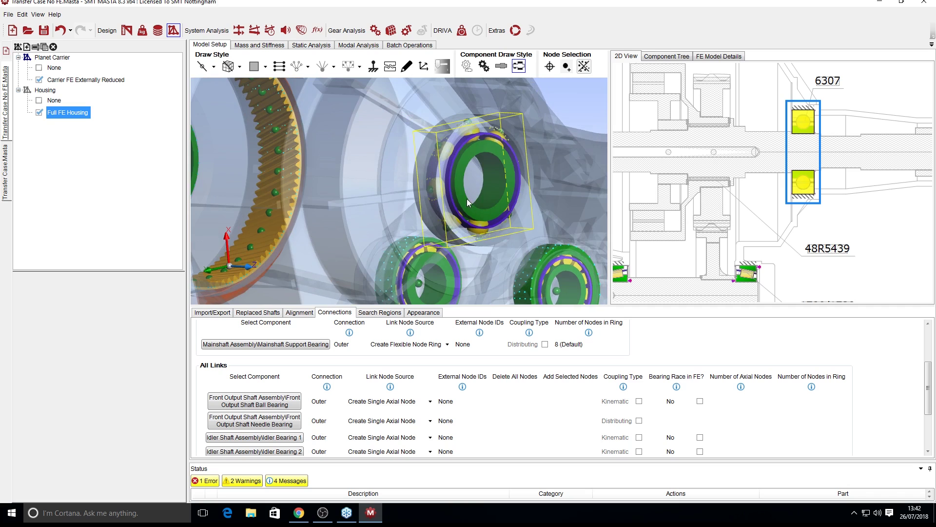
{"action": "scroll", "coordinate": [465, 197], "scroll_direction": "down", "scroll_amount": 3}
{"action": "scroll", "coordinate": [466, 343], "scroll_direction": "up", "scroll_amount": 3}
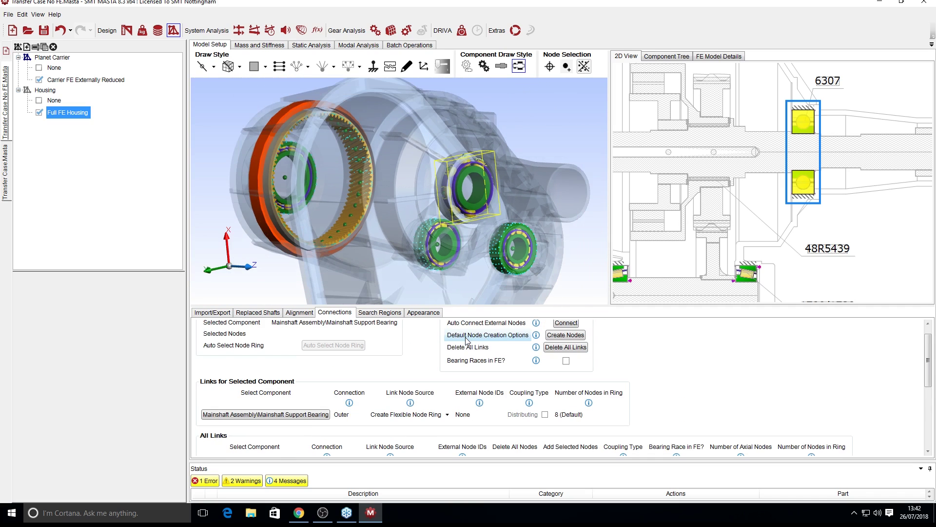
{"action": "scroll", "coordinate": [469, 222], "scroll_direction": "up", "scroll_amount": 2}
{"action": "scroll", "coordinate": [487, 230], "scroll_direction": "down", "scroll_amount": 5}
Rotate the model to view the housing from other sides and select Idler Bearing 1
{"action": "mouse_move", "coordinate": [490, 223]}
{"action": "middle_mouse_down"}
{"action": "mouse_move", "coordinate": [477, 234]}
{"action": "mouse_move", "coordinate": [493, 249]}
{"action": "mouse_move", "coordinate": [483, 239]}
{"action": "middle_mouse_up"}
{"action": "scroll", "coordinate": [448, 200], "scroll_direction": "up", "scroll_amount": 2}
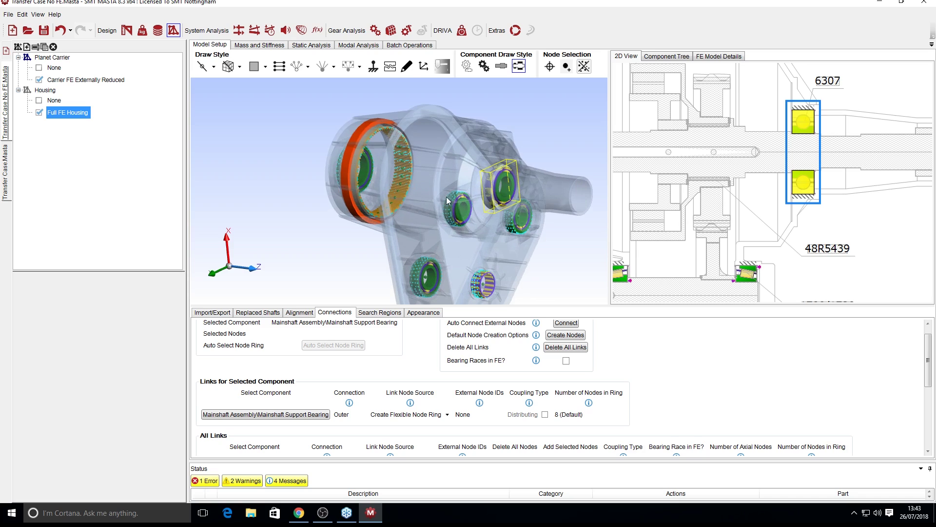
{"action": "scroll", "coordinate": [458, 202], "scroll_direction": "up", "scroll_amount": 1}
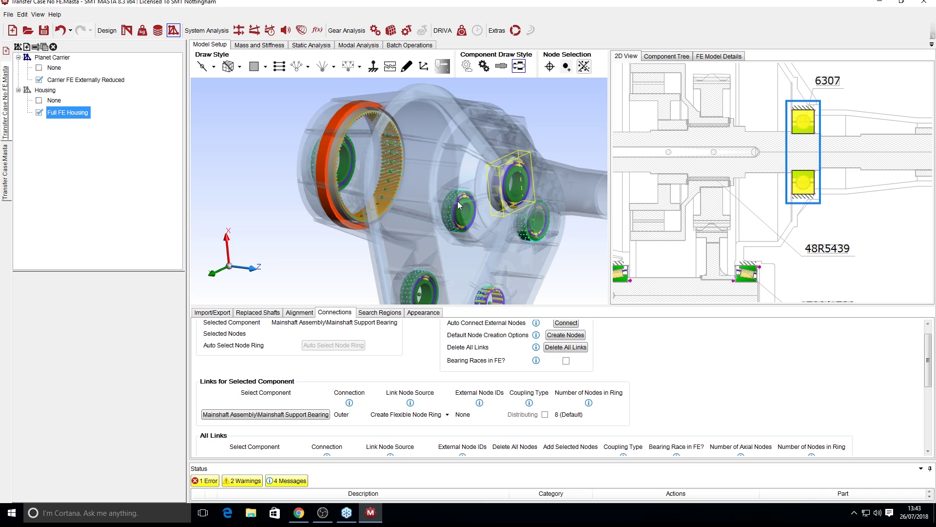
{"action": "left_click_drag", "start_coordinate": [478, 196], "coordinate": [500, 212]}
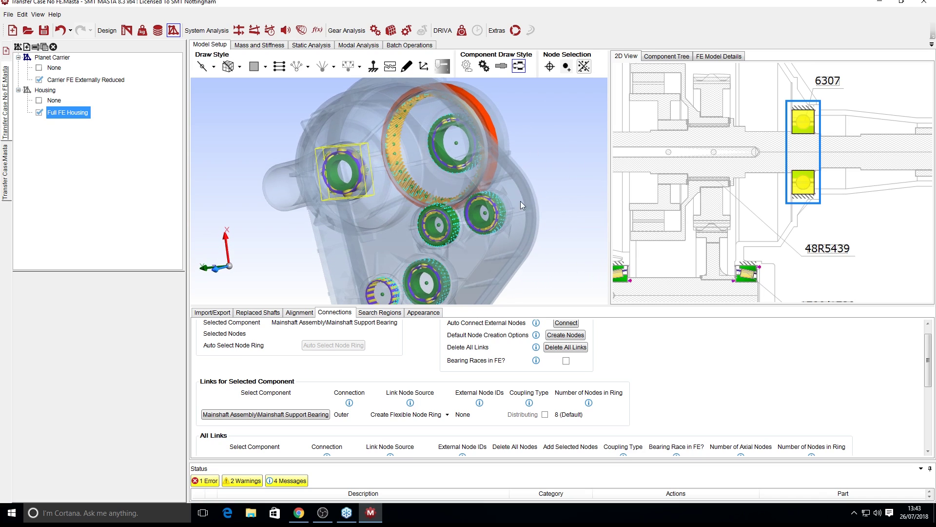
{"action": "left_click", "coordinate": [483, 212]}
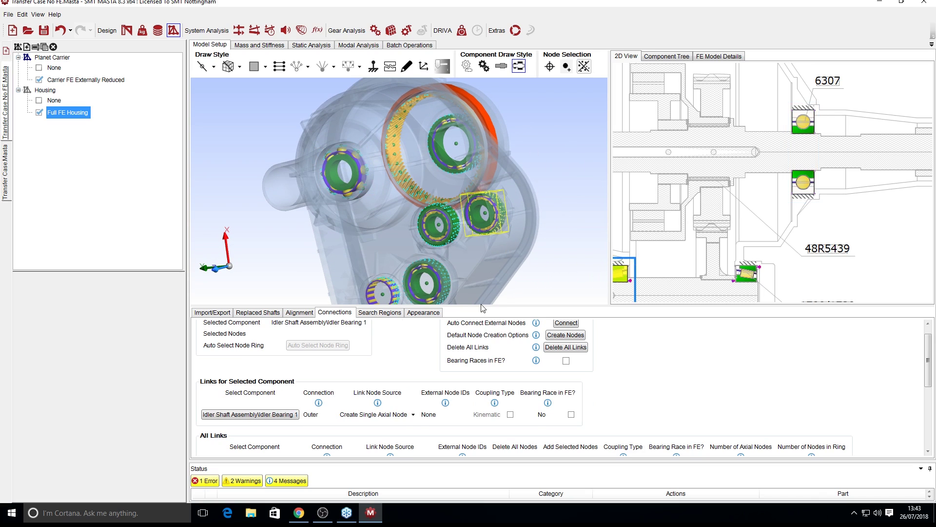
Override Idler Bearing 1's Node Cylinder Search Diameter and show nodes on the selected component only
{"action": "left_click", "coordinate": [379, 312]}
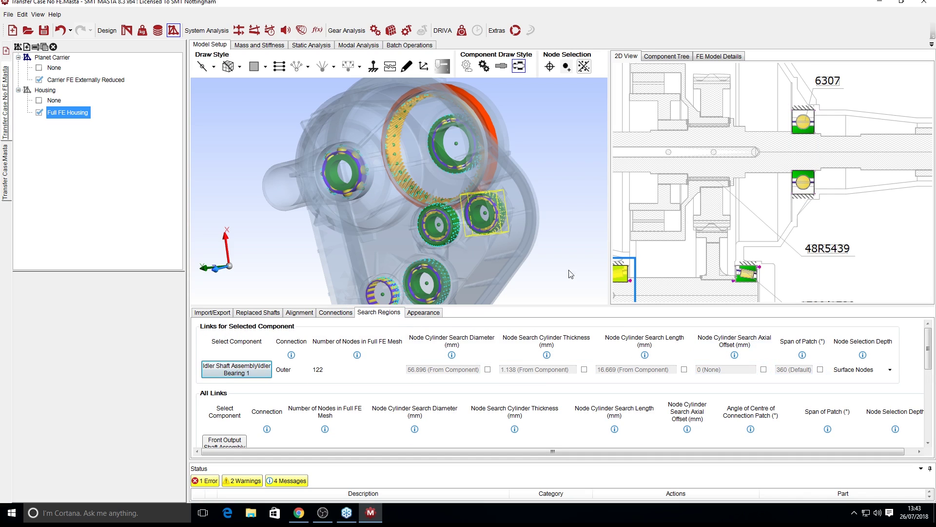
{"action": "scroll", "coordinate": [520, 212], "scroll_direction": "up", "scroll_amount": 5}
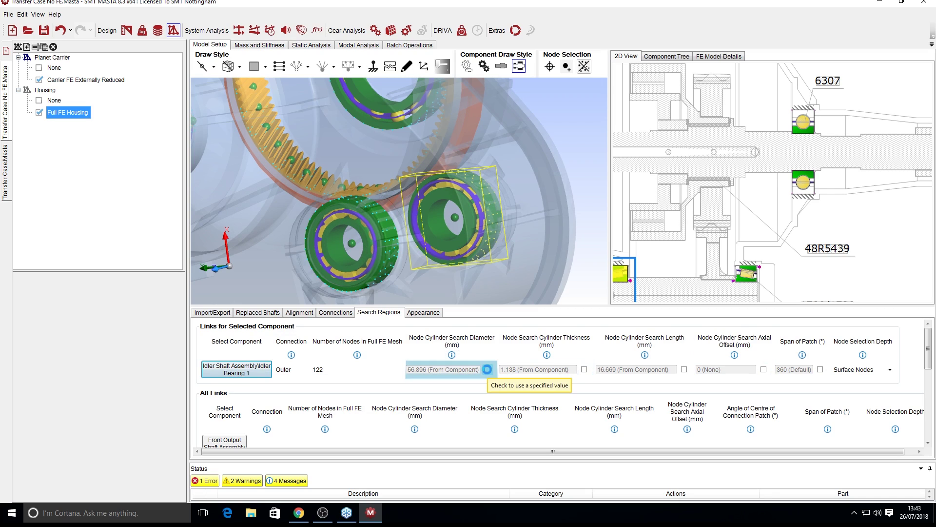
{"action": "left_click", "coordinate": [487, 369]}
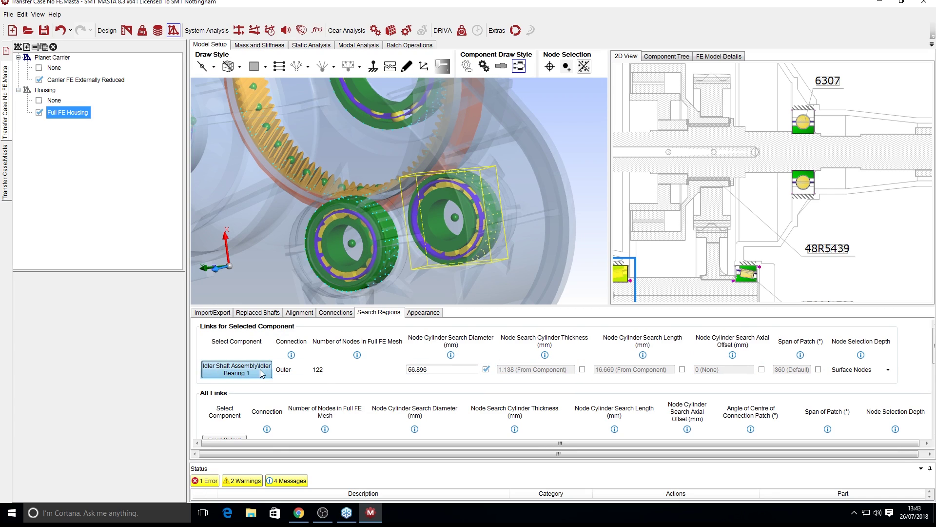
{"action": "left_click", "coordinate": [359, 67]}
{"action": "left_click", "coordinate": [360, 93]}
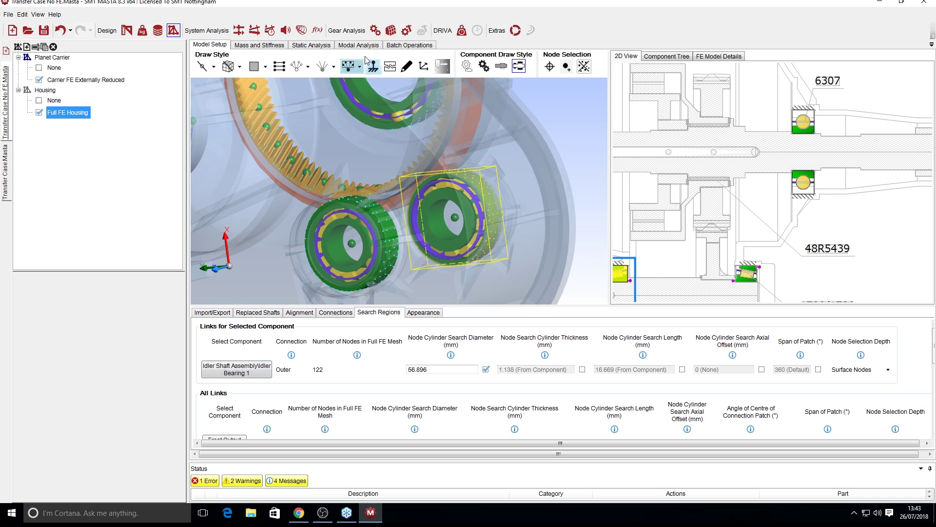
{"action": "left_click", "coordinate": [441, 66]}
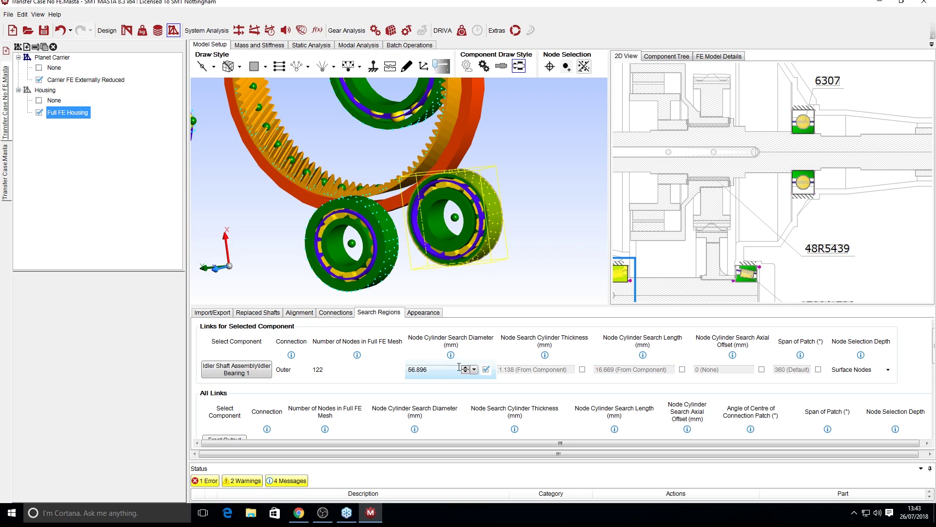
Orbit the gears to inspect the 122 captured surface nodes, with the housing translucent again
{"action": "scroll", "coordinate": [481, 272], "scroll_direction": "down", "scroll_amount": 3}
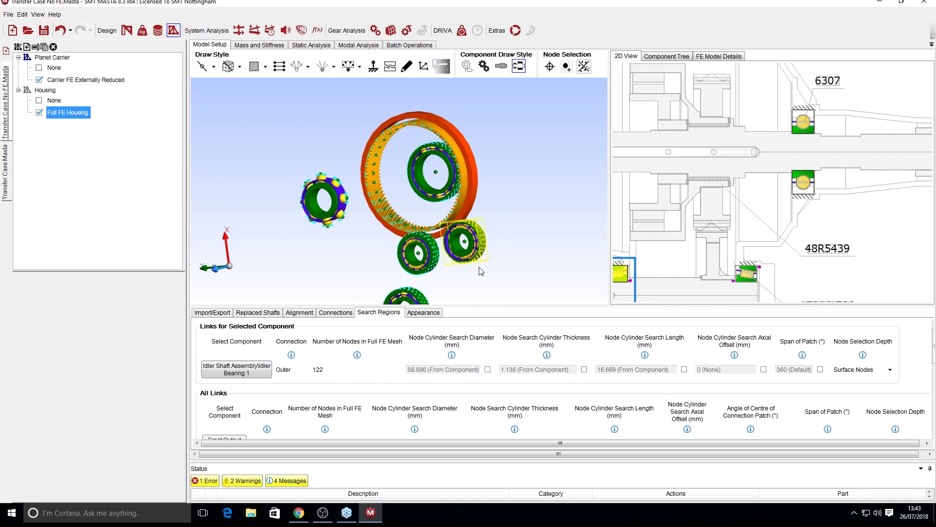
{"action": "left_click_drag", "start_coordinate": [447, 252], "coordinate": [370, 209]}
{"action": "scroll", "coordinate": [340, 204], "scroll_direction": "up", "scroll_amount": 2}
{"action": "scroll", "coordinate": [340, 203], "scroll_direction": "up", "scroll_amount": 6}
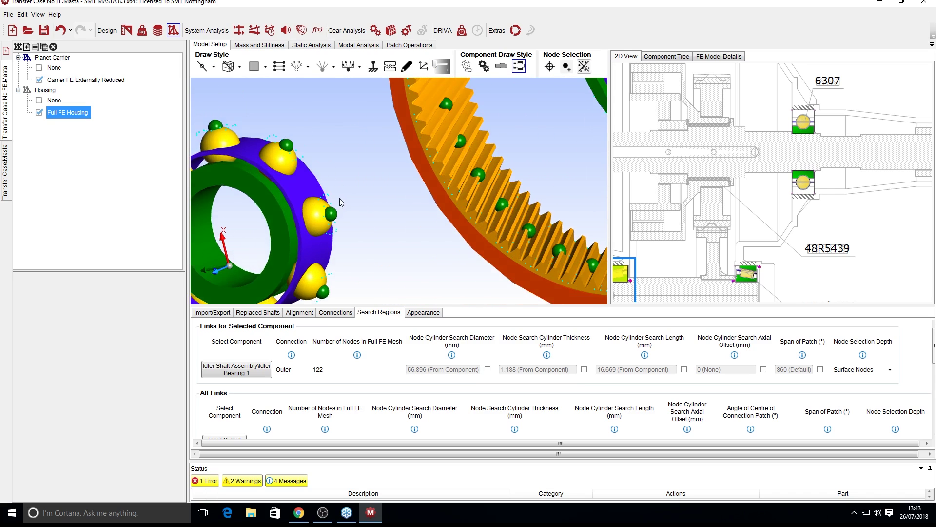
{"action": "scroll", "coordinate": [309, 165], "scroll_direction": "down", "scroll_amount": 2}
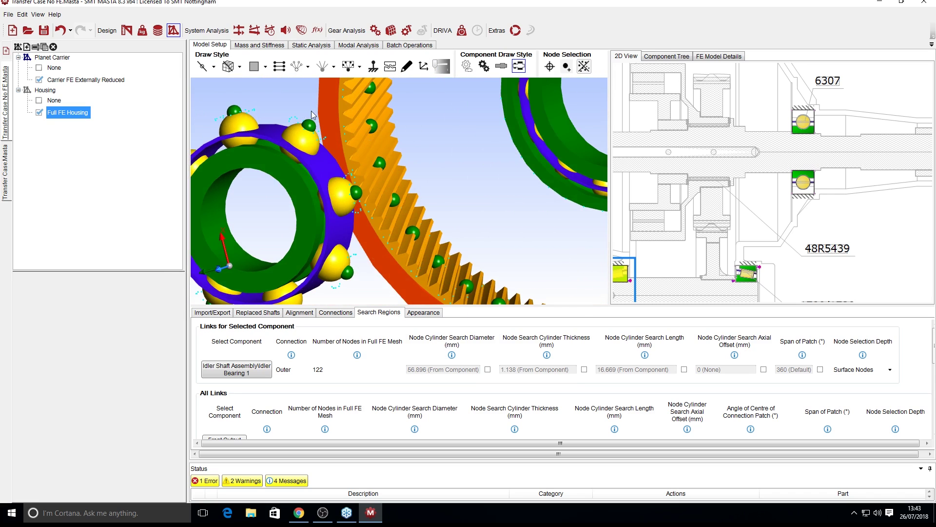
{"action": "scroll", "coordinate": [307, 146], "scroll_direction": "down", "scroll_amount": 2}
{"action": "scroll", "coordinate": [307, 146], "scroll_direction": "down", "scroll_amount": 2}
{"action": "left_click_drag", "start_coordinate": [307, 147], "coordinate": [355, 203]}
{"action": "left_click_drag", "start_coordinate": [383, 168], "coordinate": [458, 212]}
{"action": "left_click", "coordinate": [442, 66]}
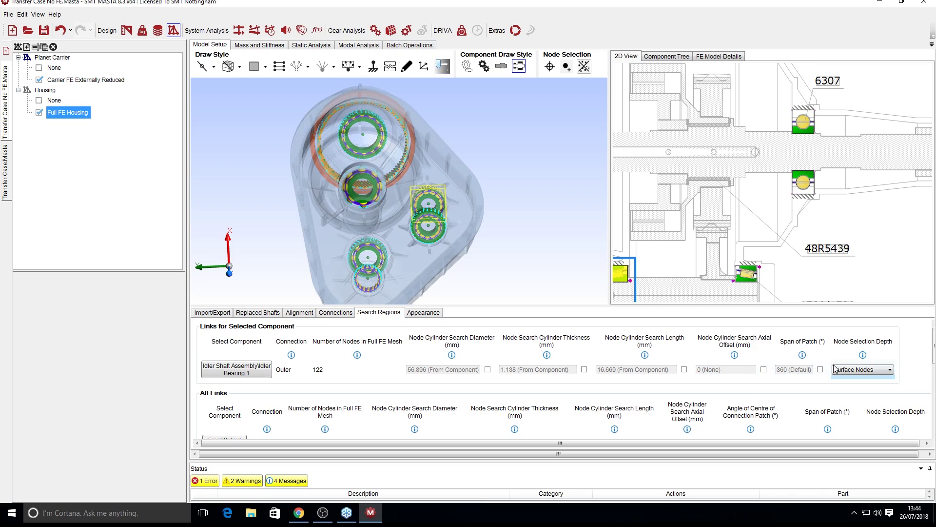
{"action": "left_click_drag", "start_coordinate": [542, 207], "coordinate": [370, 133]}
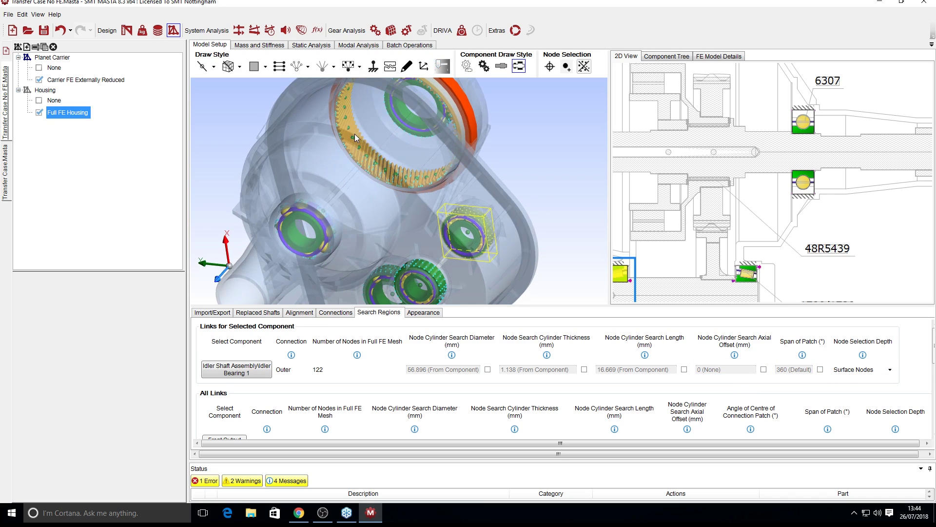
Select the annulus ring gear to review its search-region links
{"action": "left_click", "coordinate": [353, 136]}
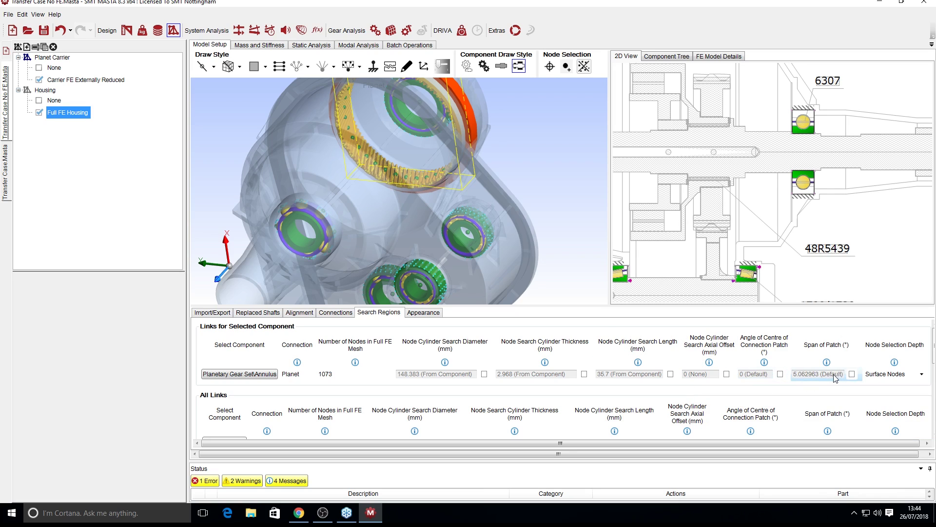
{"action": "mouse_move", "coordinate": [832, 377]}
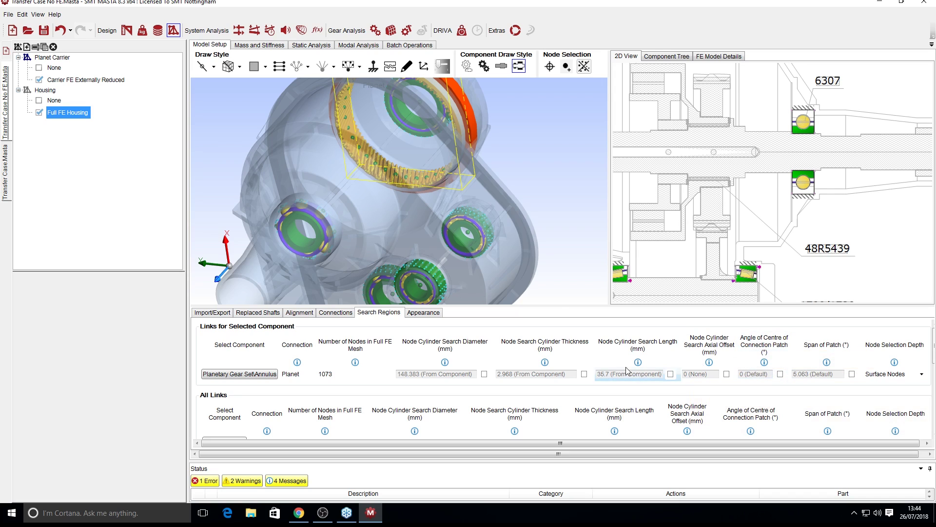
{"action": "left_click_drag", "start_coordinate": [513, 245], "coordinate": [499, 232]}
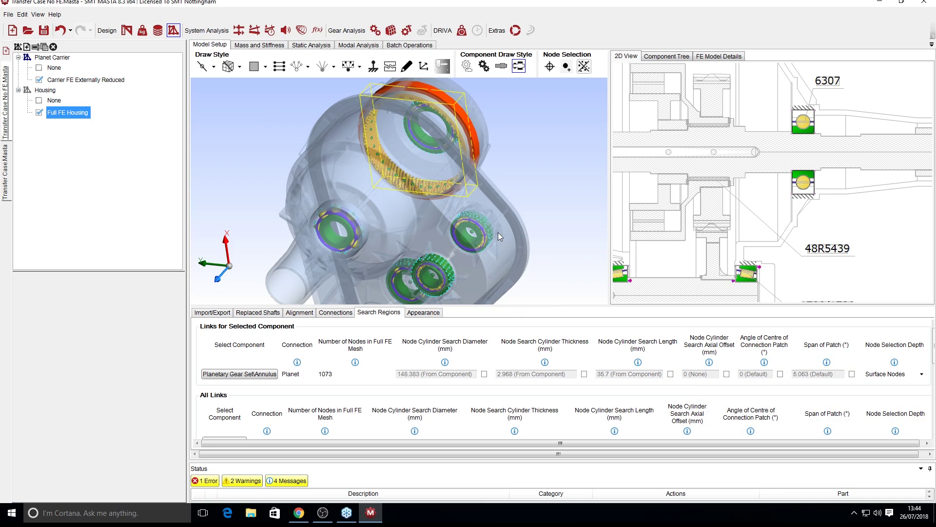
Clear the selection to list all component links and orbit the housing model
{"action": "left_click", "coordinate": [502, 163]}
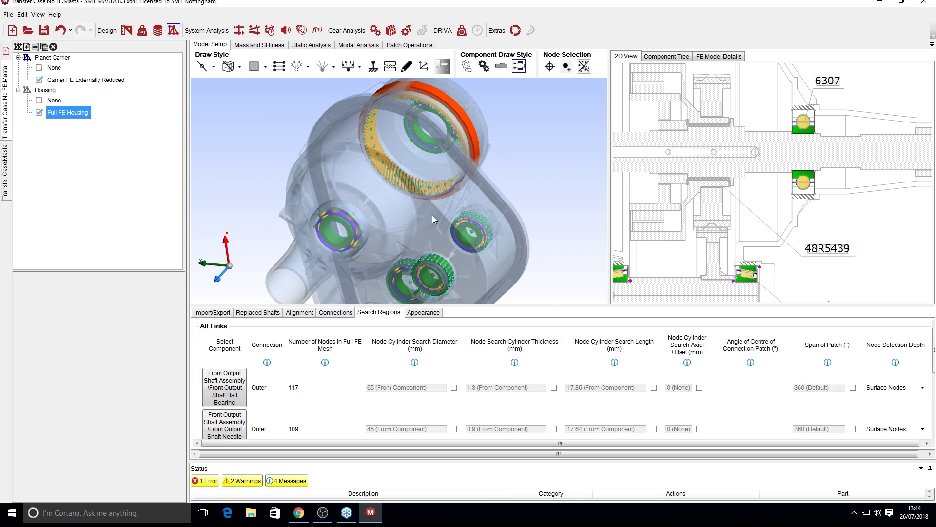
{"action": "left_click_drag", "start_coordinate": [443, 204], "coordinate": [486, 215]}
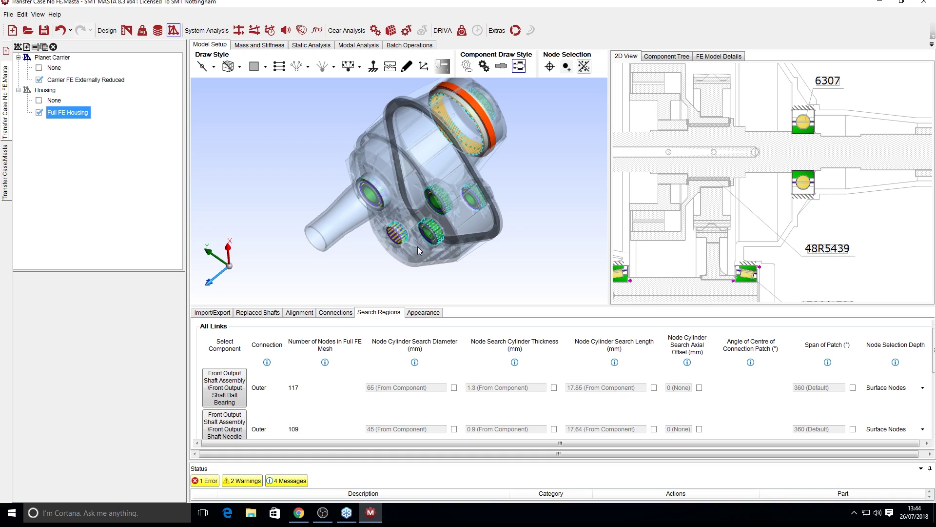
{"action": "scroll", "coordinate": [428, 146], "scroll_direction": "up", "scroll_amount": 8}
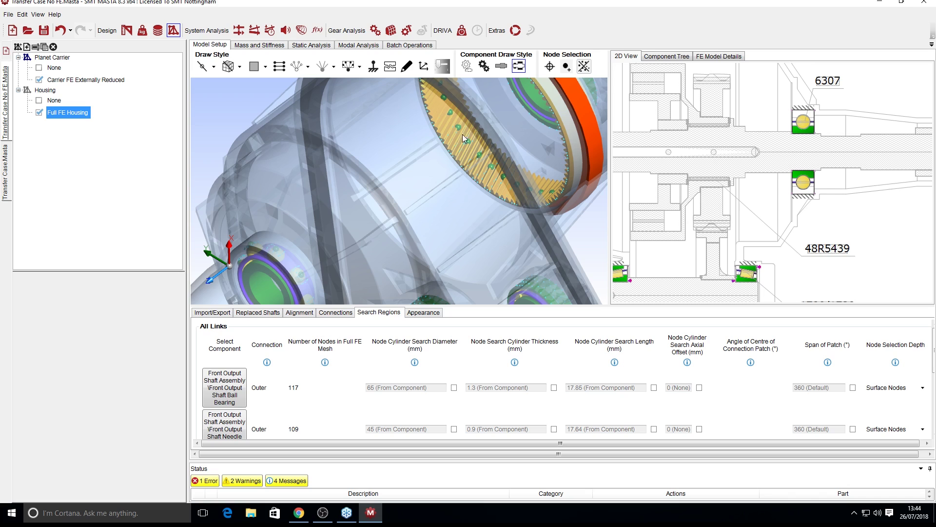
{"action": "scroll", "coordinate": [486, 137], "scroll_direction": "down", "scroll_amount": 3}
{"action": "left_click_drag", "start_coordinate": [487, 137], "coordinate": [502, 163]}
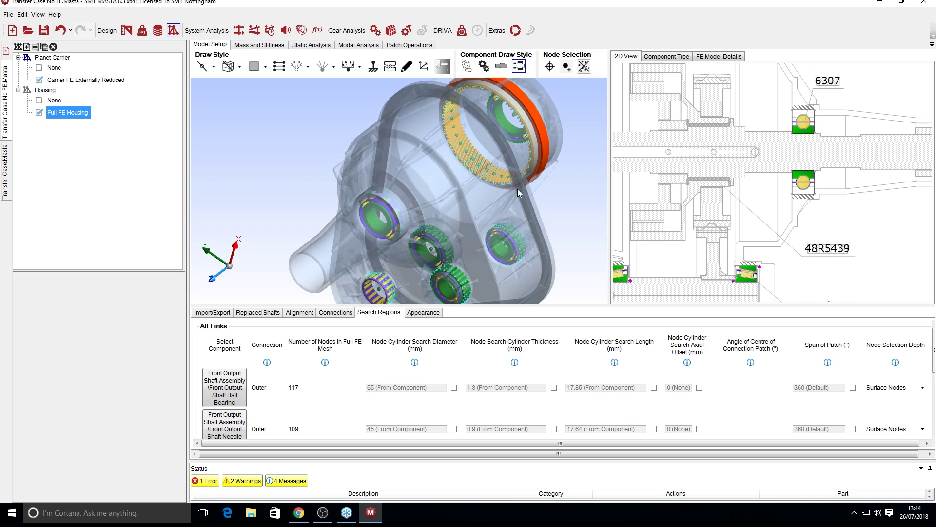
{"action": "scroll", "coordinate": [517, 188], "scroll_direction": "down", "scroll_amount": 3}
{"action": "left_click_drag", "start_coordinate": [496, 185], "coordinate": [547, 200]}
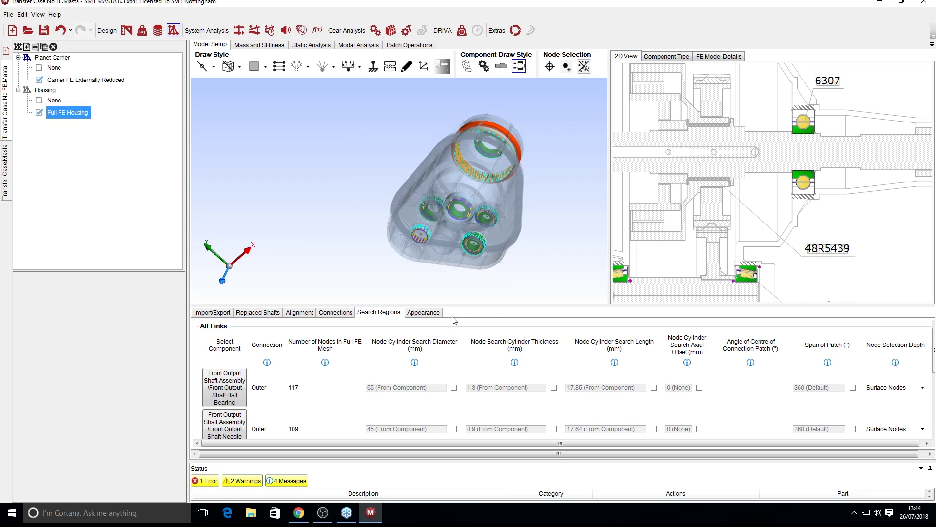
Show the Full FE Housing's mesh appearance: 5 mm condensation nodes, size 3 others, solid colour
{"action": "left_click", "coordinate": [425, 313]}
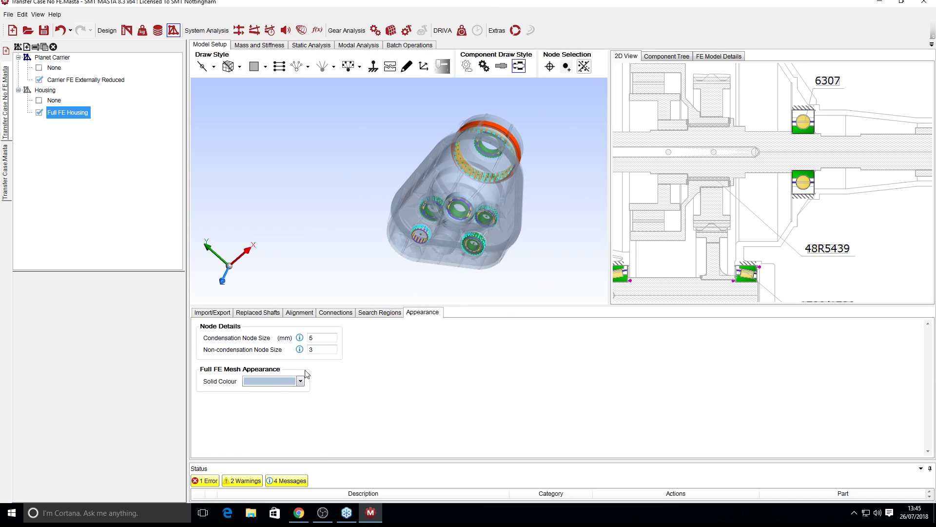
{"action": "left_click_drag", "start_coordinate": [429, 220], "coordinate": [423, 259]}
{"action": "left_click_drag", "start_coordinate": [427, 224], "coordinate": [396, 204]}
{"action": "left_click_drag", "start_coordinate": [449, 166], "coordinate": [451, 183]}
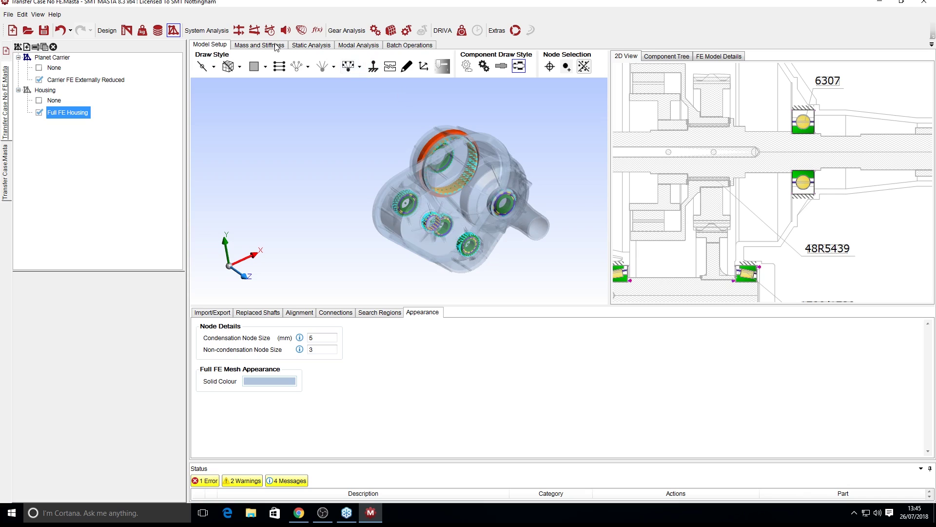
Open the housing's Mass and Stiffness page and show the stiffness results
{"action": "left_click", "coordinate": [249, 46]}
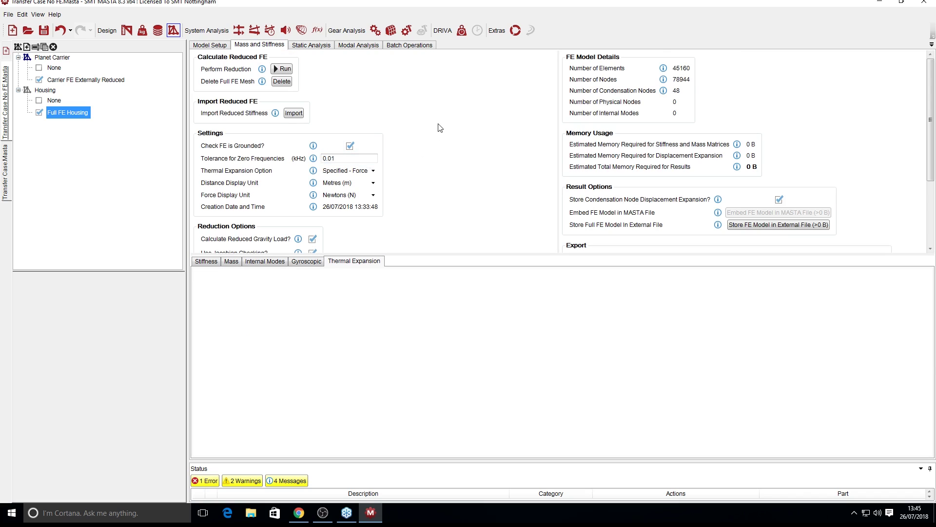
{"action": "left_click", "coordinate": [217, 261]}
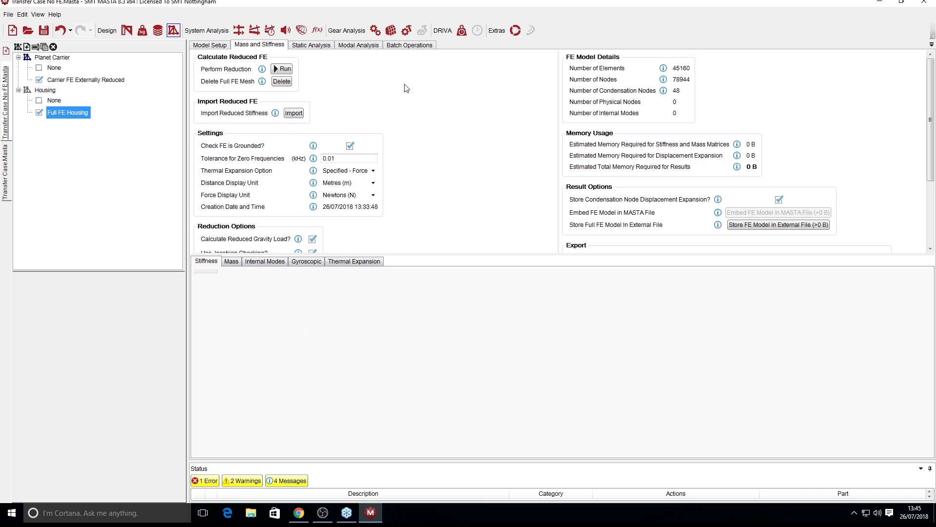
{"action": "scroll", "coordinate": [378, 119], "scroll_direction": "down", "scroll_amount": 1}
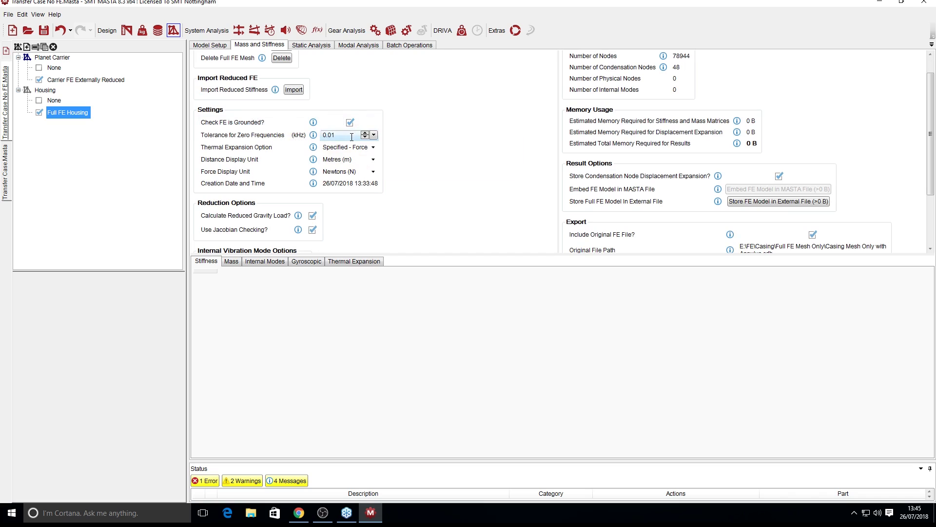
{"action": "scroll", "coordinate": [336, 117], "scroll_direction": "up", "scroll_amount": 1}
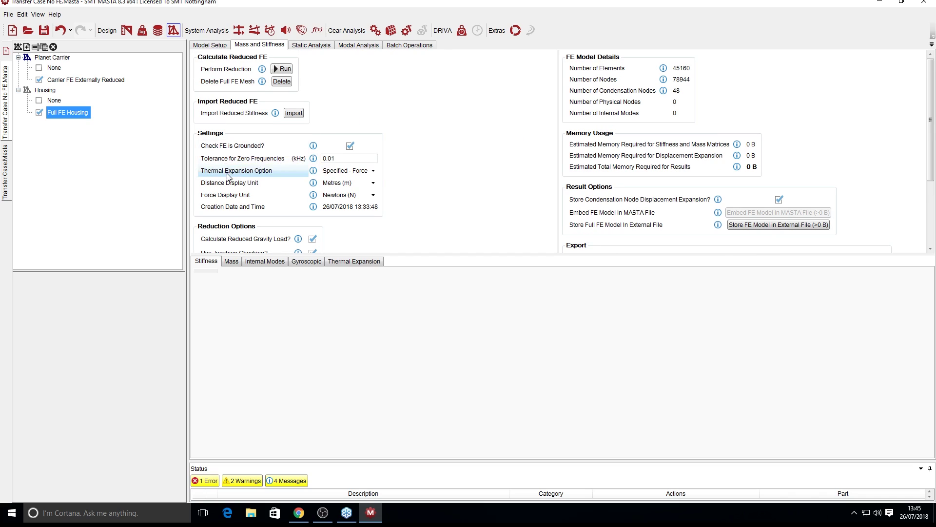
Keep thermal expansion at Specified - Force and enlarge the status panel to read all messages
{"action": "left_click", "coordinate": [342, 171]}
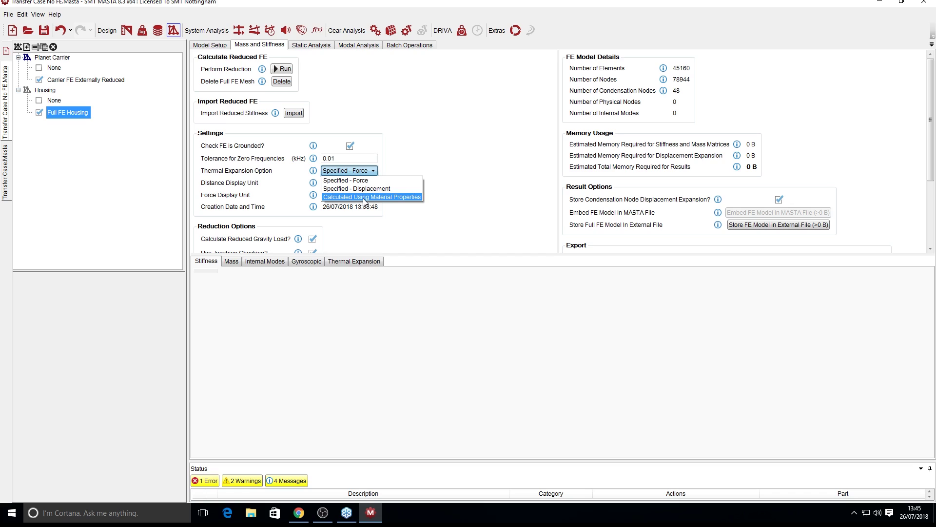
{"action": "left_click", "coordinate": [427, 164]}
{"action": "scroll", "coordinate": [426, 155], "scroll_direction": "down", "scroll_amount": 3}
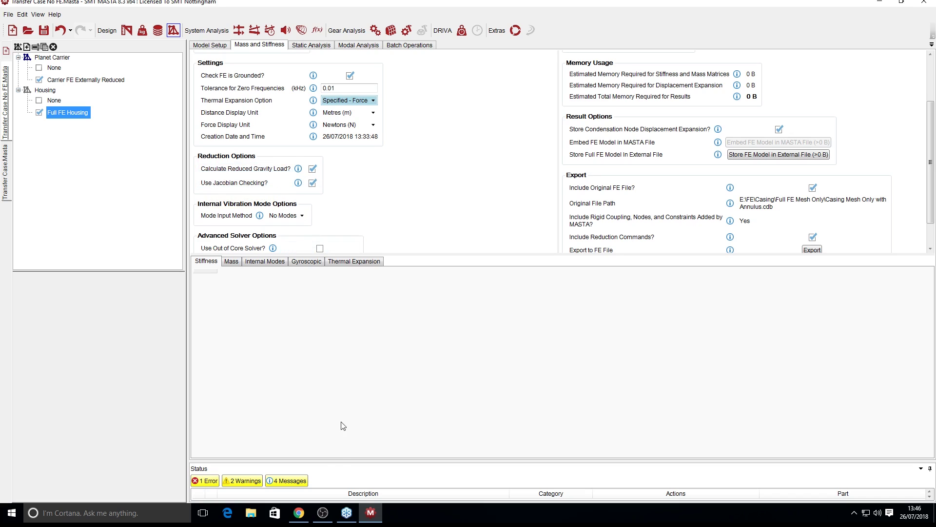
{"action": "left_click_drag", "start_coordinate": [345, 461], "coordinate": [364, 347]}
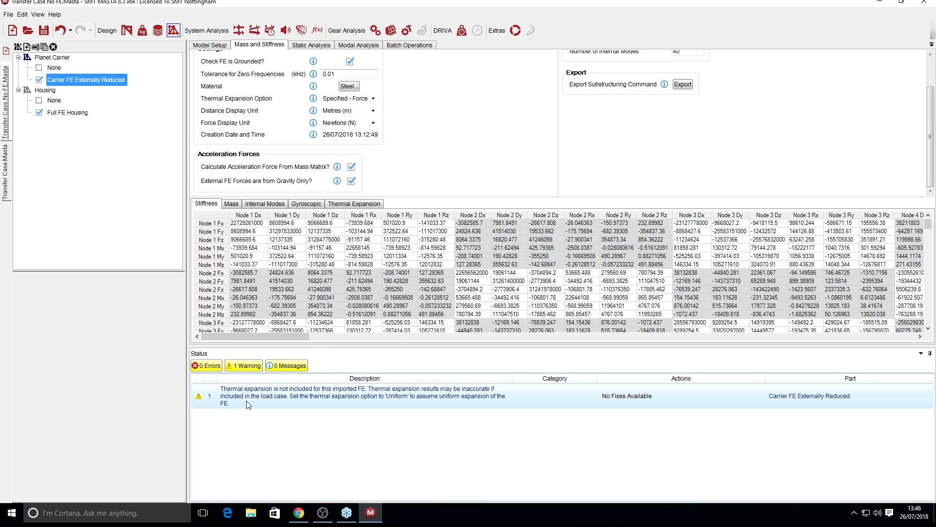
Select the Full FE Housing, inspect the second warning and turn off Jacobian checking
{"action": "left_click", "coordinate": [74, 115]}
{"action": "scroll", "coordinate": [268, 168], "scroll_direction": "down", "scroll_amount": 1}
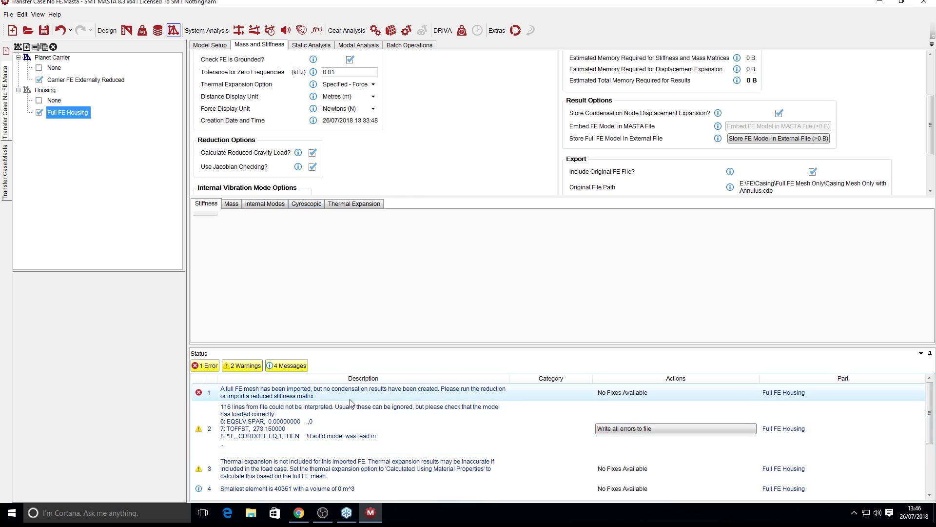
{"action": "left_click", "coordinate": [275, 430]}
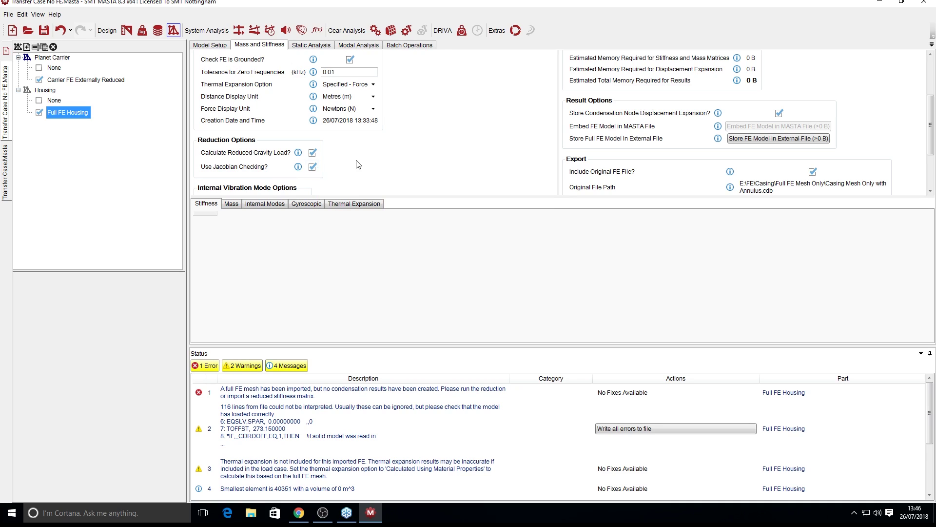
{"action": "left_click", "coordinate": [313, 167]}
{"action": "scroll", "coordinate": [397, 158], "scroll_direction": "up", "scroll_amount": 3}
{"action": "scroll", "coordinate": [383, 160], "scroll_direction": "down", "scroll_amount": 5}
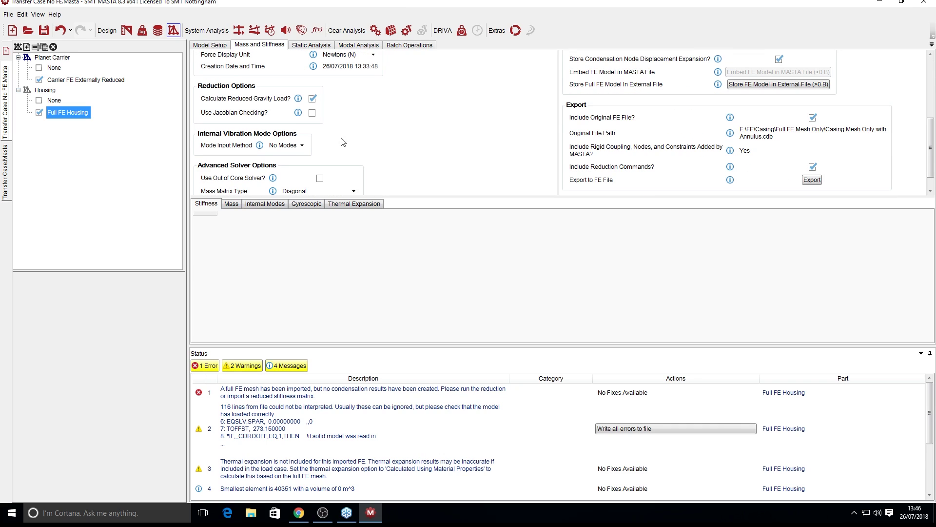
Set the internal vibration mode selection method to Nearest to Shift
{"action": "left_click", "coordinate": [291, 146]}
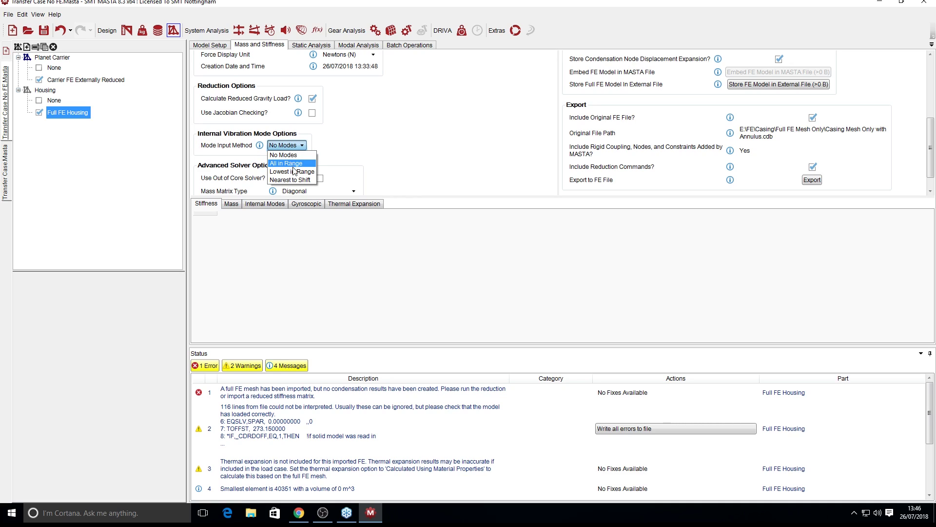
{"action": "left_click", "coordinate": [256, 142]}
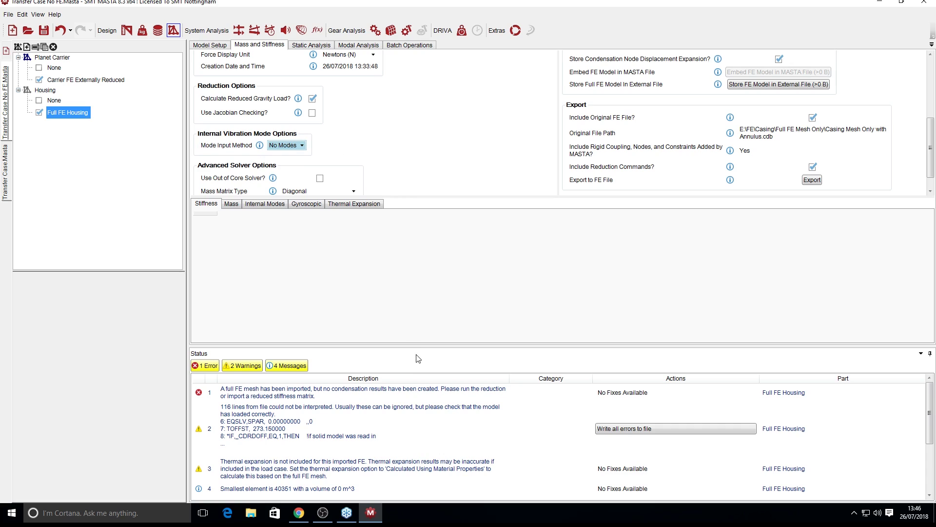
{"action": "left_click_drag", "start_coordinate": [418, 346], "coordinate": [419, 431]}
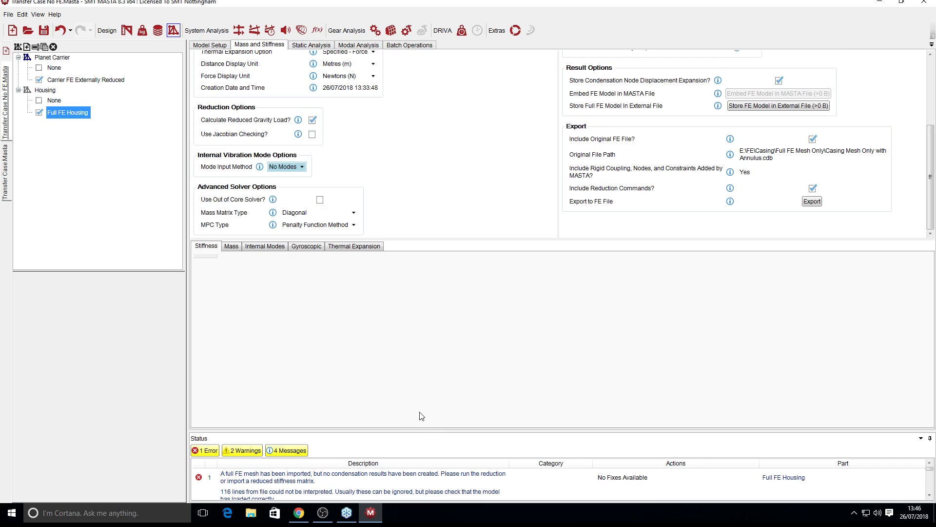
{"action": "left_click", "coordinate": [274, 167]}
{"action": "left_click", "coordinate": [286, 186]}
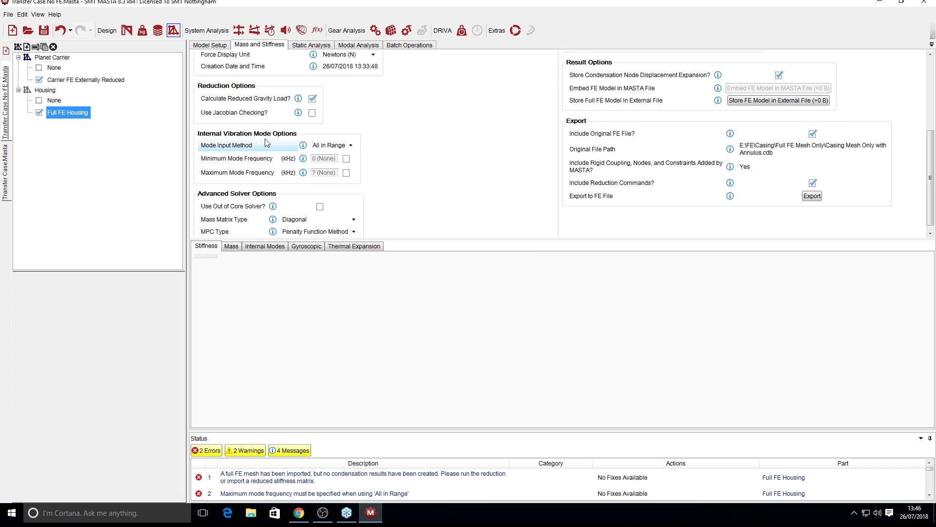
{"action": "left_click", "coordinate": [338, 146]}
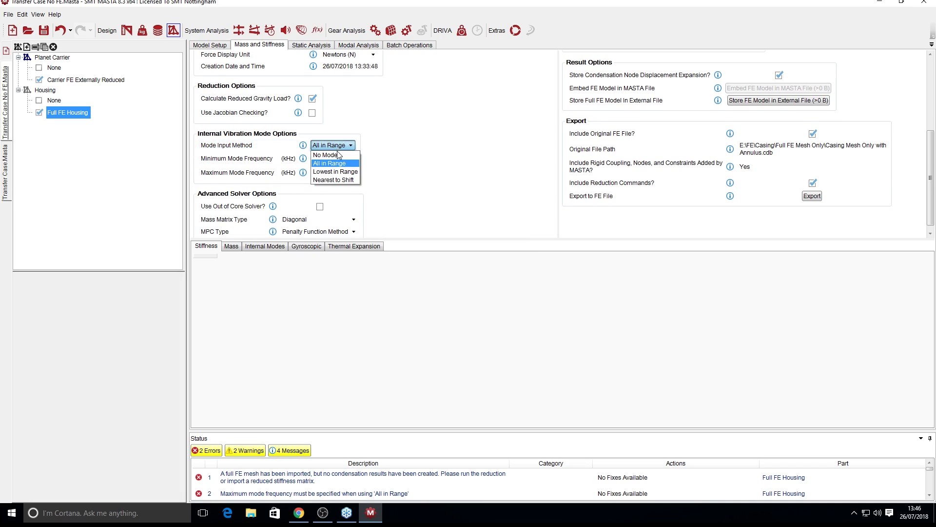
{"action": "left_click", "coordinate": [323, 173]}
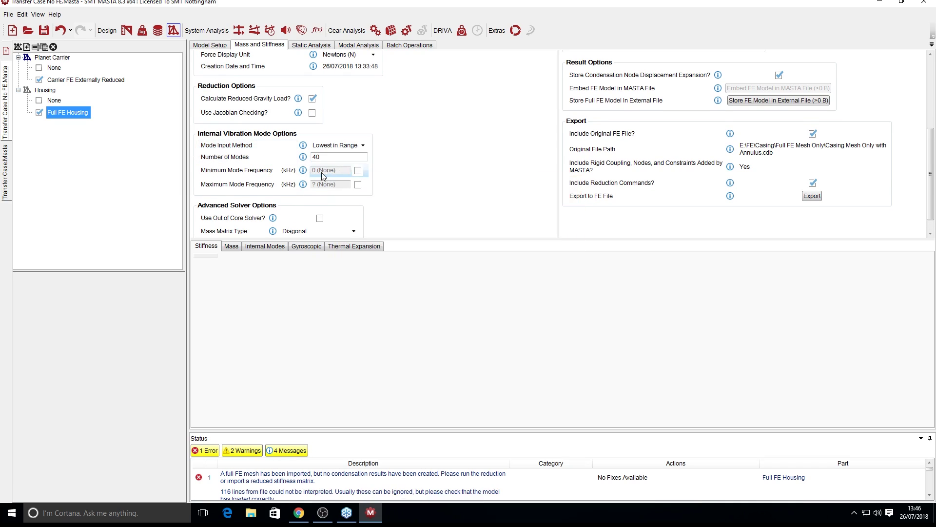
{"action": "left_click", "coordinate": [338, 146]}
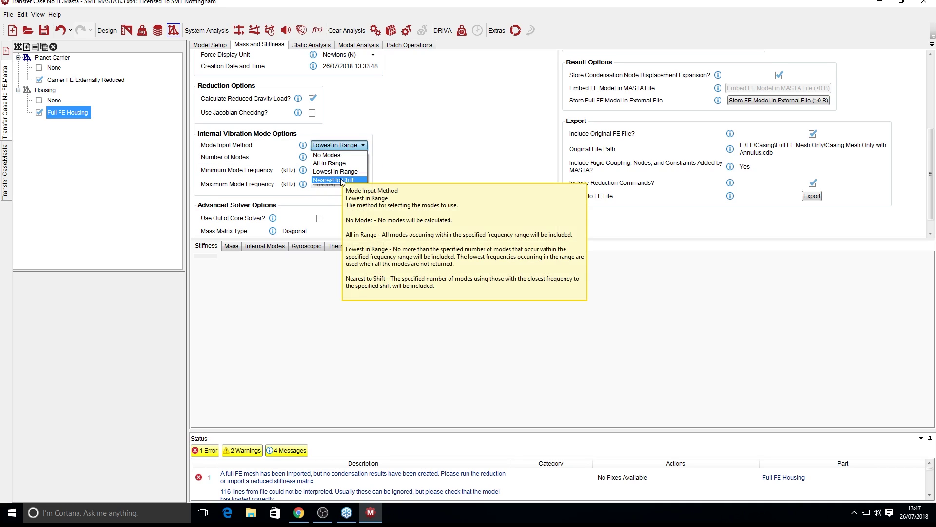
{"action": "left_click", "coordinate": [334, 180]}
Keep Number of Modes at 40 and confirm a 0 kHz mode frequency shift
{"action": "left_click", "coordinate": [313, 168]}
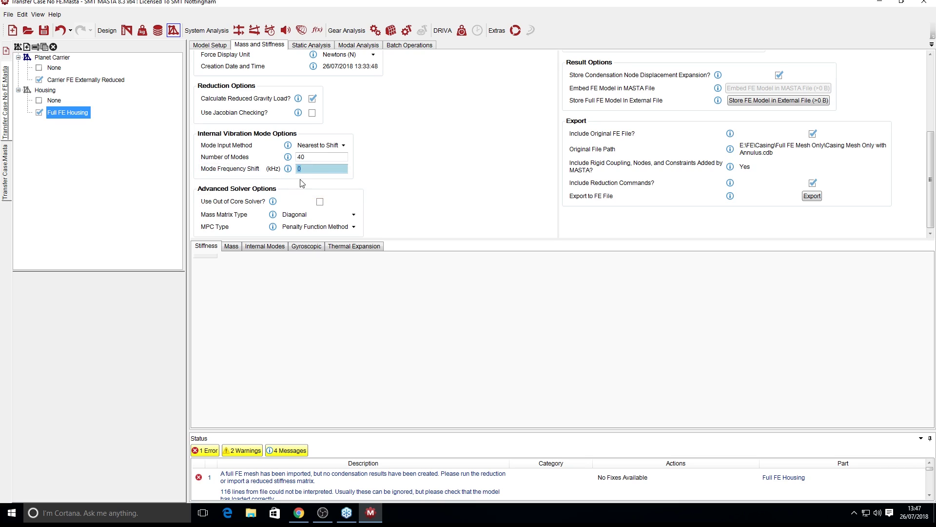
{"action": "left_click", "coordinate": [309, 156]}
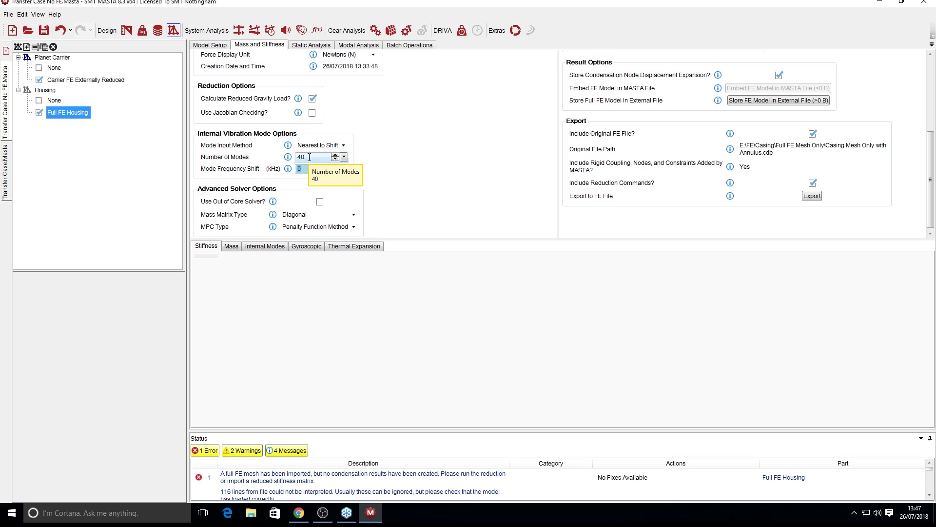
{"action": "left_click", "coordinate": [301, 168]}
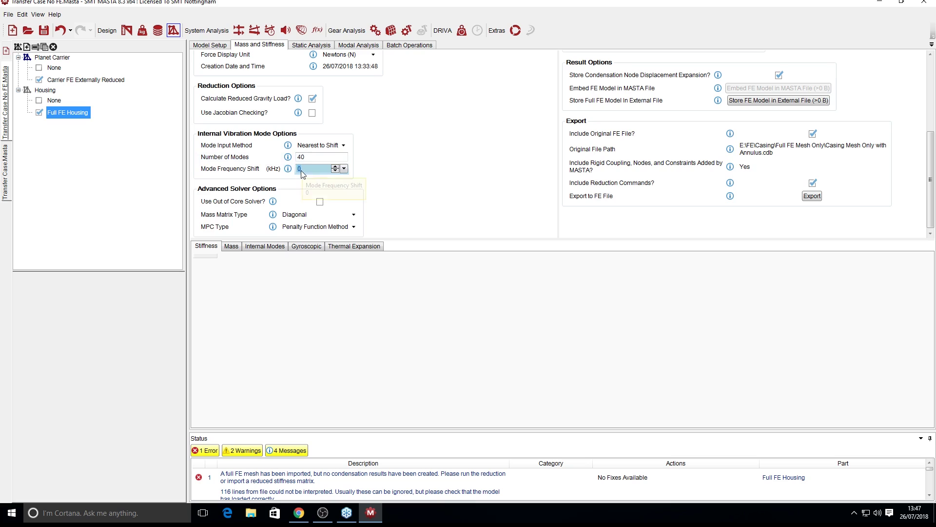
{"action": "left_click", "coordinate": [381, 139]}
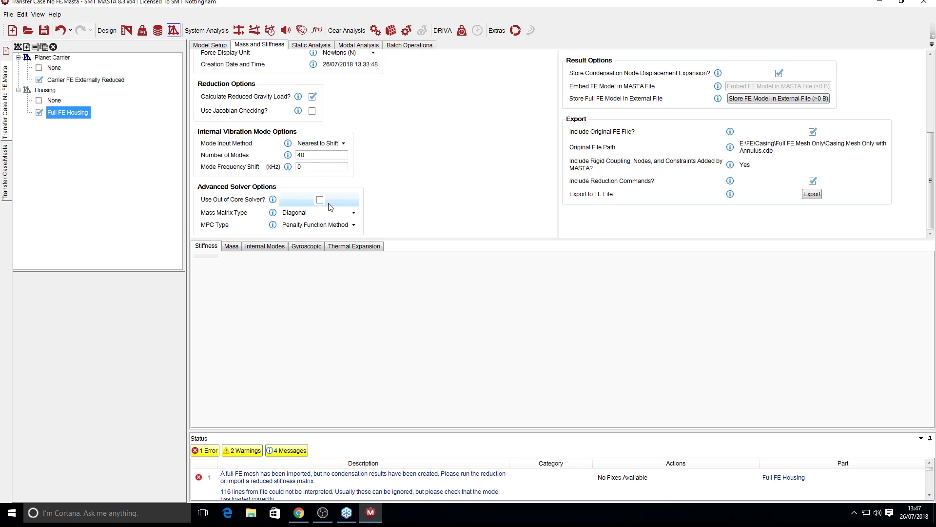
{"action": "mouse_move", "coordinate": [278, 214]}
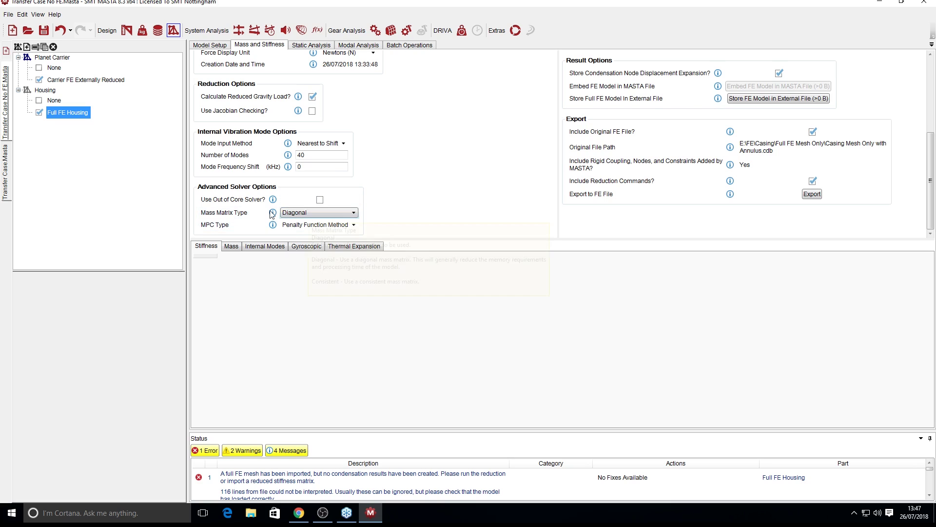
{"action": "scroll", "coordinate": [431, 212], "scroll_direction": "up", "scroll_amount": 5}
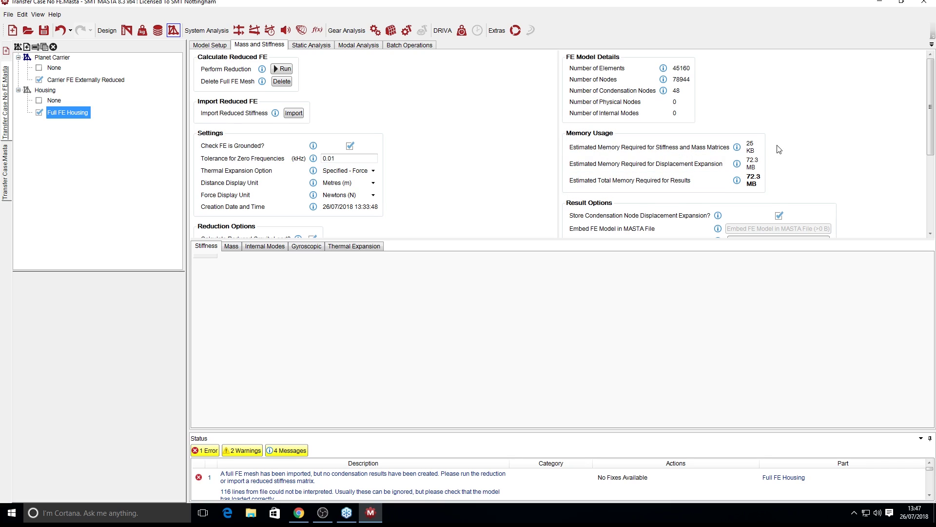
{"action": "scroll", "coordinate": [779, 148], "scroll_direction": "down", "scroll_amount": 3}
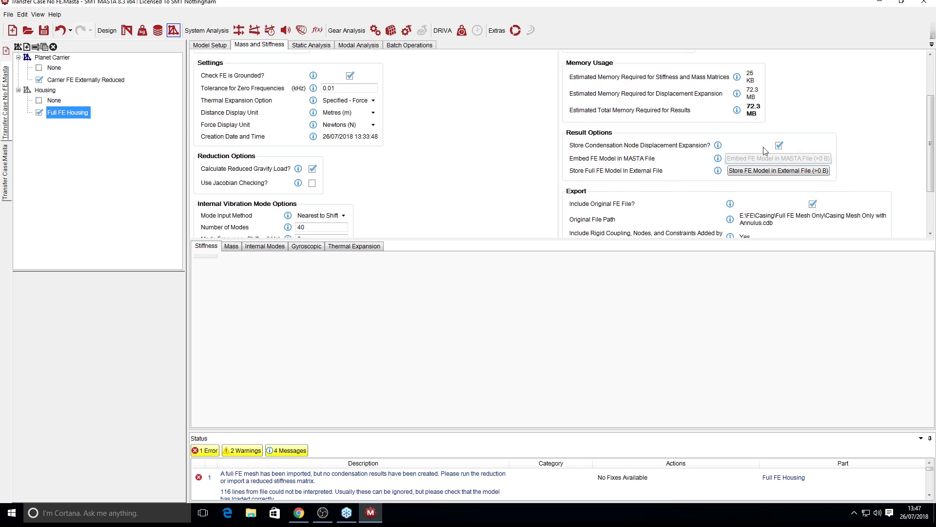
{"action": "scroll", "coordinate": [593, 181], "scroll_direction": "down", "scroll_amount": 2}
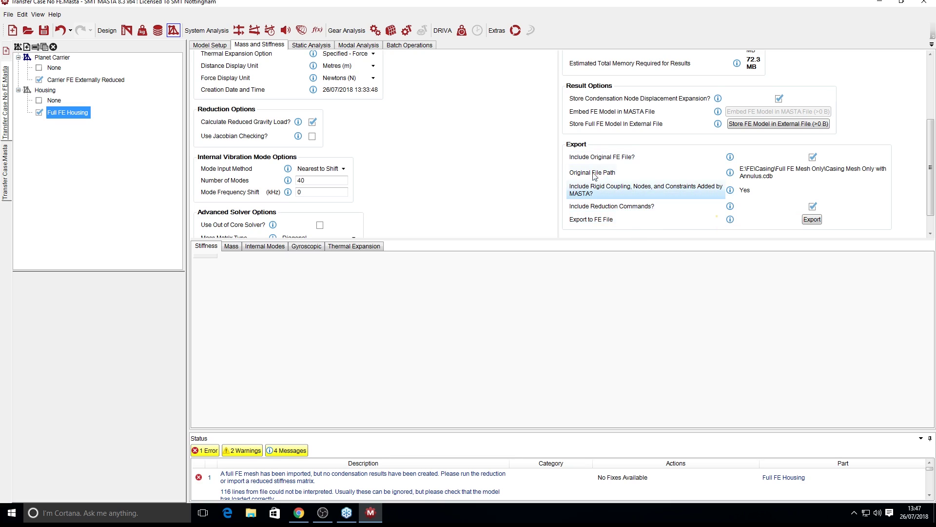
{"action": "scroll", "coordinate": [508, 216], "scroll_direction": "up", "scroll_amount": 3}
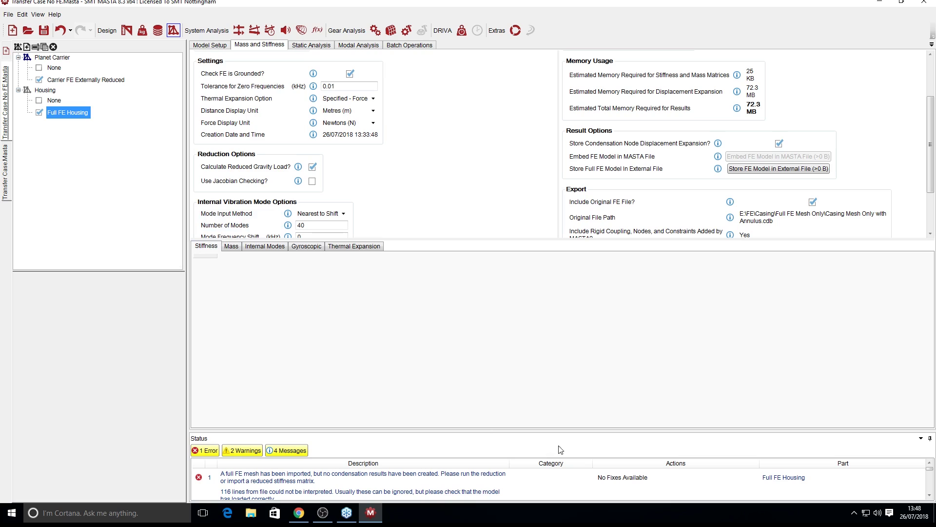
{"action": "left_click", "coordinate": [6, 173]}
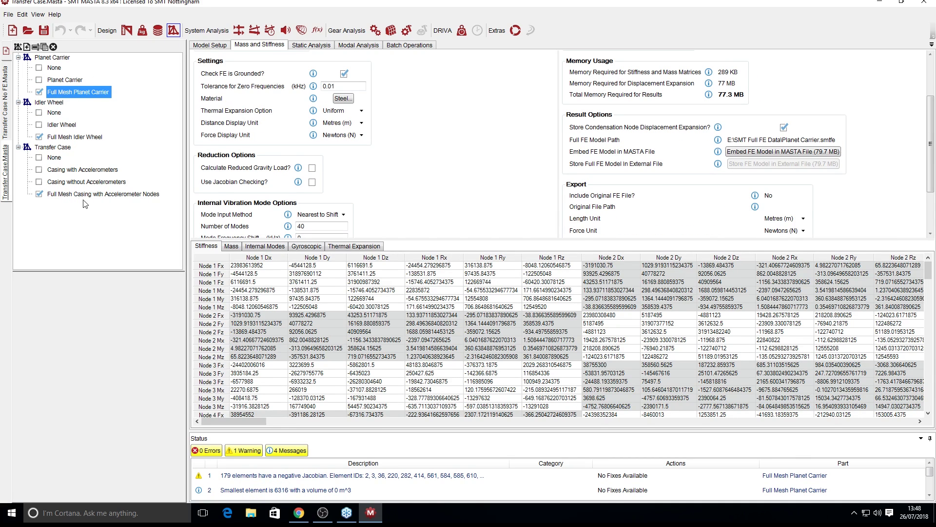
Select Full Mesh Casing with Accelerometer Nodes, check its mass and stiffness matrices, and view Static Analysis
{"action": "left_click", "coordinate": [72, 194]}
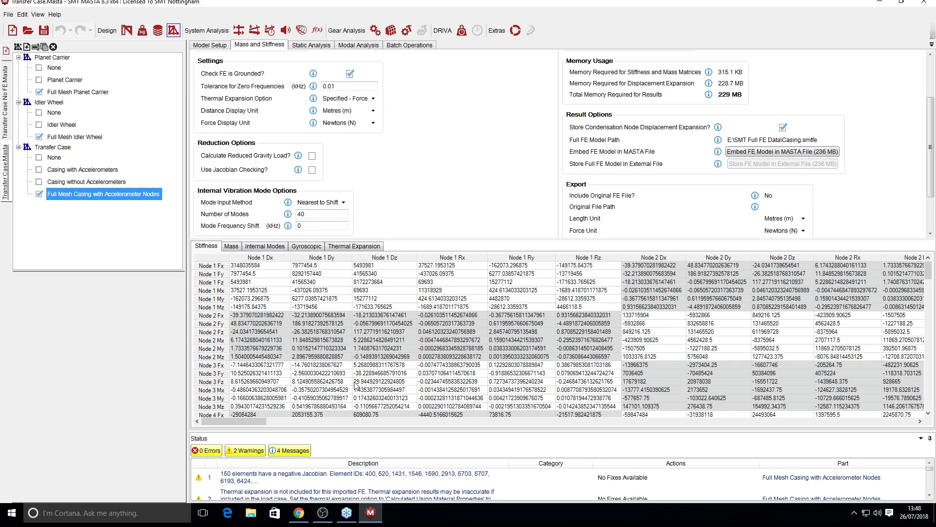
{"action": "left_click", "coordinate": [236, 248]}
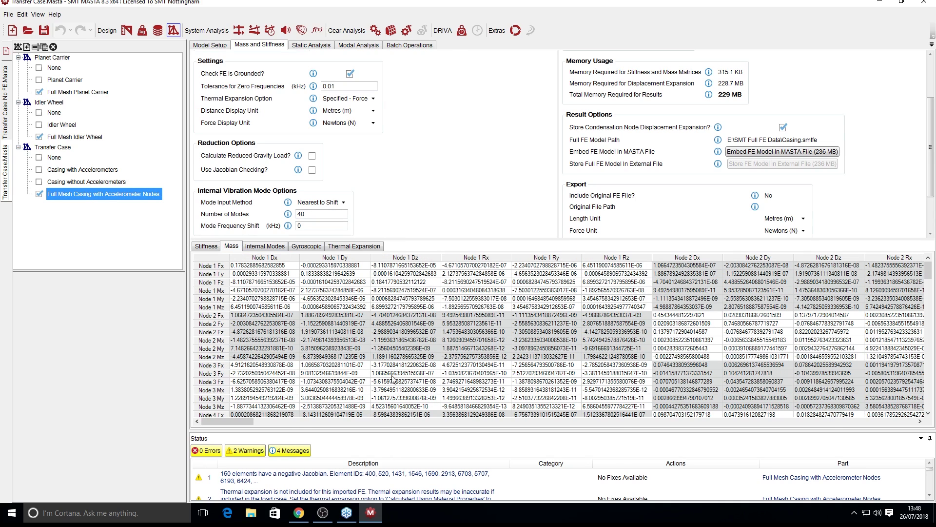
{"action": "left_click", "coordinate": [207, 246]}
{"action": "left_click", "coordinate": [312, 44]}
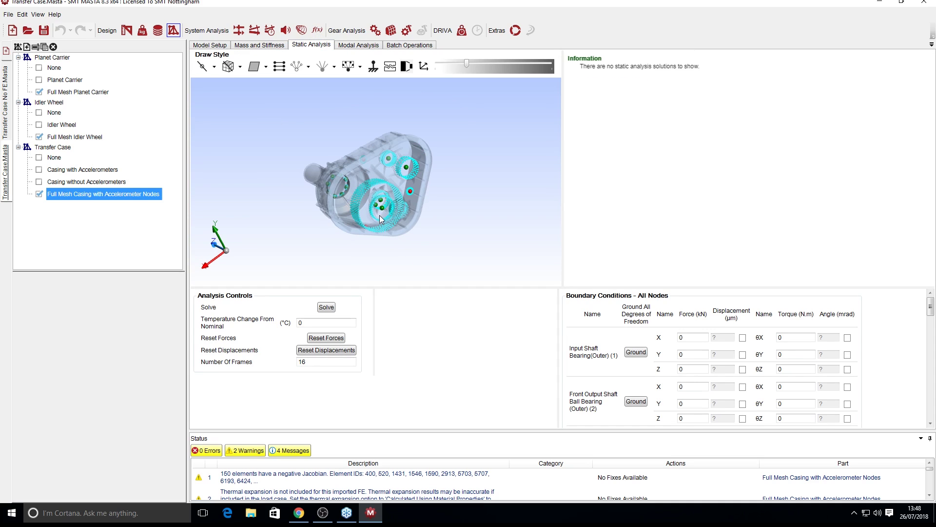
Calculate the casing's full FE modes to compare reduced and full frequencies, then view Batch Operations
{"action": "scroll", "coordinate": [379, 216], "scroll_direction": "up", "scroll_amount": 5}
{"action": "scroll", "coordinate": [384, 172], "scroll_direction": "down", "scroll_amount": 2}
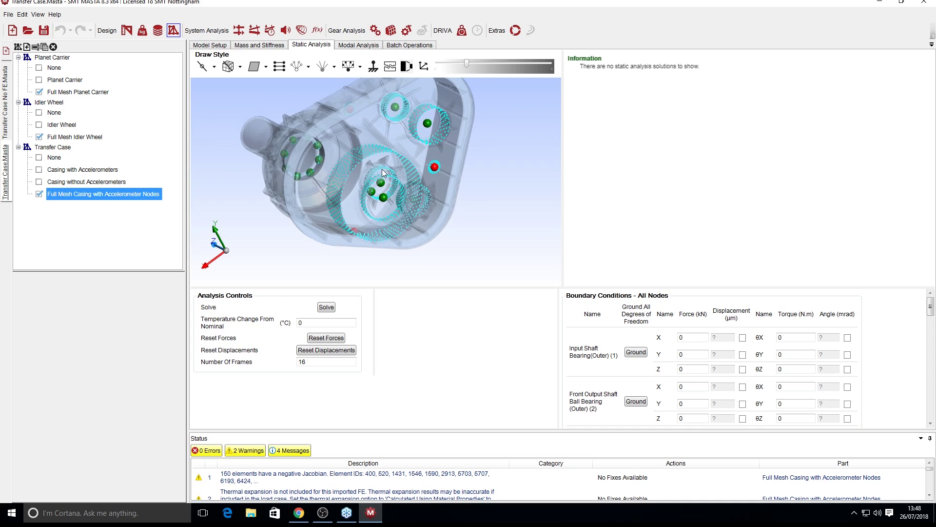
{"action": "left_click_drag", "start_coordinate": [399, 209], "coordinate": [409, 204]}
{"action": "left_click", "coordinate": [359, 45]}
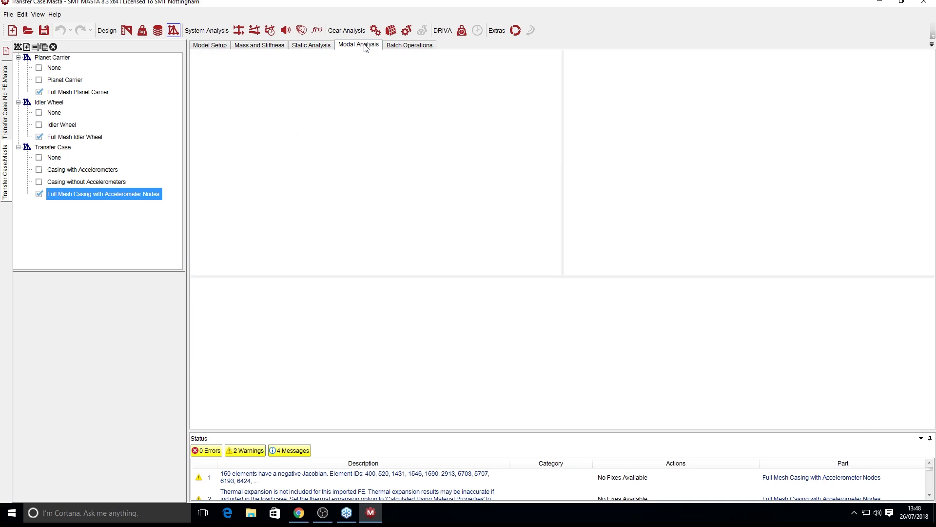
{"action": "left_click_drag", "start_coordinate": [395, 167], "coordinate": [376, 146]}
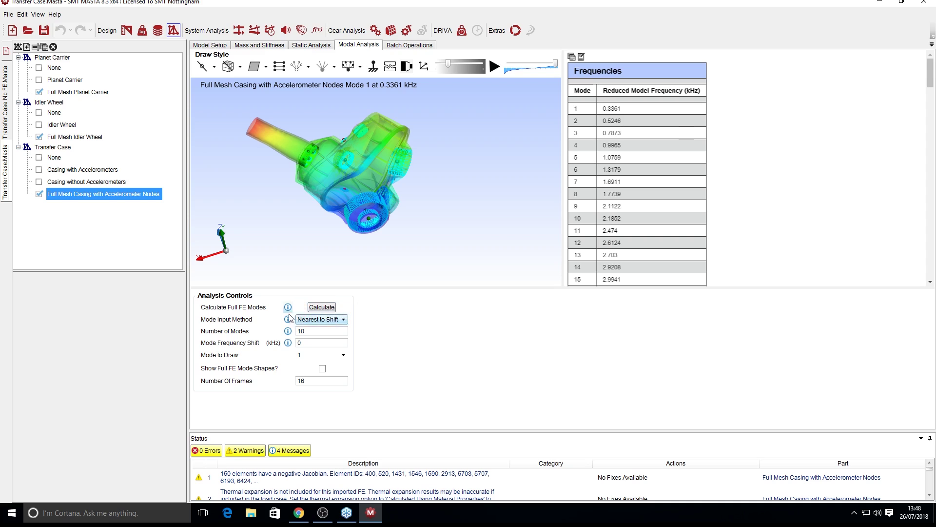
{"action": "left_click", "coordinate": [321, 308]}
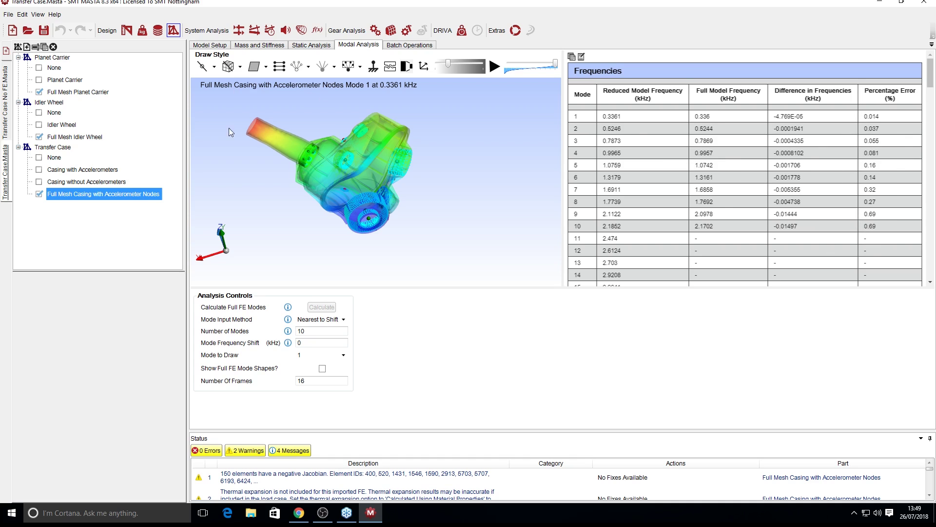
{"action": "left_click", "coordinate": [411, 45]}
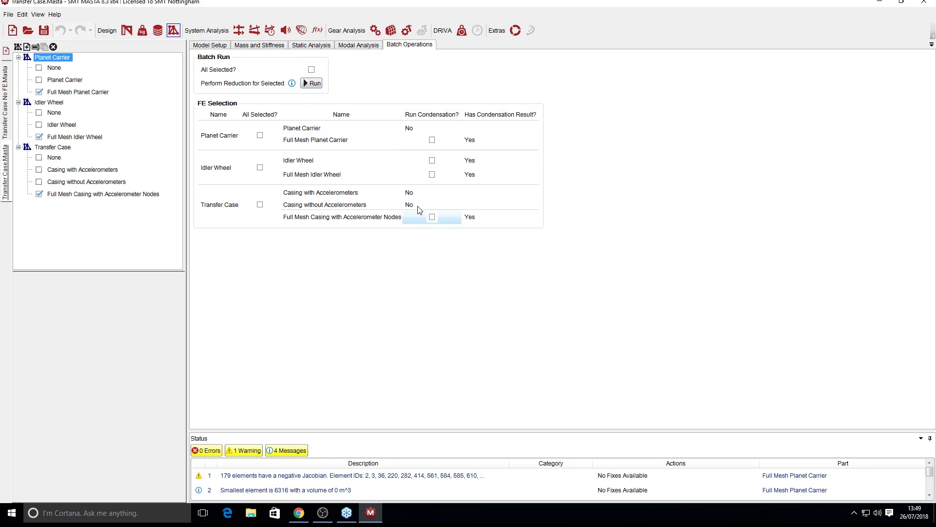
In Model Setup, show the Full Mesh Casing with Accelerometer Nodes and orbit to inspect its nodes
{"action": "left_click", "coordinate": [210, 45]}
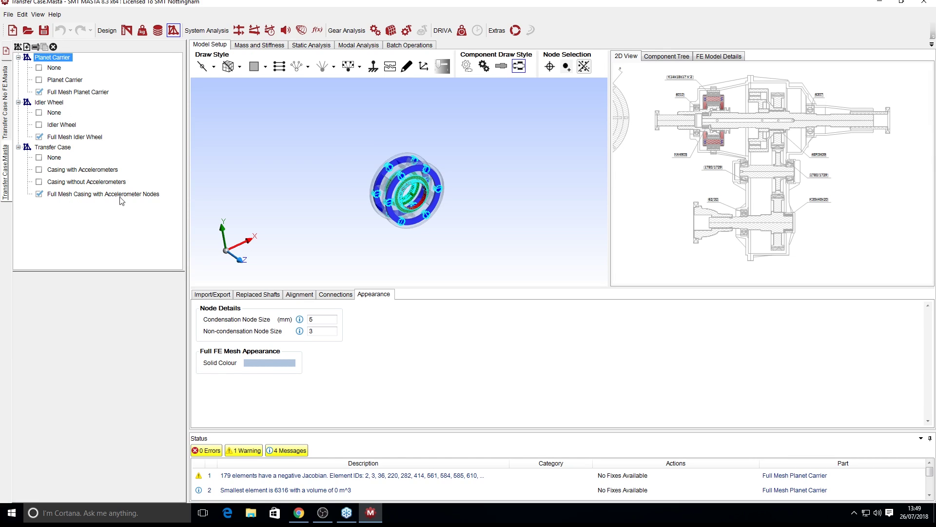
{"action": "left_click", "coordinate": [80, 194]}
{"action": "scroll", "coordinate": [397, 176], "scroll_direction": "up", "scroll_amount": 6}
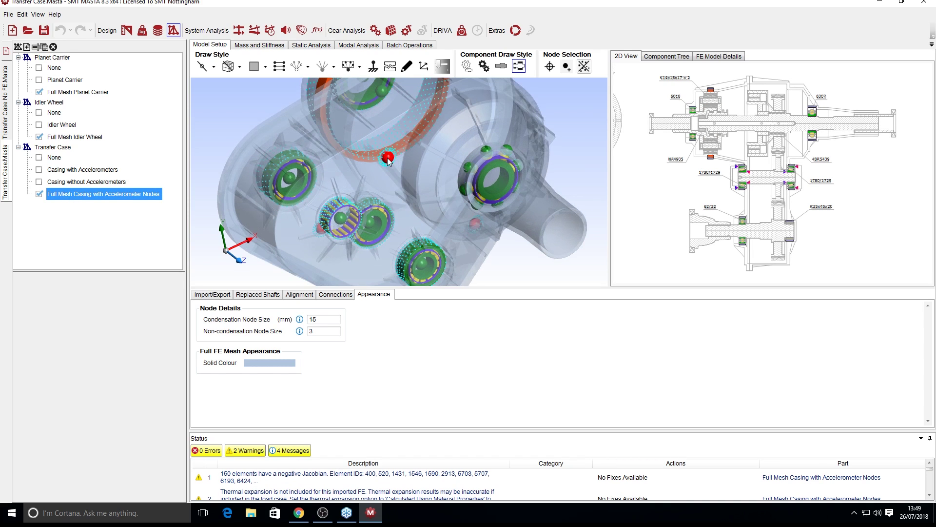
{"action": "scroll", "coordinate": [388, 160], "scroll_direction": "up", "scroll_amount": 4}
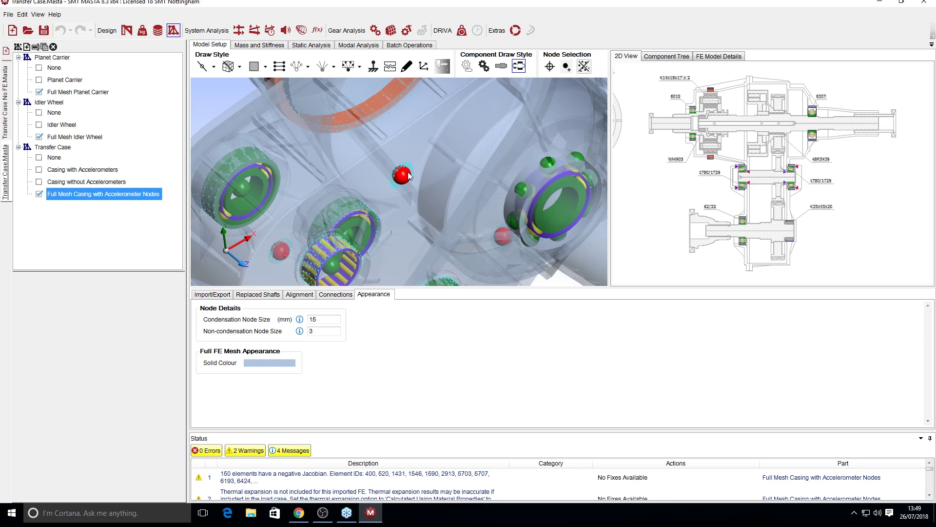
{"action": "scroll", "coordinate": [412, 185], "scroll_direction": "down", "scroll_amount": 1}
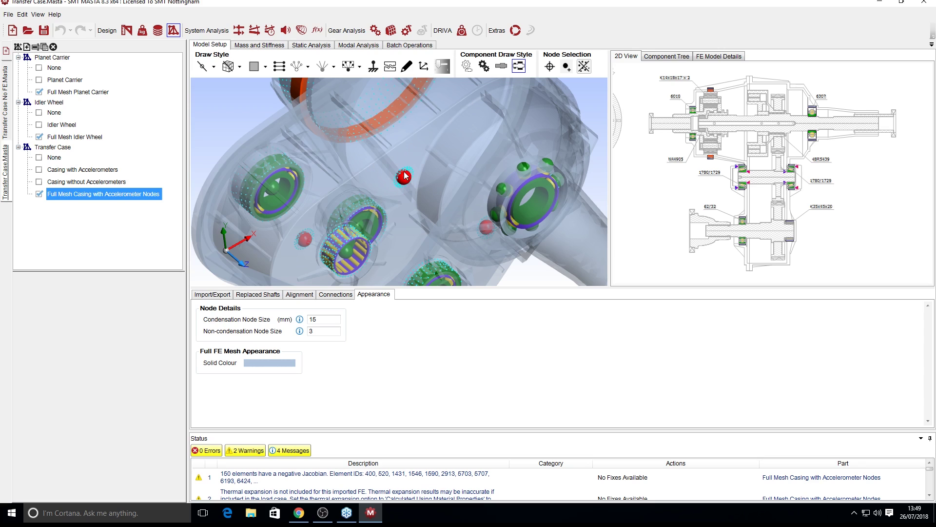
{"action": "scroll", "coordinate": [428, 168], "scroll_direction": "down", "scroll_amount": 5}
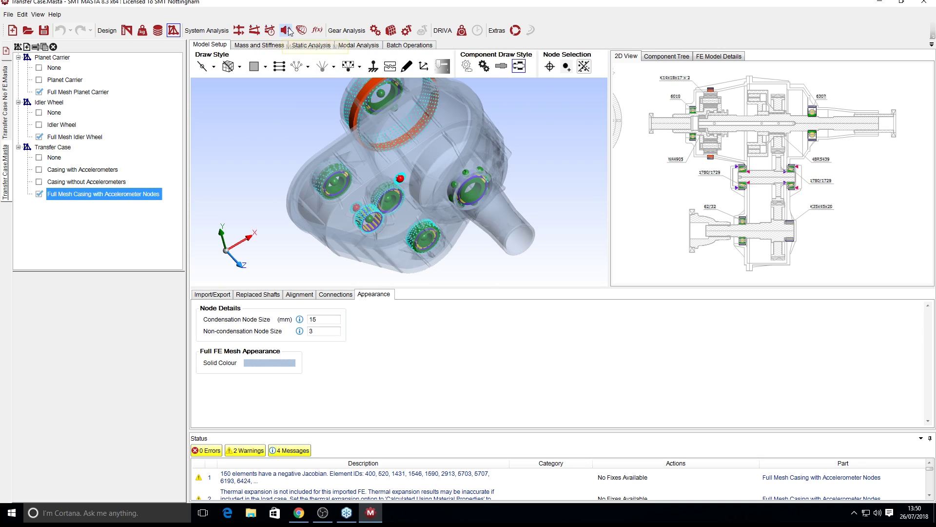
{"action": "scroll", "coordinate": [396, 185], "scroll_direction": "up", "scroll_amount": 3}
{"action": "mouse_move", "coordinate": [397, 176]}
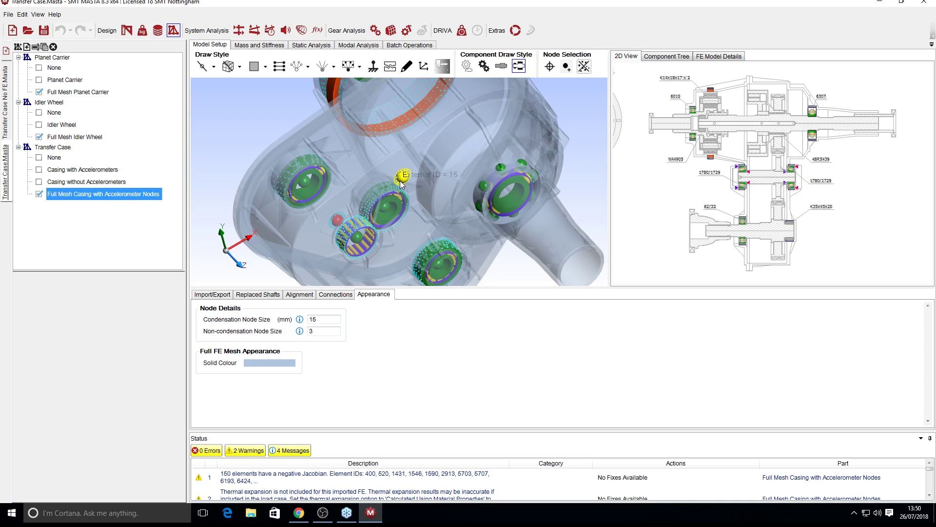
{"action": "left_click_drag", "start_coordinate": [401, 208], "coordinate": [466, 148]}
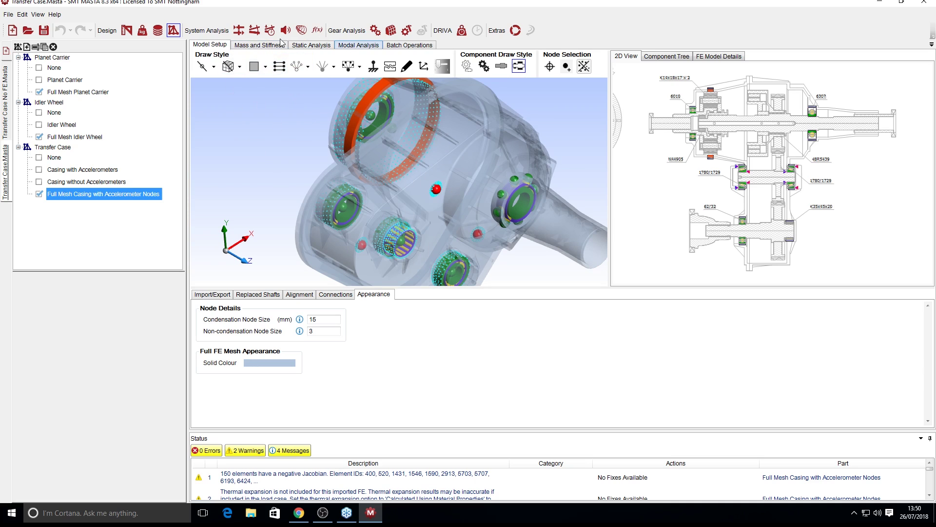
Run the system deflection for the Max Torque with Planet Carrier FE load case
{"action": "left_click", "coordinate": [254, 31]}
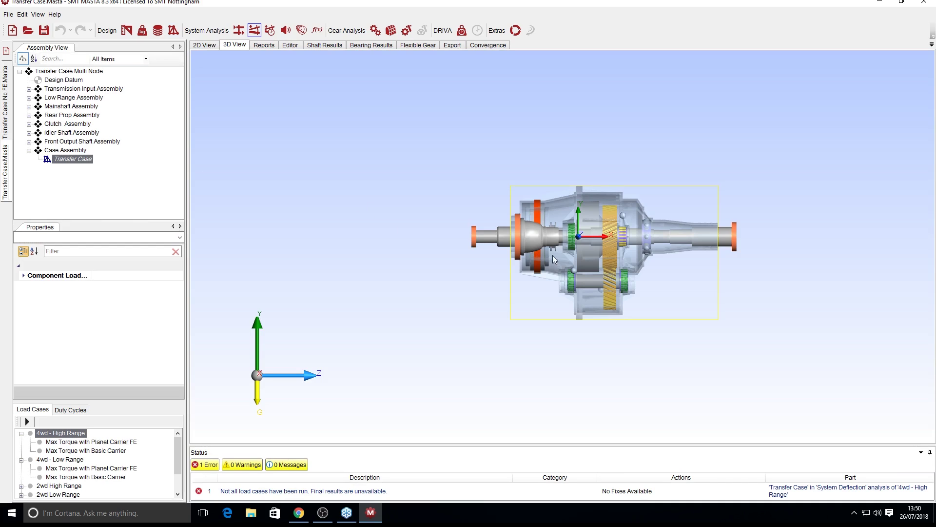
{"action": "middle_click_drag", "start_coordinate": [424, 274], "coordinate": [369, 336]}
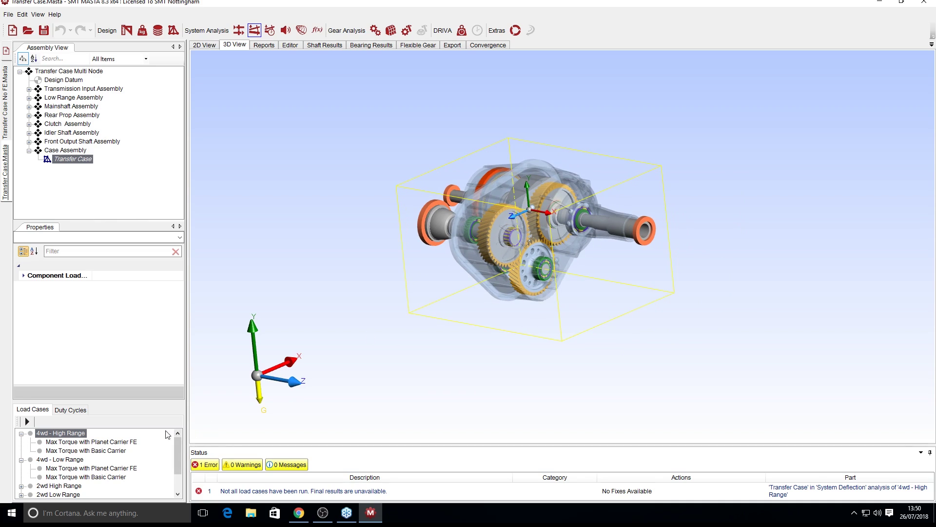
{"action": "left_click", "coordinate": [102, 441]}
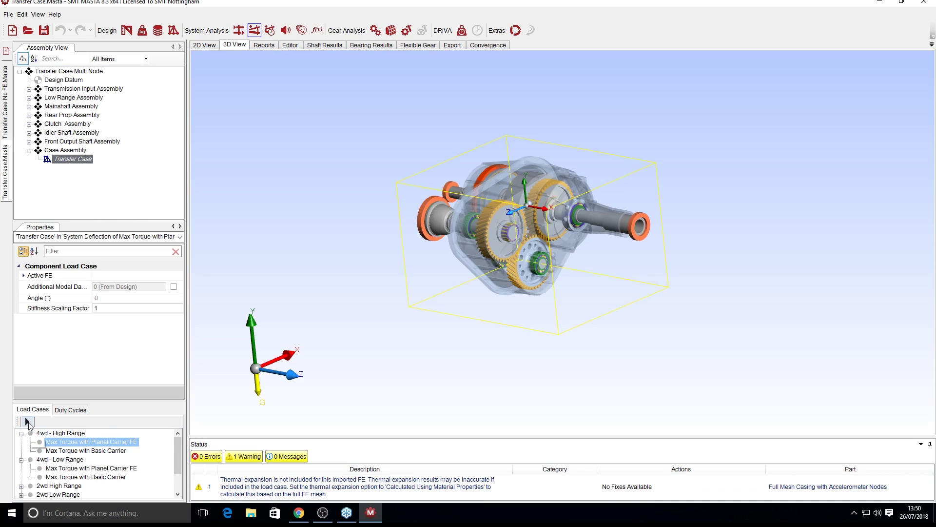
{"action": "left_click", "coordinate": [26, 422]}
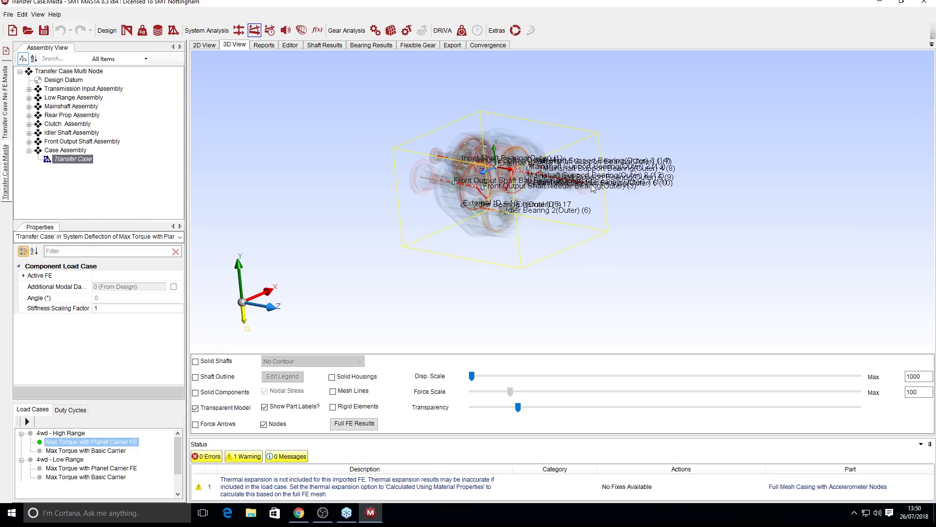
Hide the part labels and node markers in the deflection 3D view
{"action": "left_click", "coordinate": [308, 401]}
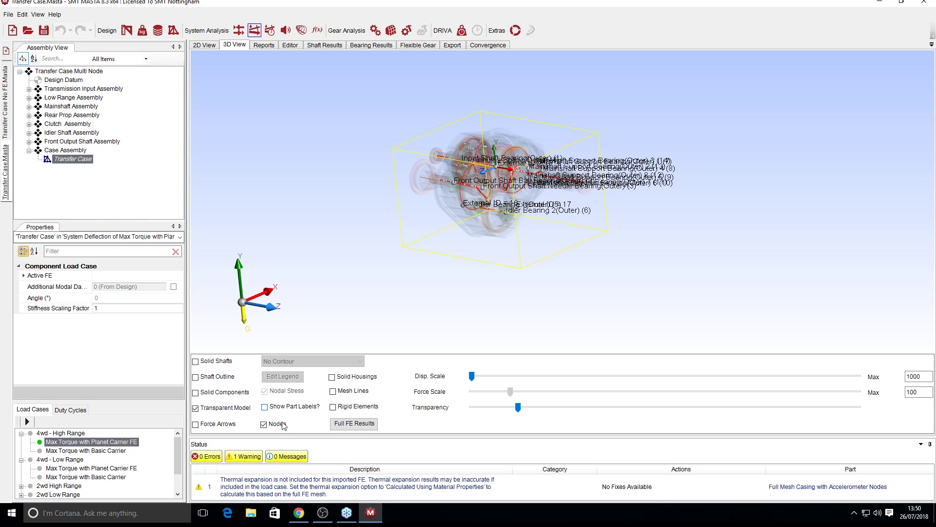
{"action": "left_click", "coordinate": [263, 423]}
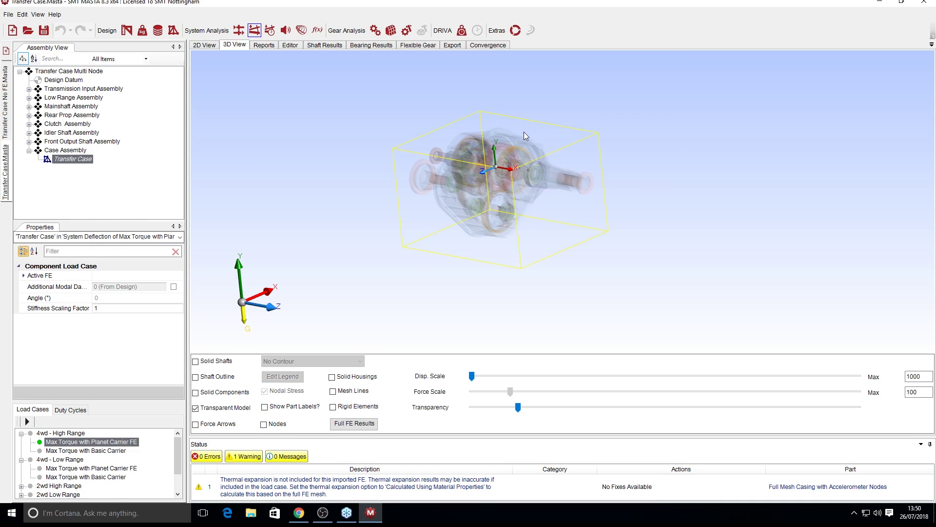
{"action": "scroll", "coordinate": [526, 174], "scroll_direction": "up", "scroll_amount": 2}
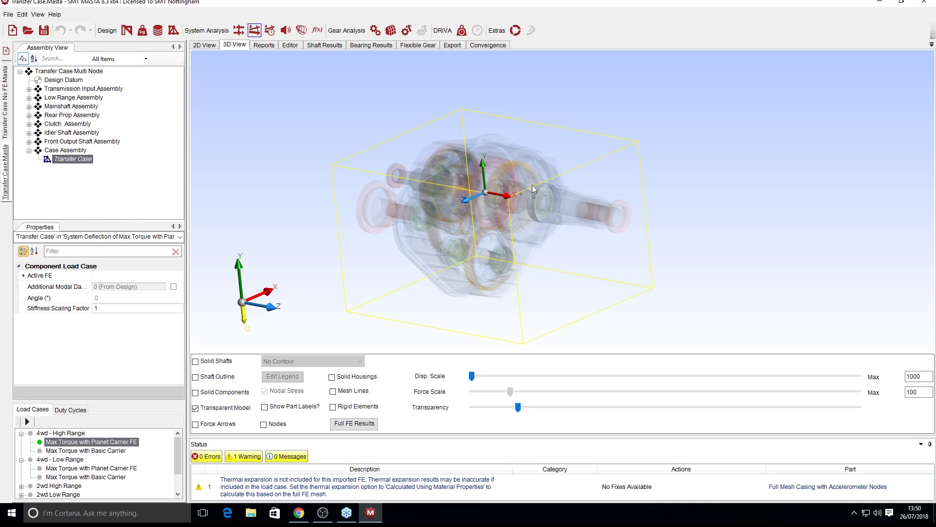
{"action": "left_click_drag", "start_coordinate": [479, 264], "coordinate": [420, 150]}
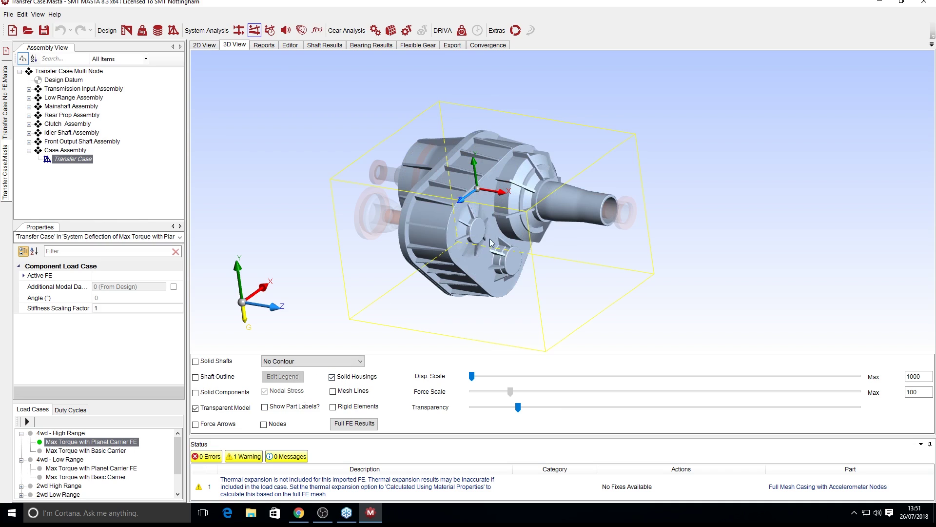
Contour the housing by linear displacement magnitude with an exaggerated displacement scale
{"action": "left_click", "coordinate": [294, 361]}
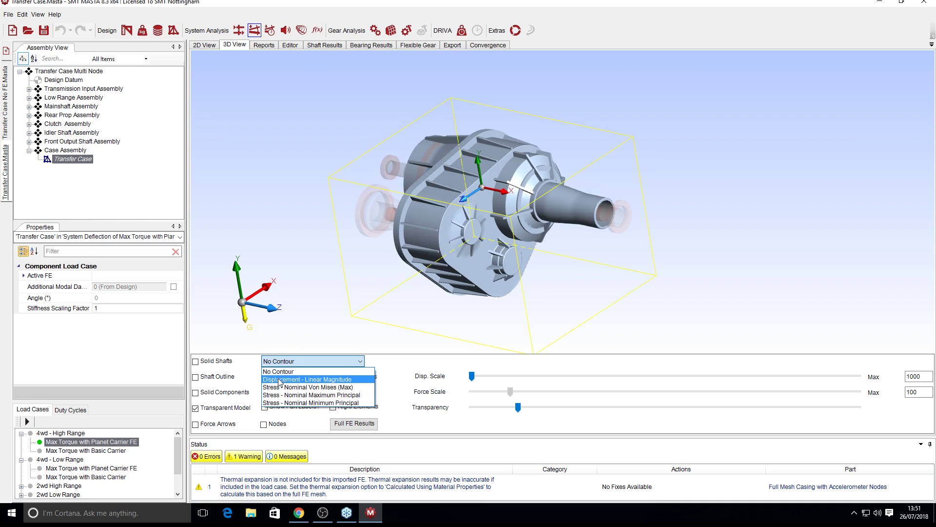
{"action": "left_click", "coordinate": [279, 380]}
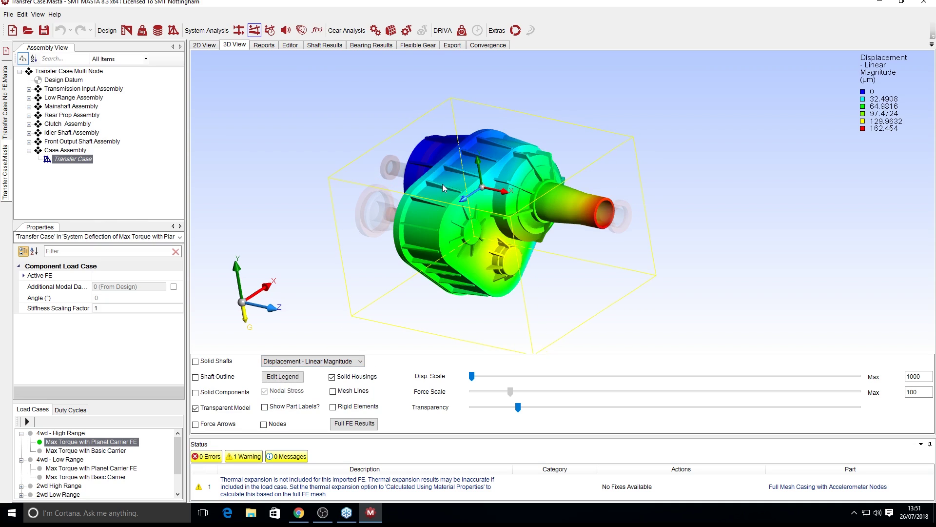
{"action": "left_click_drag", "start_coordinate": [424, 248], "coordinate": [463, 300]}
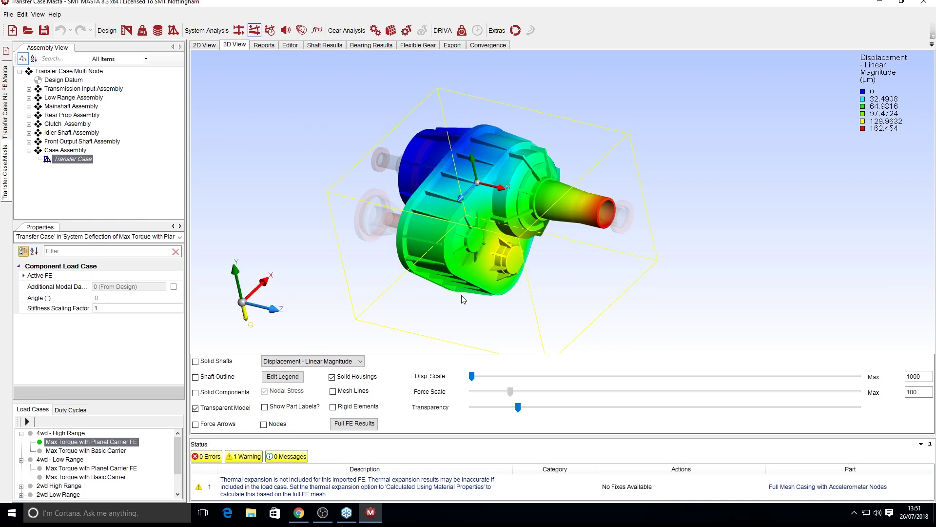
{"action": "left_click_drag", "start_coordinate": [472, 376], "coordinate": [770, 377]}
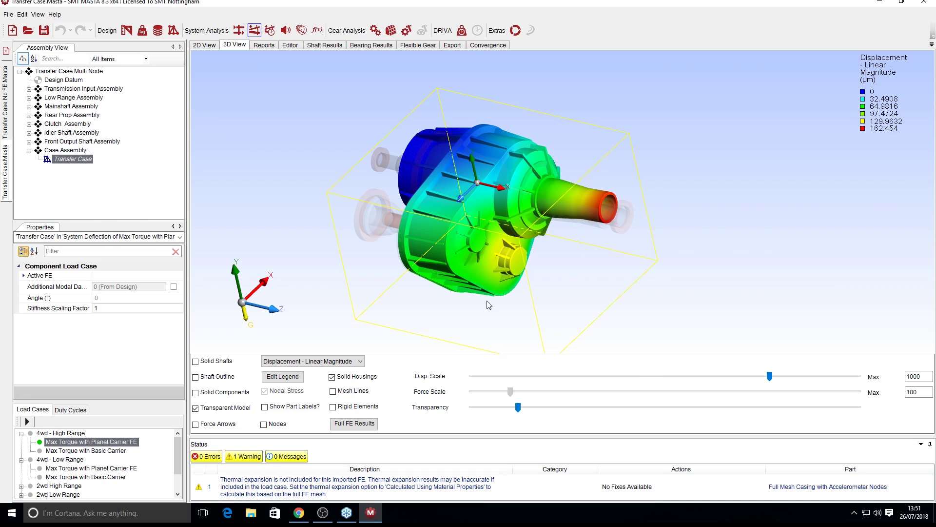
Switch the contour to nominal von Mises stress and calculate full FE stresses for the Transfer Case
{"action": "left_click", "coordinate": [311, 361]}
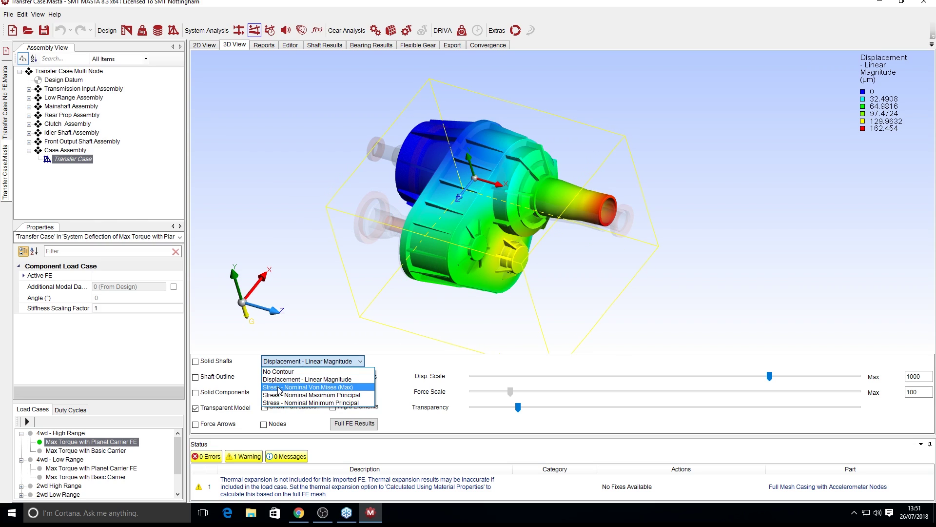
{"action": "left_click", "coordinate": [278, 387]}
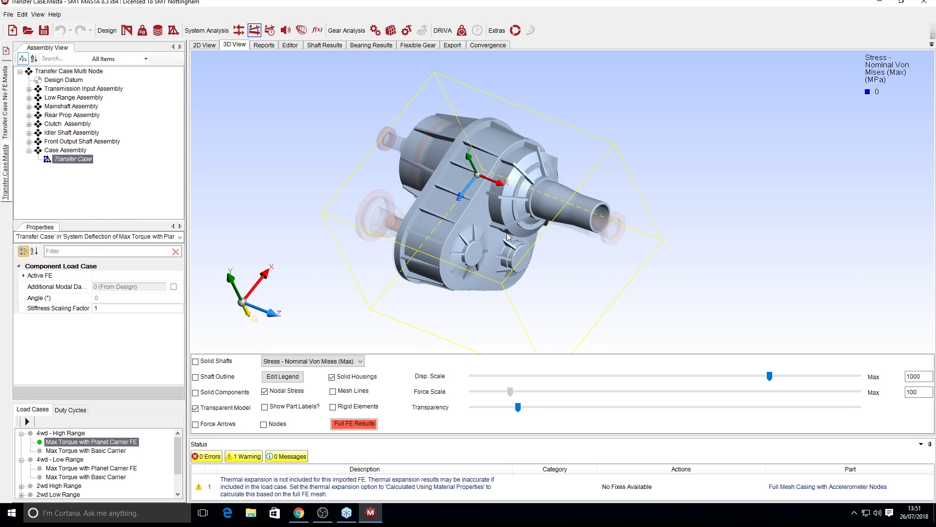
{"action": "left_click", "coordinate": [354, 423]}
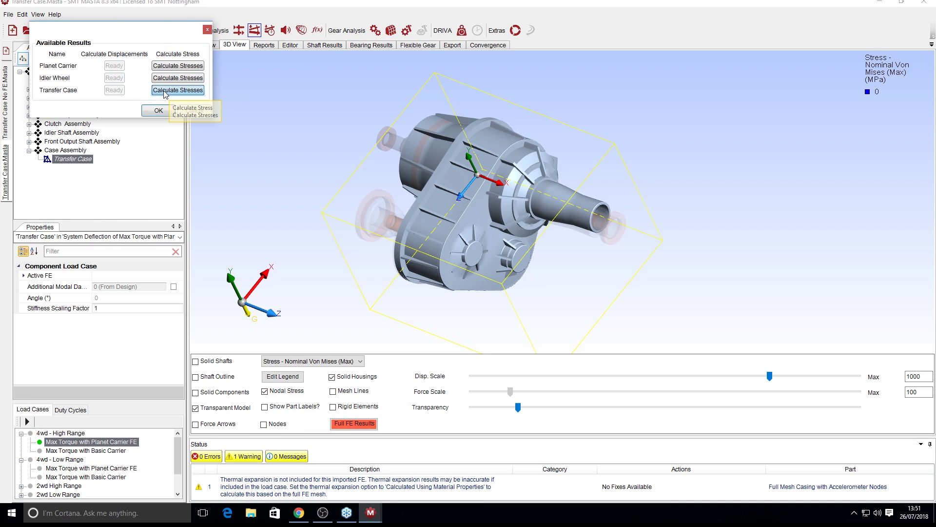
{"action": "left_click", "coordinate": [193, 92]}
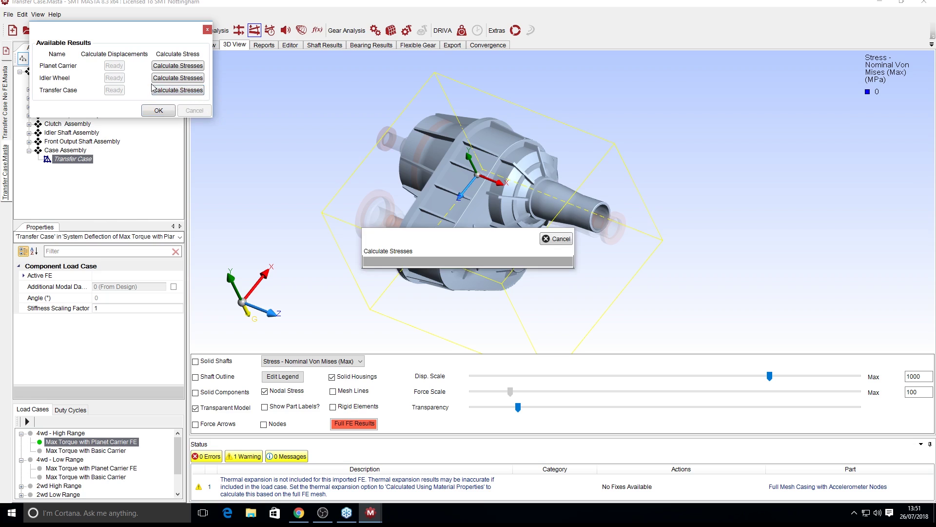
{"action": "left_click", "coordinate": [158, 111]}
{"action": "left_click_drag", "start_coordinate": [507, 264], "coordinate": [390, 280]}
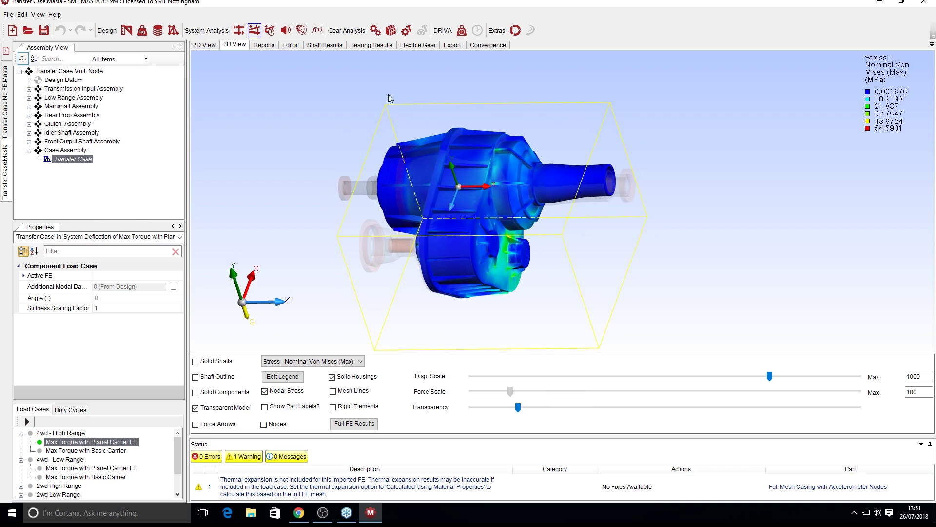
{"action": "left_click", "coordinate": [285, 32]}
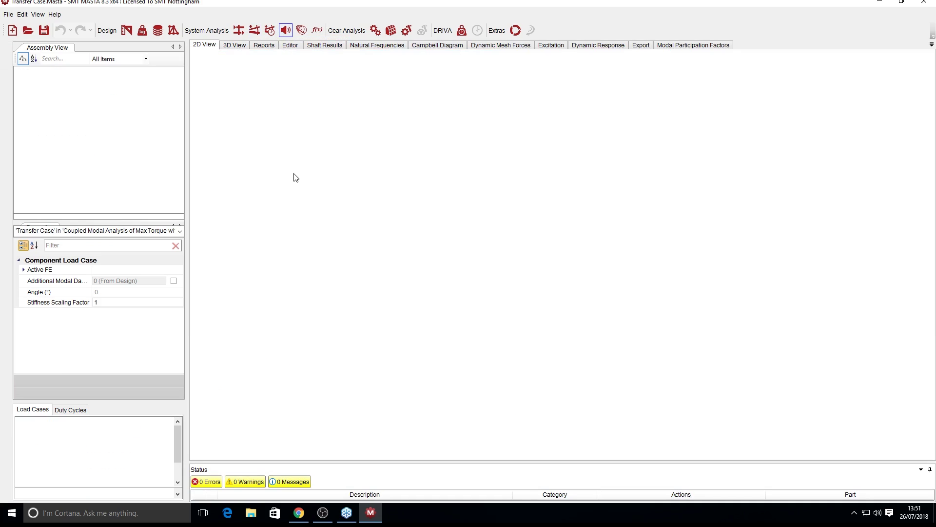
From the 3D View, run the Gear Whine/Harmonic Excitation Analysis using Basic LTCA excitation
{"action": "left_click", "coordinate": [227, 46]}
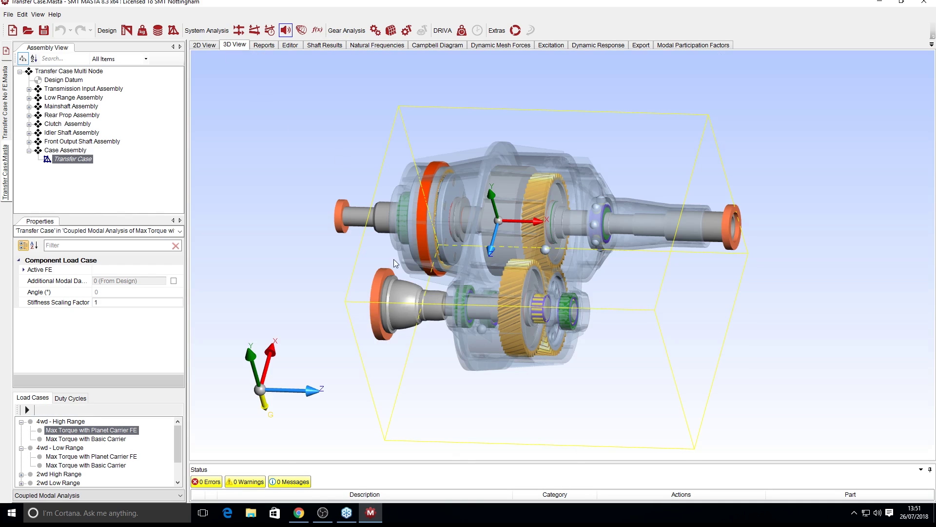
{"action": "left_click", "coordinate": [52, 496]}
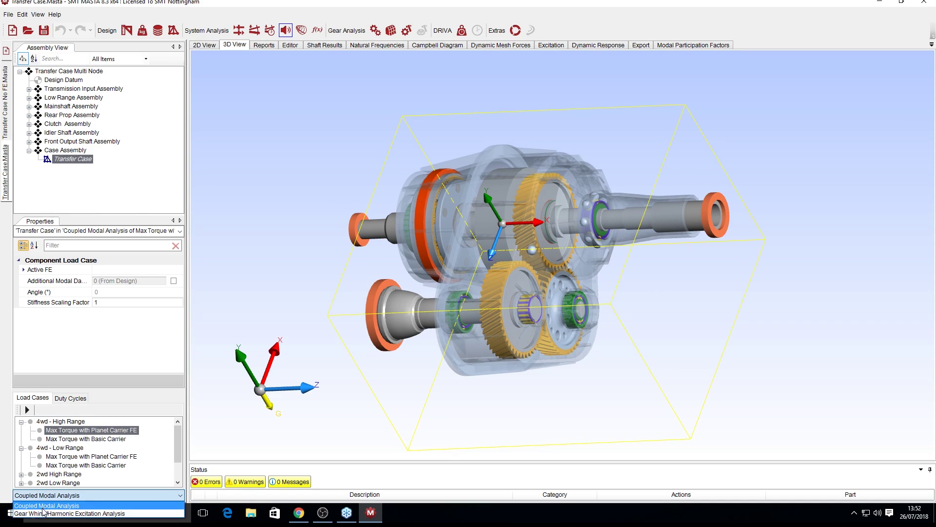
{"action": "left_click", "coordinate": [44, 514]}
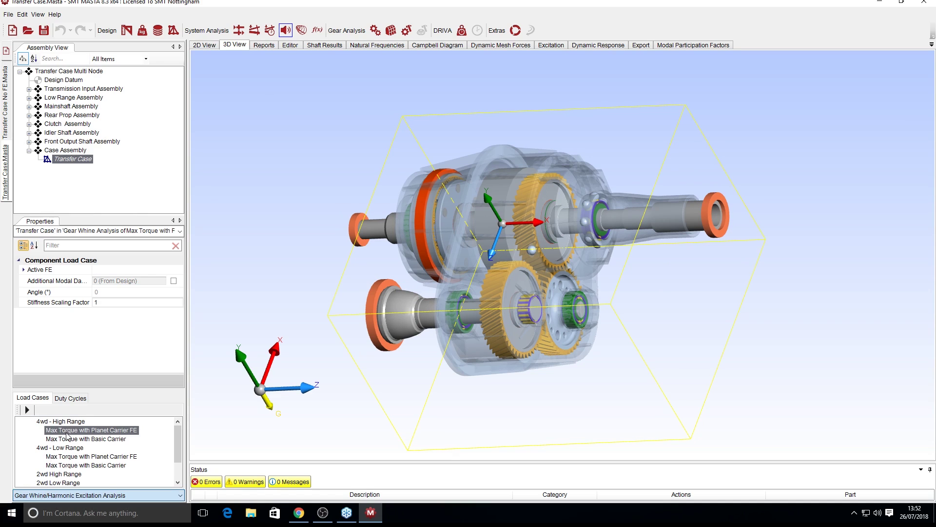
{"action": "left_click", "coordinate": [26, 409]}
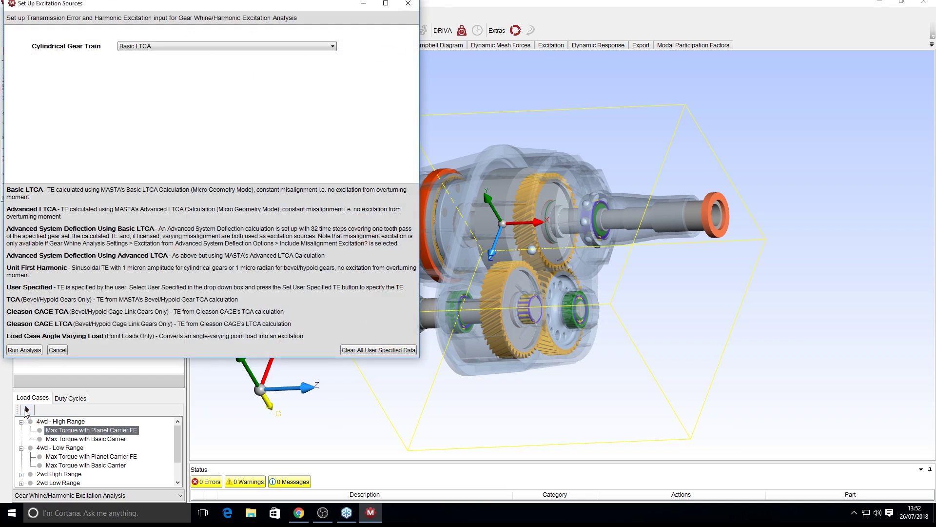
{"action": "left_click", "coordinate": [37, 351]}
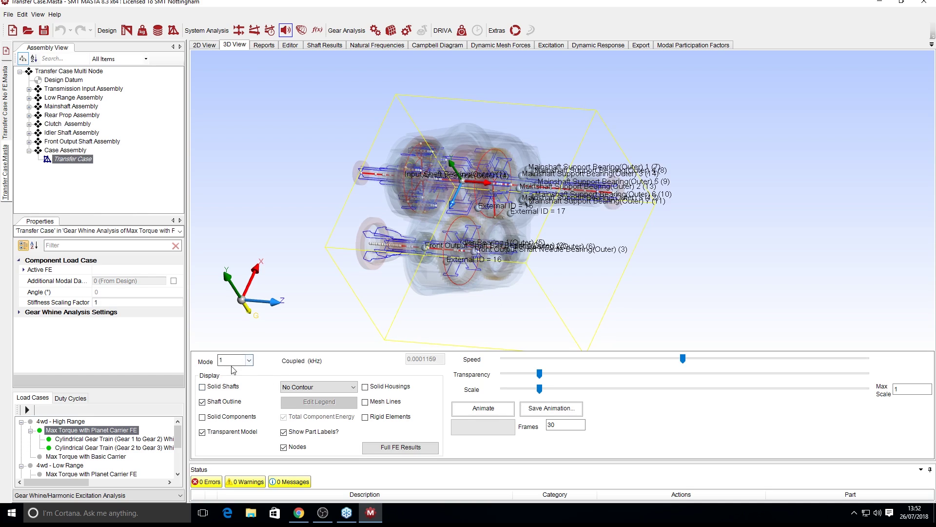
Hide part labels, draw the housing solid and contour it by linear displacement magnitude
{"action": "left_click", "coordinate": [285, 432]}
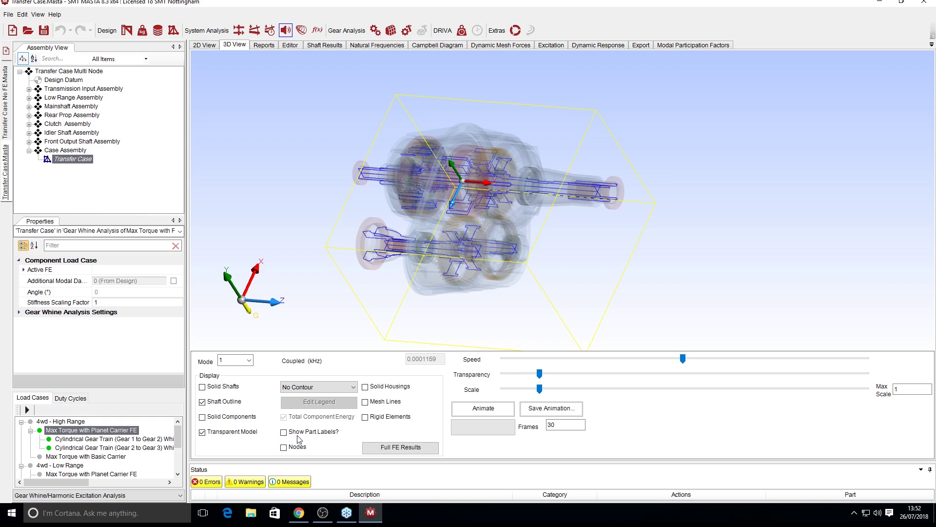
{"action": "left_click", "coordinate": [364, 386]}
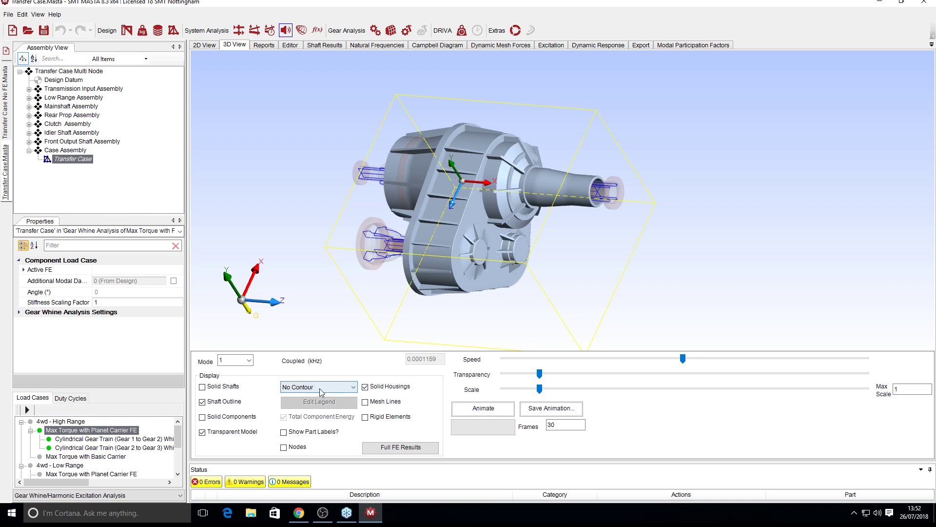
{"action": "left_click", "coordinate": [317, 387]}
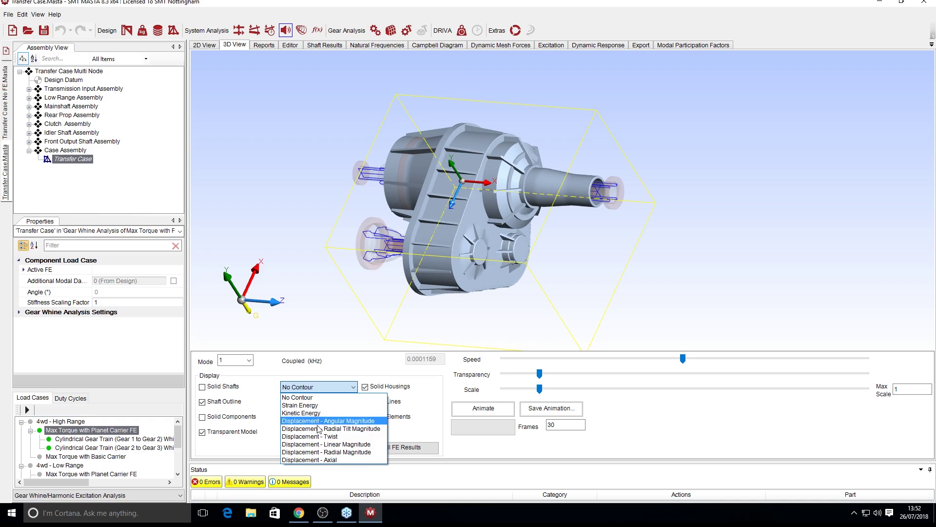
{"action": "left_click", "coordinate": [310, 444]}
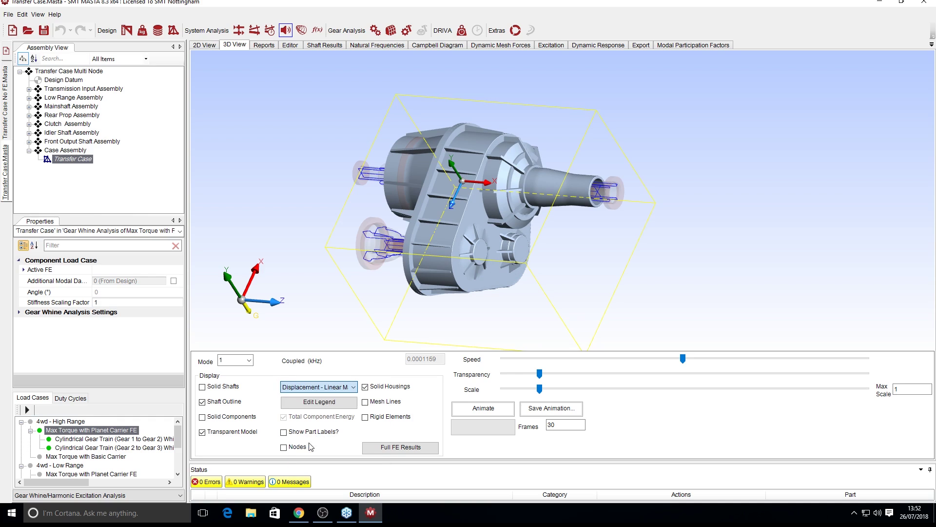
Display mode 18 at 0.305 kHz, after checking mode 11, and animate its shape
{"action": "left_click", "coordinate": [249, 361]}
{"action": "left_click", "coordinate": [228, 207]}
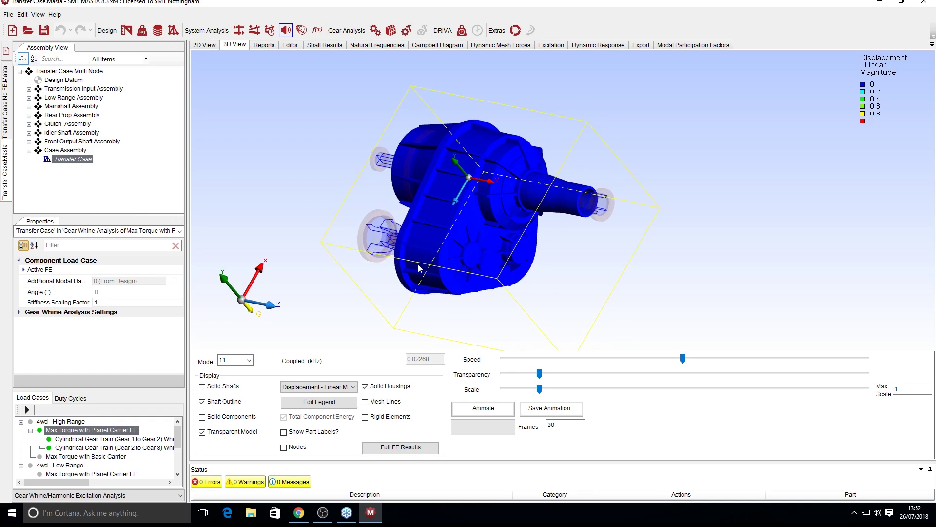
{"action": "left_click", "coordinate": [249, 360]}
{"action": "left_click", "coordinate": [233, 190]}
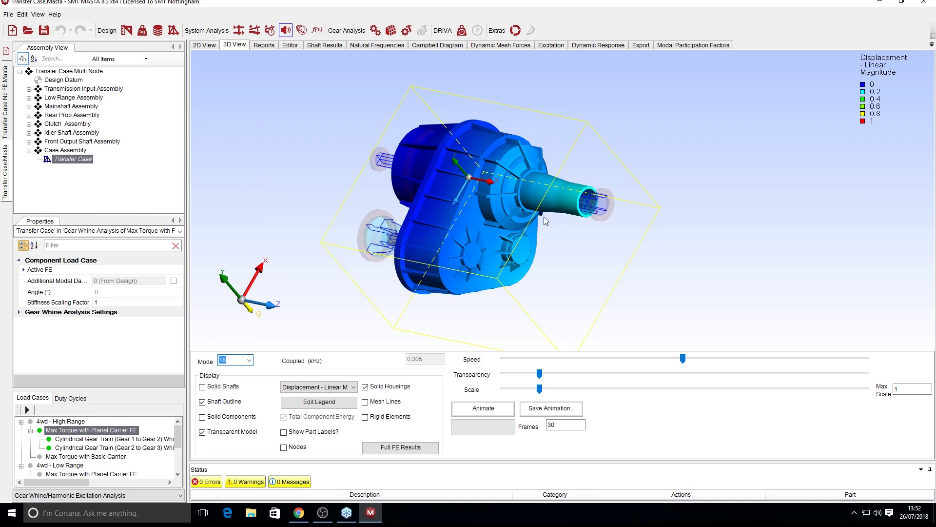
{"action": "left_click_drag", "start_coordinate": [525, 190], "coordinate": [545, 201]}
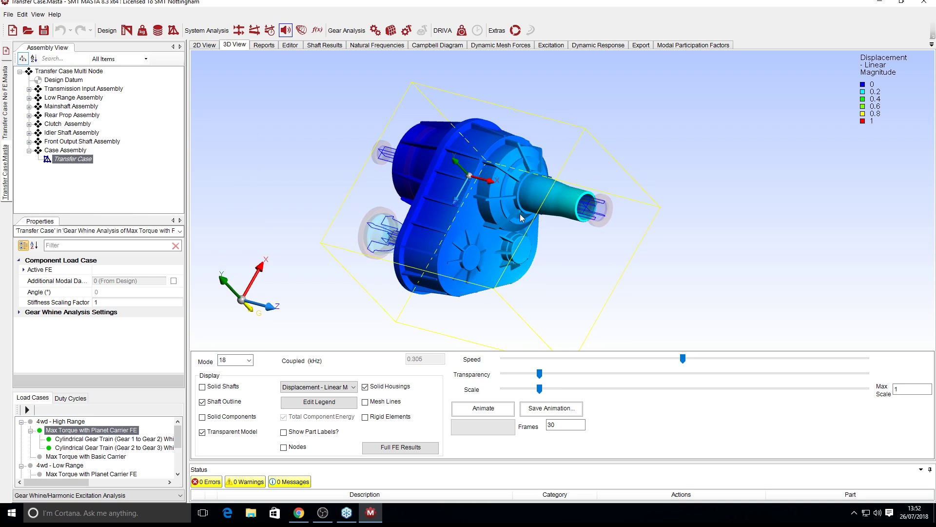
{"action": "left_click", "coordinate": [322, 388]}
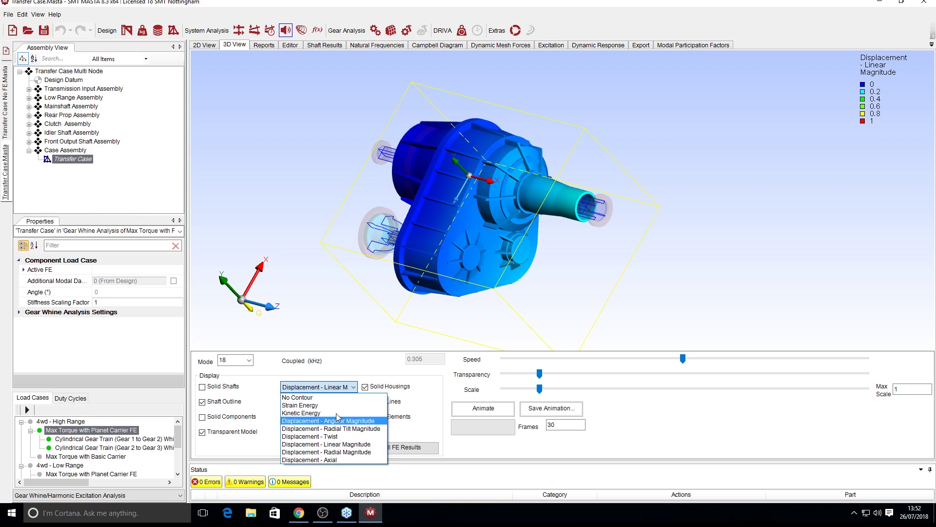
{"action": "left_click", "coordinate": [326, 444]}
{"action": "left_click", "coordinate": [491, 408]}
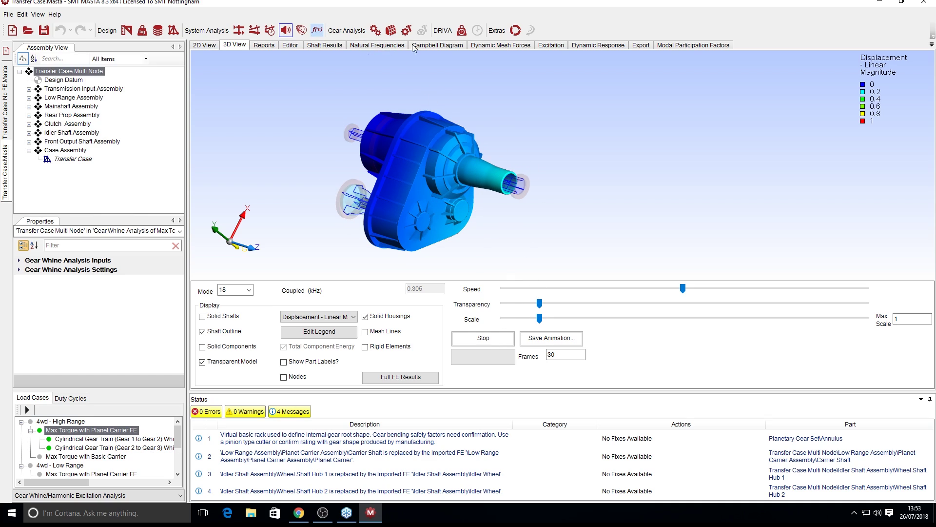
Show the transfer case's dynamic response as acceleration order cuts
{"action": "left_click", "coordinate": [593, 46]}
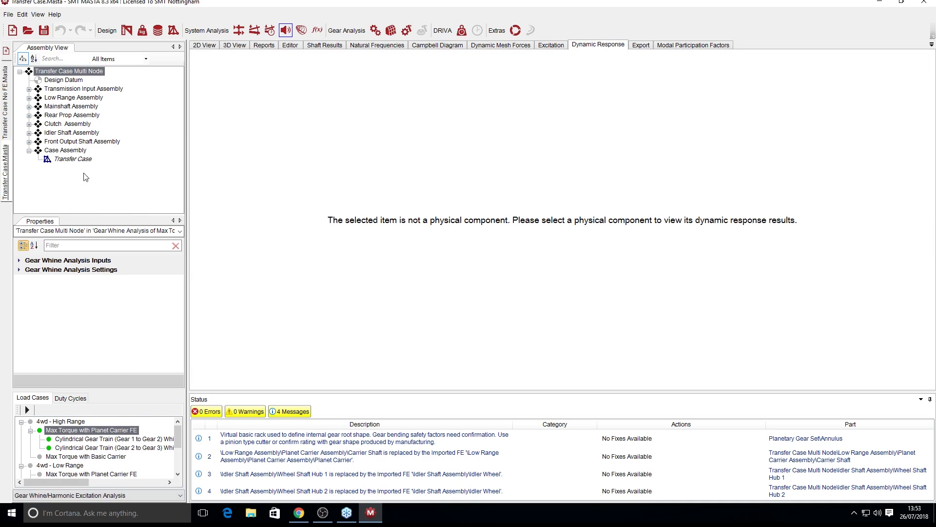
{"action": "left_click", "coordinate": [72, 160]}
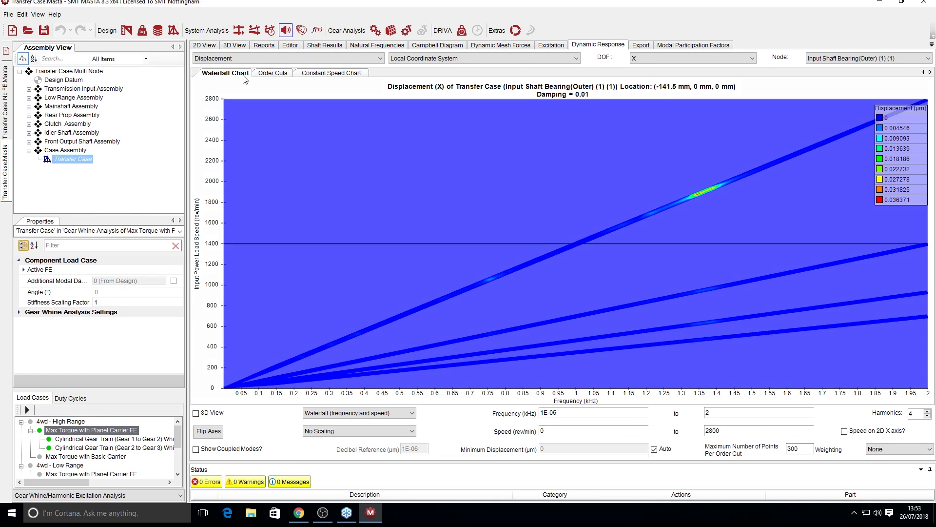
{"action": "left_click", "coordinate": [271, 73]}
{"action": "left_click", "coordinate": [293, 58]}
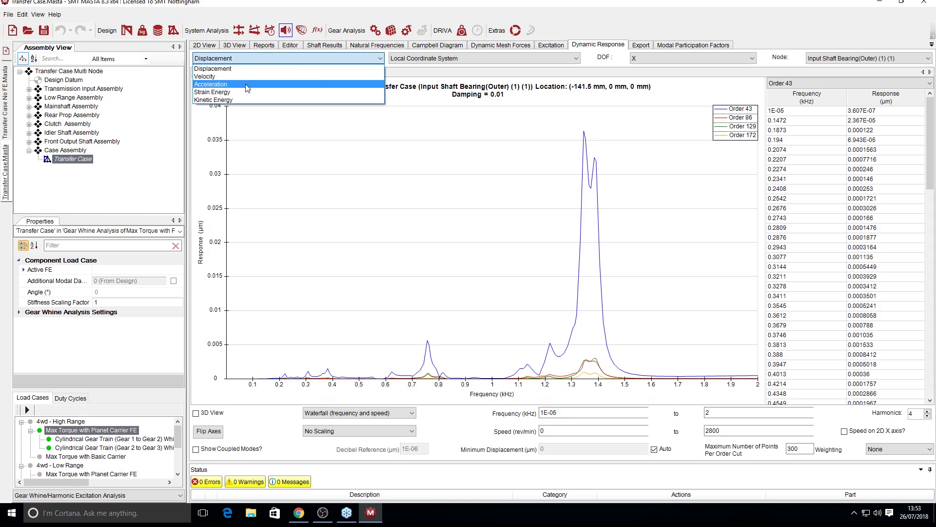
{"action": "left_click", "coordinate": [219, 86]}
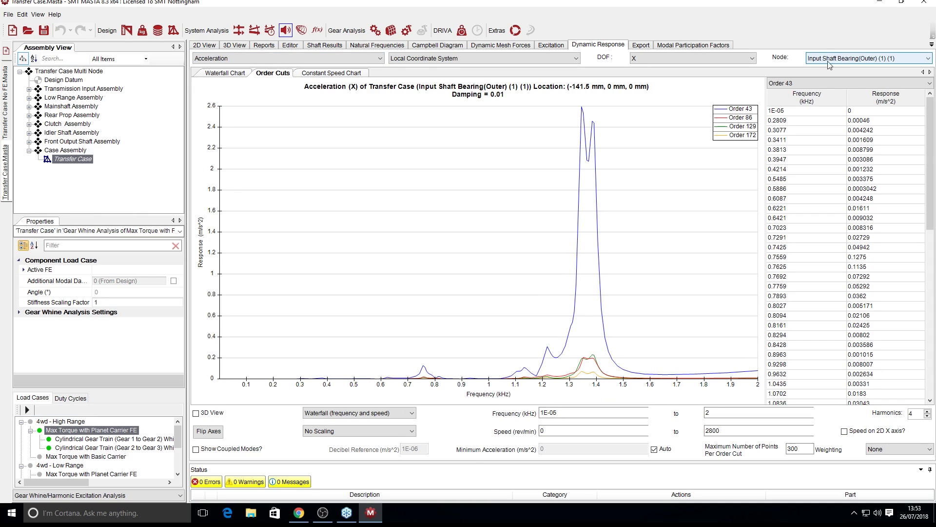
Display the order cuts at node External ID = 15, then switch to the Imported FE workspace
{"action": "left_click", "coordinate": [886, 58]}
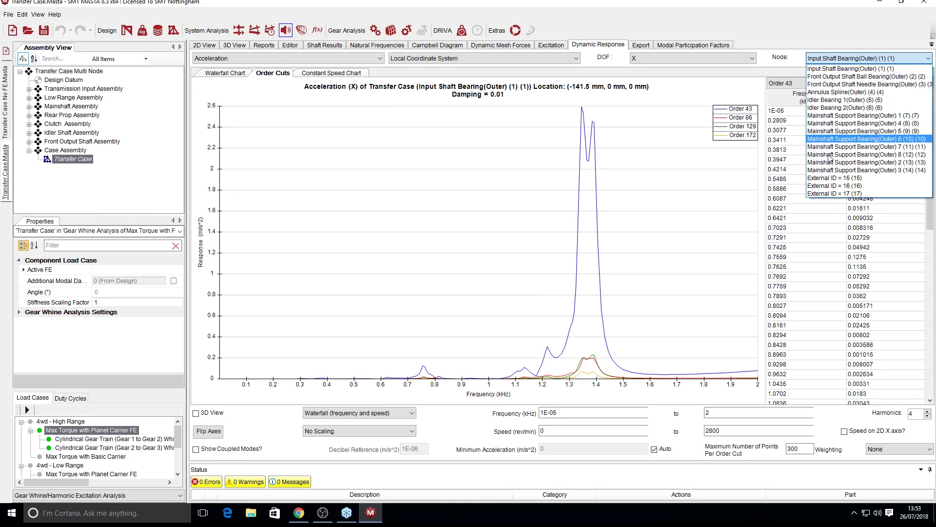
{"action": "left_click", "coordinate": [849, 179]}
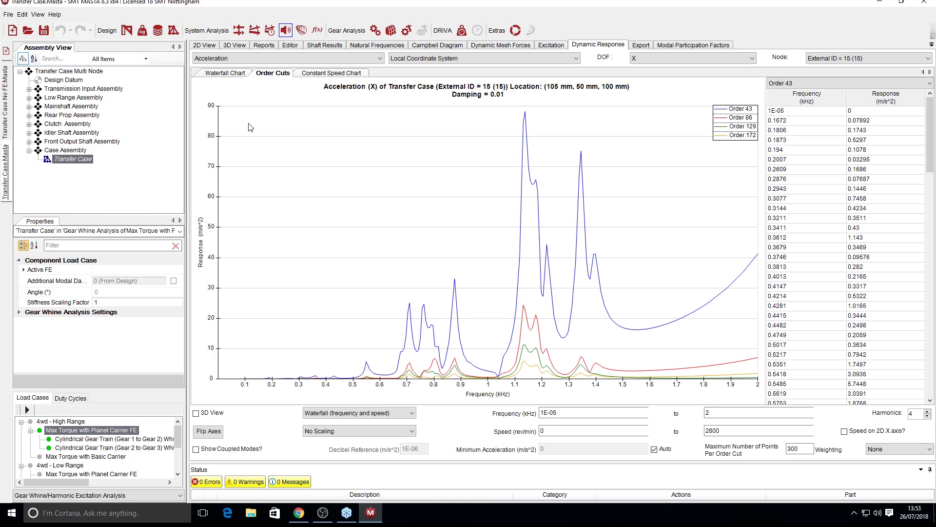
{"action": "left_click", "coordinate": [817, 59]}
{"action": "left_click", "coordinate": [843, 179]}
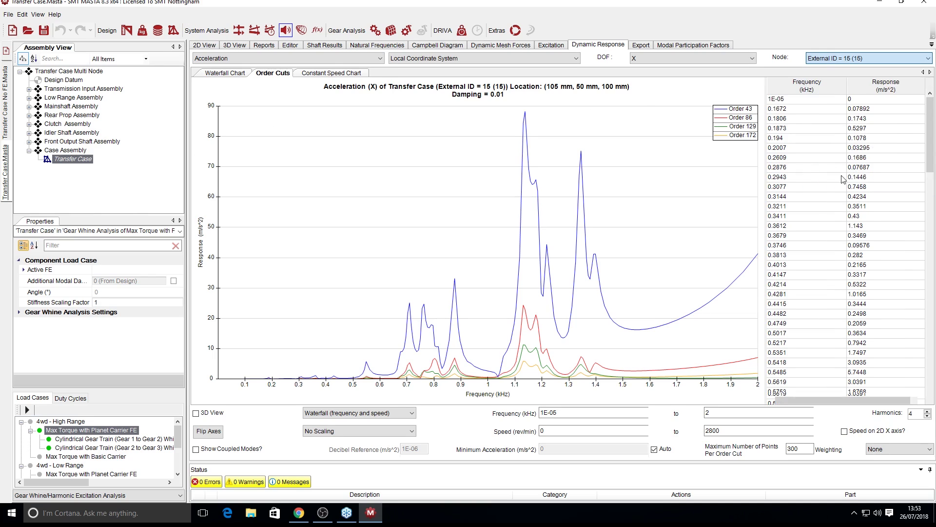
{"action": "left_click", "coordinate": [173, 30]}
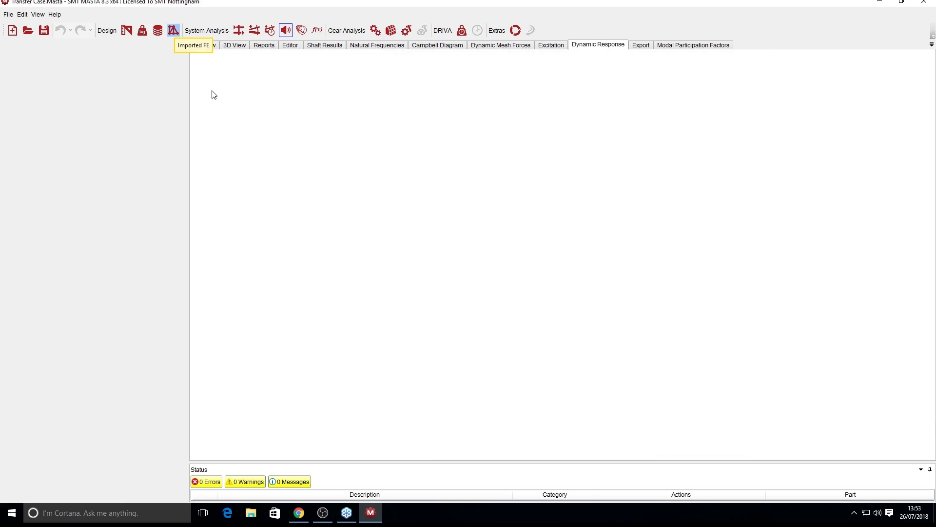
Open the condensation nodes table for the Full Mesh Casing with Accelerometer Nodes
{"action": "left_click", "coordinate": [123, 194]}
{"action": "scroll", "coordinate": [386, 154], "scroll_direction": "up", "scroll_amount": 5}
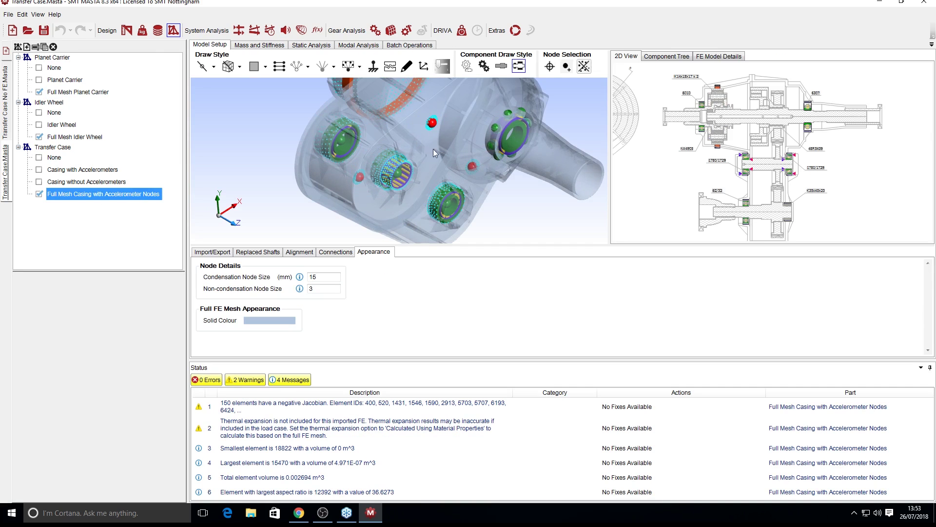
{"action": "left_click", "coordinate": [732, 57]}
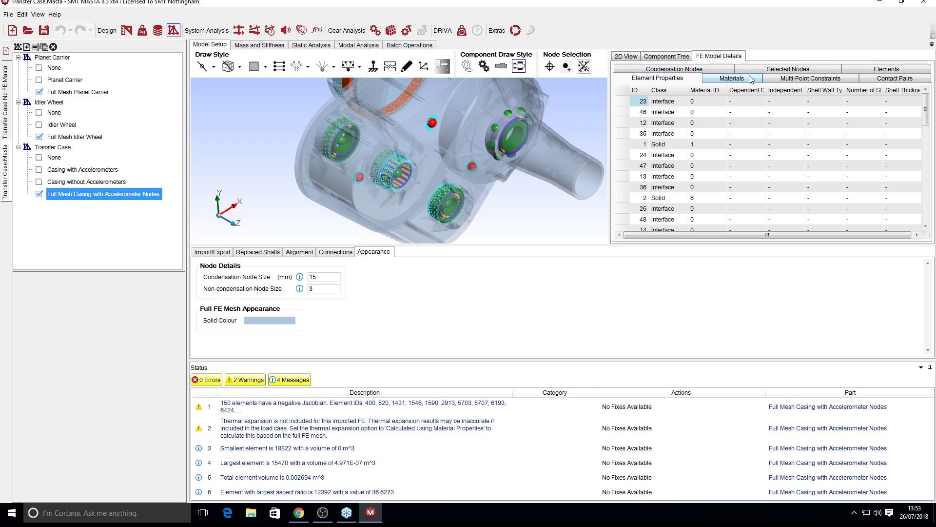
{"action": "left_click", "coordinate": [715, 70]}
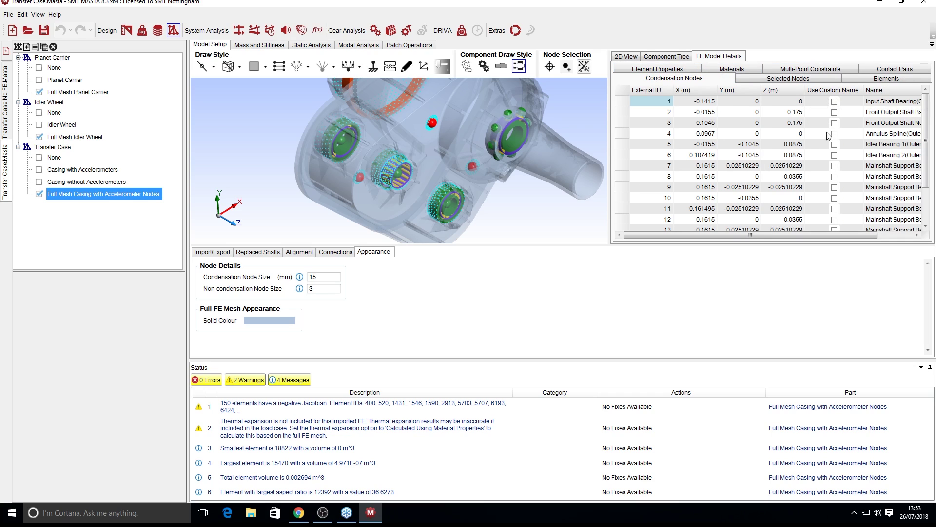
{"action": "scroll", "coordinate": [845, 195], "scroll_direction": "down", "scroll_amount": 2}
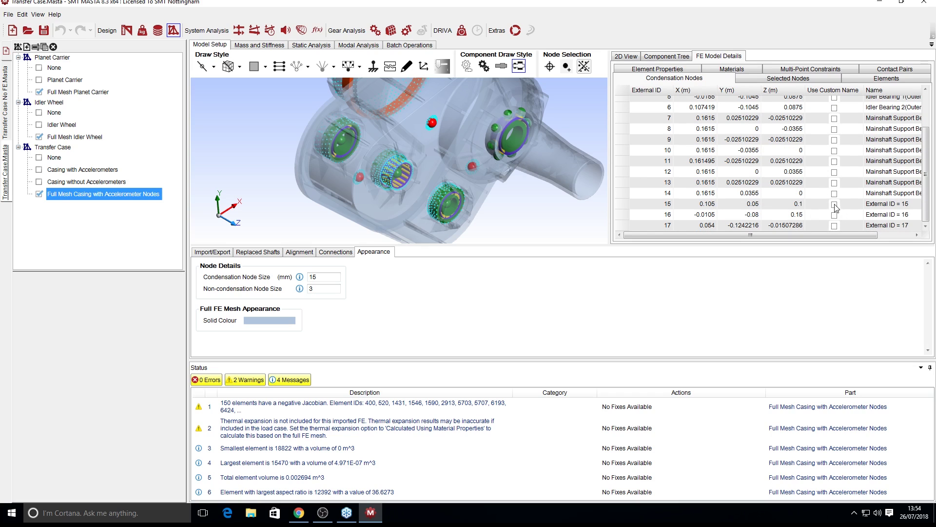
Give condensation node 15 the custom name 'Accelerometer 1'
{"action": "left_click", "coordinate": [834, 205]}
{"action": "left_click", "coordinate": [882, 205]}
{"action": "left_click", "coordinate": [890, 206]}
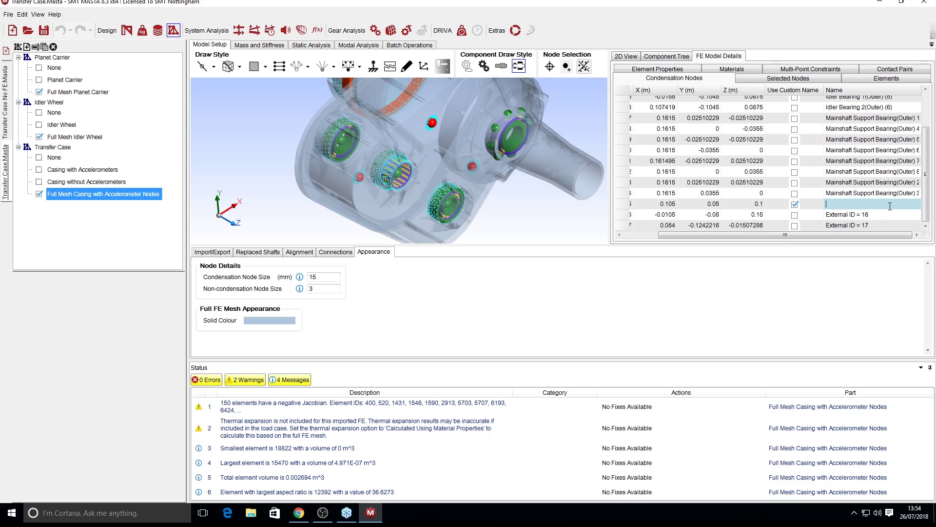
{"action": "type", "text": "Accelerometer 1"}
{"action": "key", "text": "Return"}
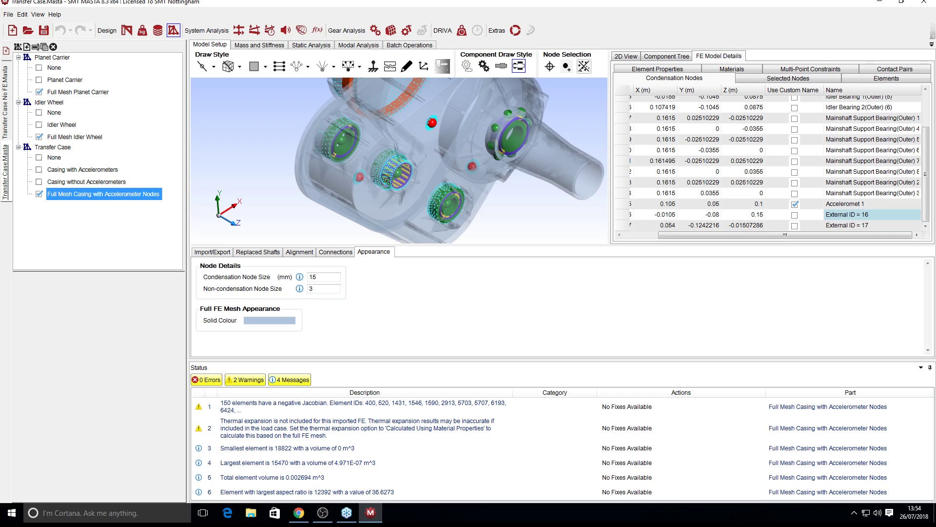
Show the casing's Modal Analysis page with 10 reduced-model frequencies, mode 1 at 0.3361 kHz
{"action": "left_click", "coordinate": [357, 44]}
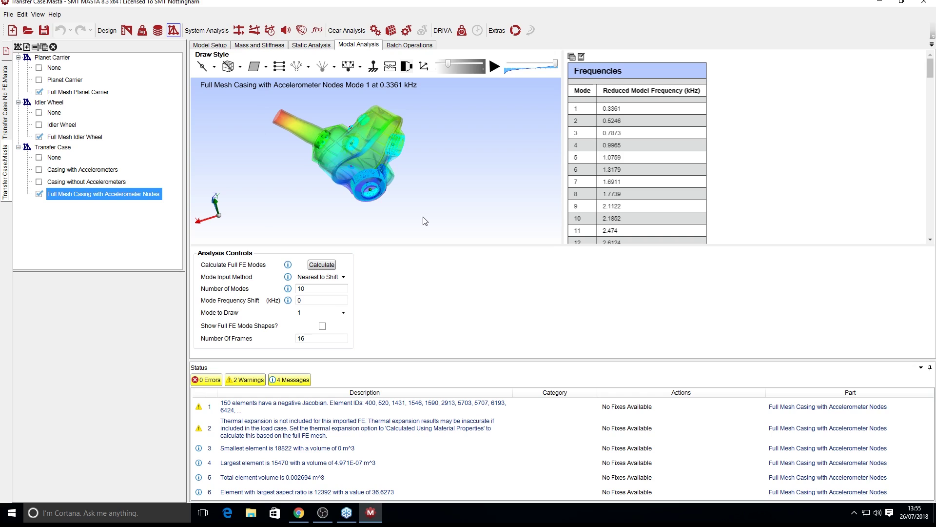
Return to Model Setup and the 2D design drawing, then reopen the Imported FE workspace
{"action": "left_click", "coordinate": [210, 44]}
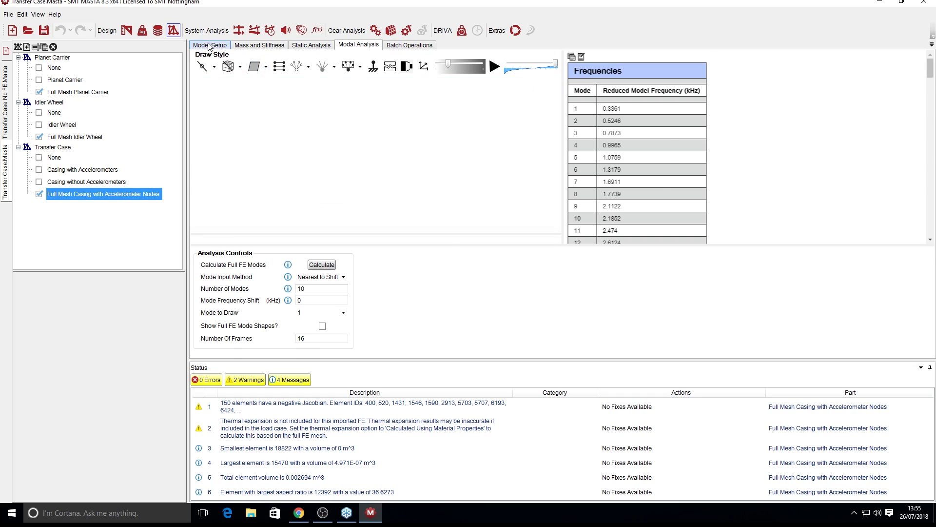
{"action": "left_click", "coordinate": [126, 31]}
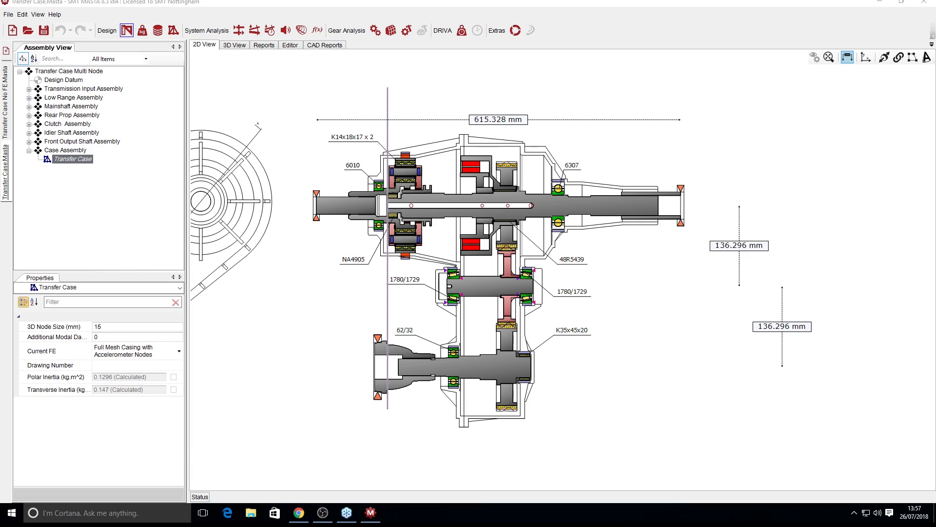
{"action": "left_click", "coordinate": [173, 30]}
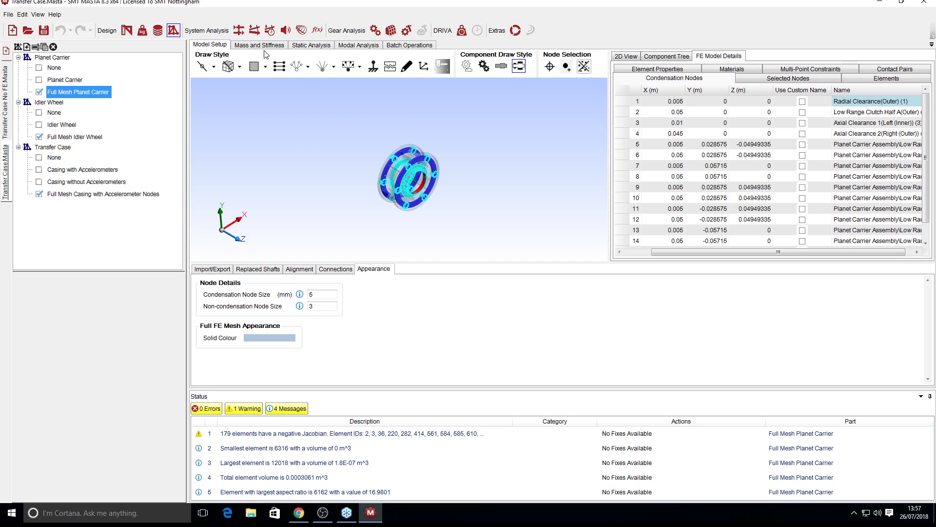
Show the Full Mesh Planet Carrier's Mass and Stiffness page and list the Mode Input Method options
{"action": "left_click", "coordinate": [260, 45]}
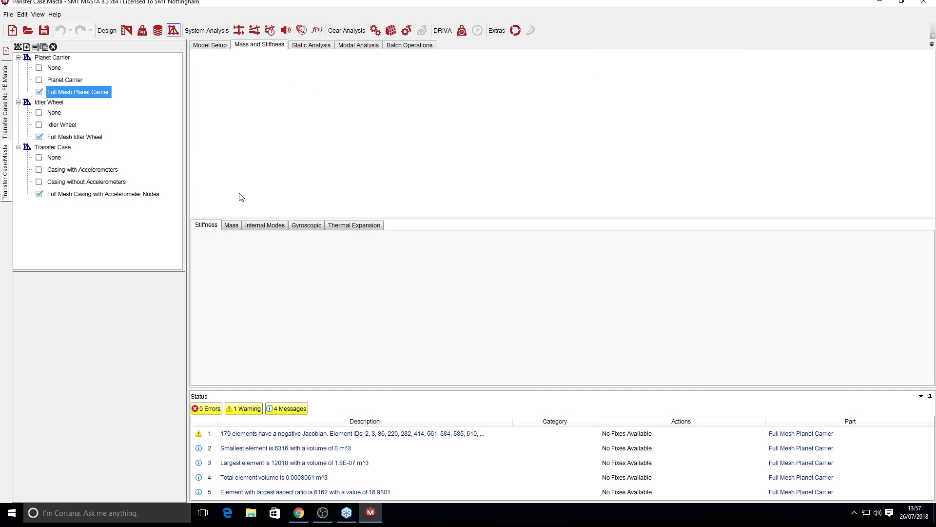
{"action": "scroll", "coordinate": [266, 192], "scroll_direction": "down", "scroll_amount": 2}
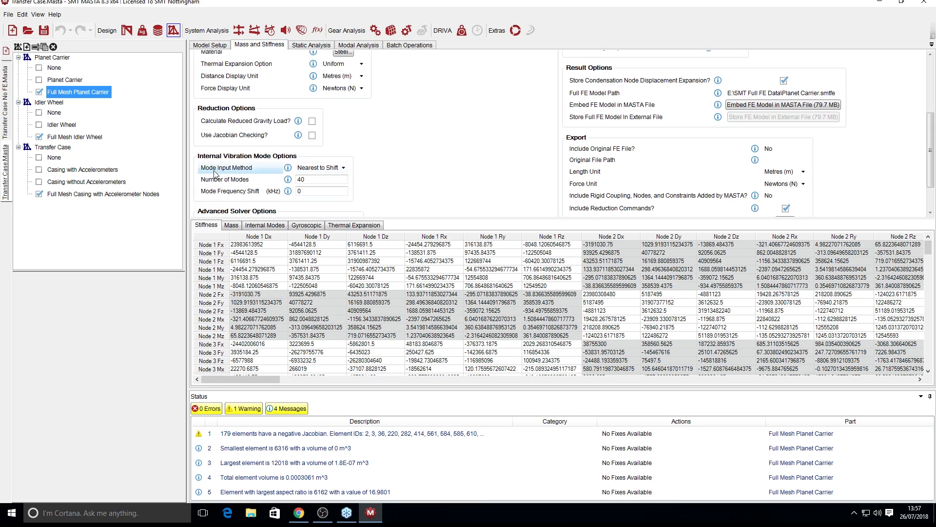
{"action": "scroll", "coordinate": [215, 173], "scroll_direction": "down", "scroll_amount": 2}
{"action": "left_click", "coordinate": [321, 122]}
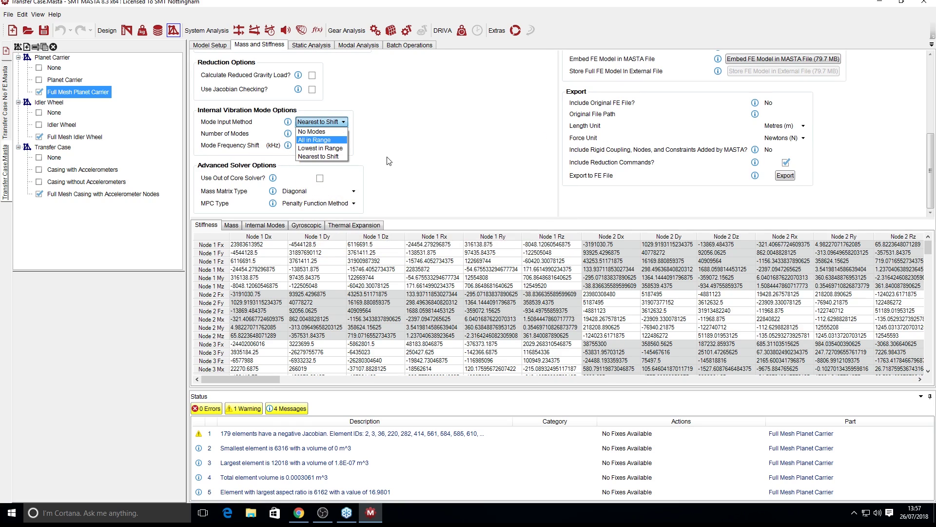
{"action": "left_click", "coordinate": [317, 140]}
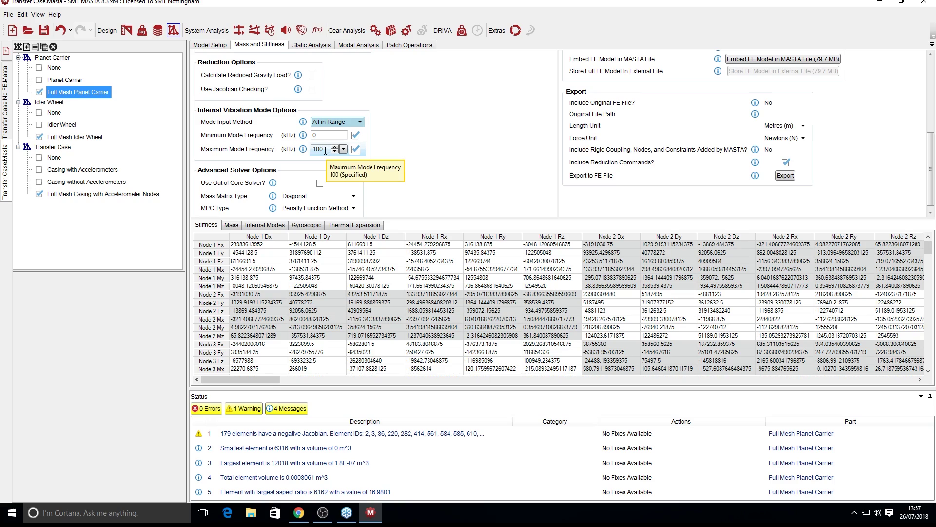
{"action": "left_click", "coordinate": [336, 122]}
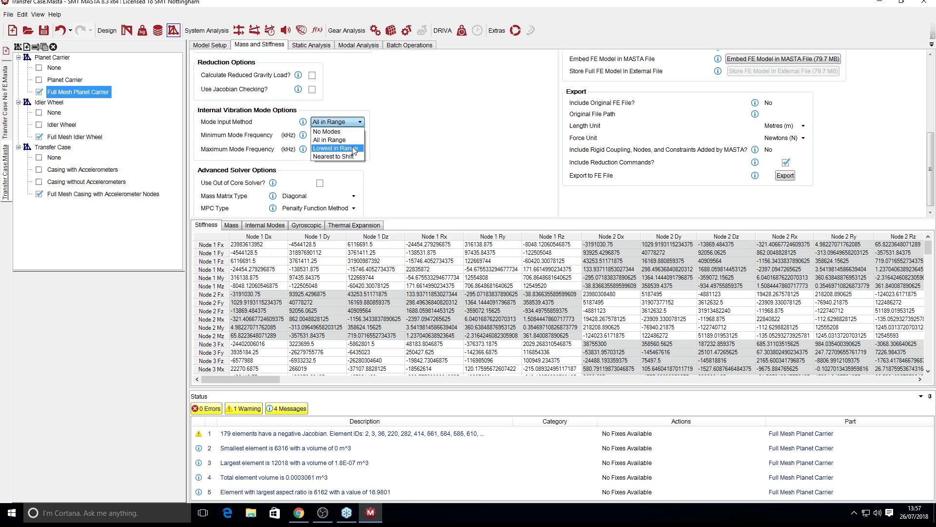
{"action": "left_click", "coordinate": [347, 146]}
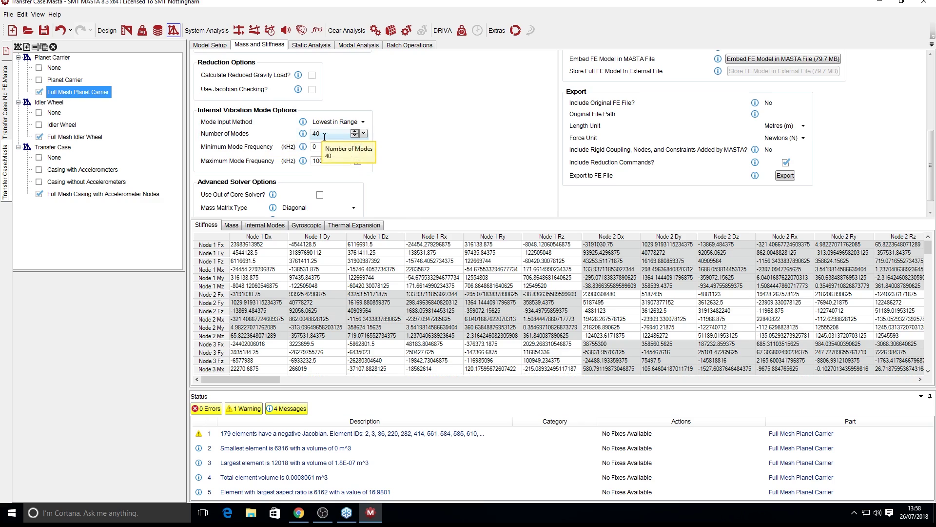
{"action": "left_click", "coordinate": [336, 126]}
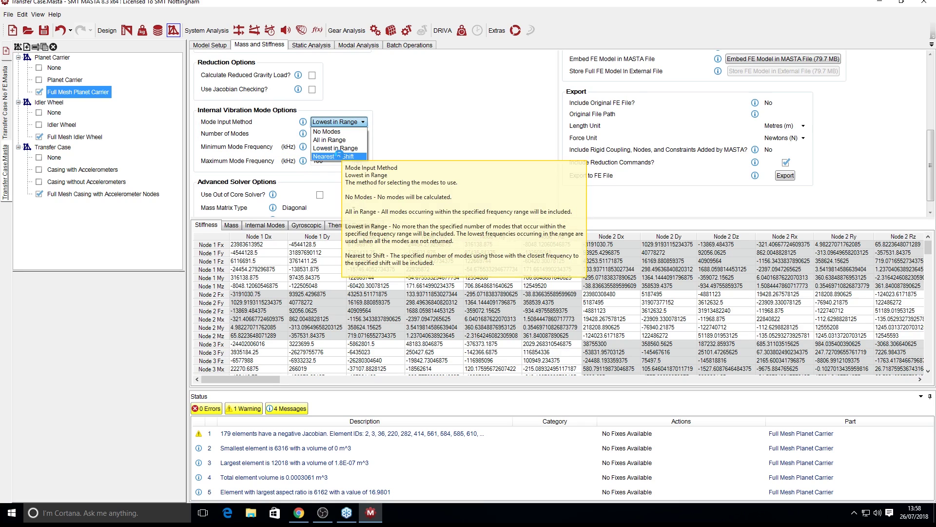
{"action": "left_click", "coordinate": [339, 156]}
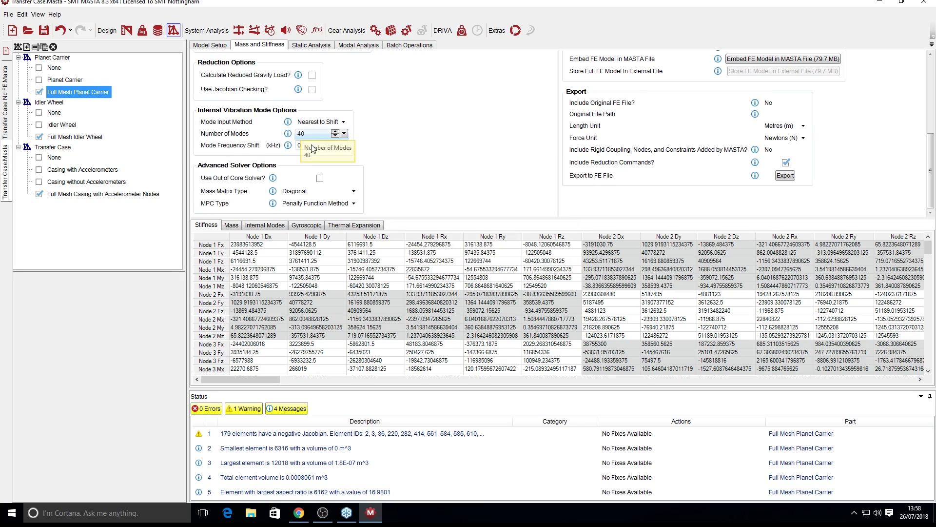